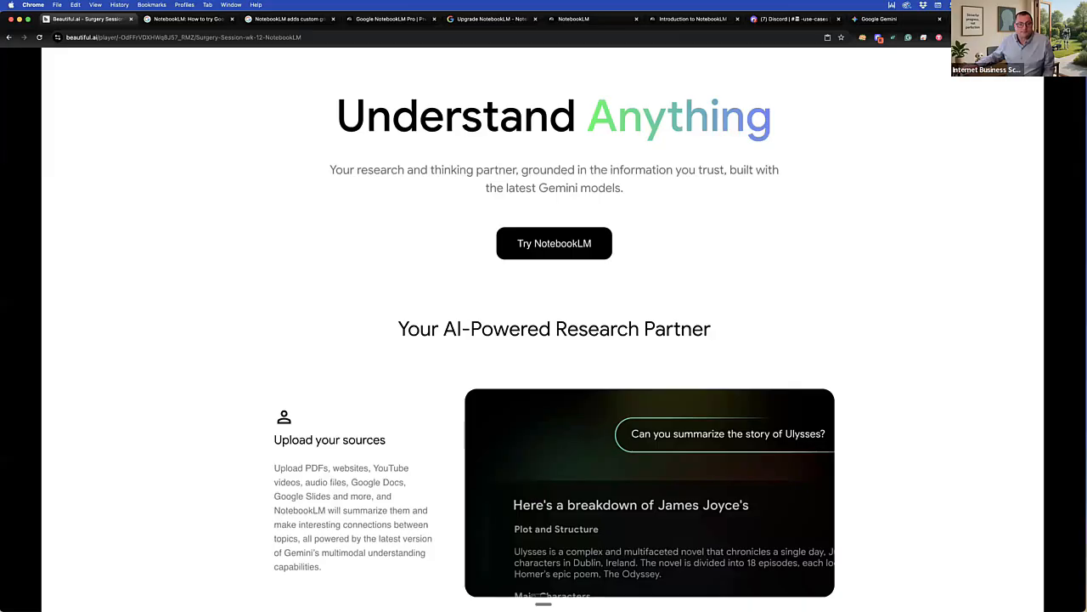
Step: Show the Introducing NotebookLM slide, and read through the original article on Google's The Keyword blog
key("Right")
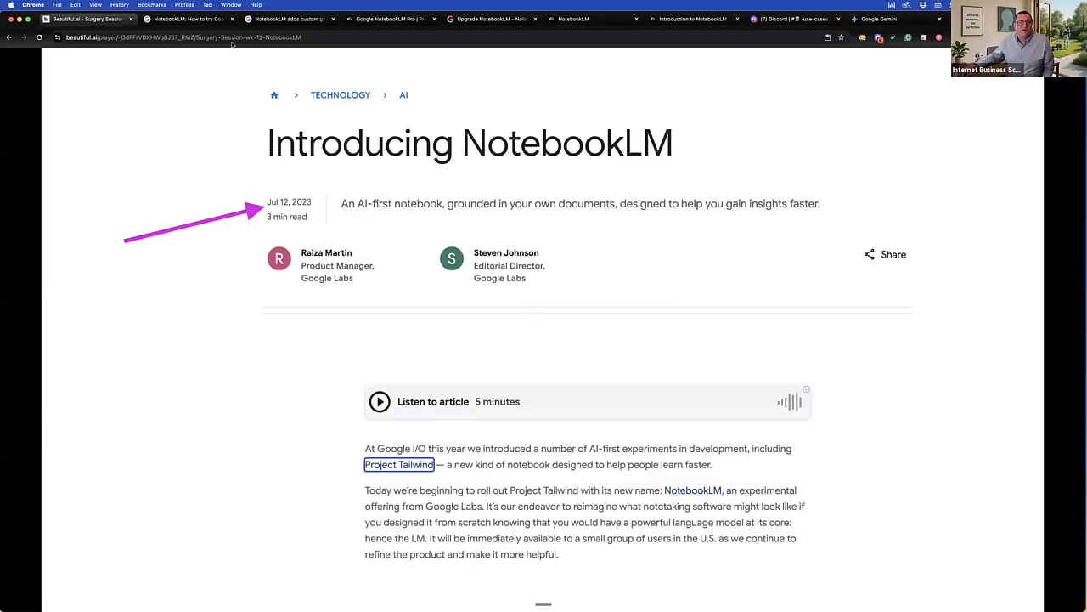
left_click(193, 19)
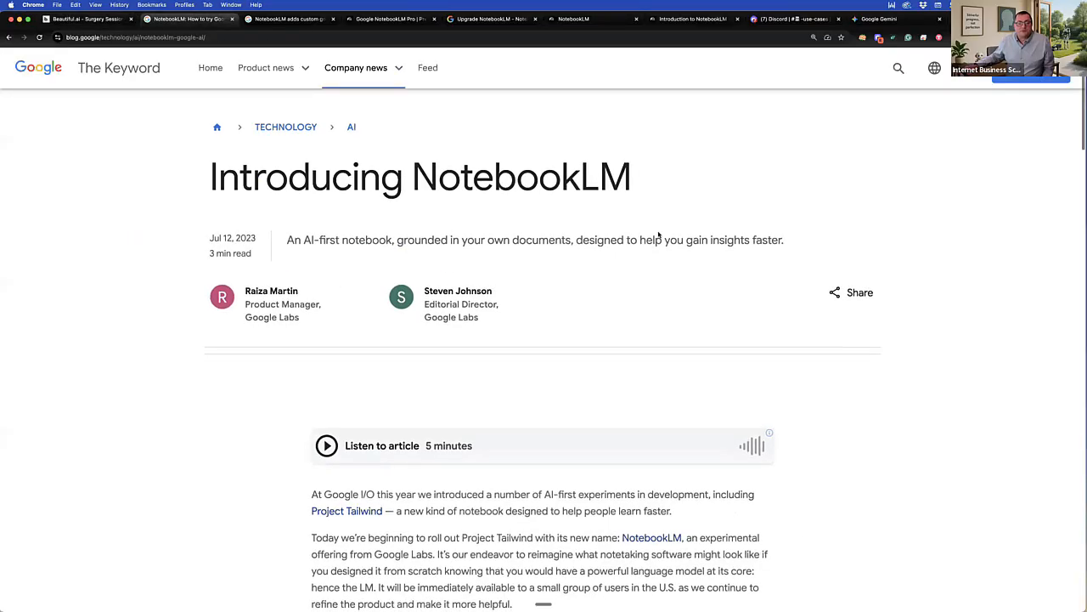
scroll(659, 235, "down", 5)
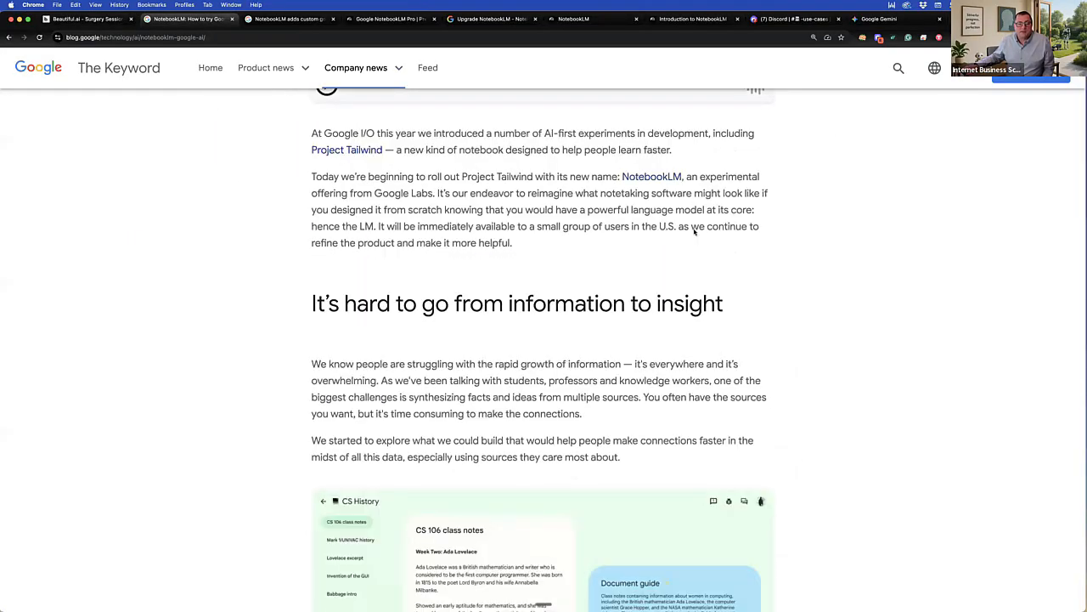
scroll(694, 231, "down", 1)
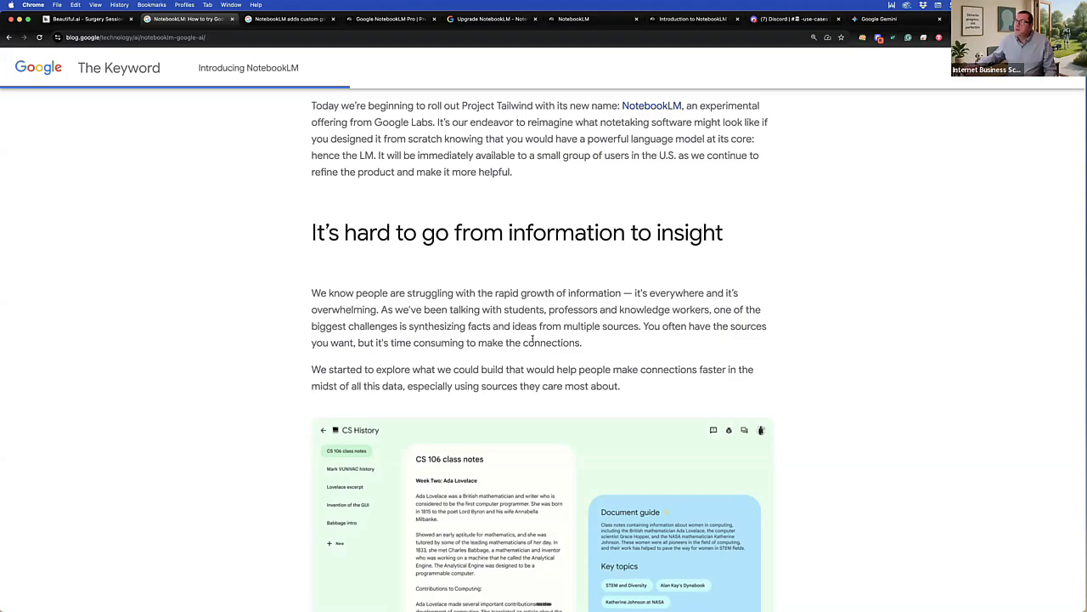
scroll(539, 336, "down", 1)
scroll(539, 337, "down", 3)
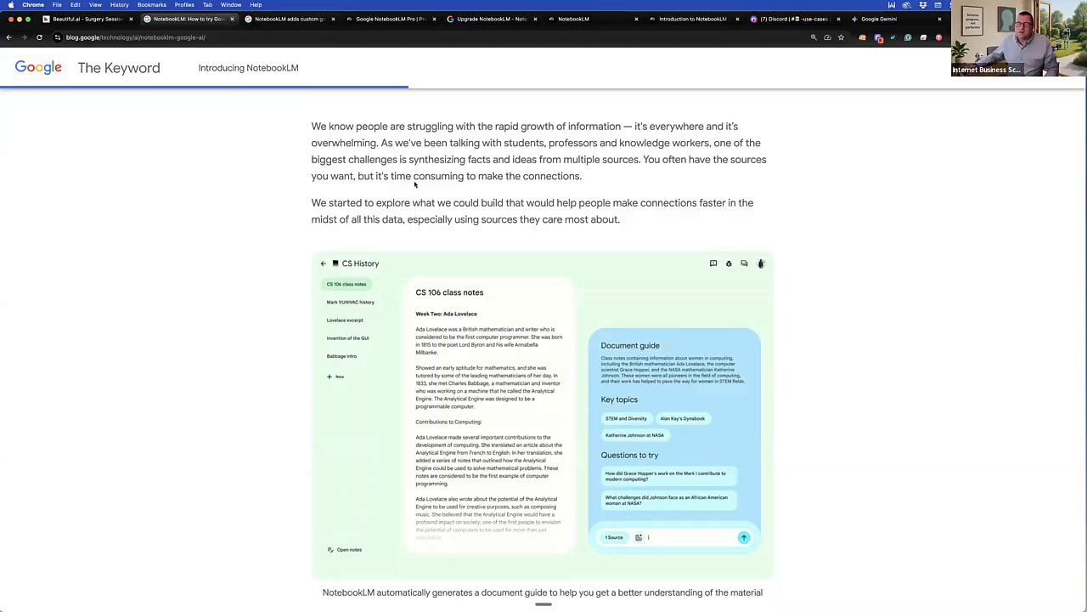
Step: Return to the Beautiful.ai presentation and advance two slides to the Unlock premium features comparison
left_click(89, 19)
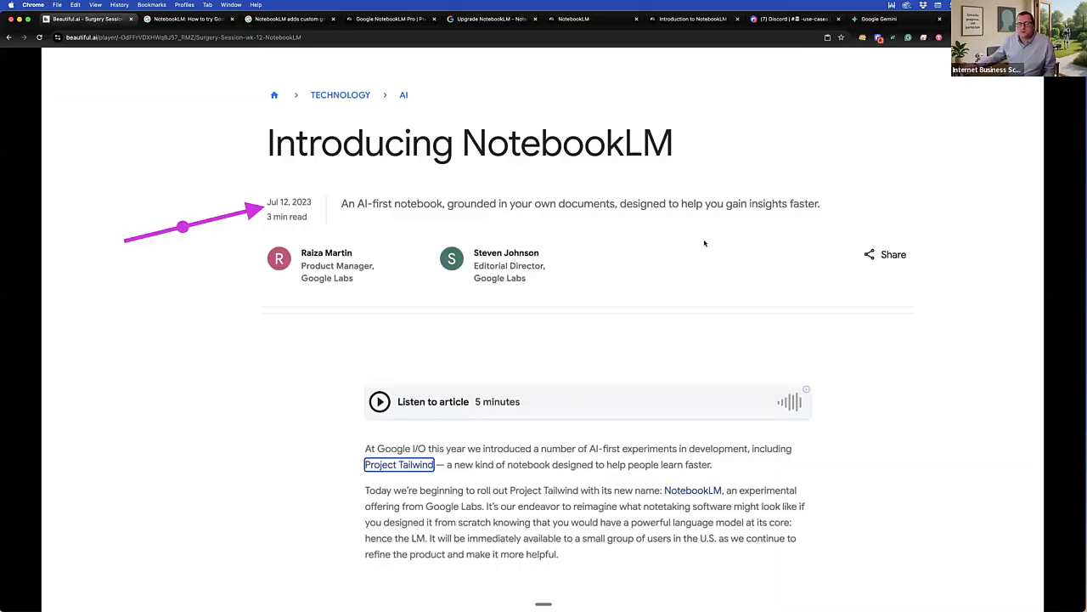
key("Right")
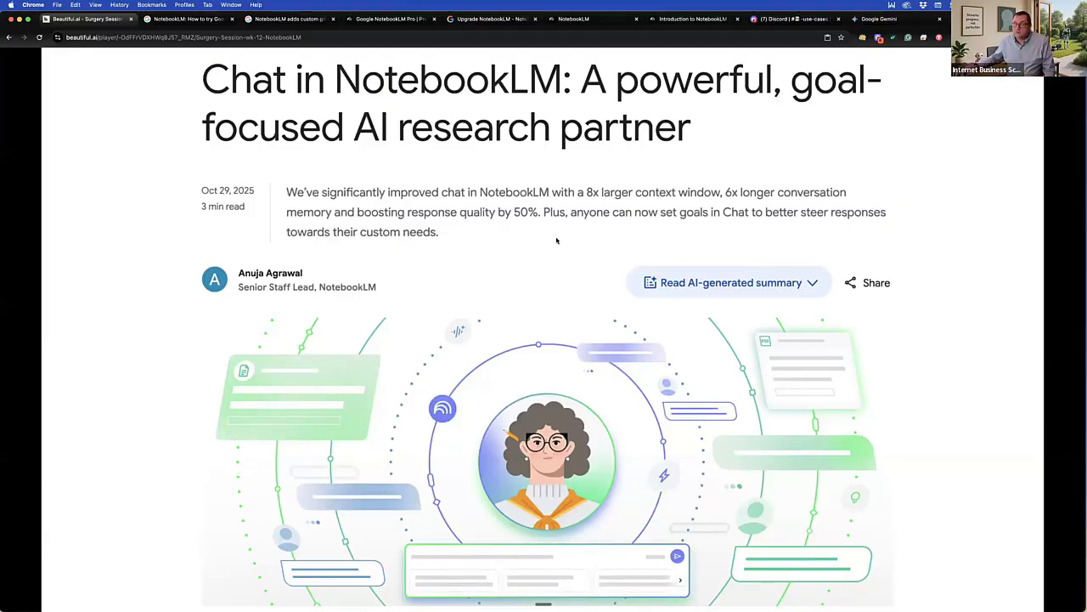
key("Right")
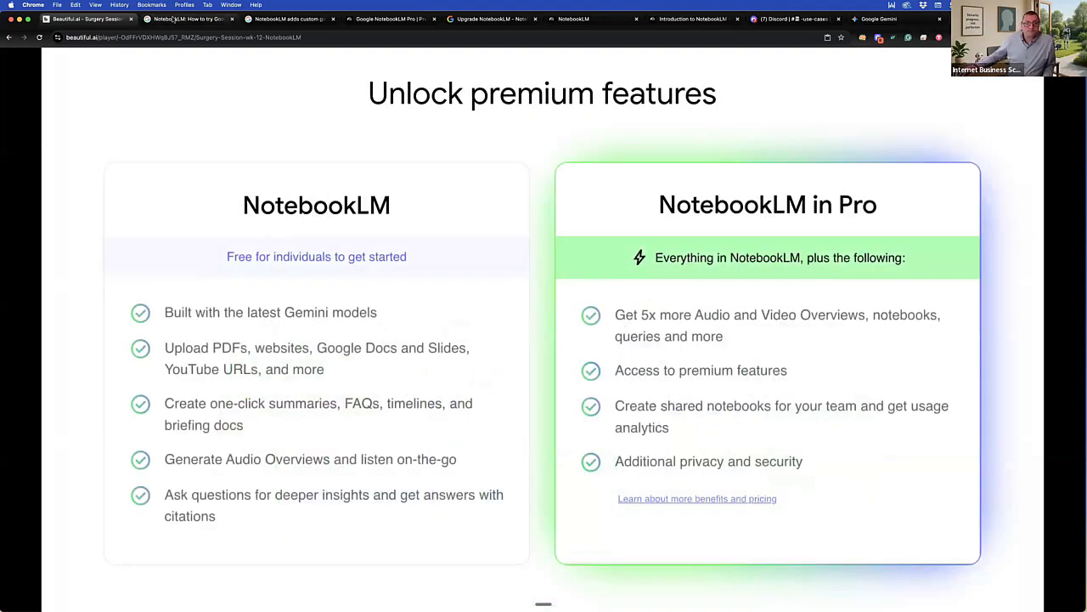
Step: Close the Introducing NotebookLM article and the Chat in NotebookLM article
left_click(217, 18)
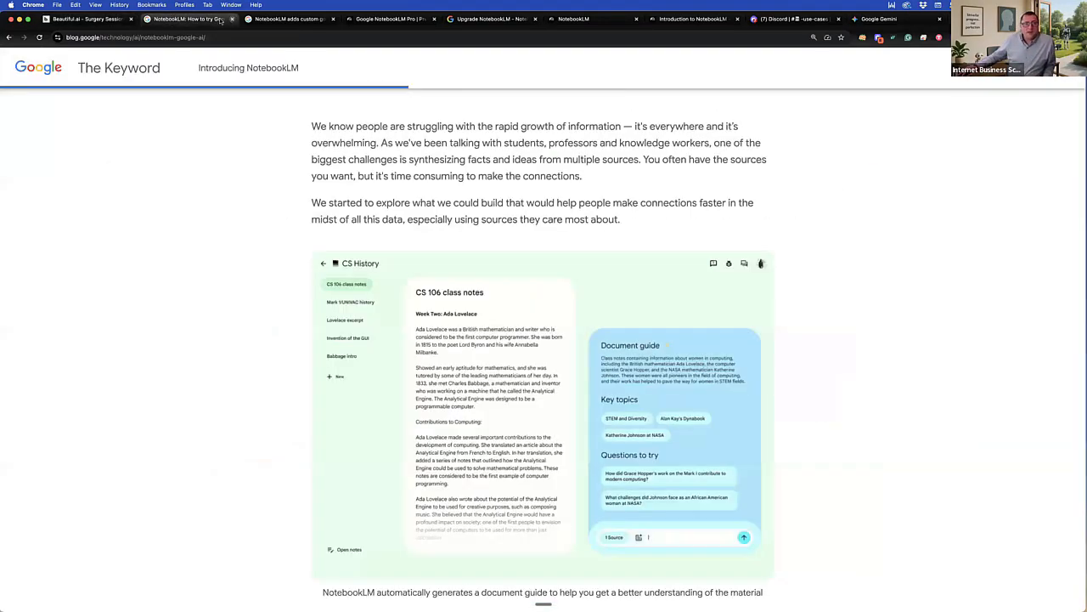
left_click(232, 19)
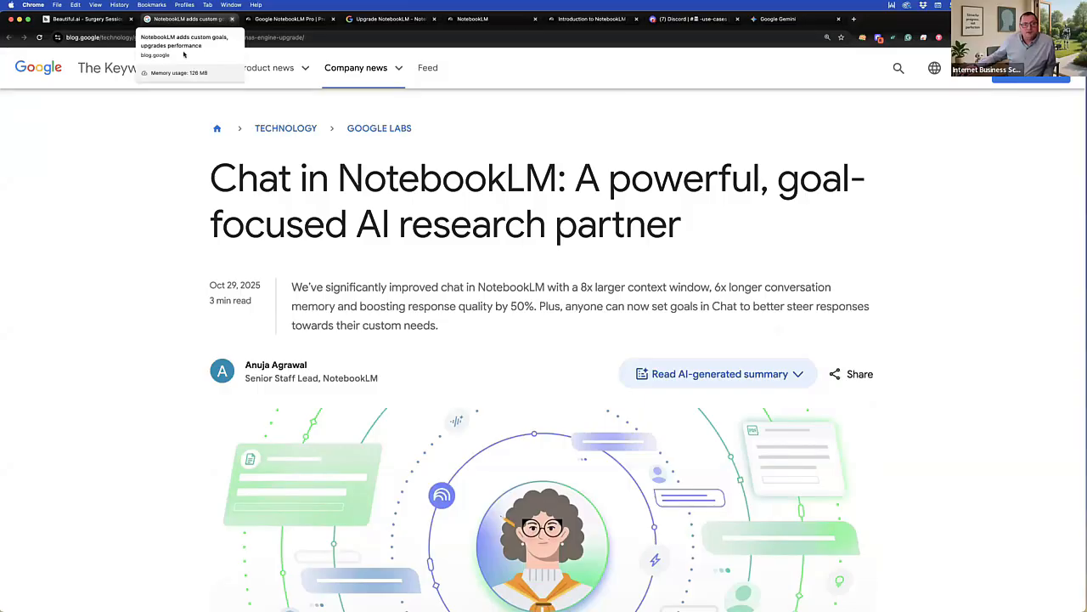
left_click(232, 19)
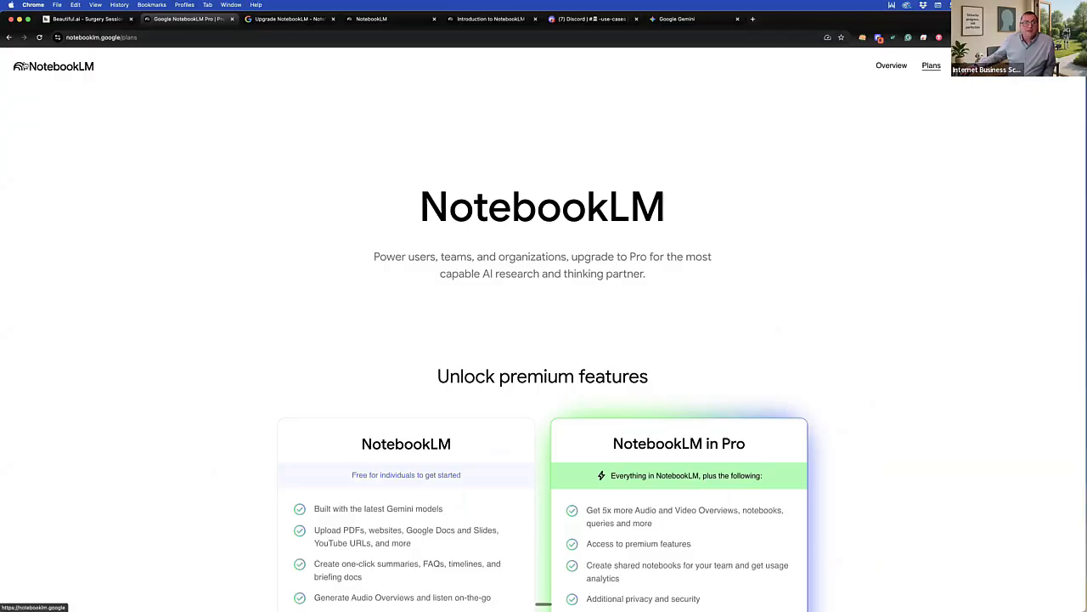
Step: Open the NotebookLM overview page, copy its web address and paste it back into the address bar
left_click(27, 67)
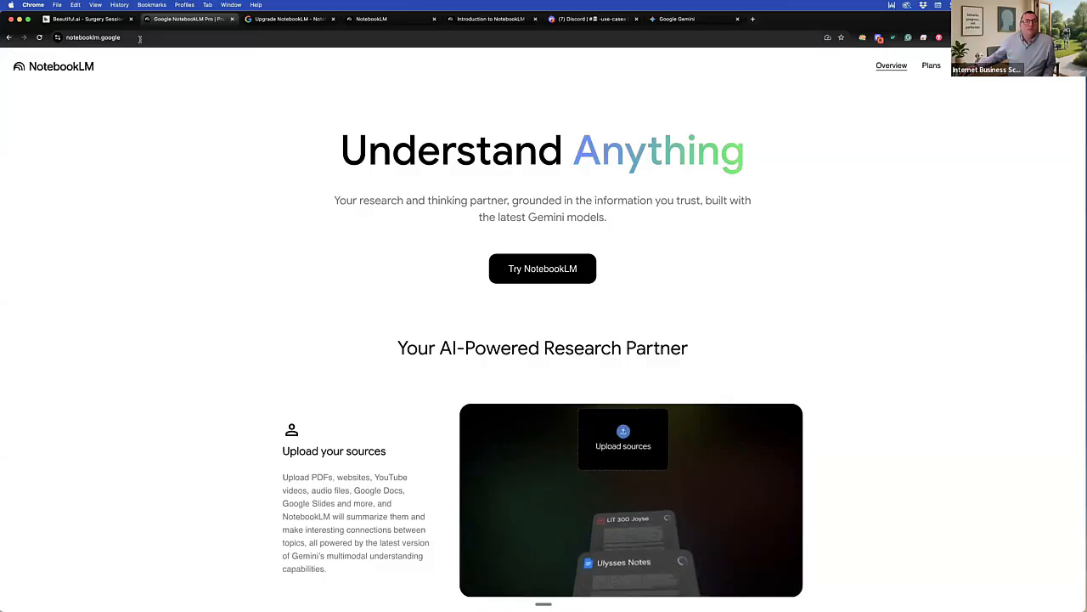
left_click(89, 37)
key("super+c")
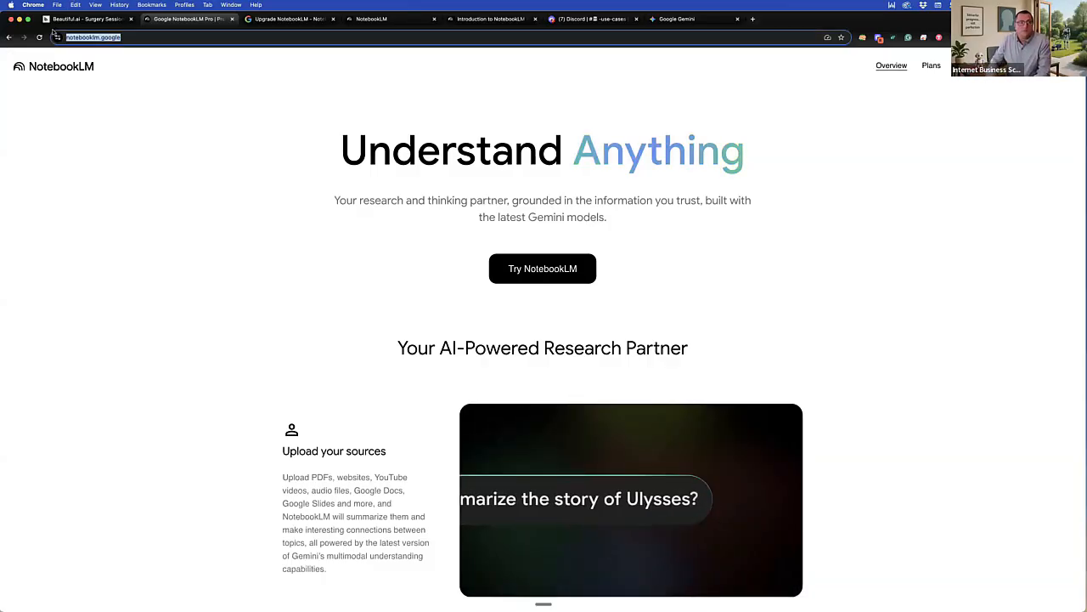
type("c")
key("BackSpace")
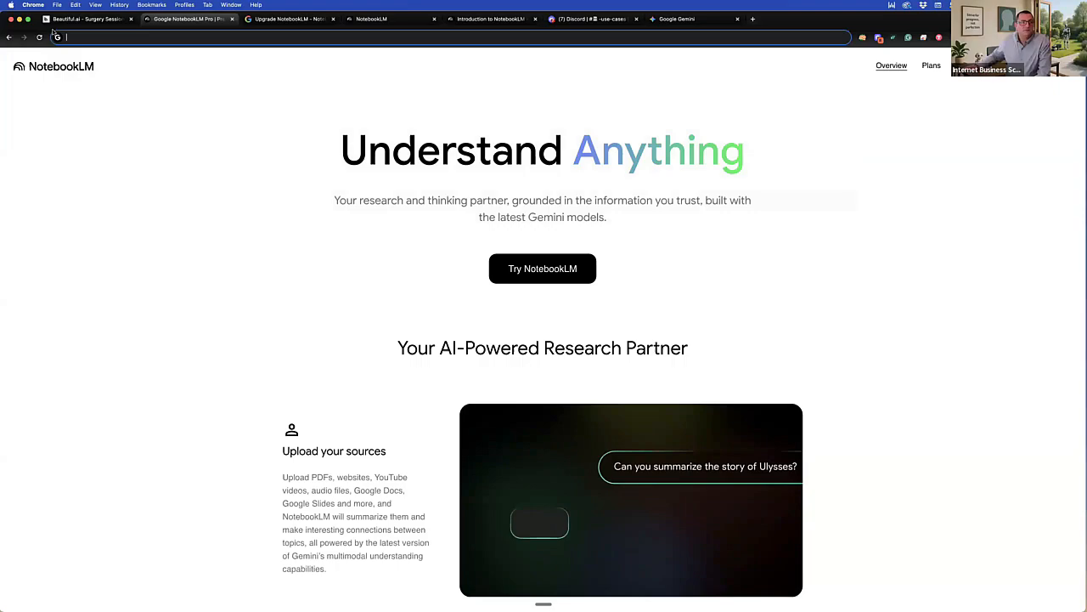
left_click(110, 83)
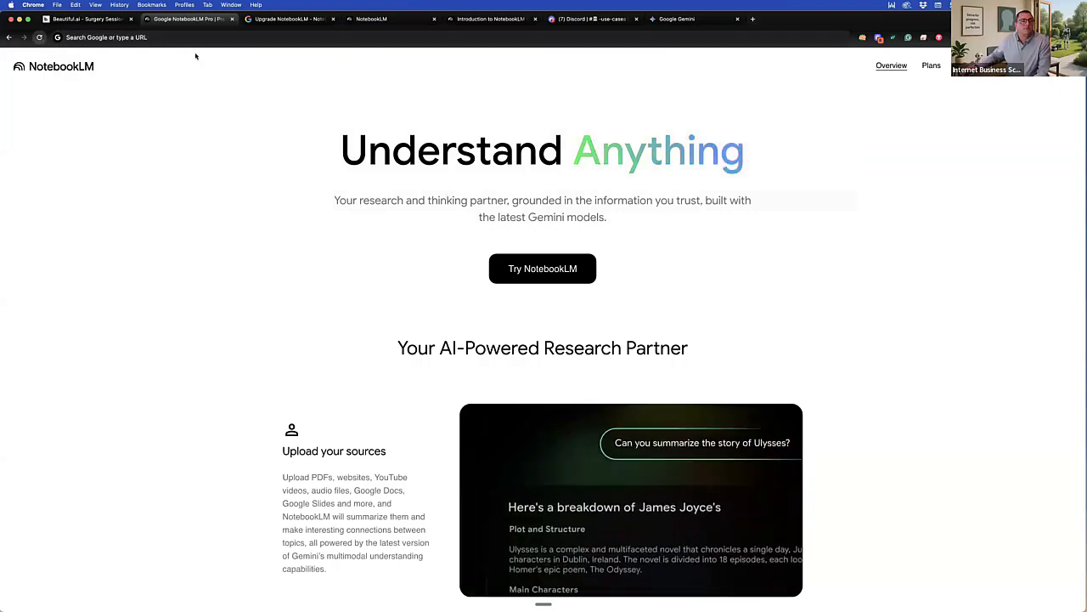
left_click(39, 37)
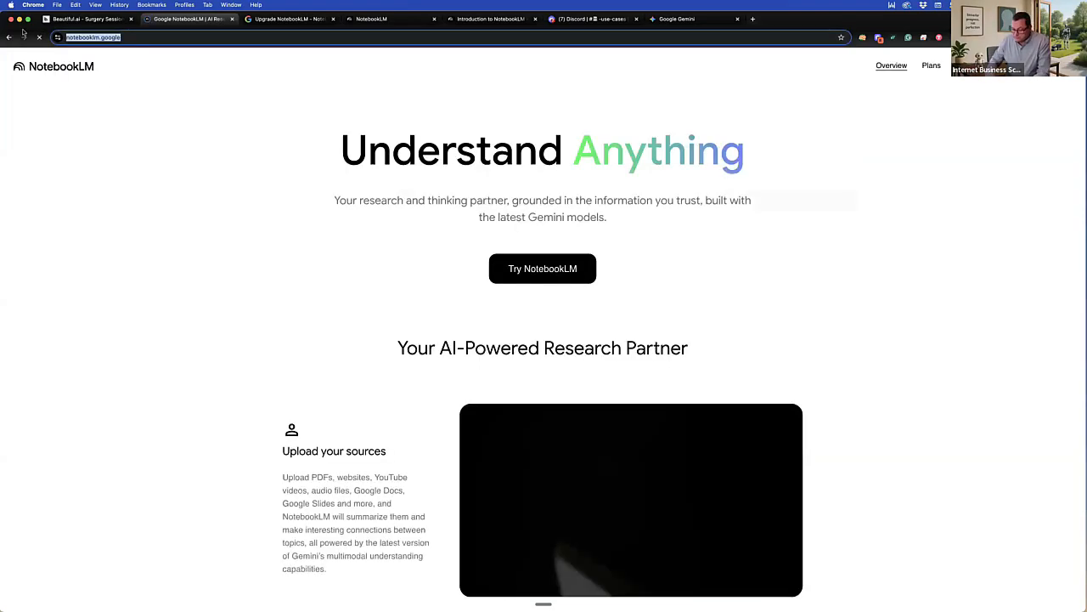
key("super+v")
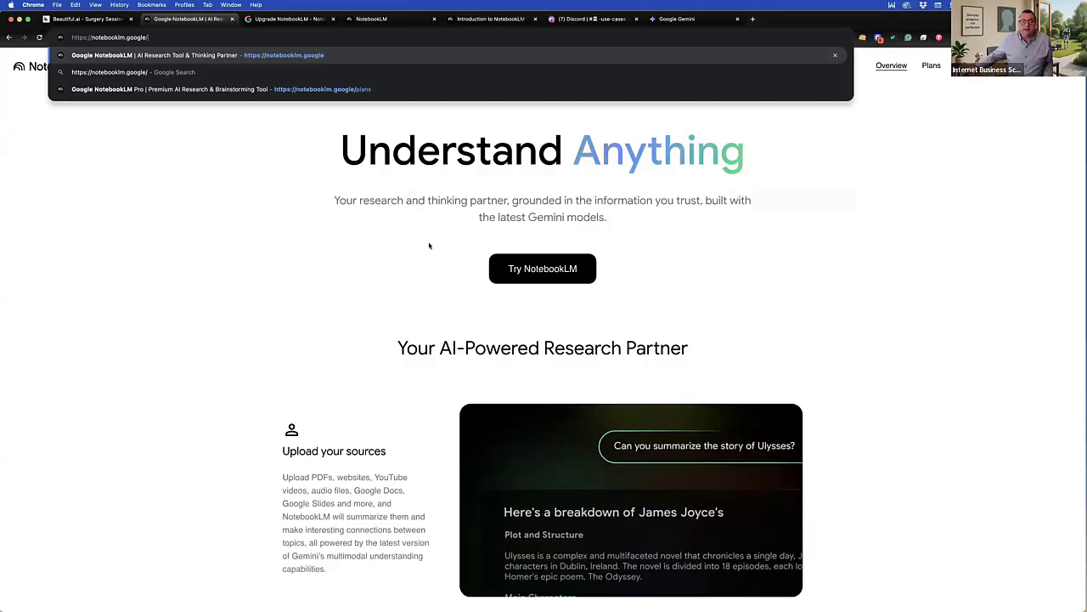
left_click(371, 185)
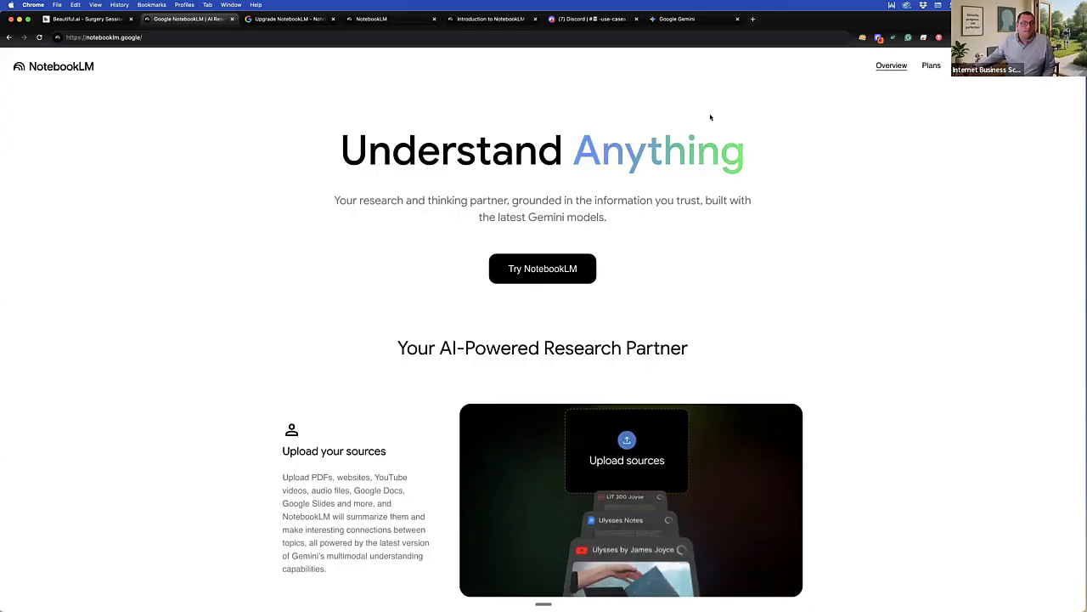
Step: Open the Plans page and compare the free NotebookLM features with those of NotebookLM in Pro
left_click(930, 67)
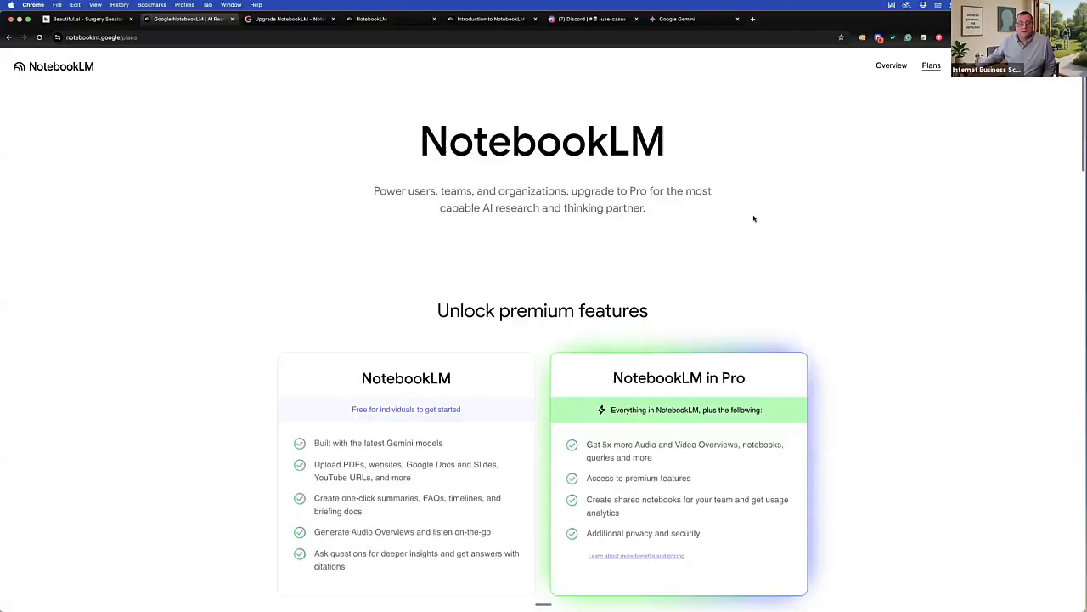
scroll(710, 314, "down", 3)
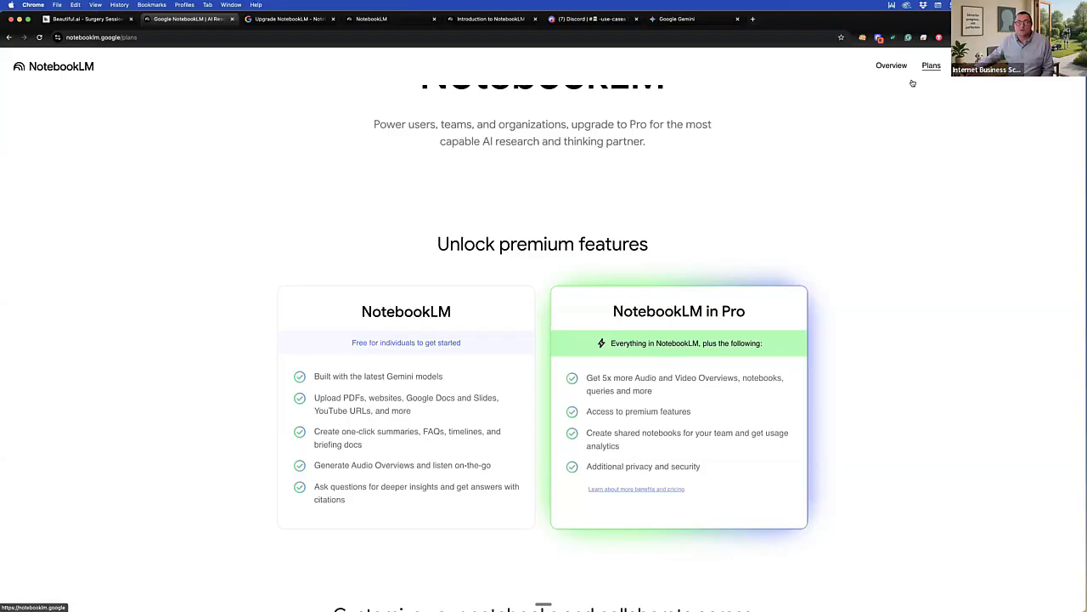
scroll(587, 165, "up", 3)
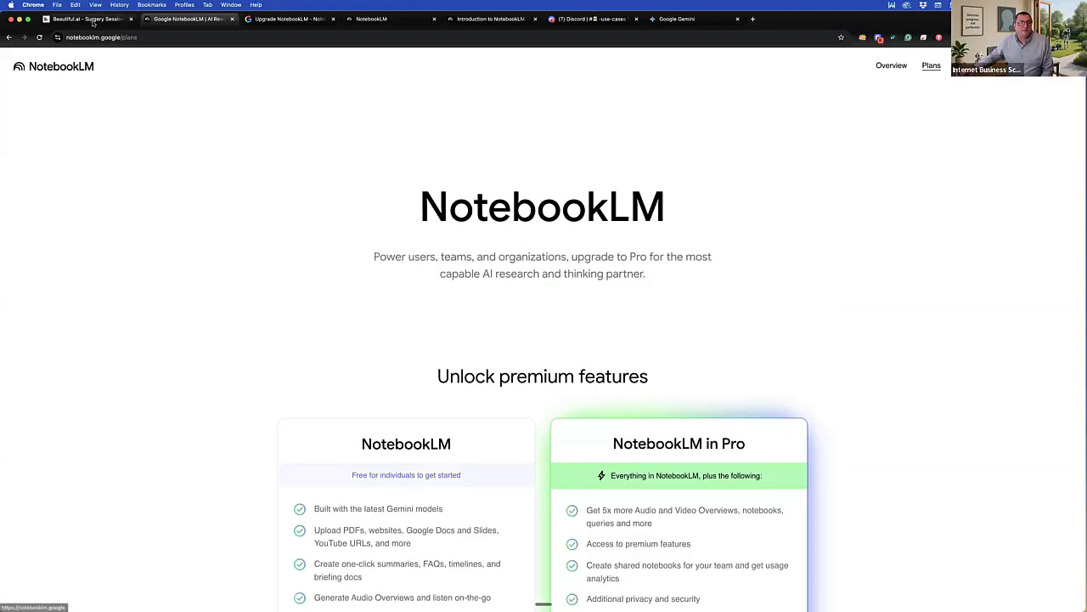
Step: Return to the NotebookLM overview page and launch the NotebookLM app from it
left_click(49, 71)
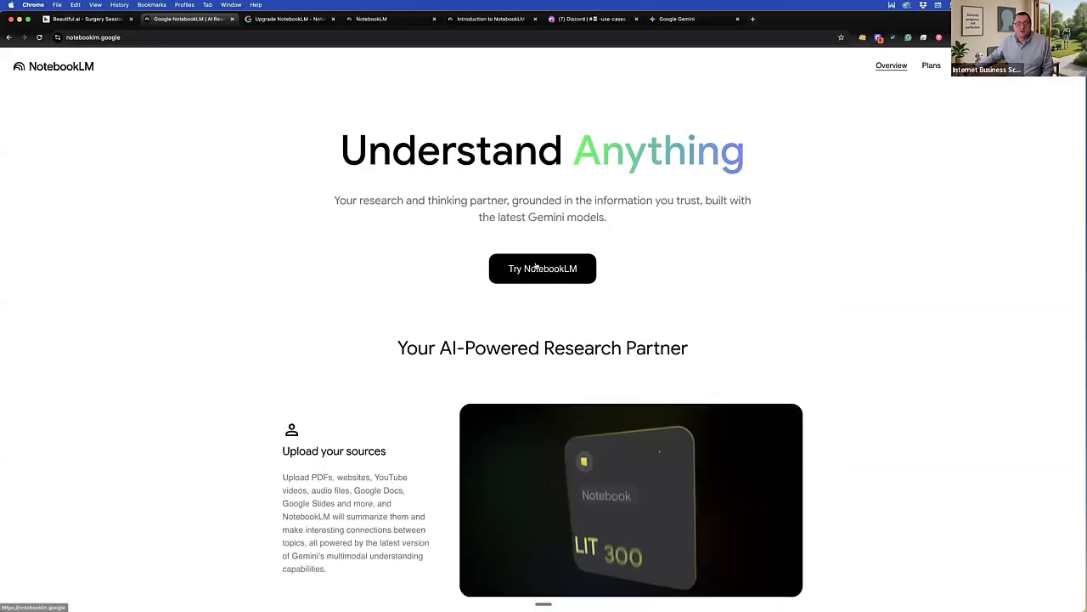
left_click(575, 271)
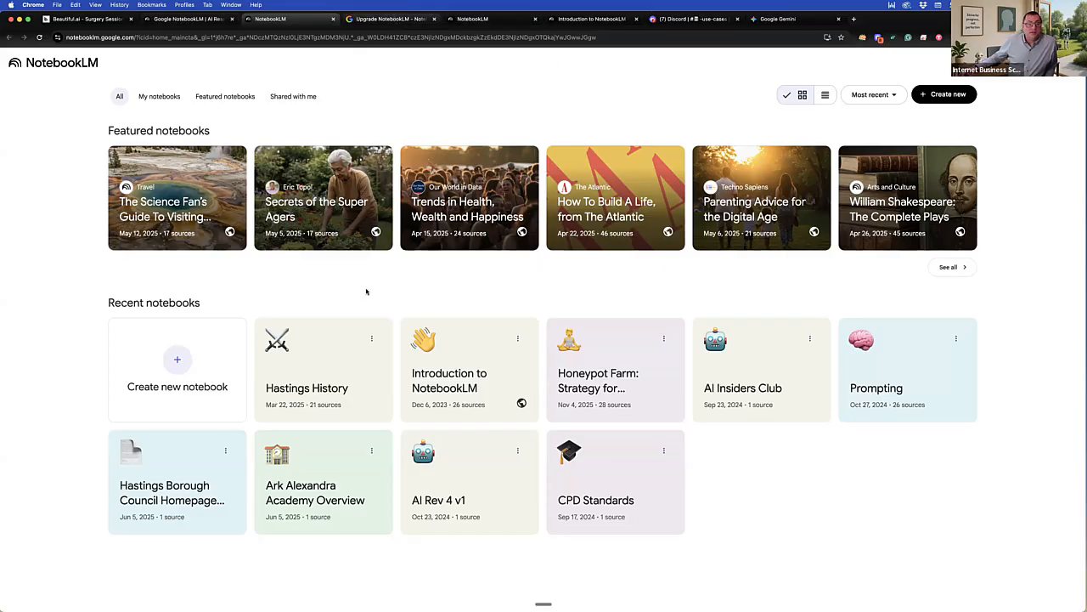
Step: Read the Upgrade NotebookLM help article, covering higher limits, premium features and upgrades via Google AI Pro, Ultra, Cloud and Workspace
key("ctrl+Tab")
scroll(366, 291, "down", 10)
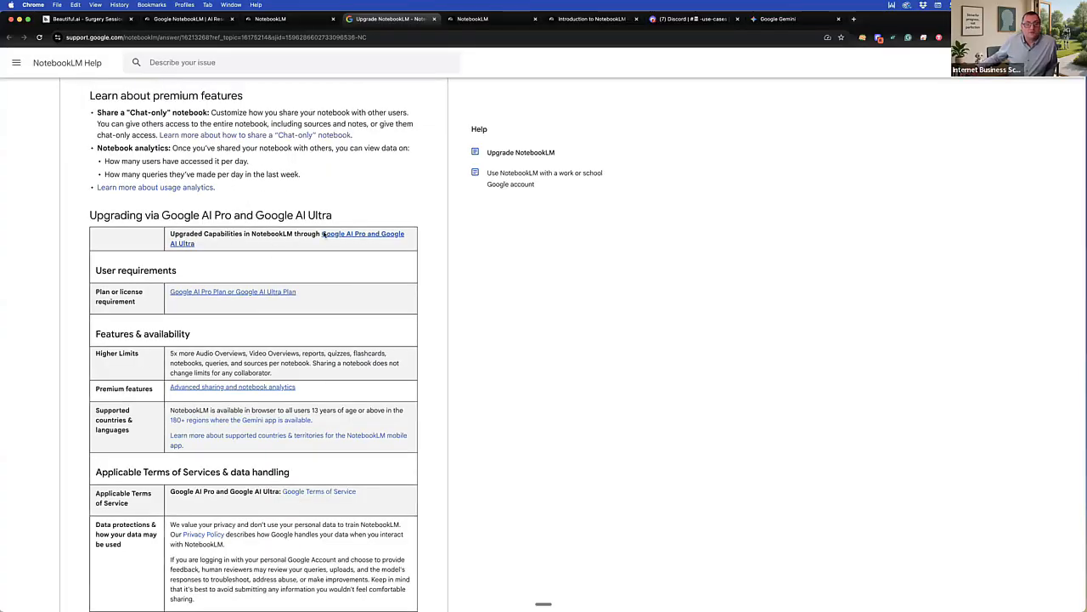
scroll(325, 297, "down", 5)
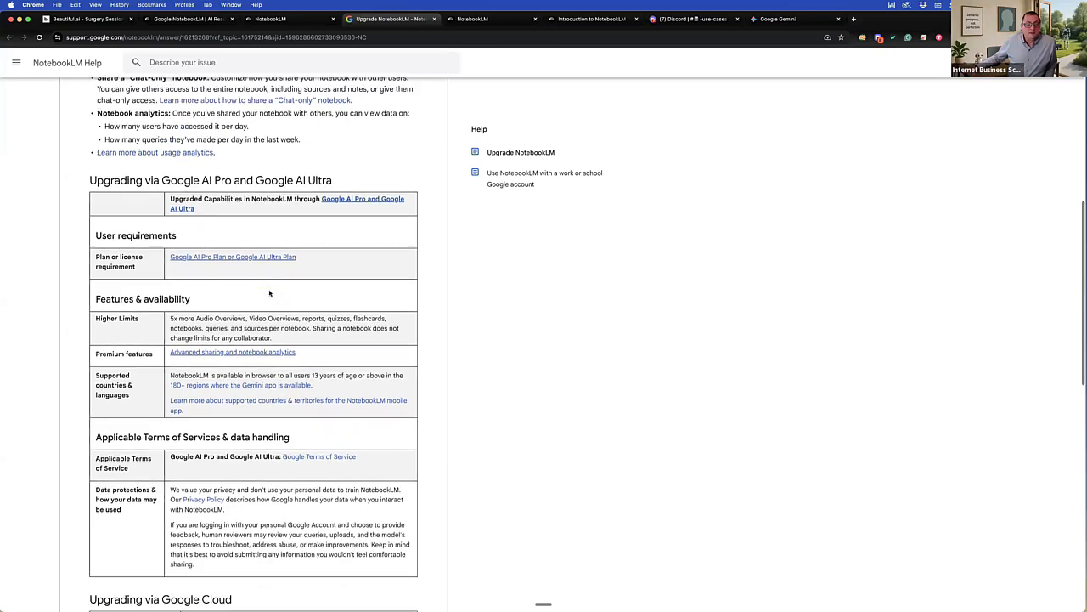
scroll(326, 297, "down", 2)
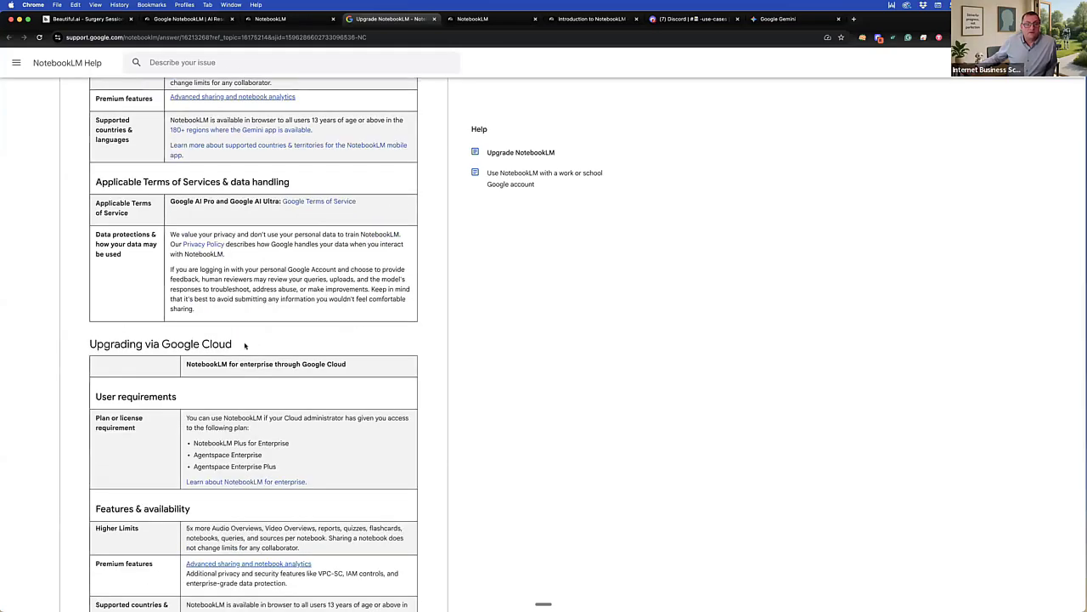
scroll(289, 334, "down", 7)
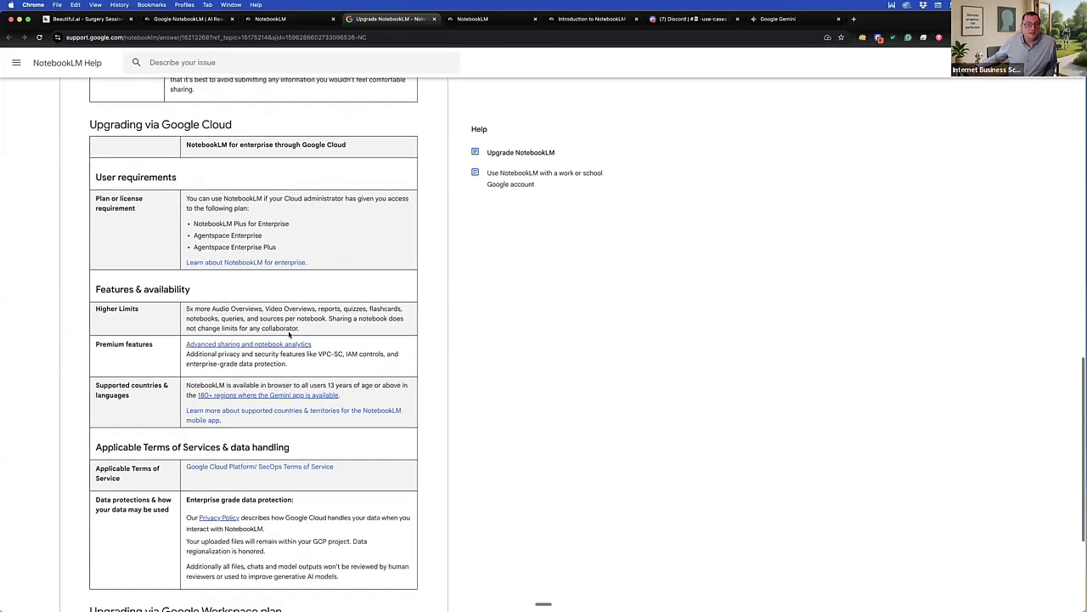
scroll(278, 345, "down", 2)
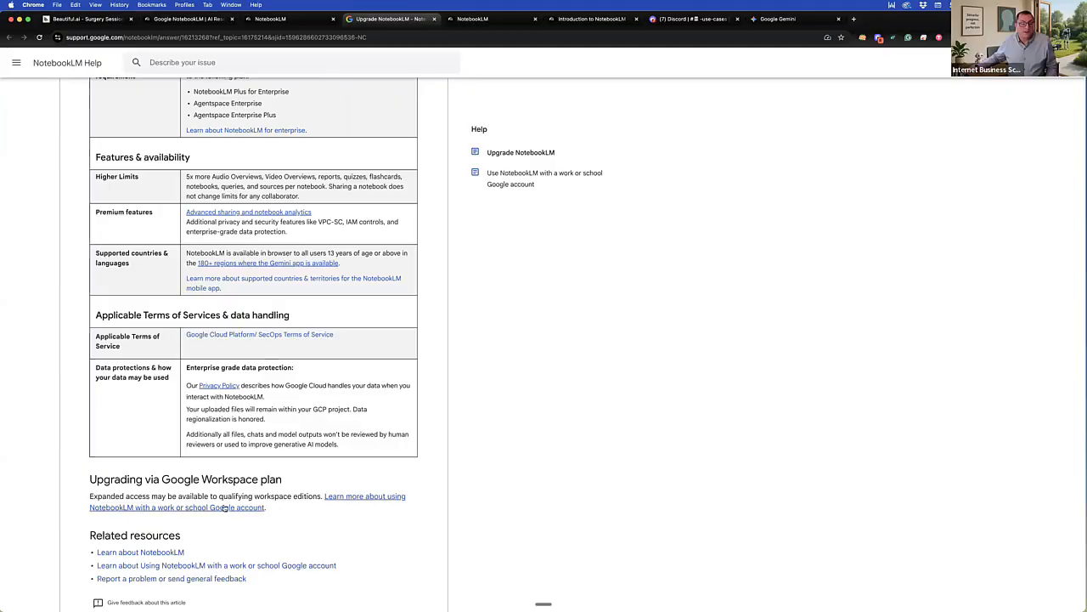
scroll(311, 505, "down", 1)
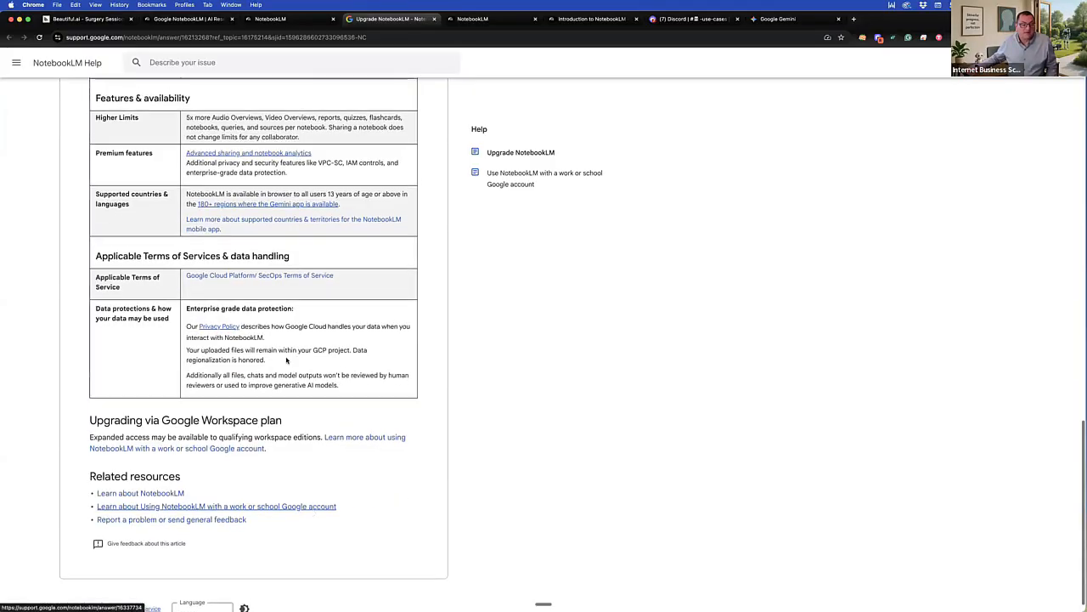
scroll(285, 358, "up", 5)
scroll(285, 359, "up", 10)
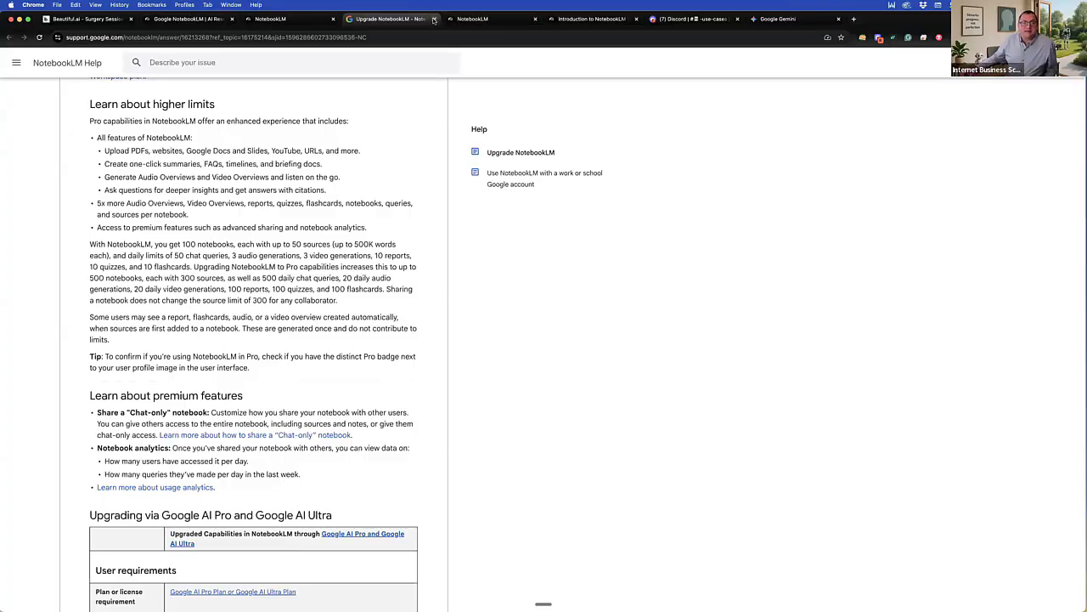
Step: Close the Upgrade NotebookLM help article and the NotebookLM overview page
left_click(434, 19)
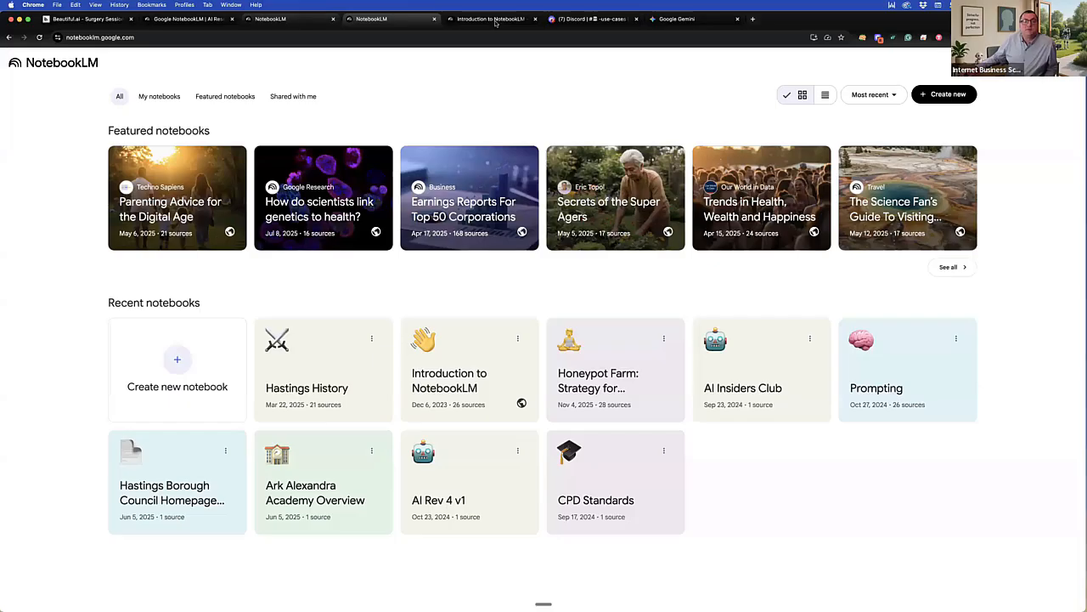
left_click(198, 19)
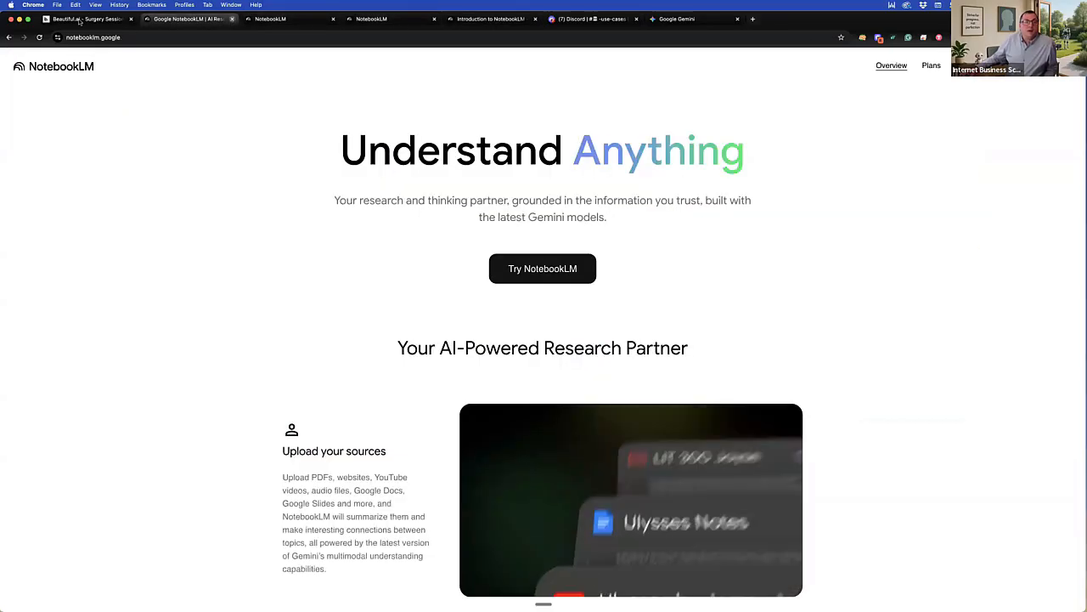
left_click(232, 19)
Step: Show the presentation's Free Access versus Pro Access limits slide, and switch to the NotebookLM notebooks page
key("ctrl+shift+Tab")
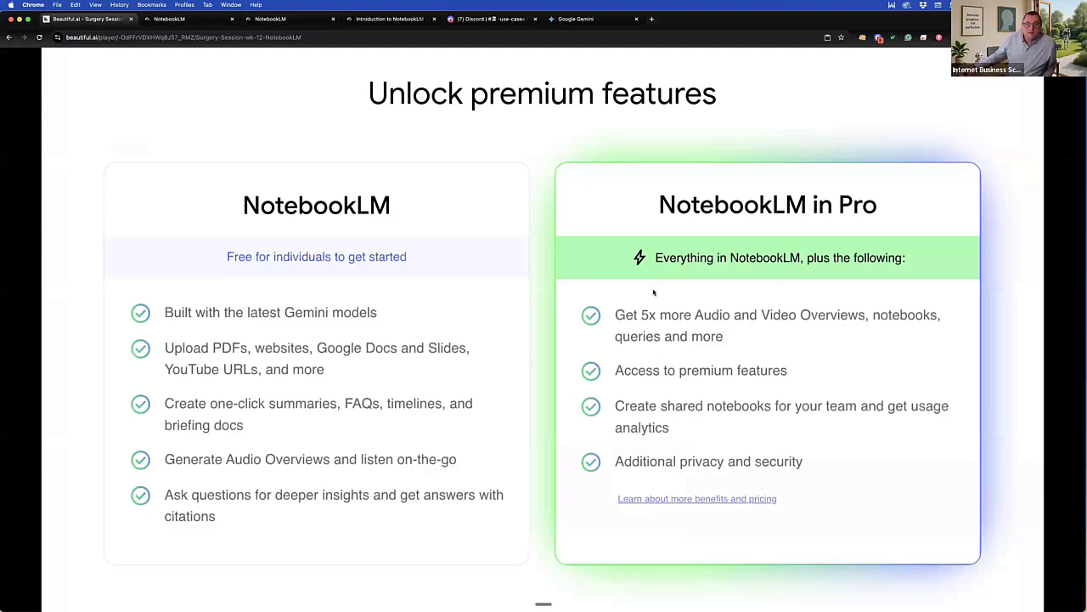
key("Right")
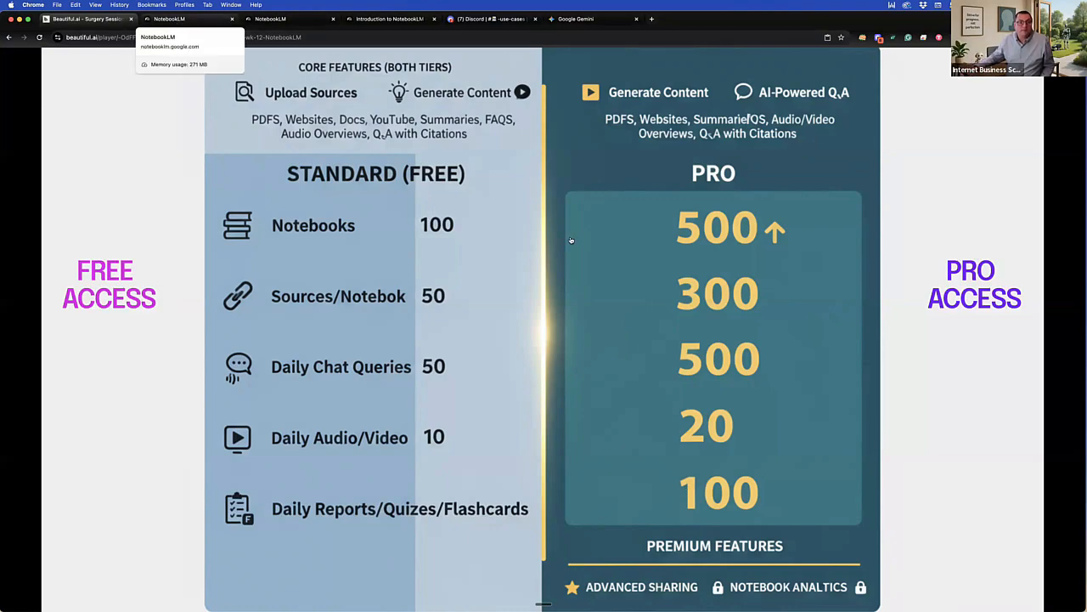
left_click(174, 19)
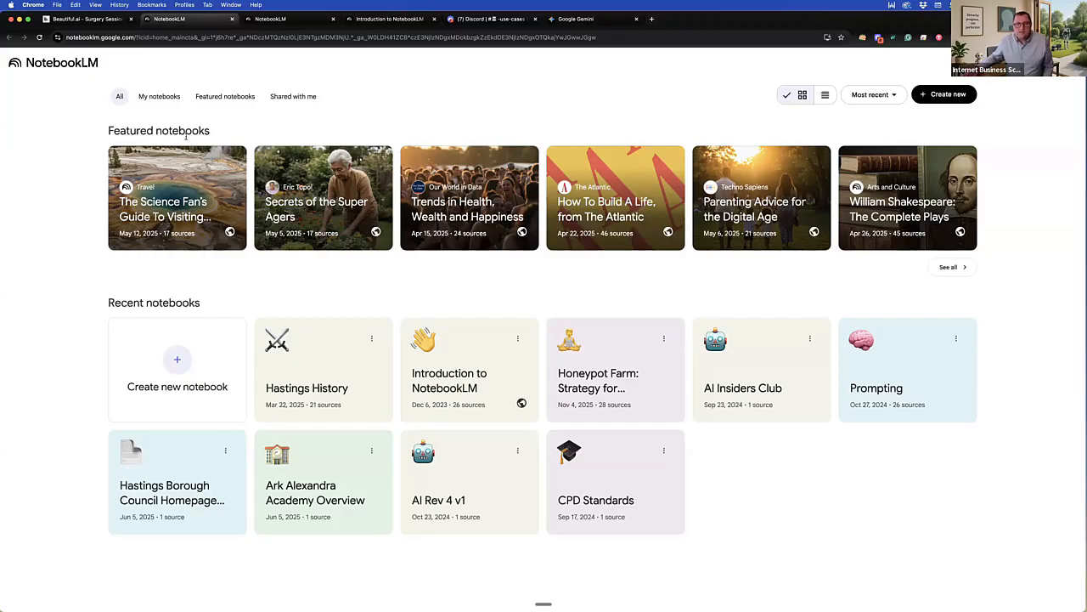
Step: Open the featured notebook "William Shakespeare: The Complete Plays" and examine its full source list and chat prompt area
left_click(209, 99)
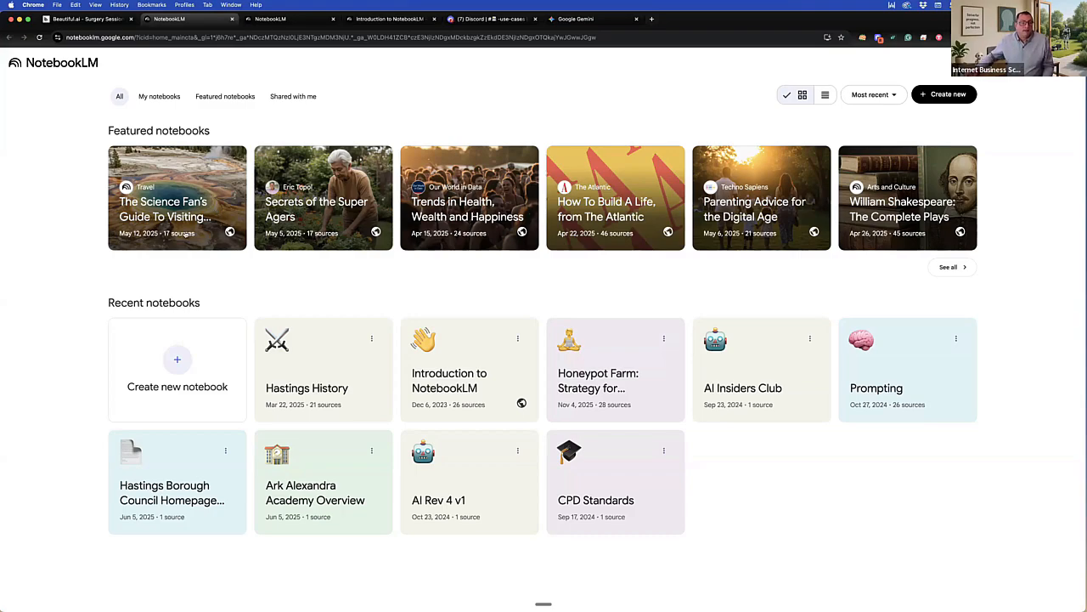
left_click(899, 216)
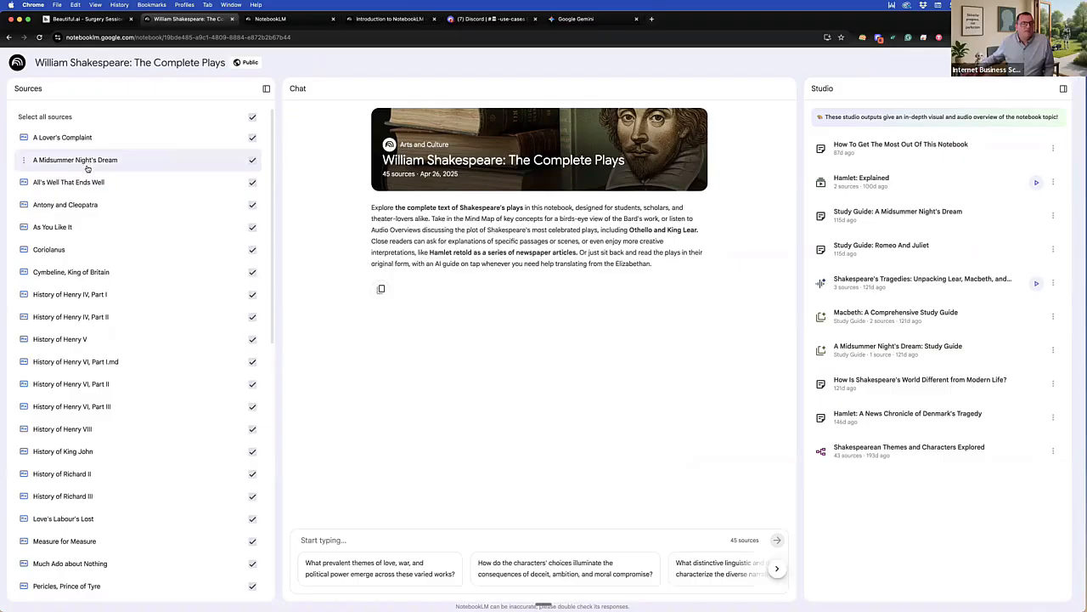
scroll(87, 168, "down", 5)
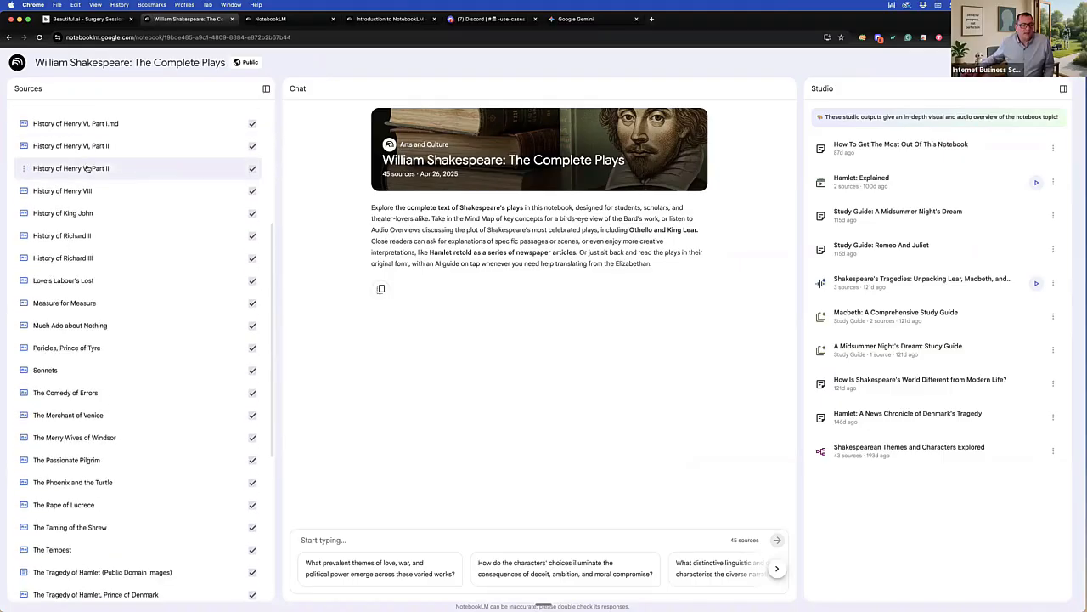
scroll(87, 168, "down", 4)
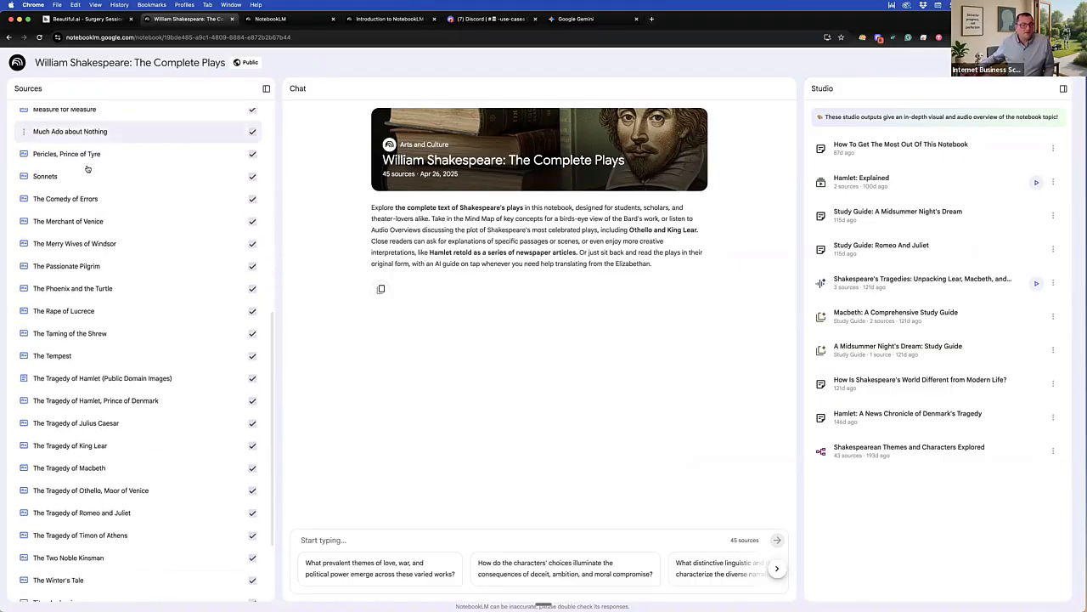
scroll(87, 168, "down", 2)
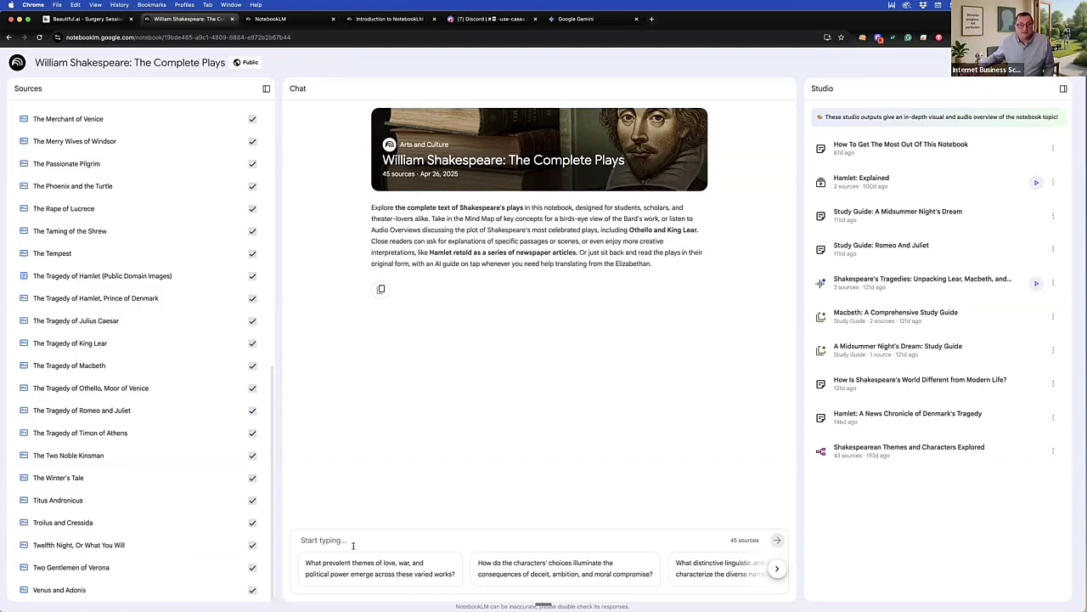
left_click(378, 538)
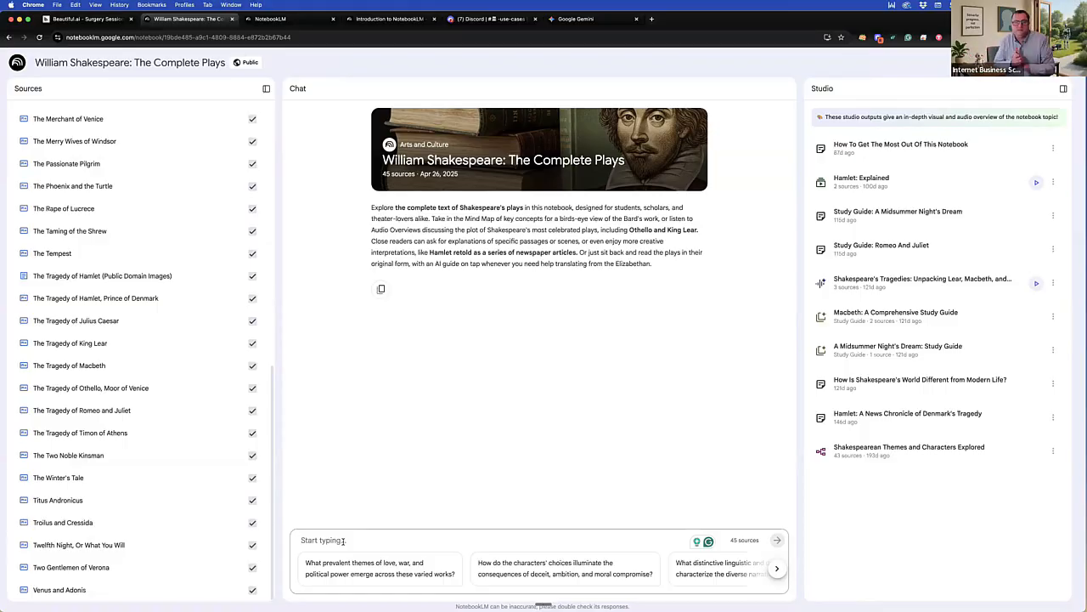
left_click(343, 541)
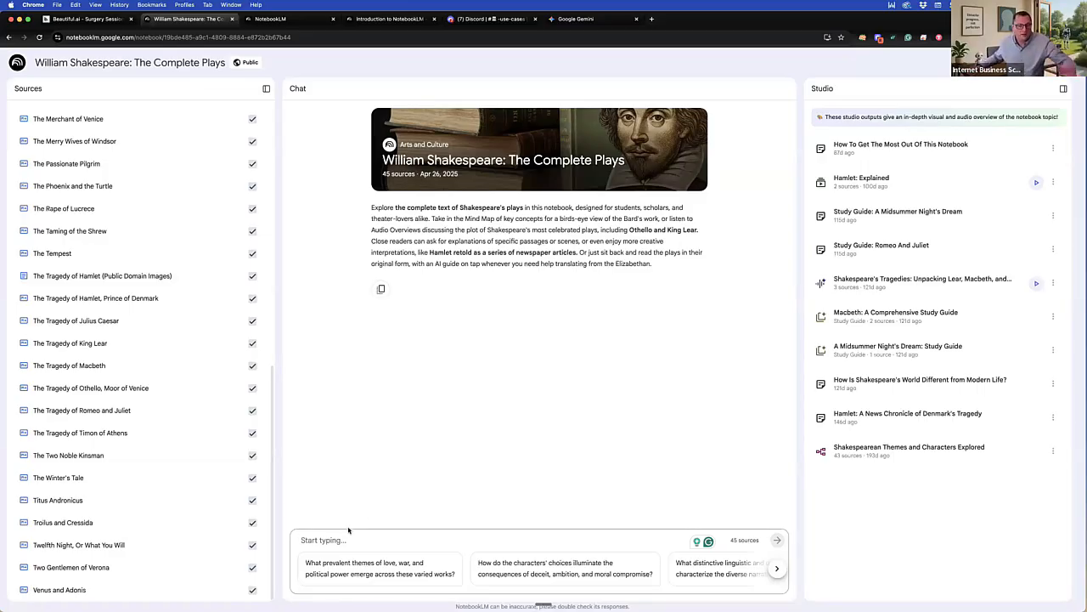
left_click(348, 531)
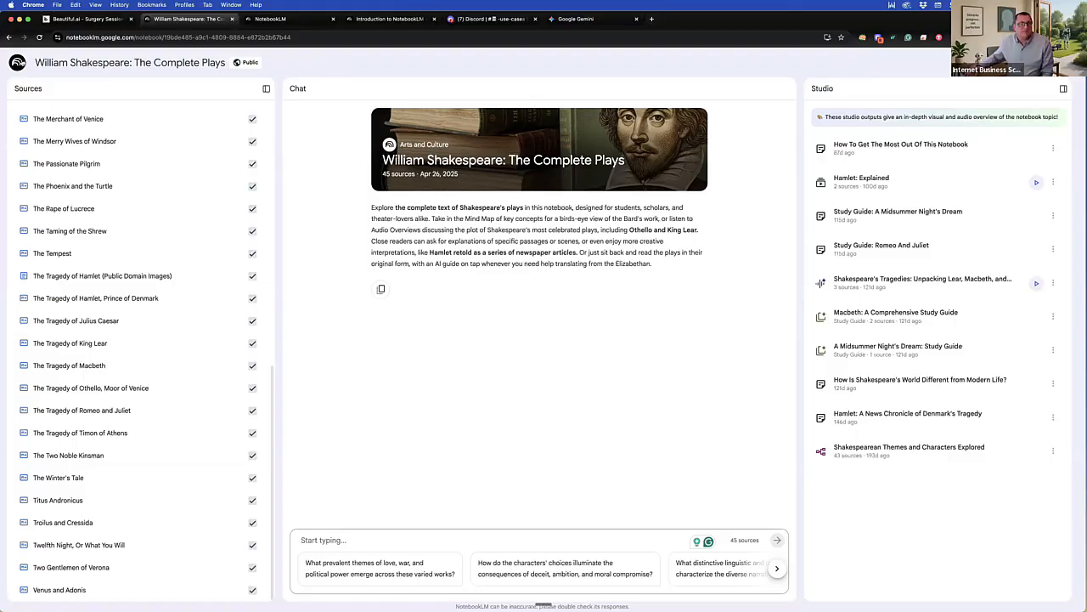
Step: Leave the Shakespeare notebook for the list of all notebooks and create a new notebook, reaching its source upload options
left_click(18, 63)
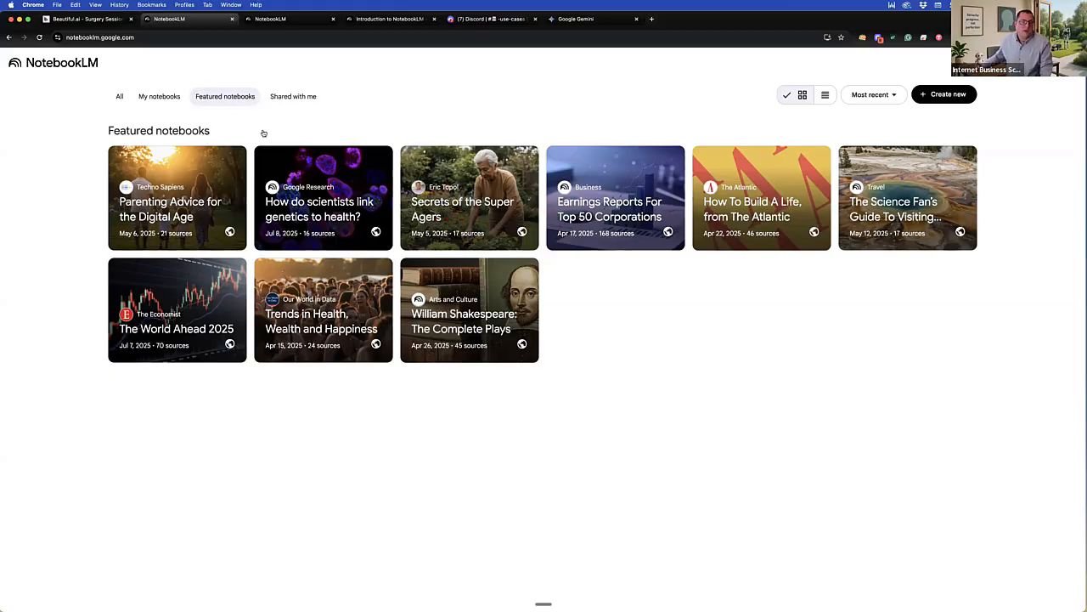
left_click(122, 97)
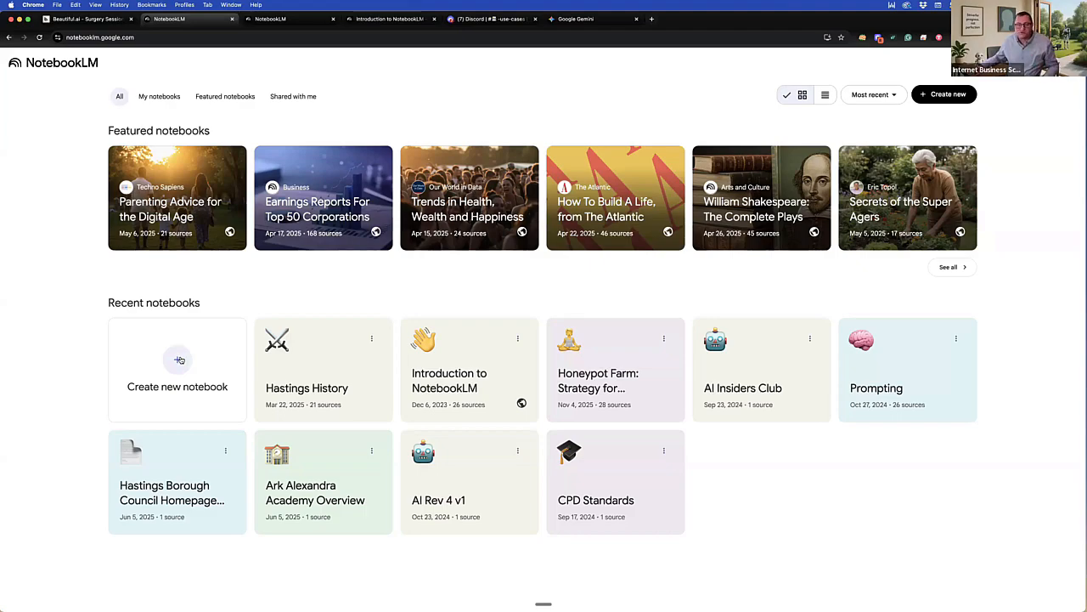
left_click(179, 360)
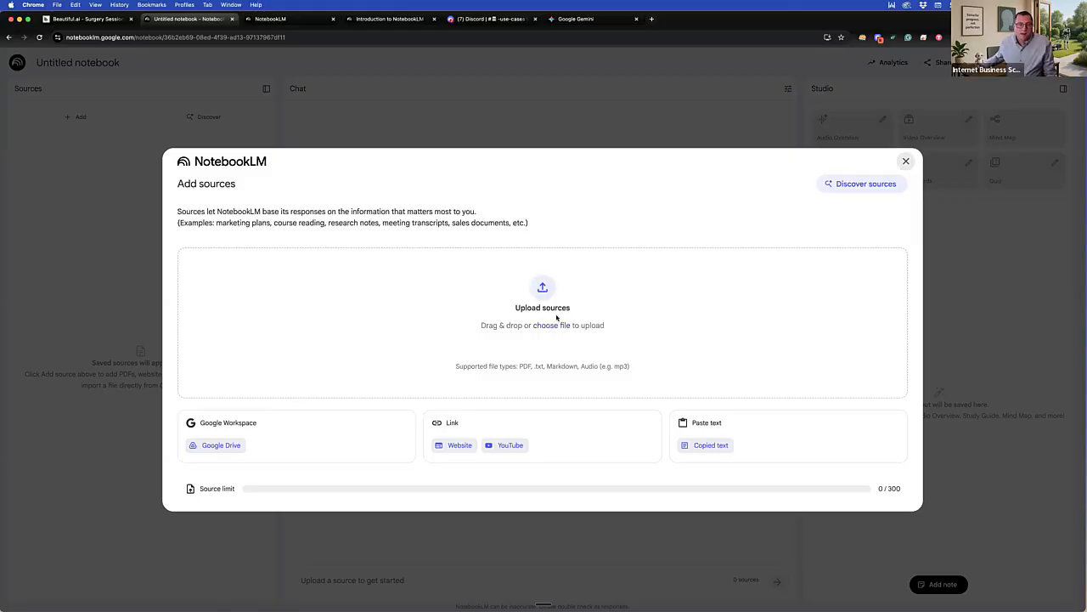
left_click(223, 447)
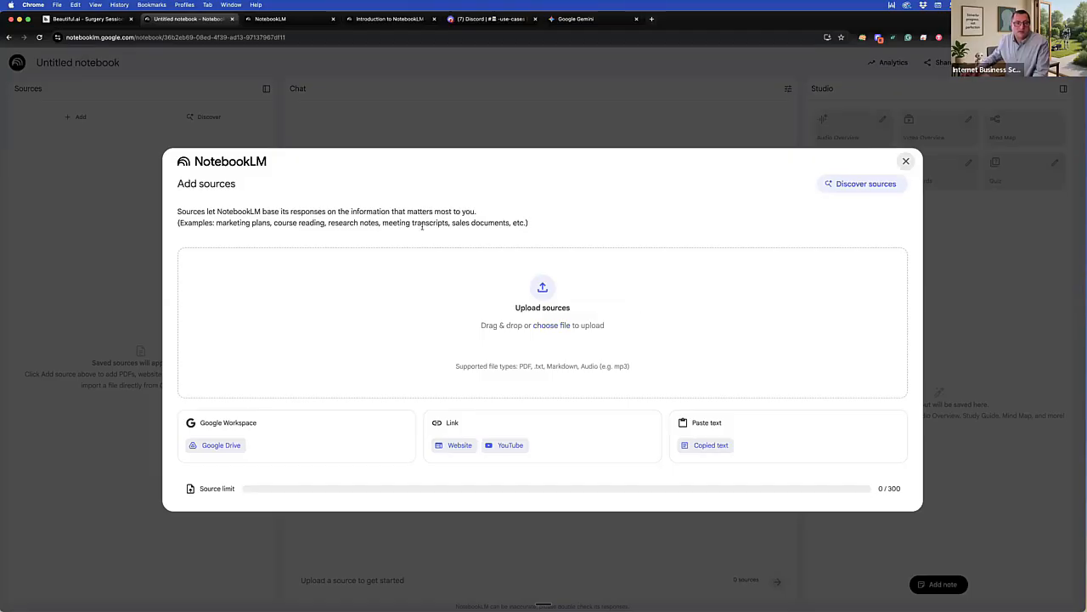
Step: Try to discover web sources for the topic "Setting up a padcast", and close the source discovery
left_click(845, 185)
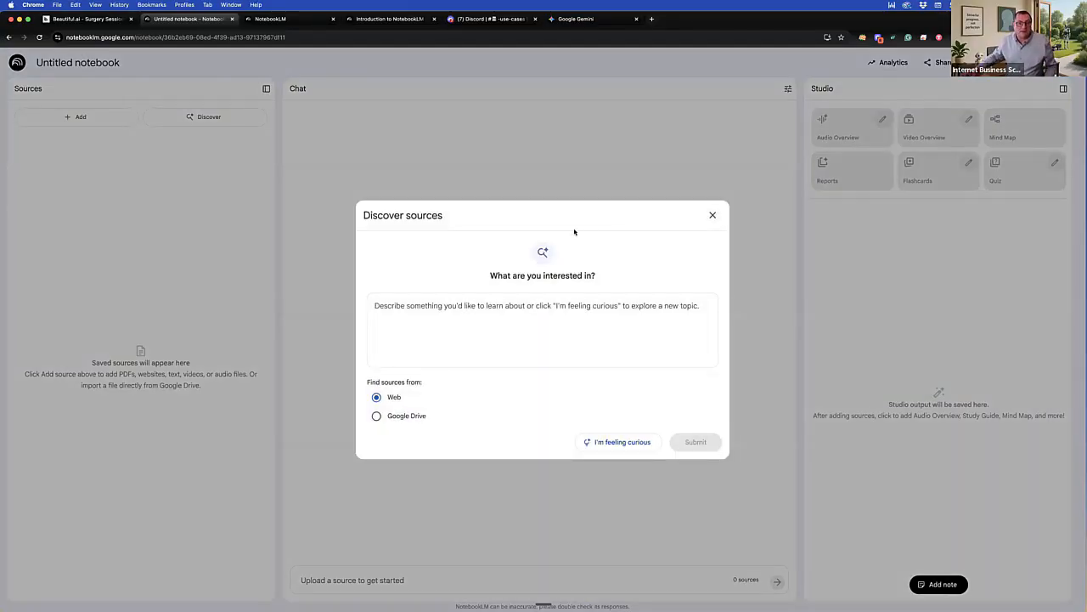
left_click(416, 311)
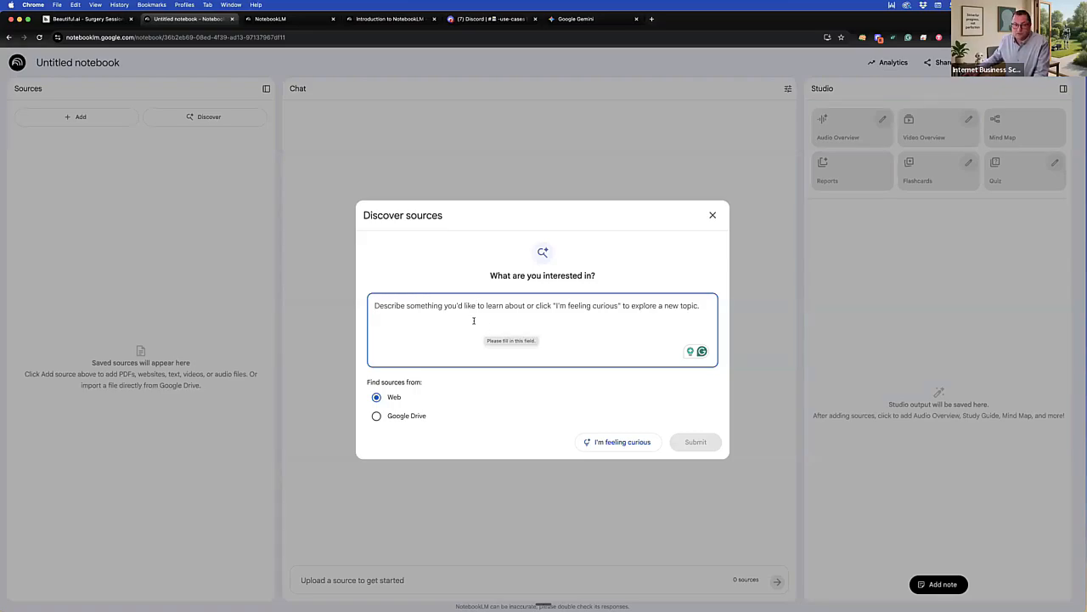
type("Setti")
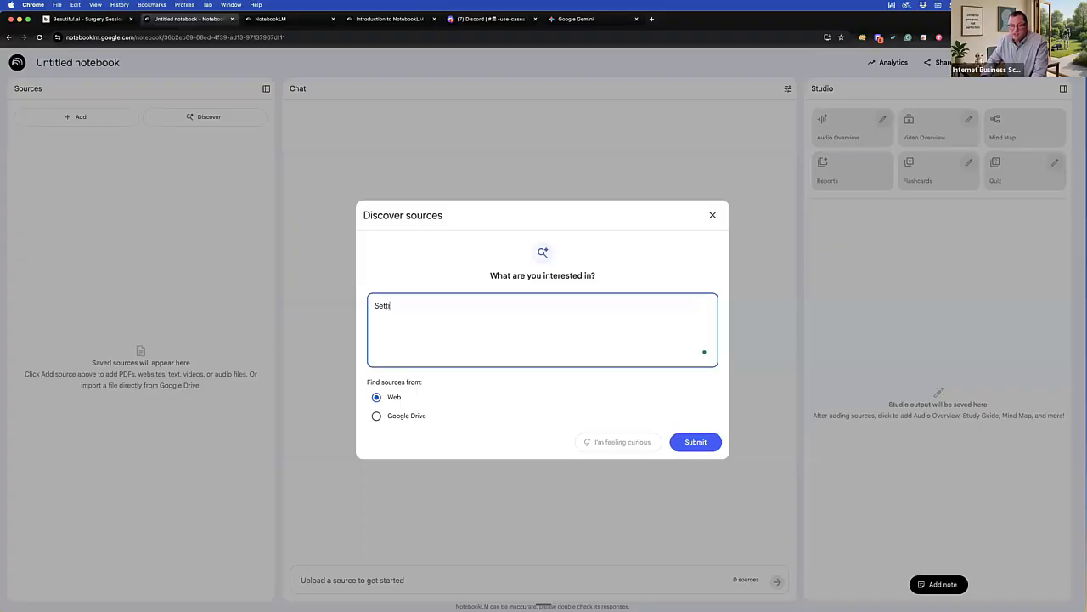
type("ng ")
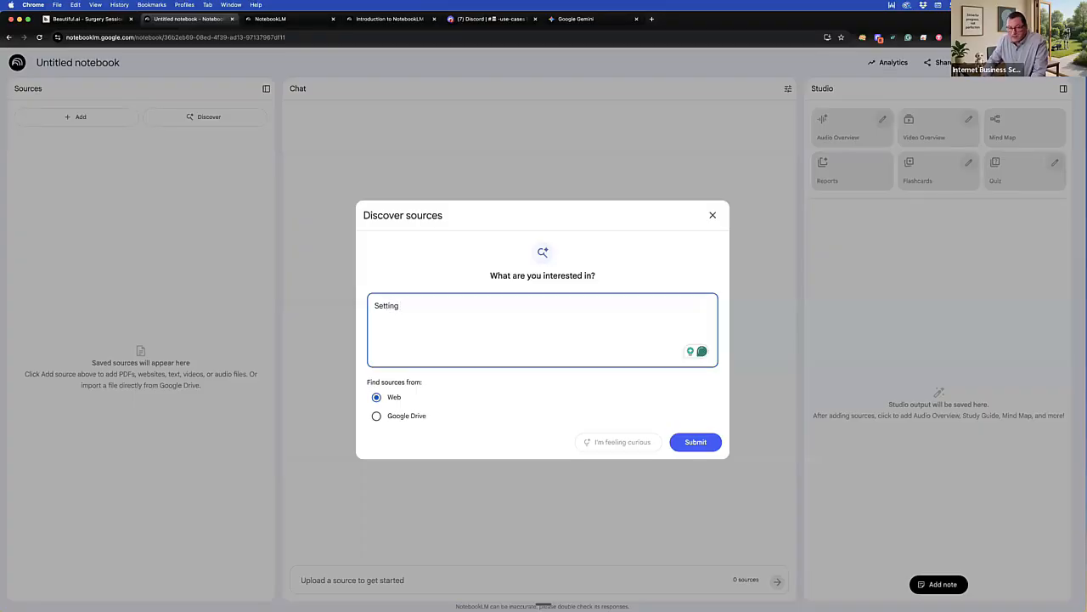
type("up a ")
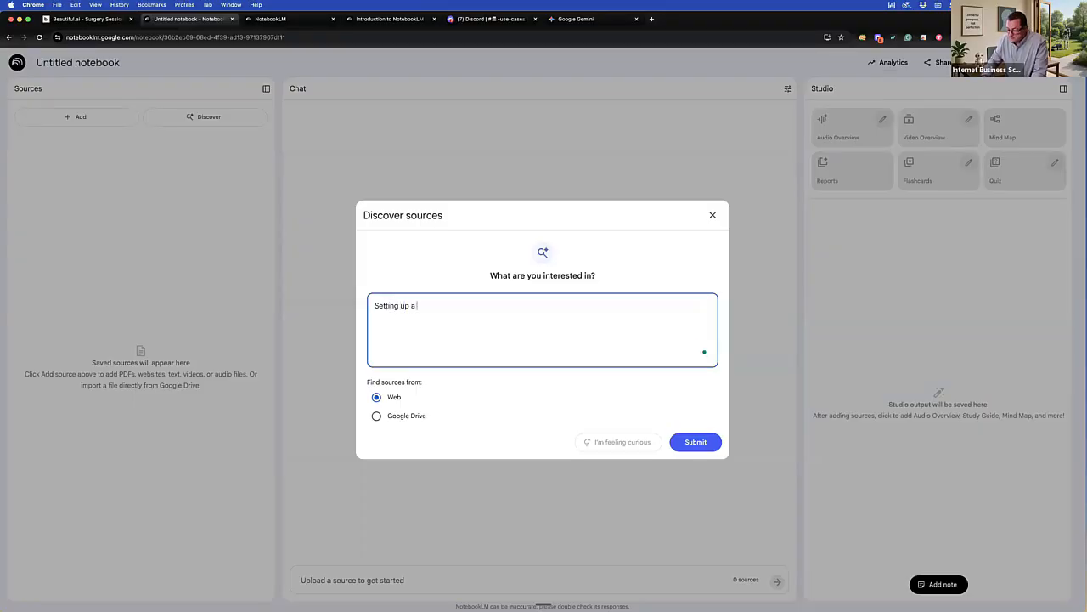
type("padcast")
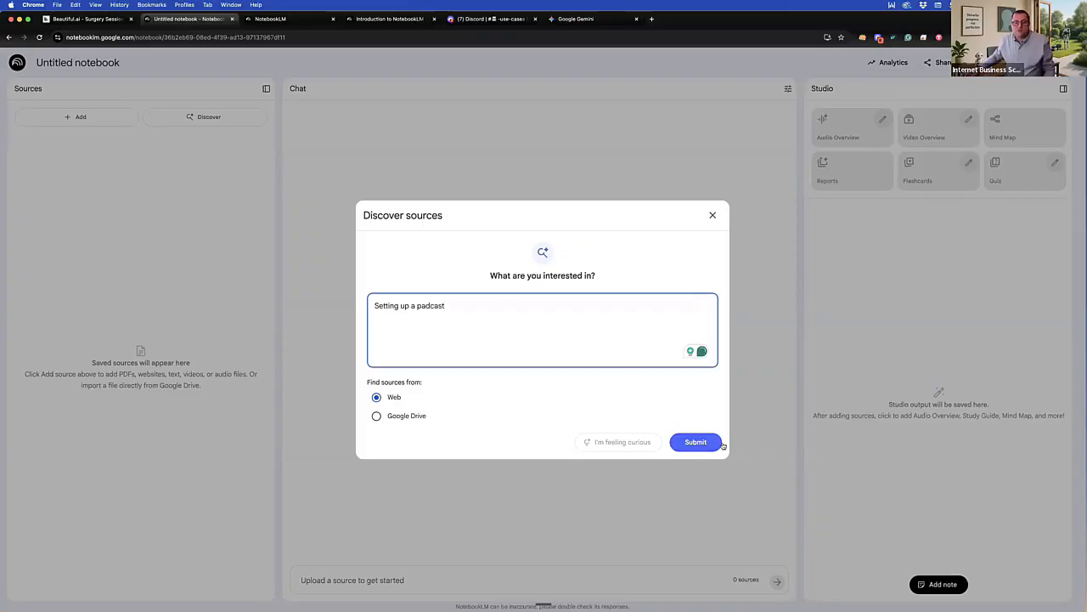
left_click(697, 442)
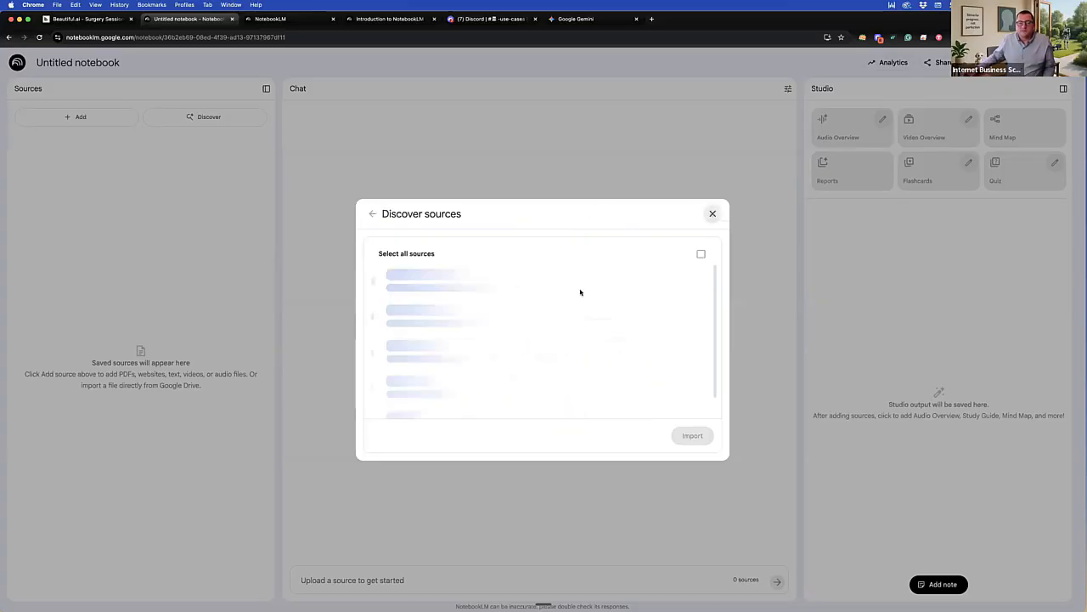
left_click(713, 214)
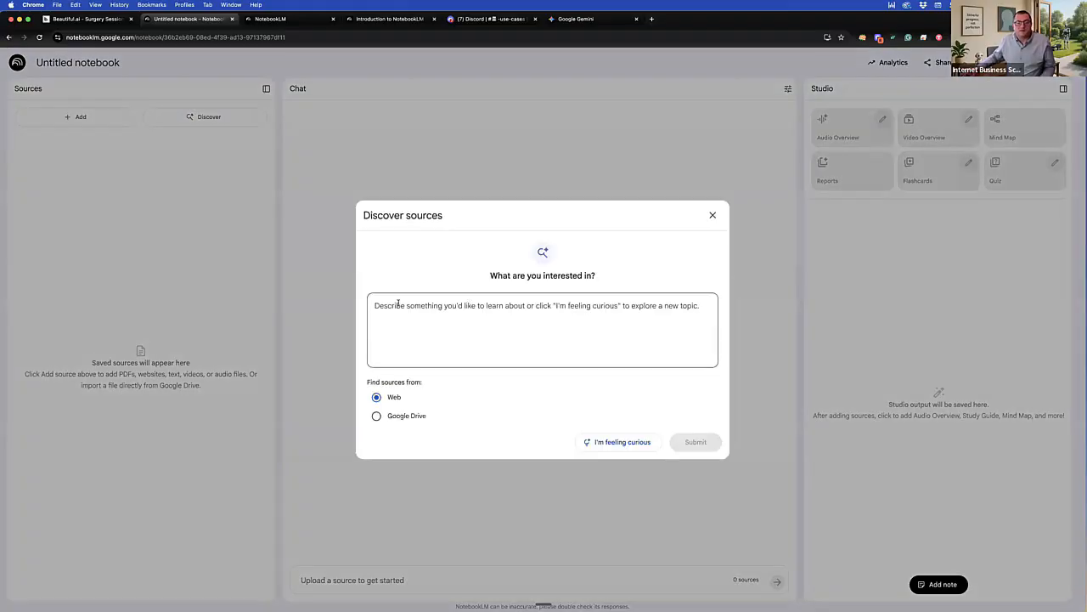
Step: Discover web sources for the new notebook on the topic "starting a podcast"
type("starting a po")
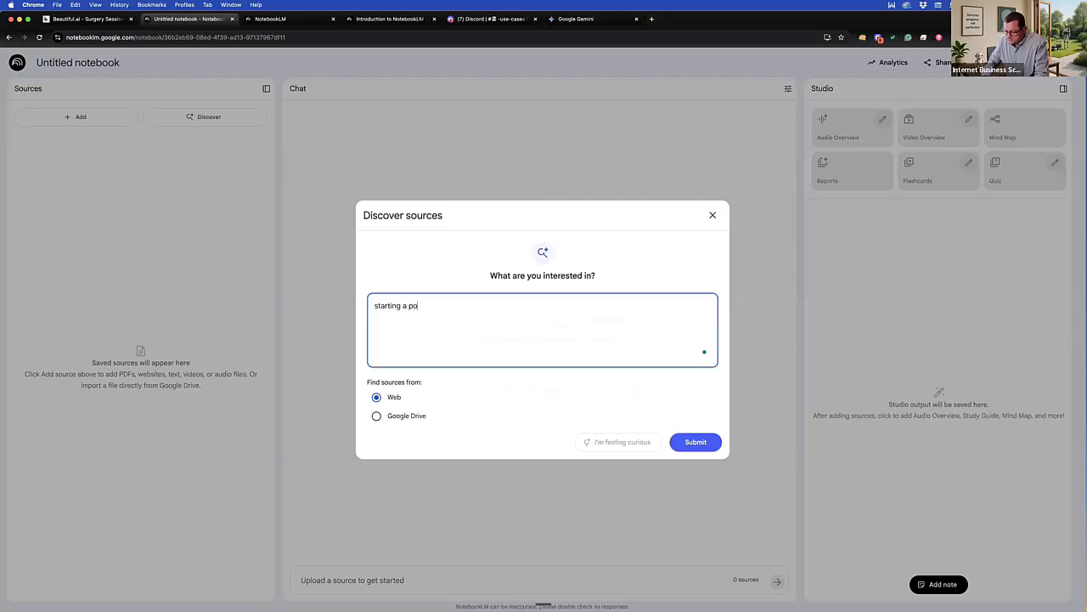
type("dcast")
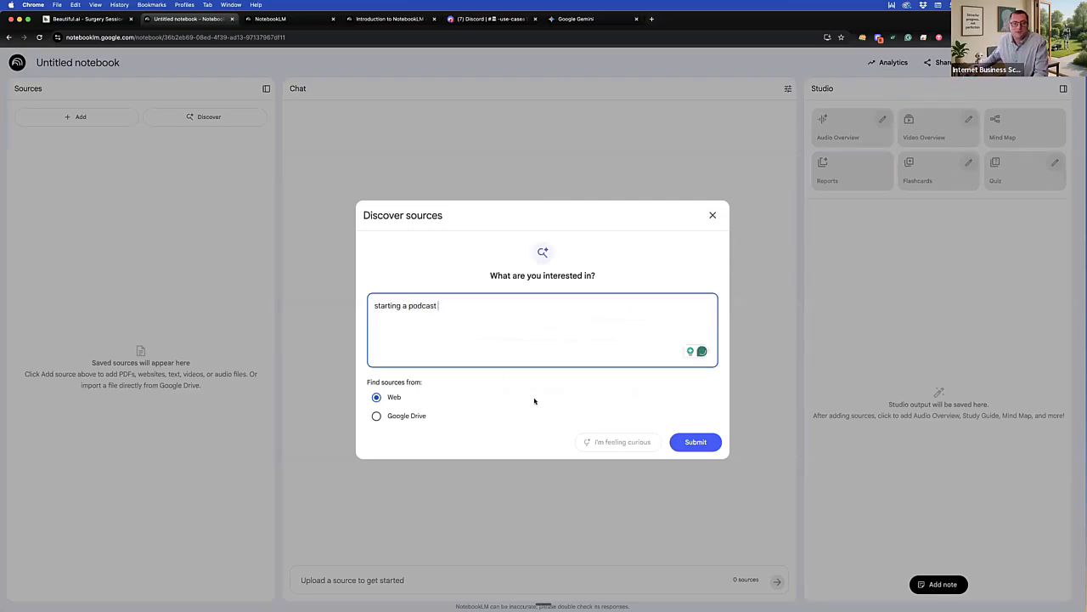
left_click(695, 441)
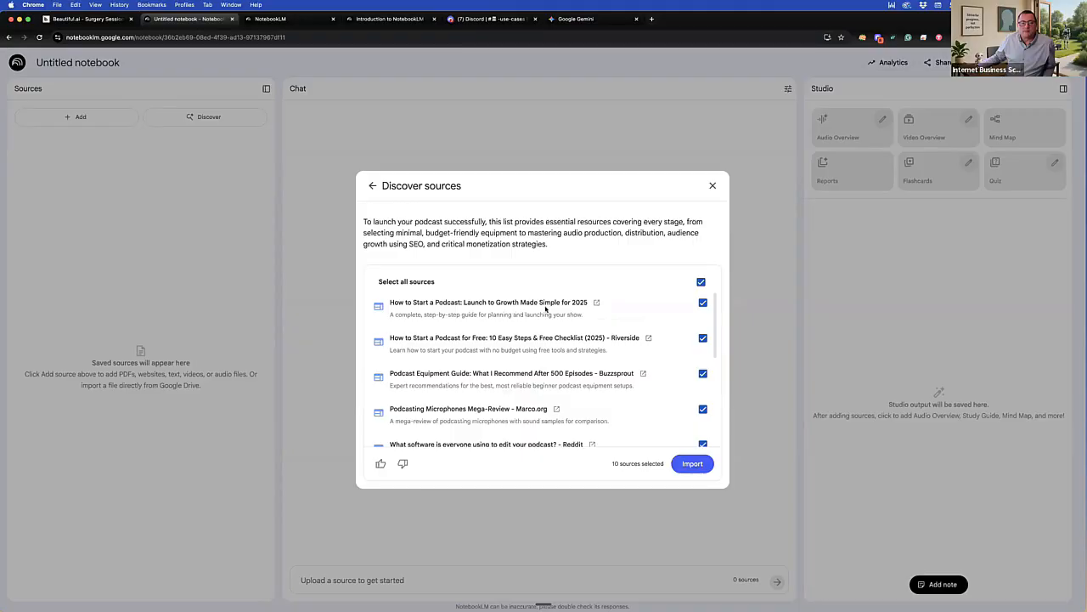
Step: Review the suggested podcast sources, from launch guides to monetisation, and import all of them into the notebook
scroll(546, 309, "down", 1)
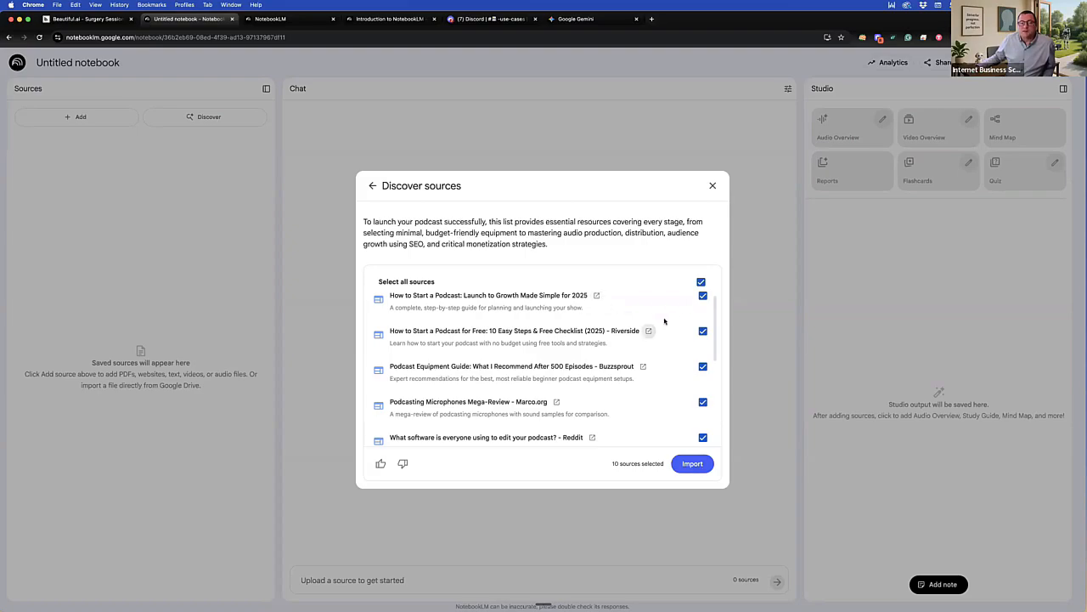
scroll(658, 320, "down", 1)
scroll(680, 313, "up", 1)
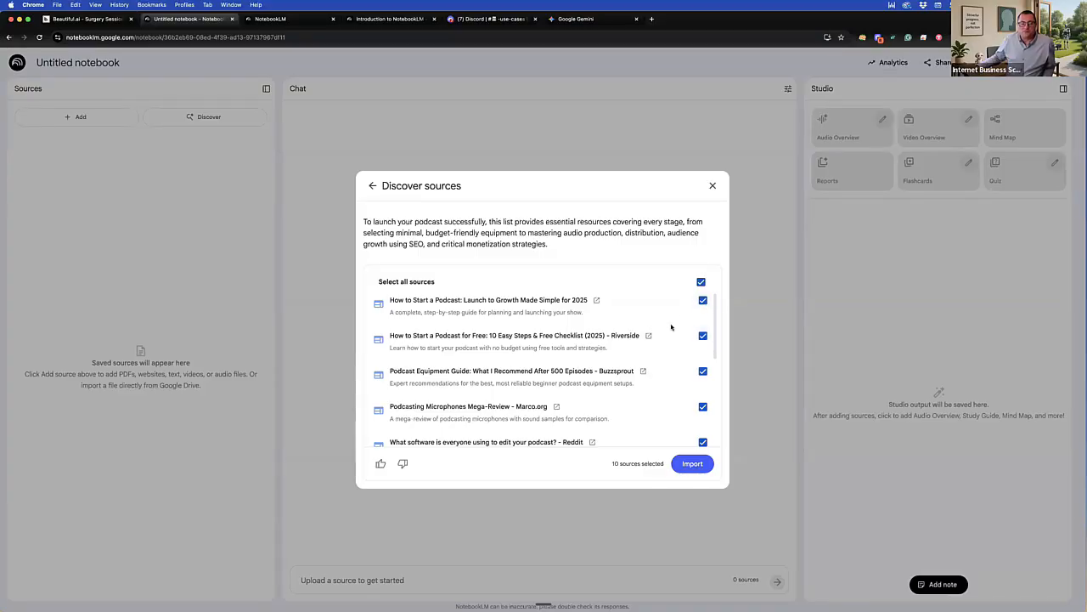
scroll(659, 336, "down", 1)
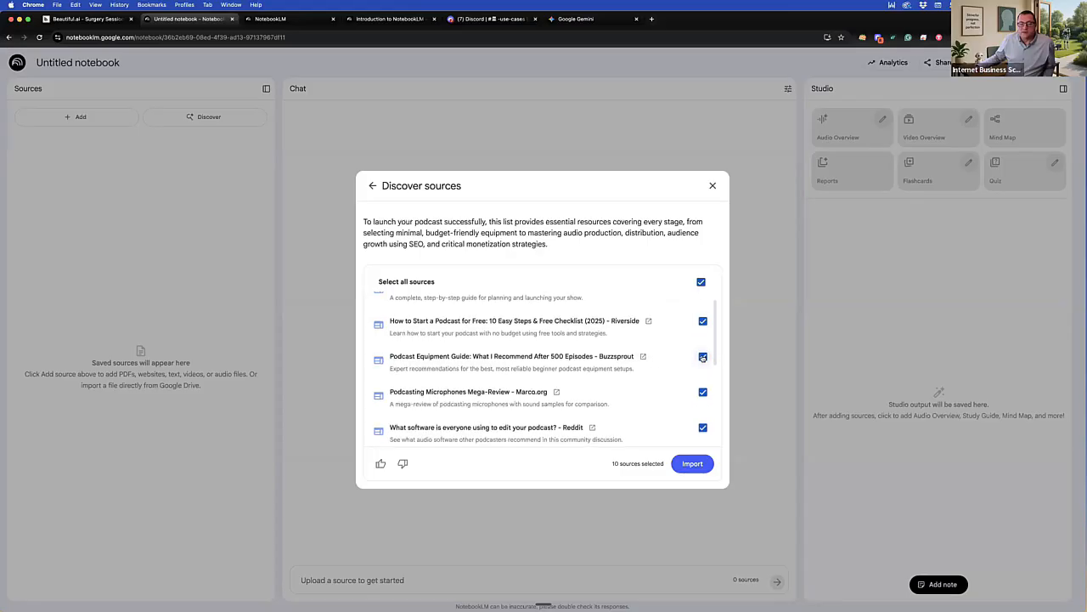
scroll(641, 345, "down", 2)
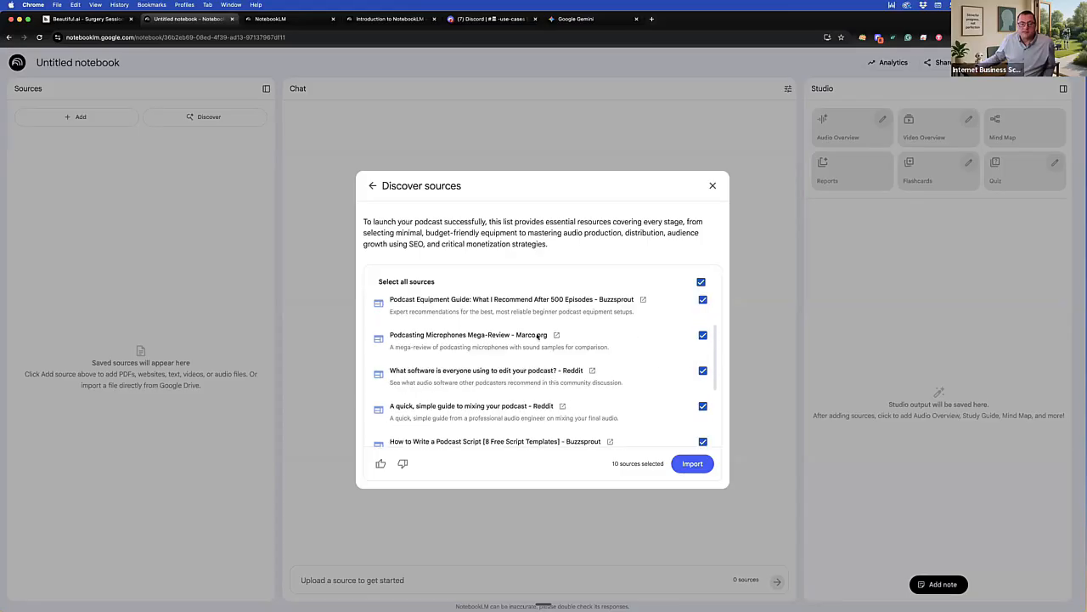
scroll(538, 336, "up", 1)
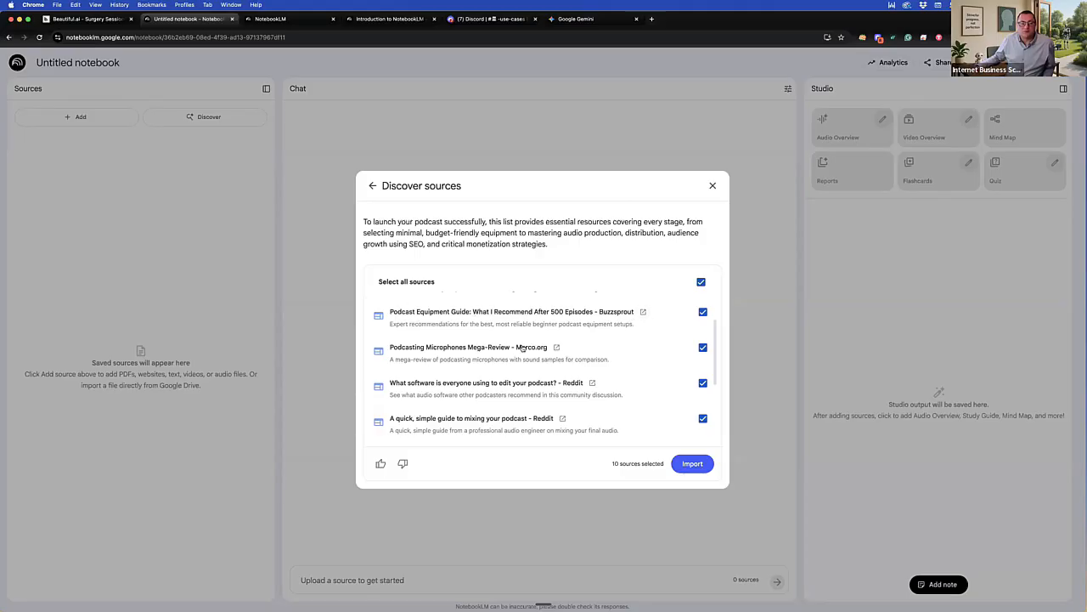
scroll(617, 343, "down", 1)
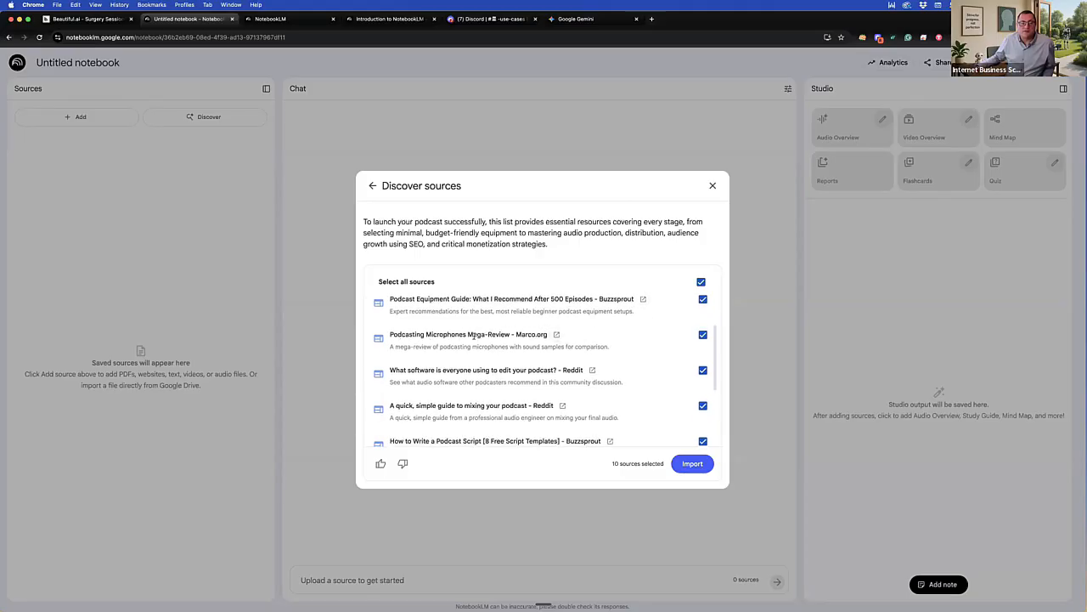
scroll(491, 336, "down", 2)
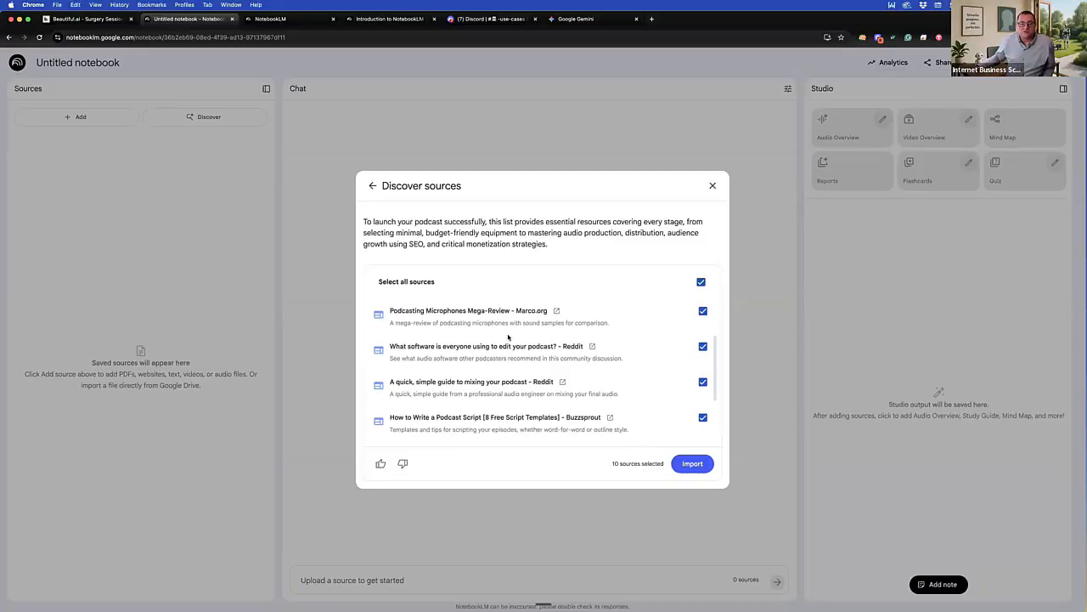
scroll(508, 337, "down", 5)
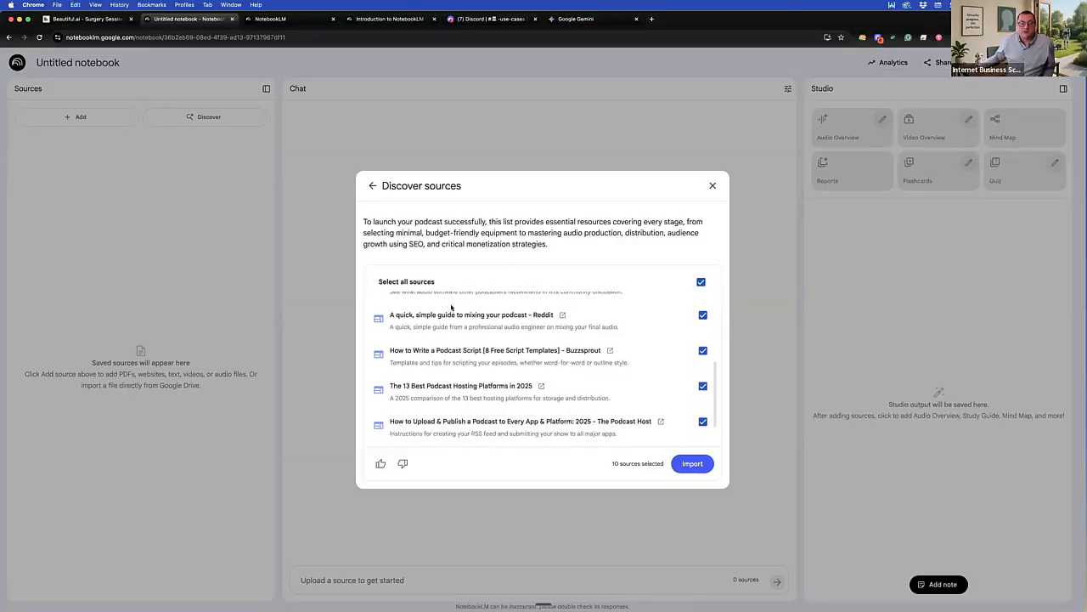
scroll(484, 306, "down", 1)
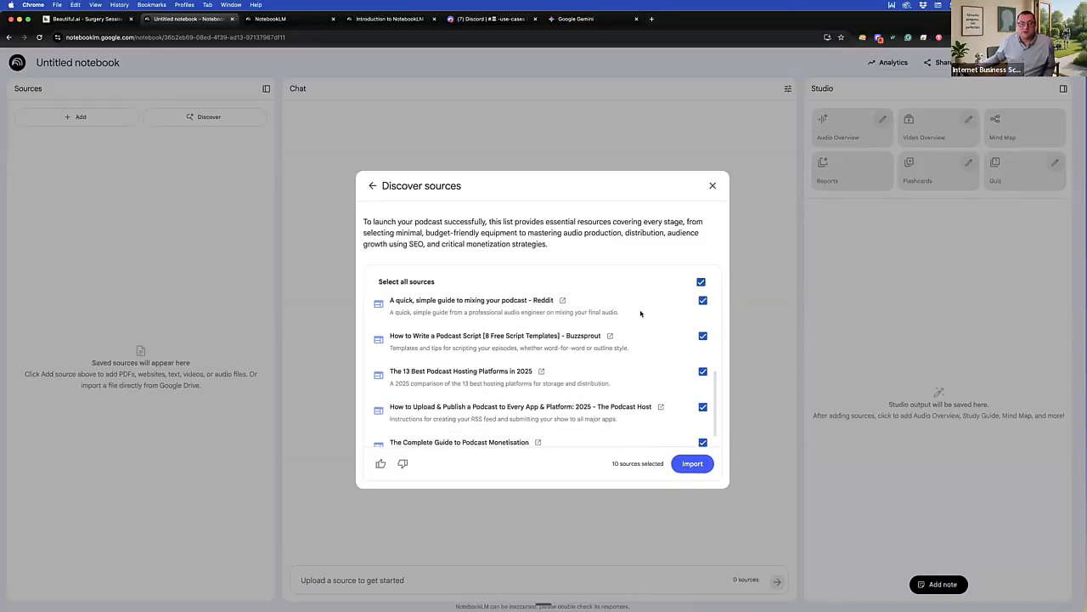
scroll(527, 325, "down", 1)
scroll(546, 329, "down", 1)
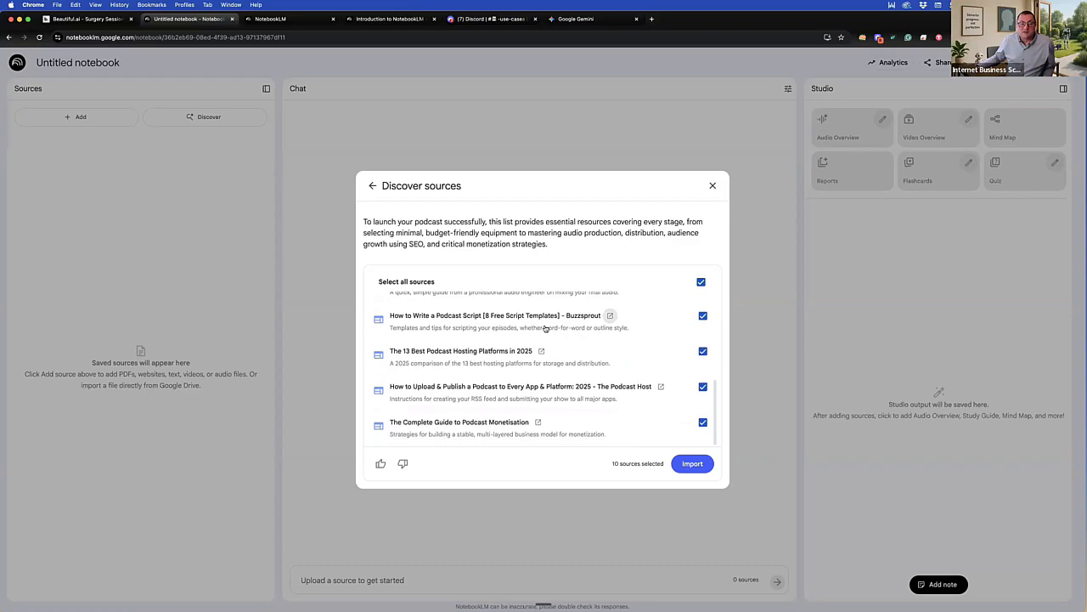
left_click(693, 464)
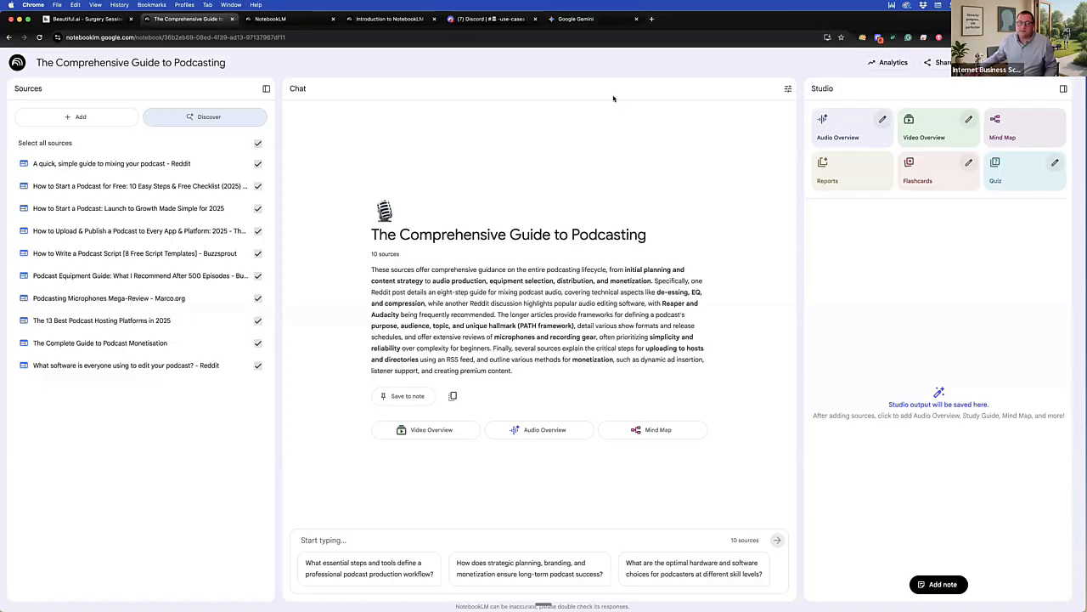
Step: Open The Guardian website in a new browser tab and go to its Opinion article 'A historic victory': our panel reacts to Zohran Mamdani's triumph
left_click(650, 19)
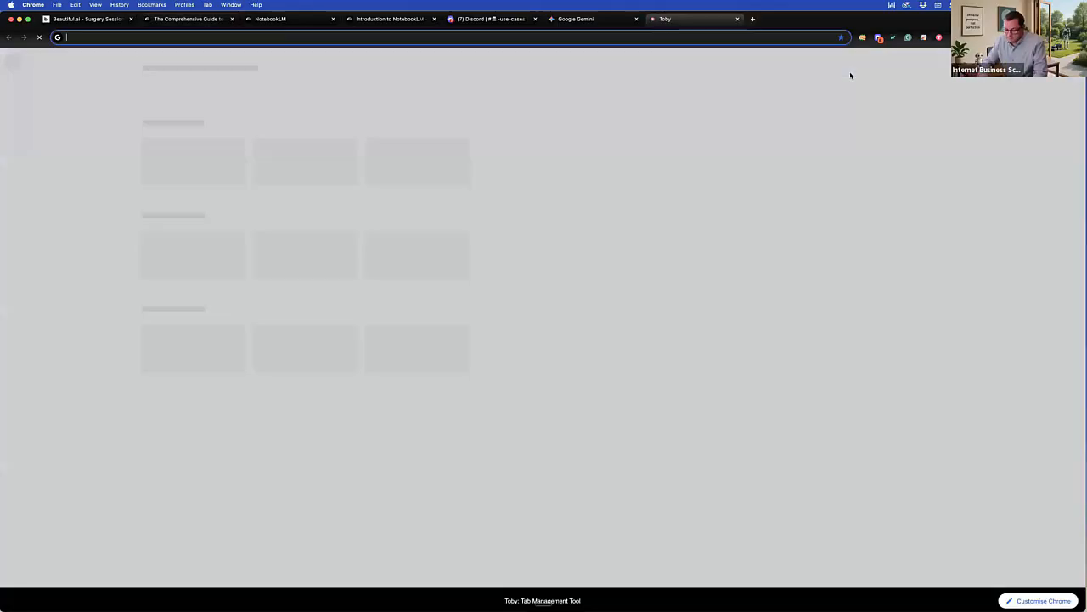
type("guar")
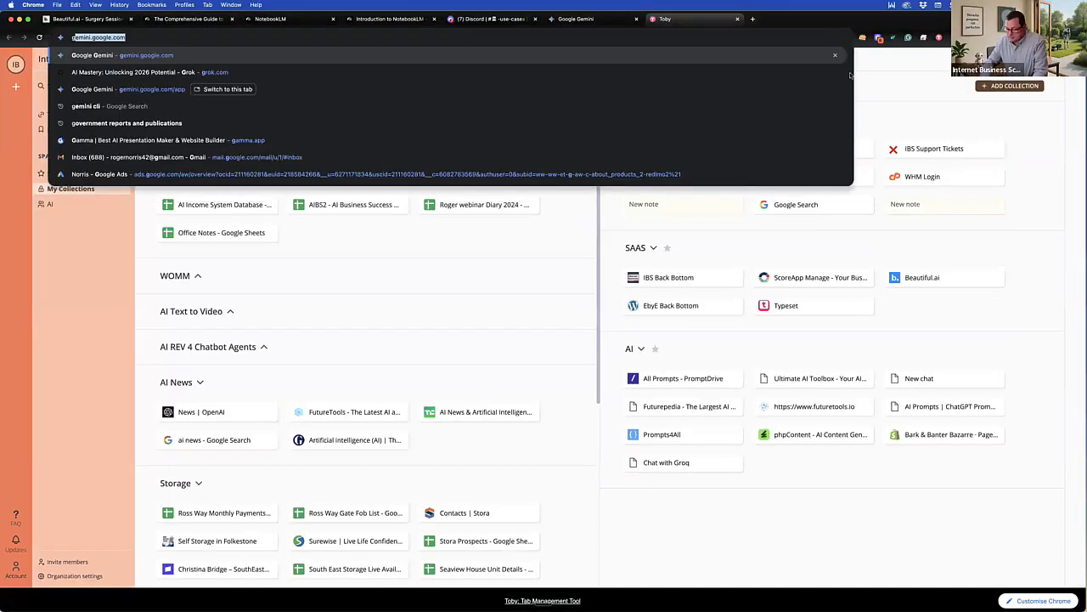
type("dian")
key("Return")
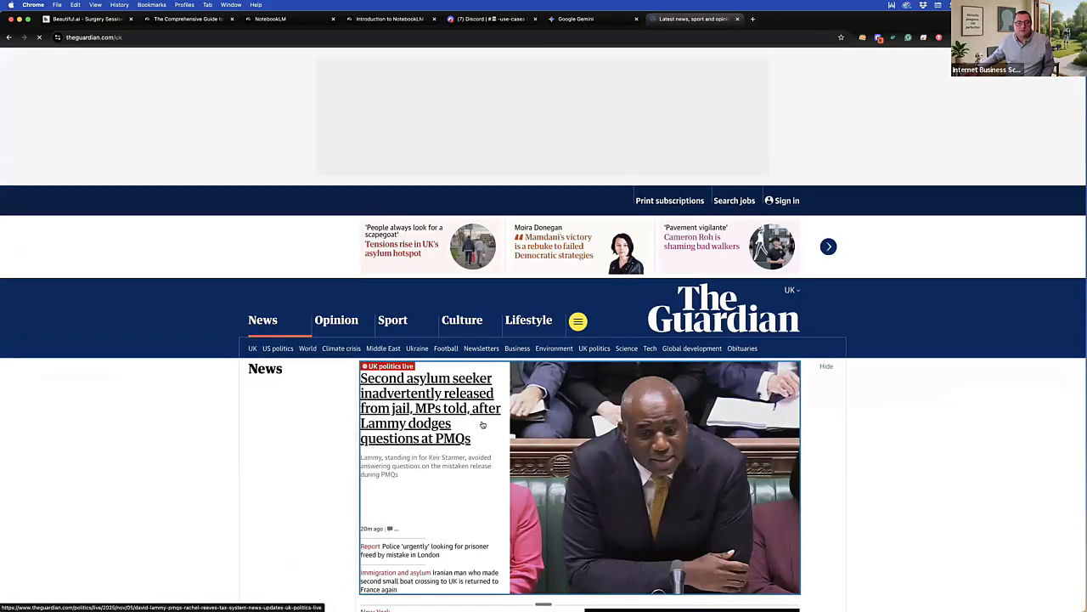
left_click(493, 374)
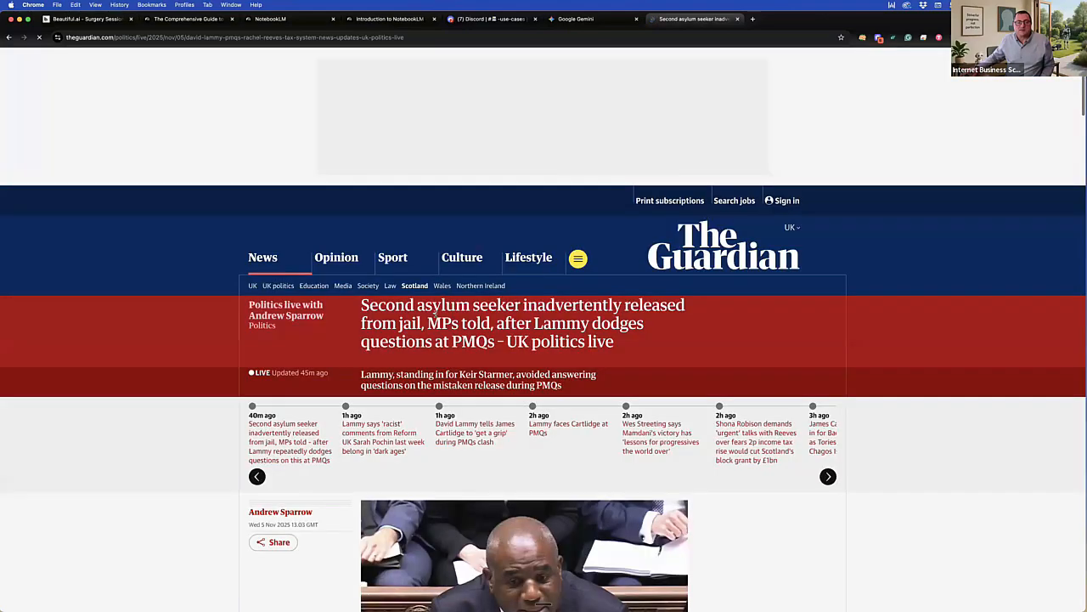
left_click(337, 257)
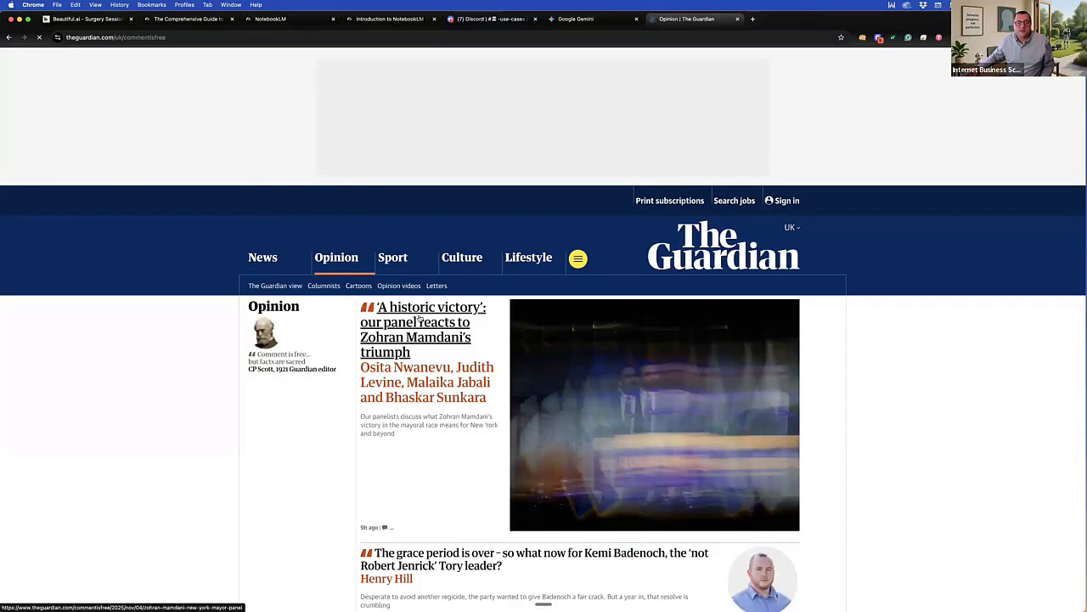
left_click(621, 375)
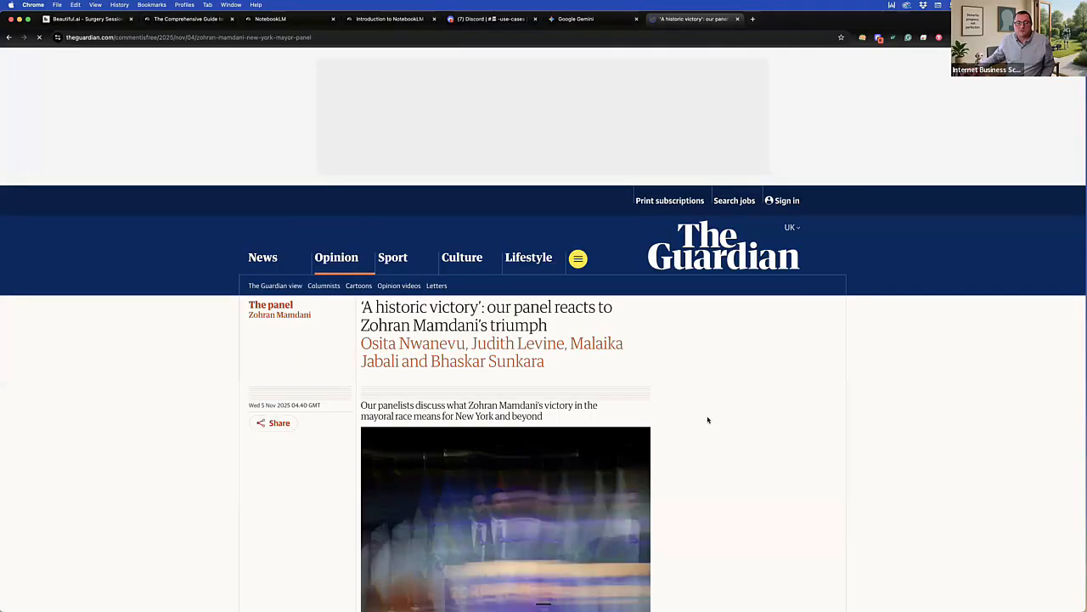
Step: Collapse the support banner and look through the panel article, returning to its headline
scroll(588, 357, "down", 3)
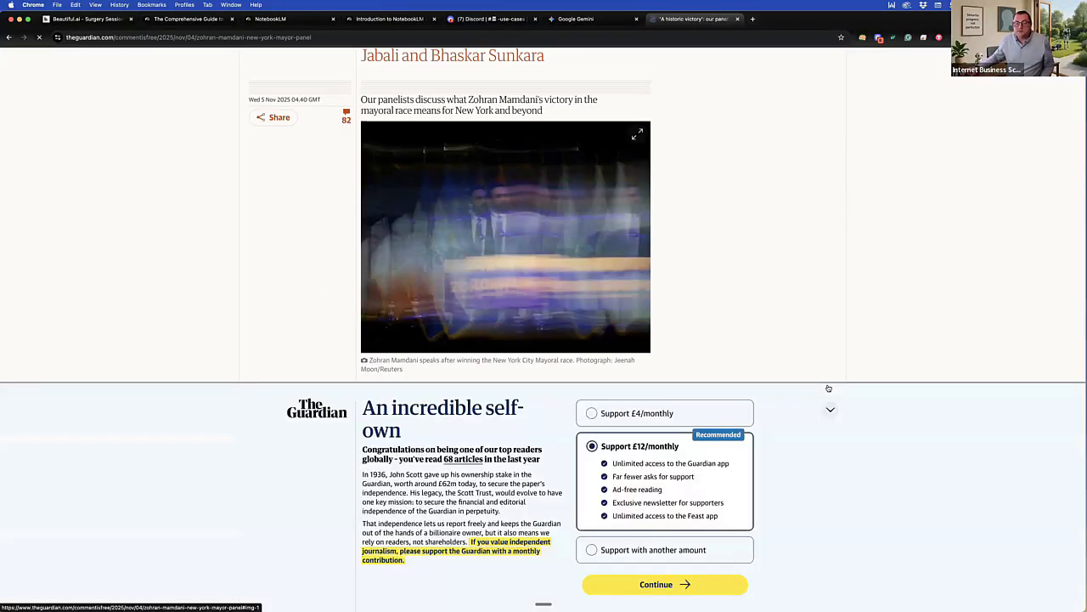
left_click(830, 409)
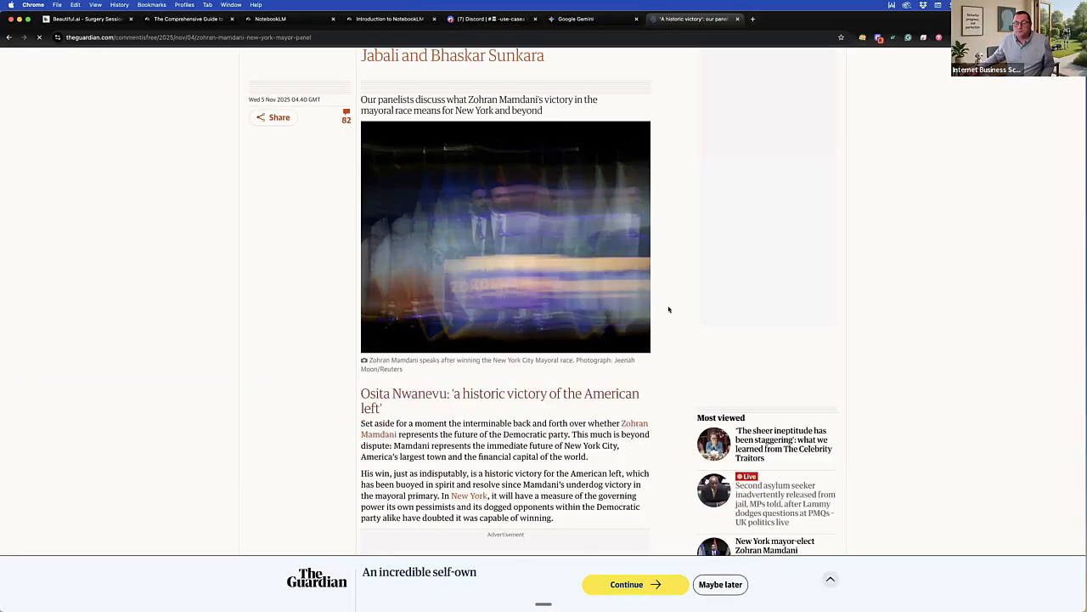
scroll(559, 302, "down", 9)
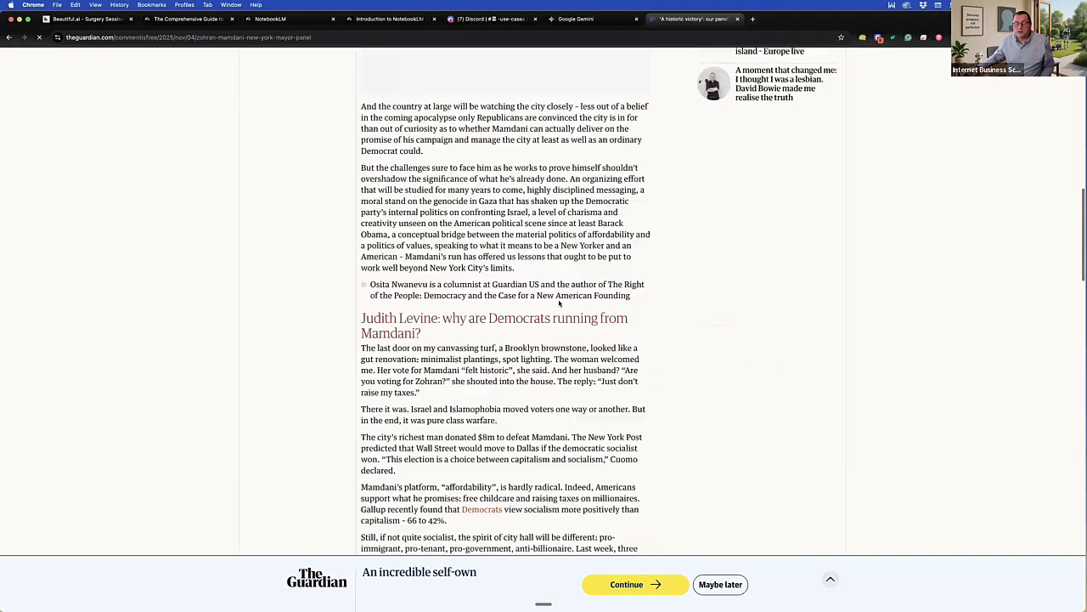
scroll(199, 232, "up", 9)
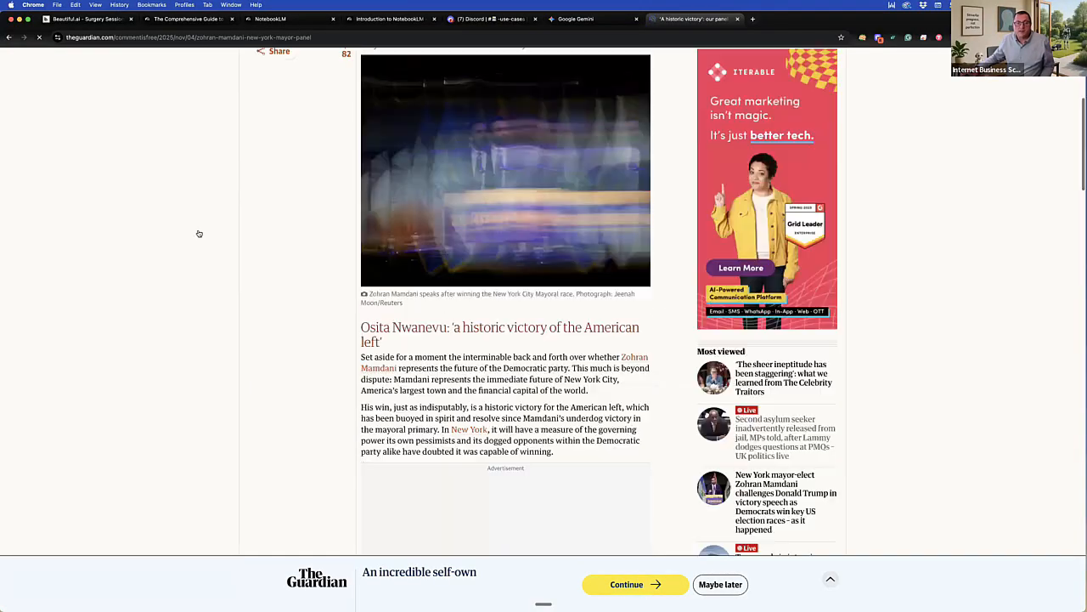
scroll(317, 185, "up", 4)
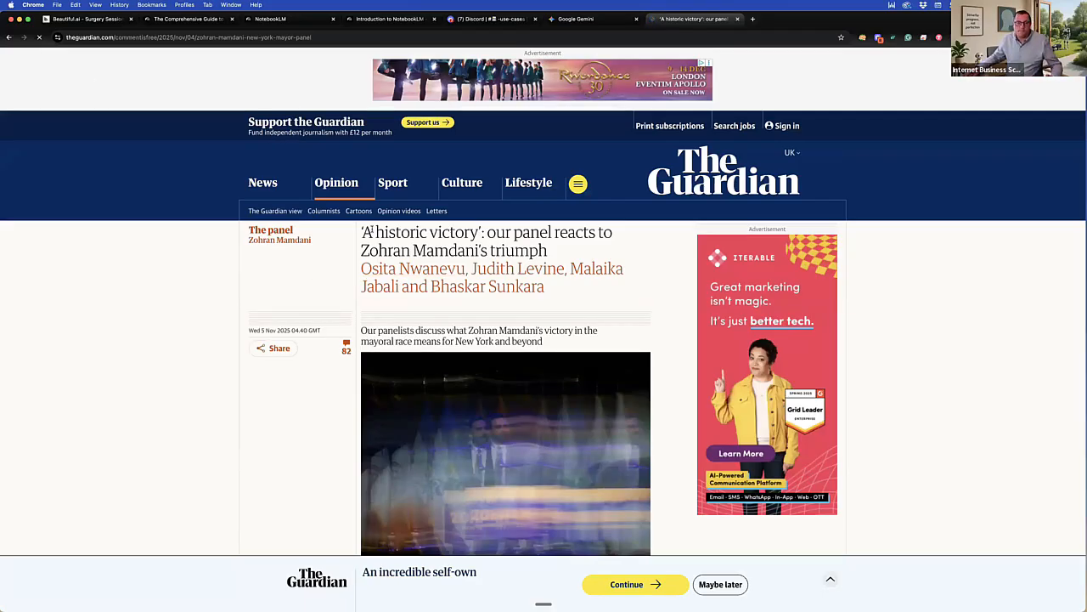
Step: Save the whole article as a PDF in portrait layout to the Downloads folder, keeping the suggested file name
left_click(33, 5)
mouse_move(56, 5)
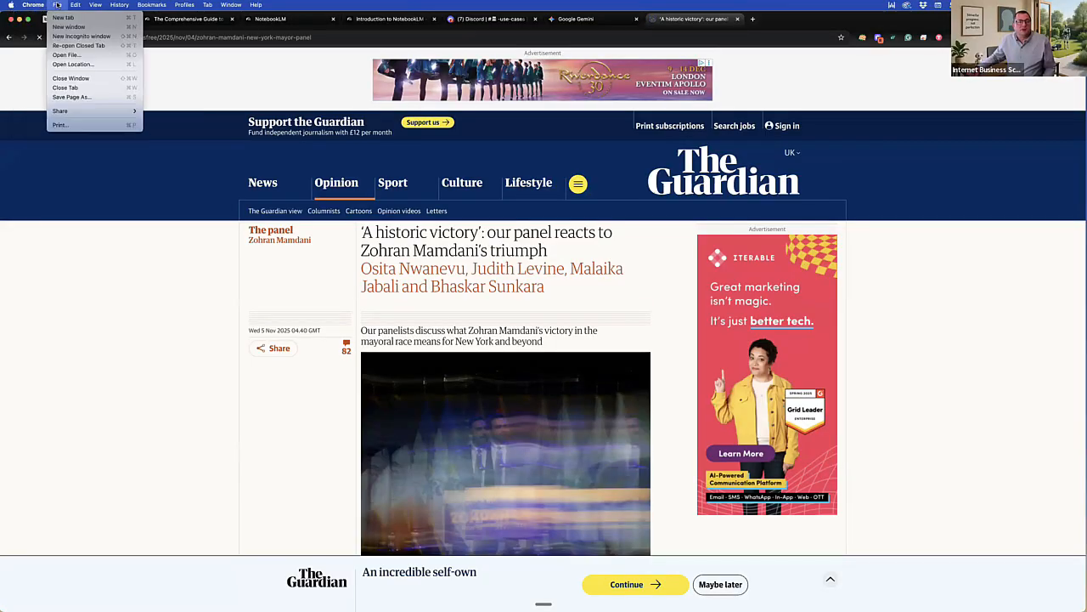
left_click(58, 125)
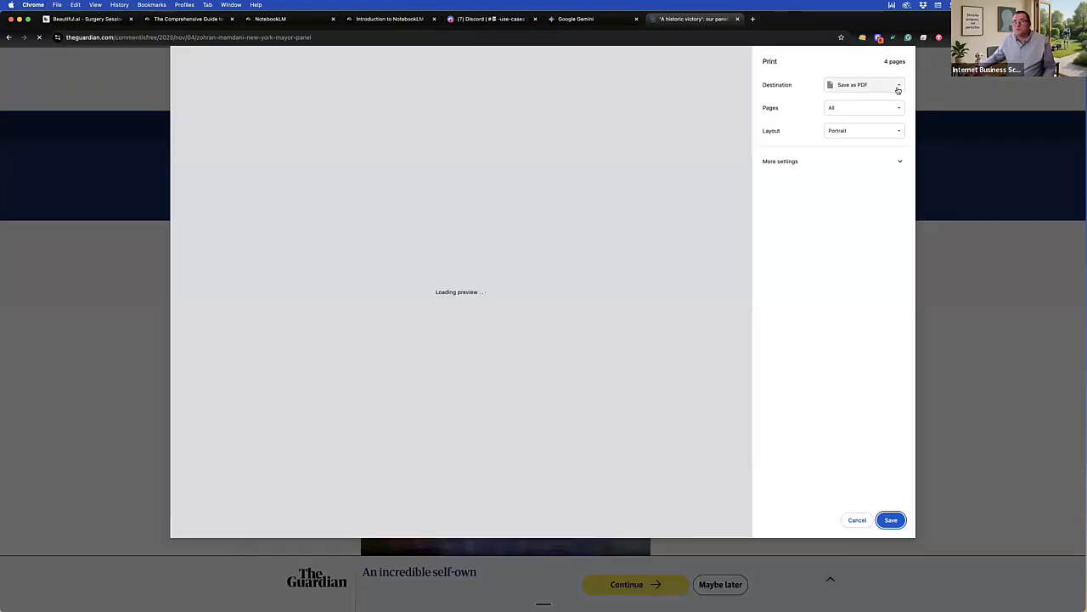
left_click(883, 86)
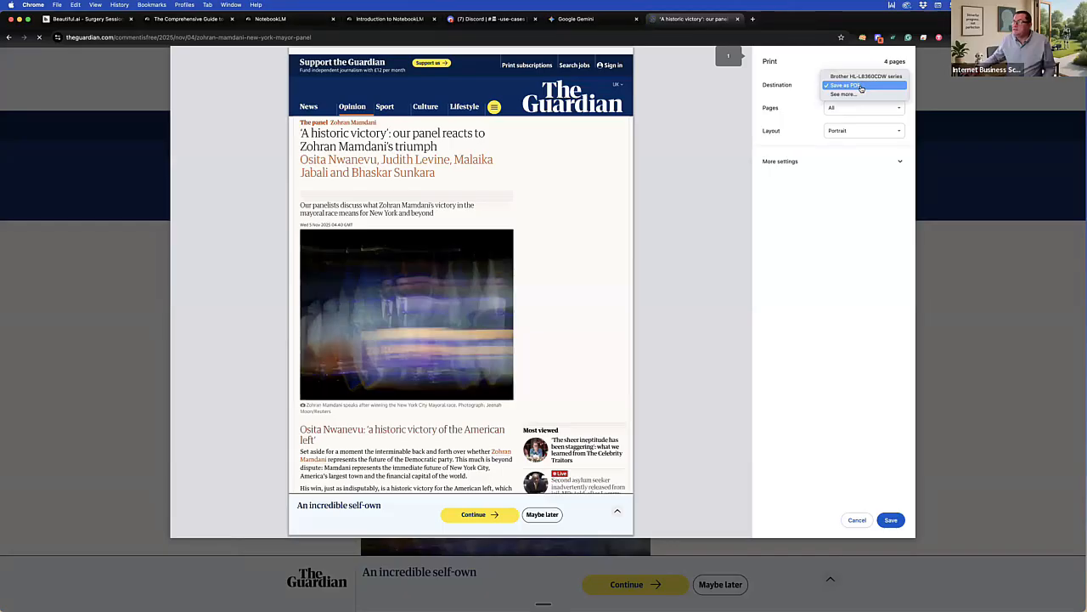
left_click(723, 186)
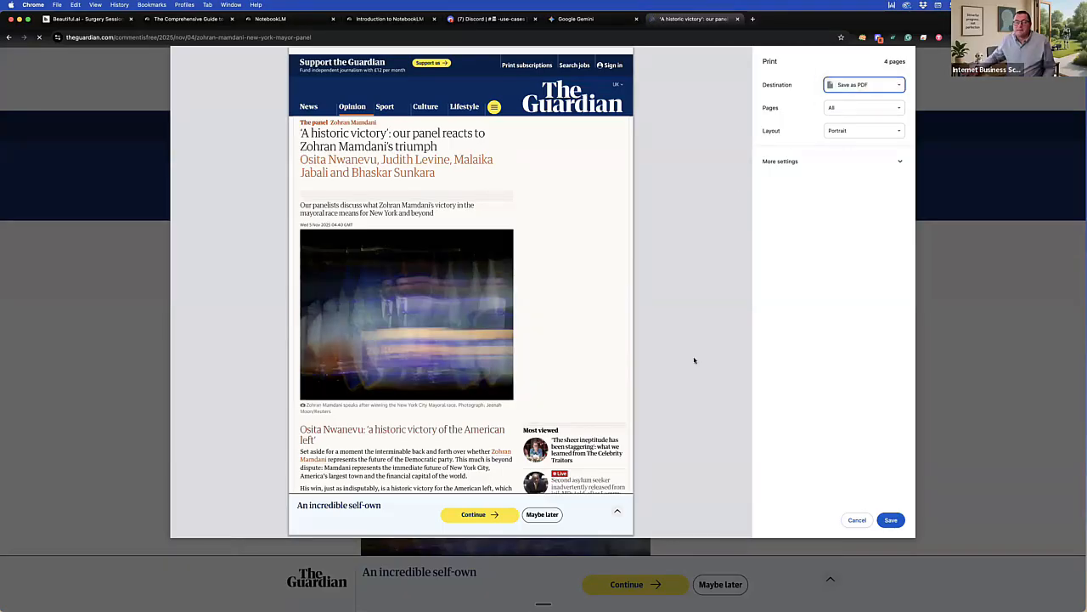
left_click(891, 520)
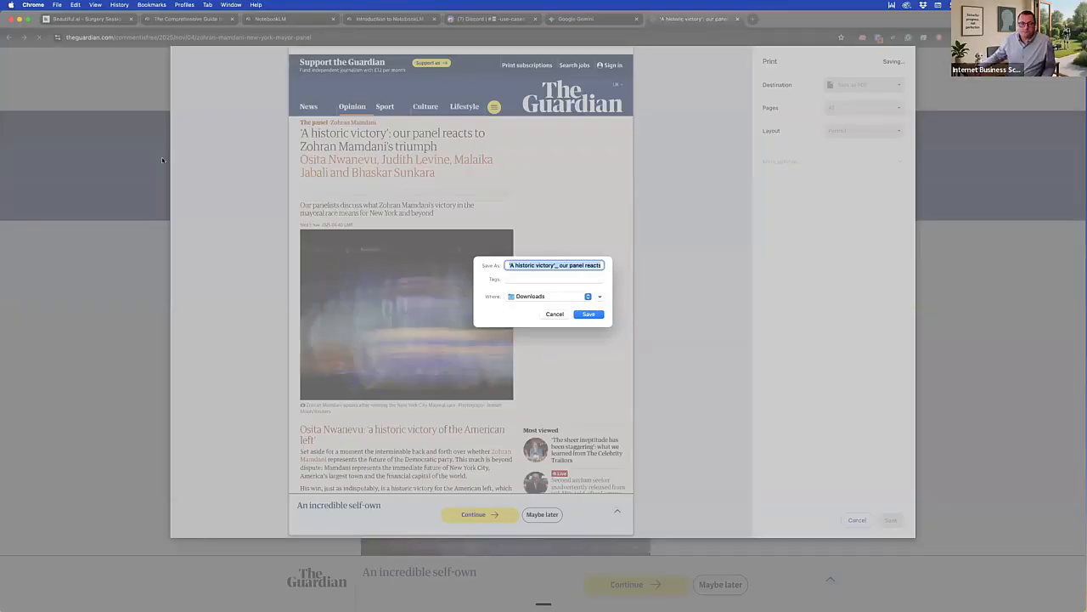
left_click(595, 314)
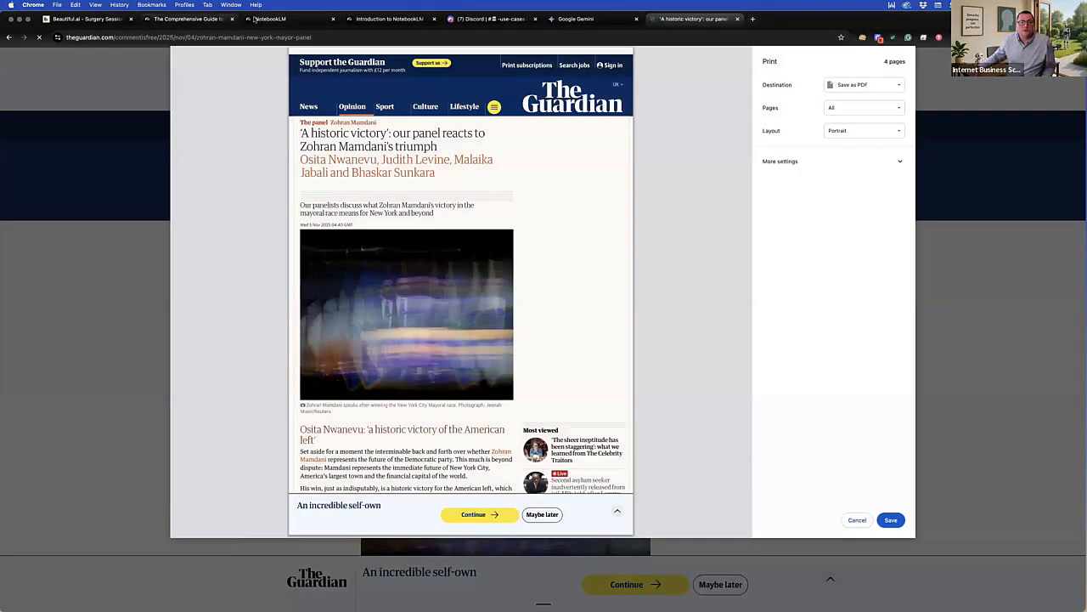
Step: Return to the podcasting notebook, view its options for adding sources, and close them without adding anything
left_click(169, 19)
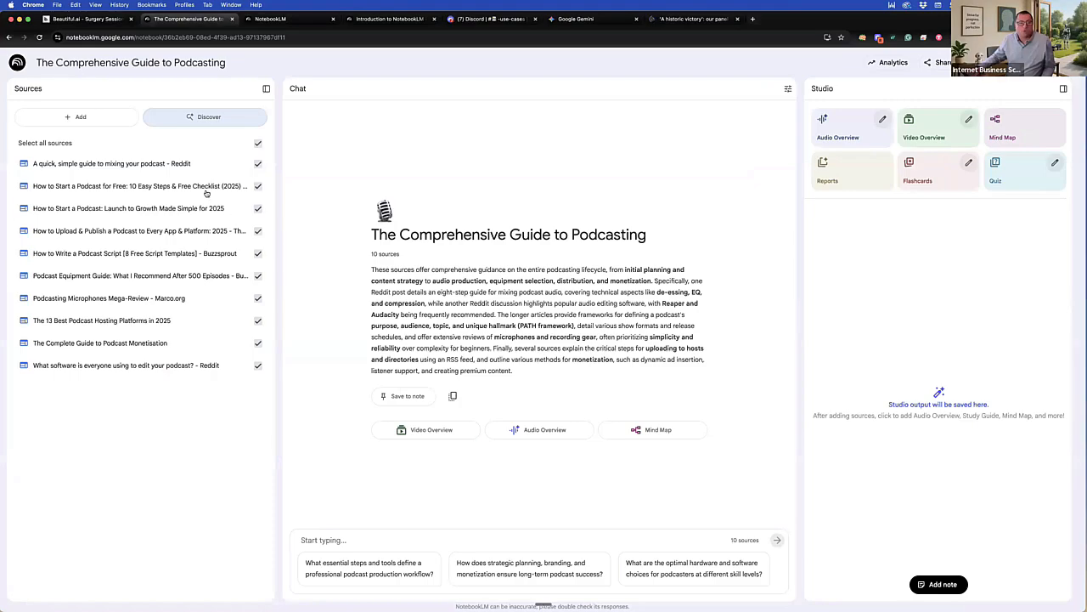
left_click(73, 120)
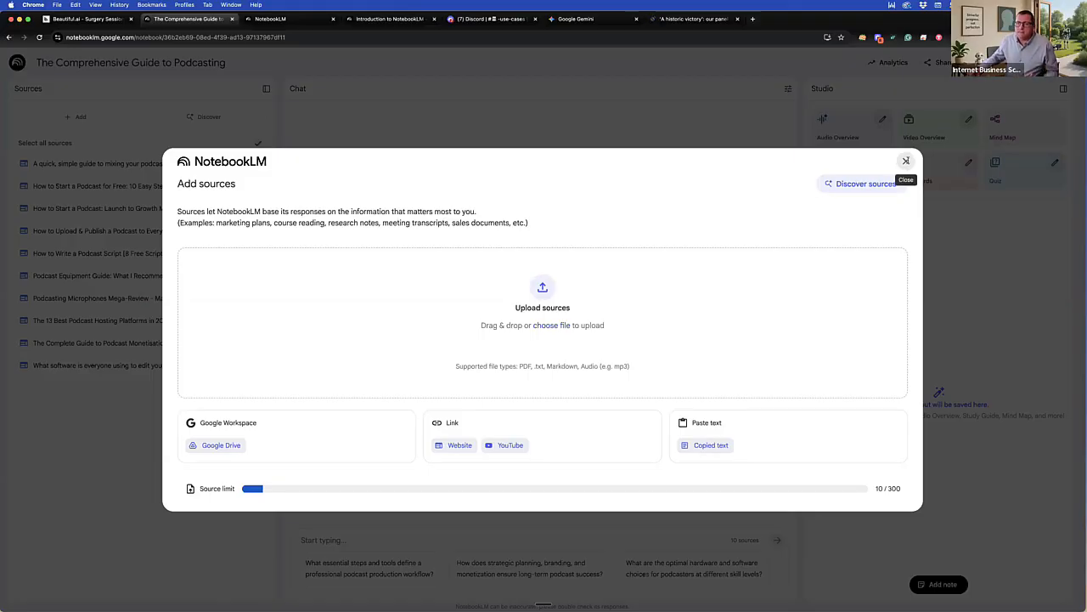
left_click(906, 160)
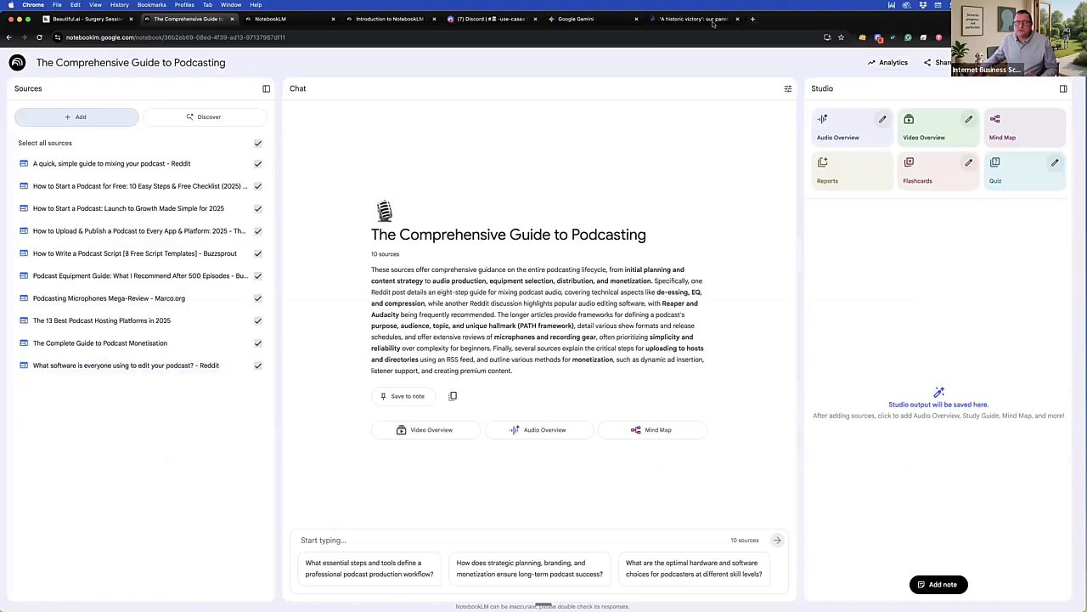
Step: Switch to Gemini and request potential questions and source ideas for NotebookLM's discovery feature, for a notebook about getting started in podcasting
left_click(577, 19)
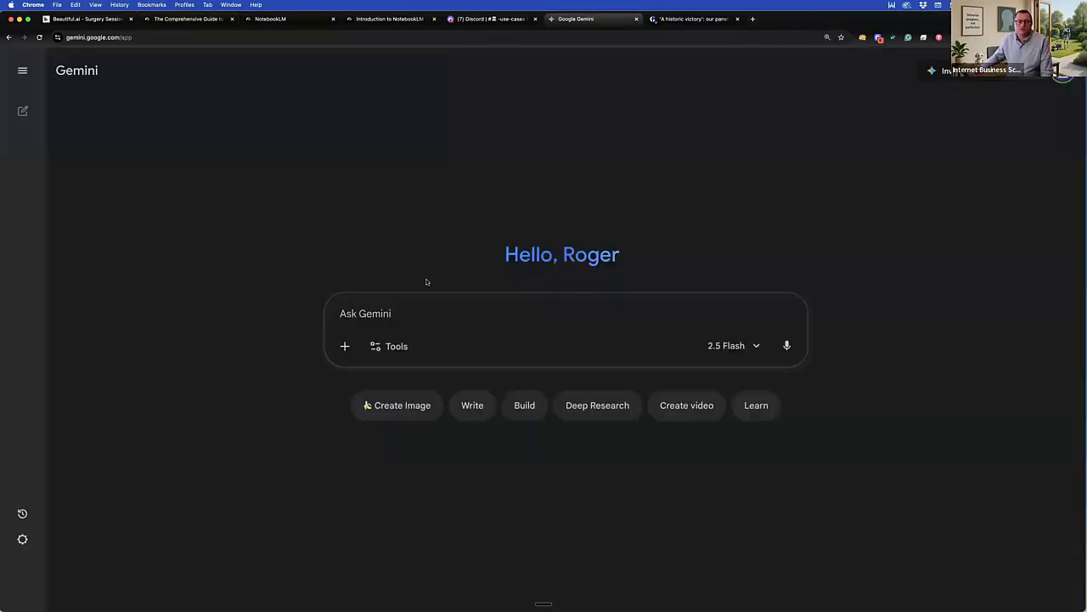
left_click(370, 312)
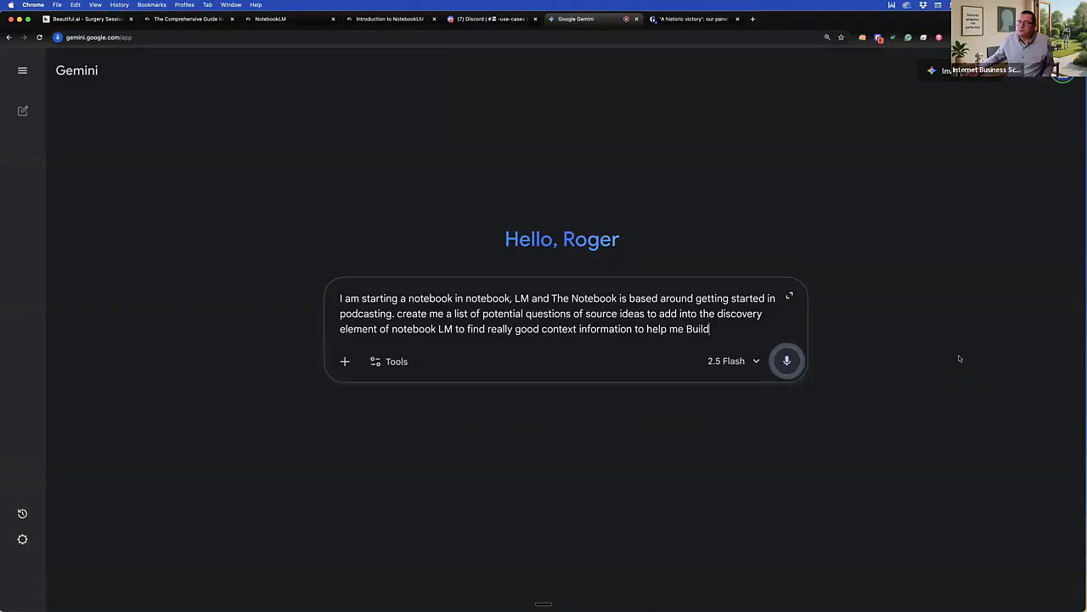
left_click(783, 362)
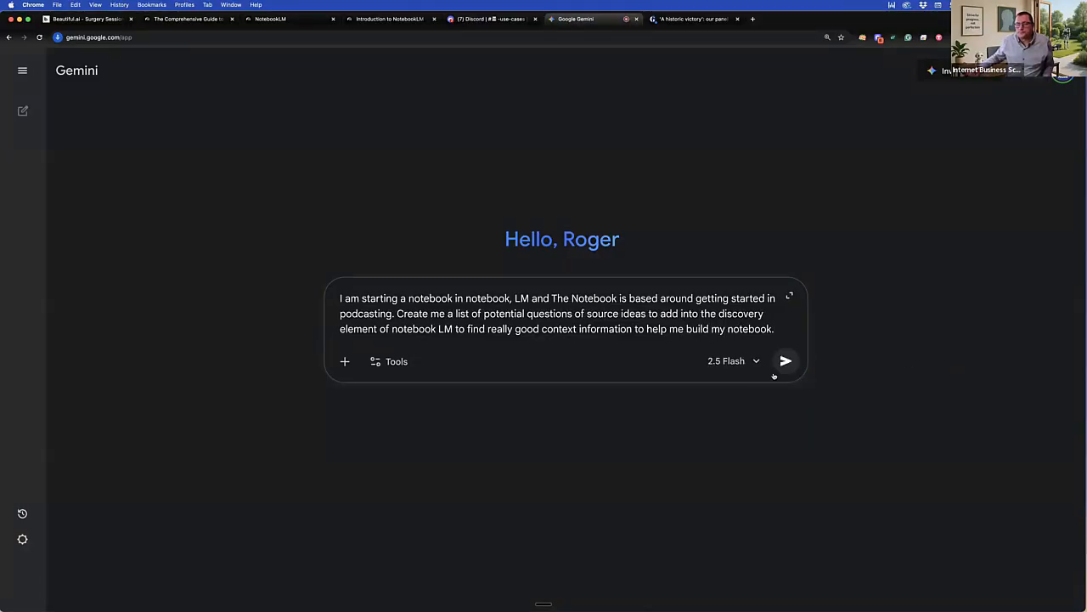
key("Return")
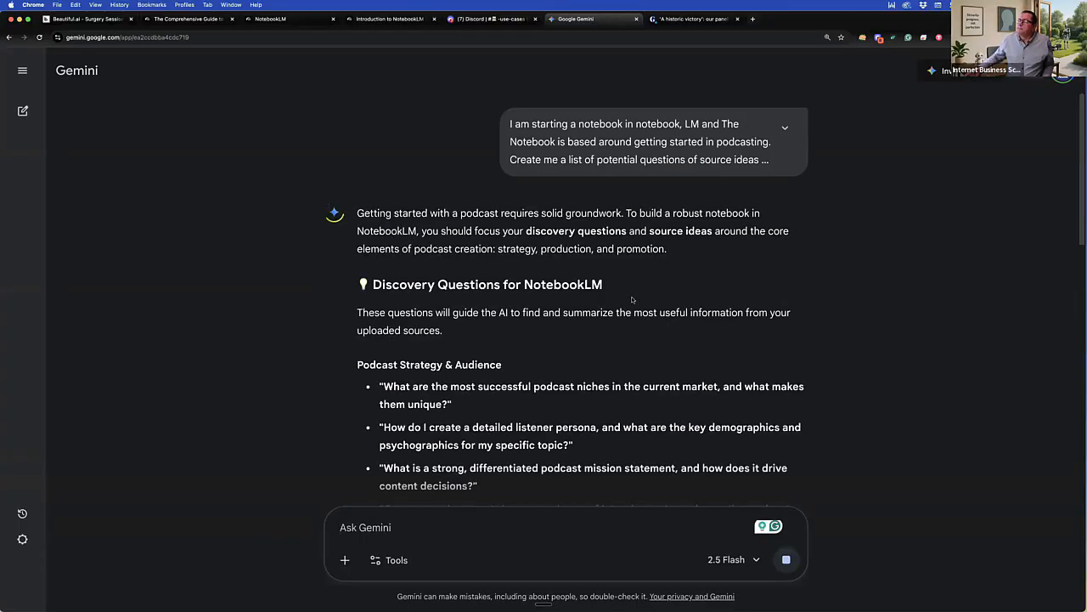
Step: Copy the first Podcast Strategy & Audience question from Gemini's answer, about the most successful podcast niches
scroll(624, 302, "down", 1)
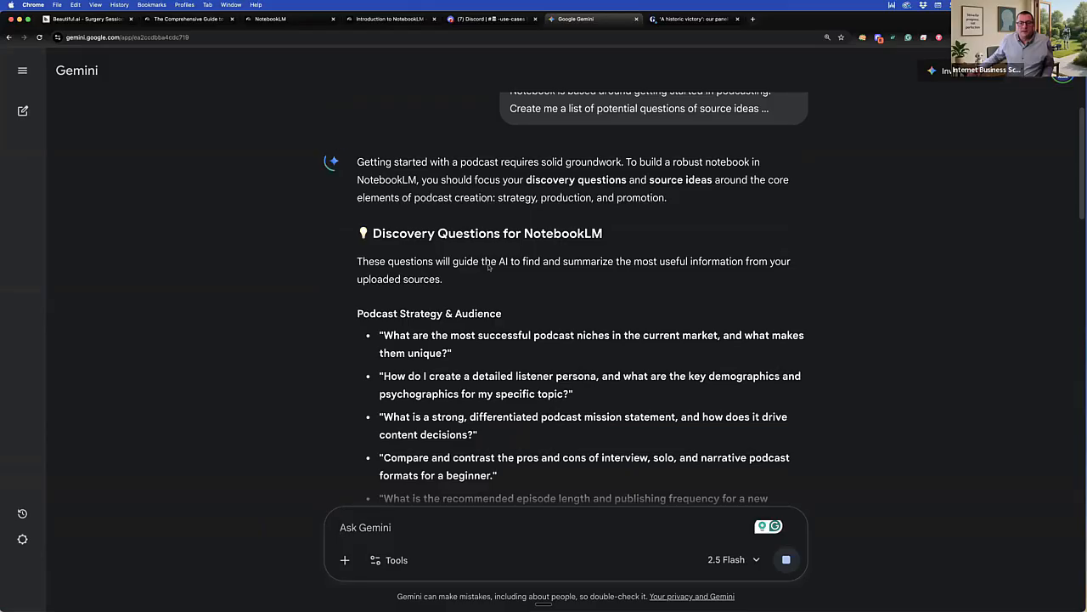
scroll(605, 302, "down", 1)
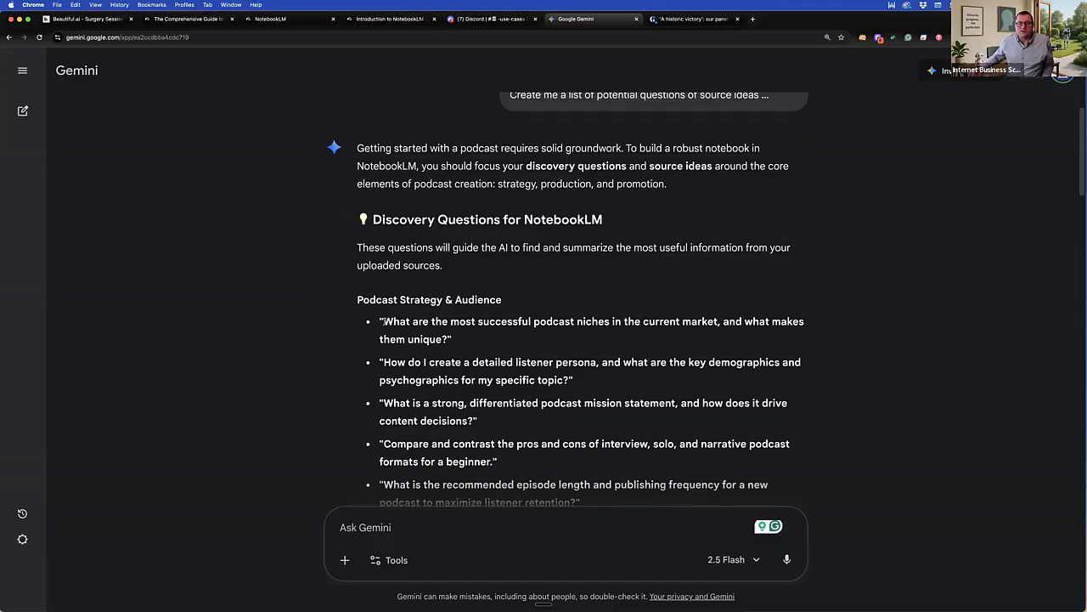
left_click_drag(384, 321, 446, 339)
key("ctrl+c")
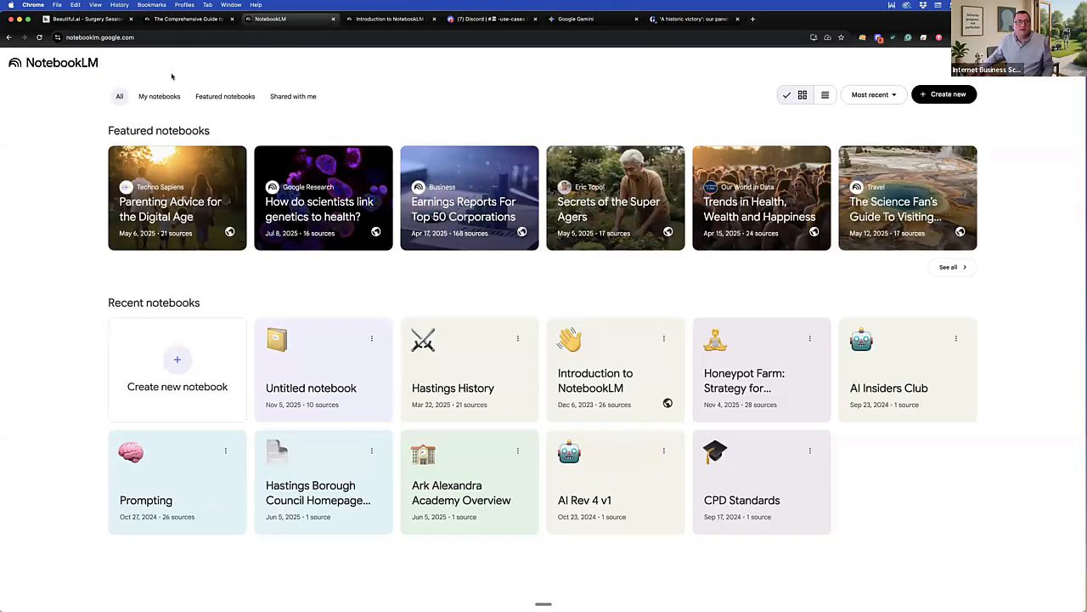
Step: In the podcasting notebook, discover web sources for "What are the most successful podcast niches in the current market, and what makes them unique"
left_click(181, 19)
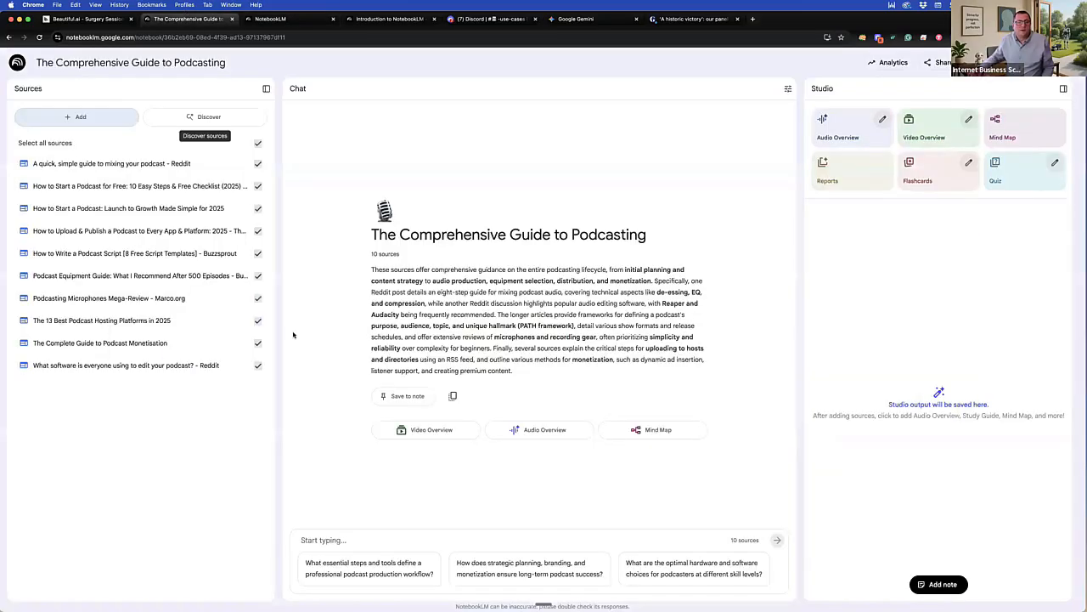
left_click(204, 116)
left_click(390, 311)
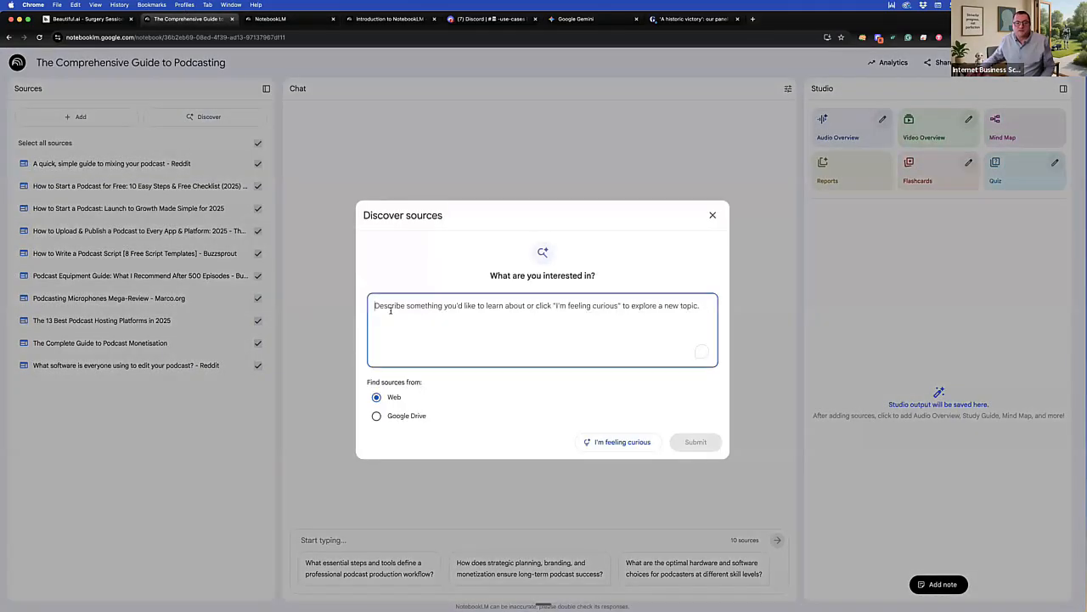
key("ctrl+v")
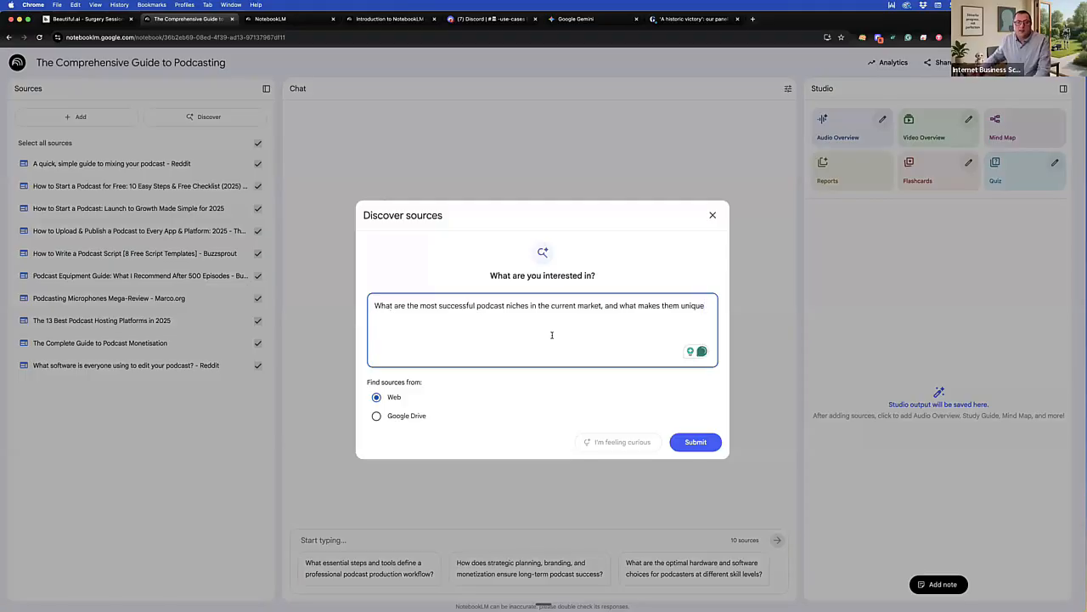
left_click(694, 442)
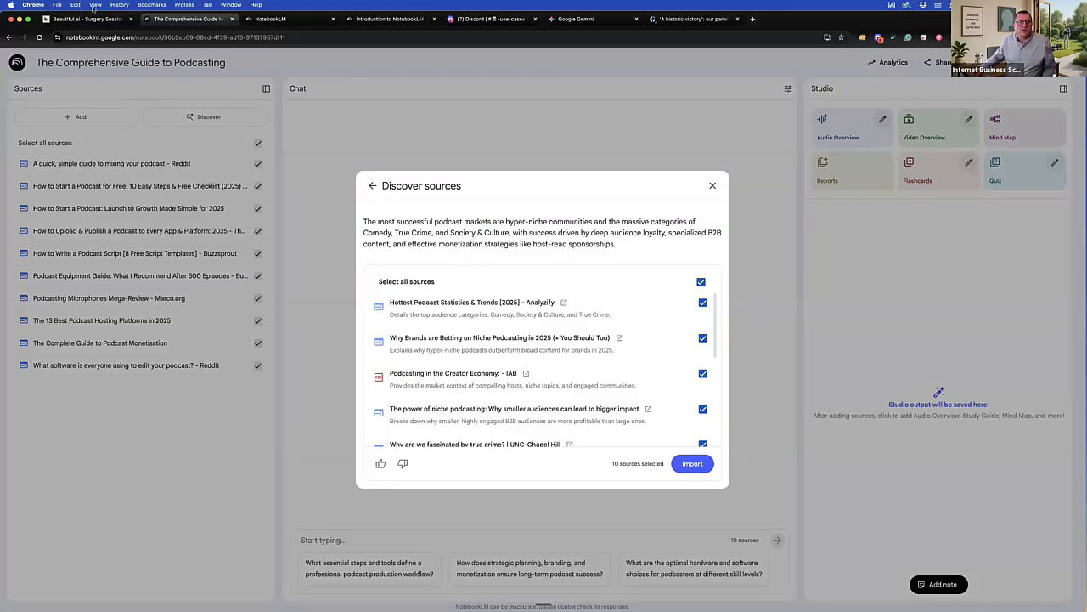
Step: Review the suggested podcast niche sources to the end of the list and import all of them into the notebook
left_click(57, 5)
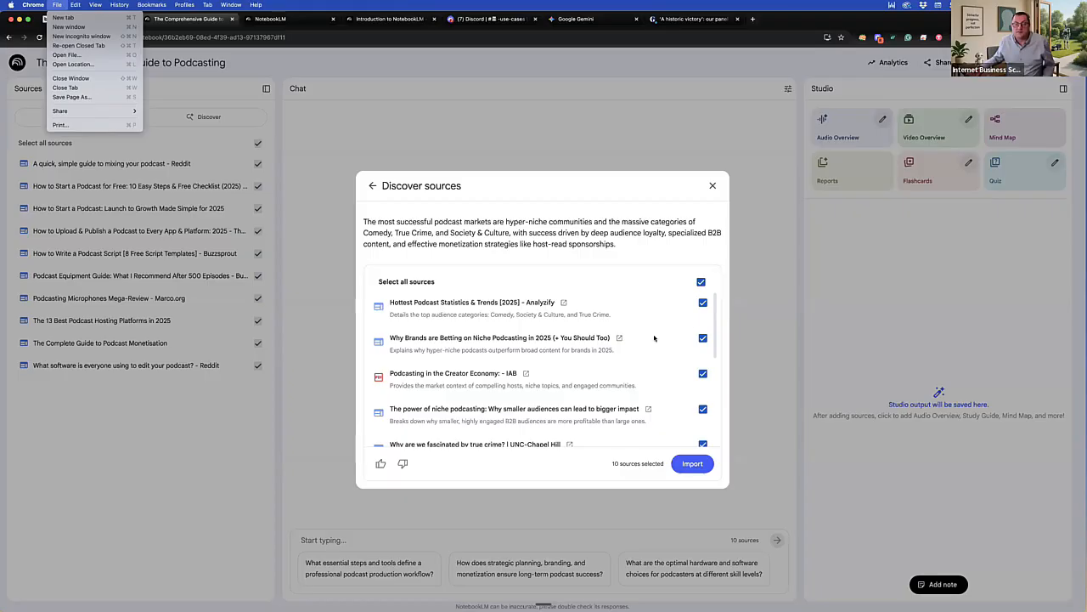
key("Escape")
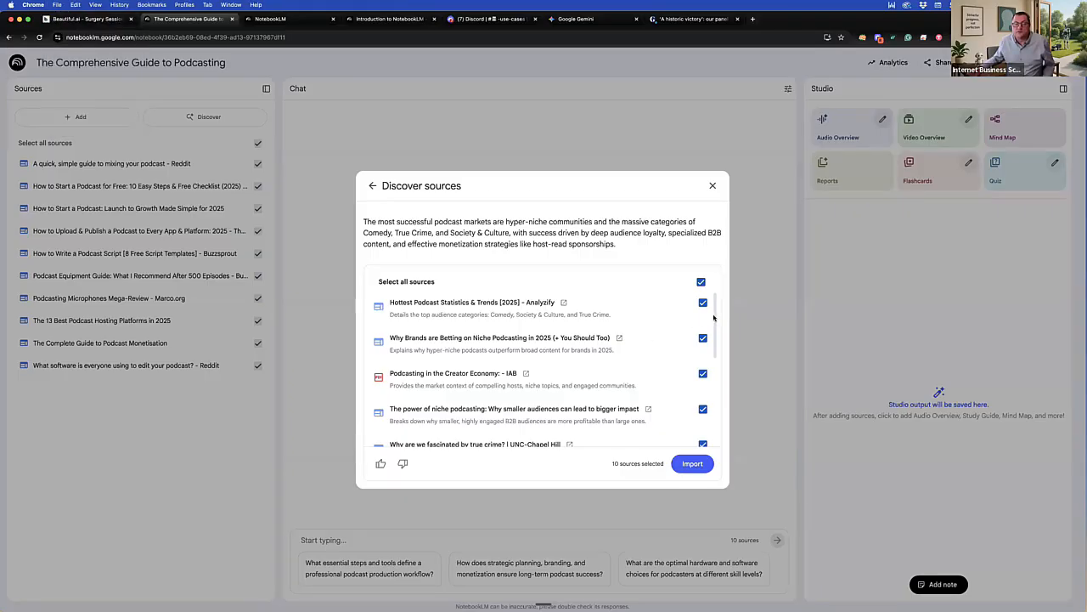
scroll(714, 320, "down", 5)
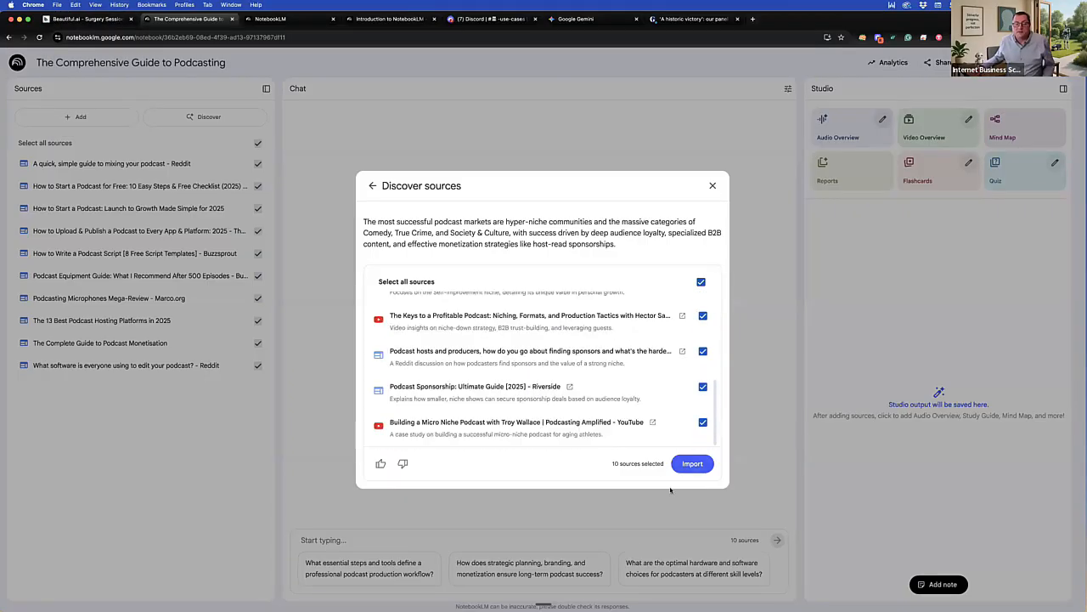
left_click(695, 463)
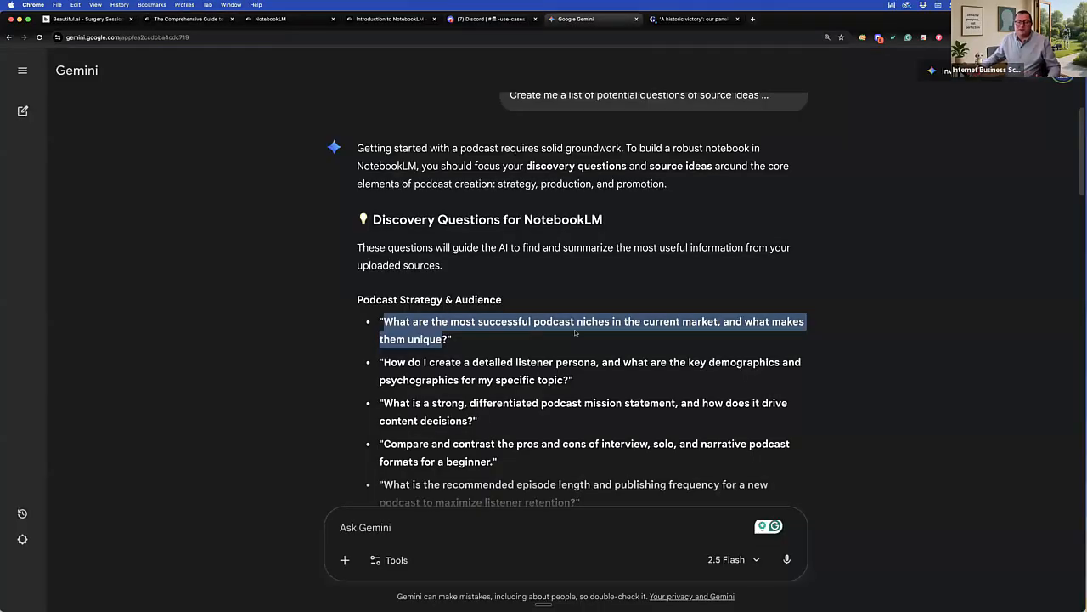
Step: Review the remaining discovery questions and the source ideas in Gemini's answer, down to the suggested YouTube video
scroll(570, 343, "down", 2)
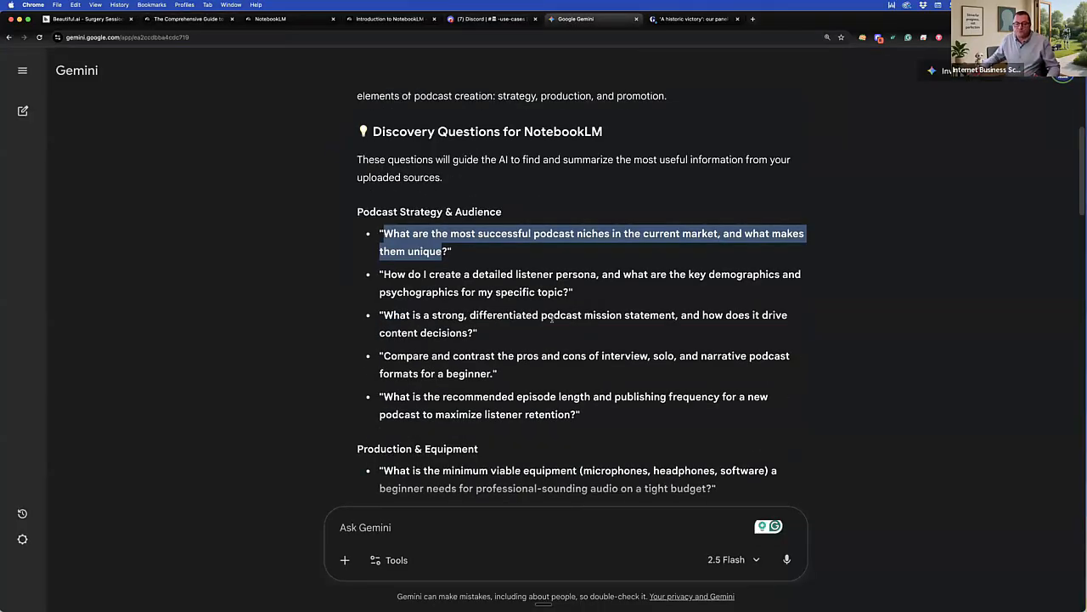
scroll(565, 298, "down", 2)
scroll(527, 308, "down", 5)
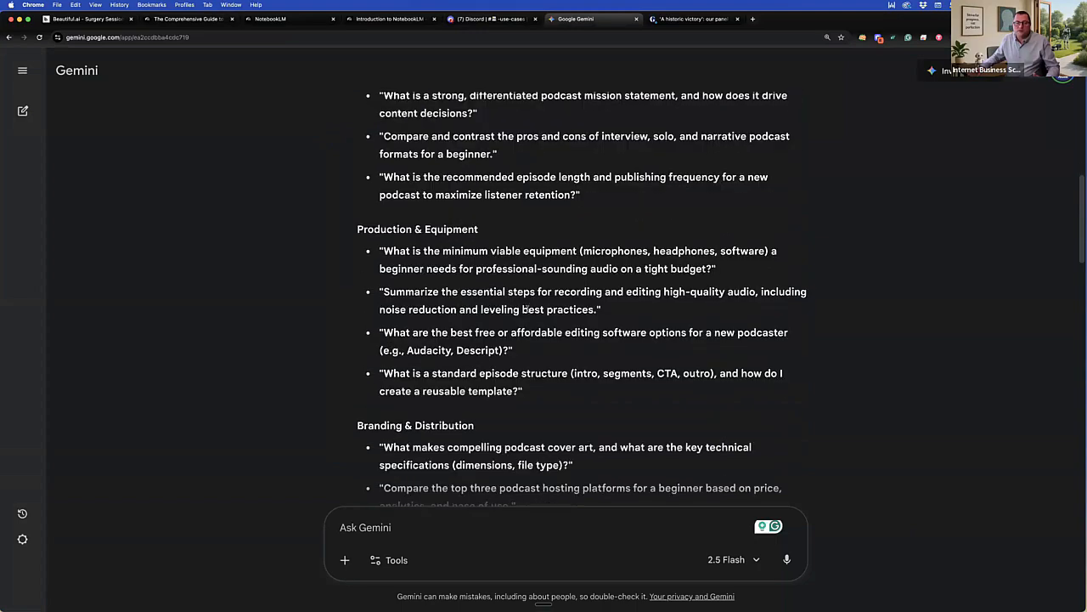
scroll(513, 292, "down", 10)
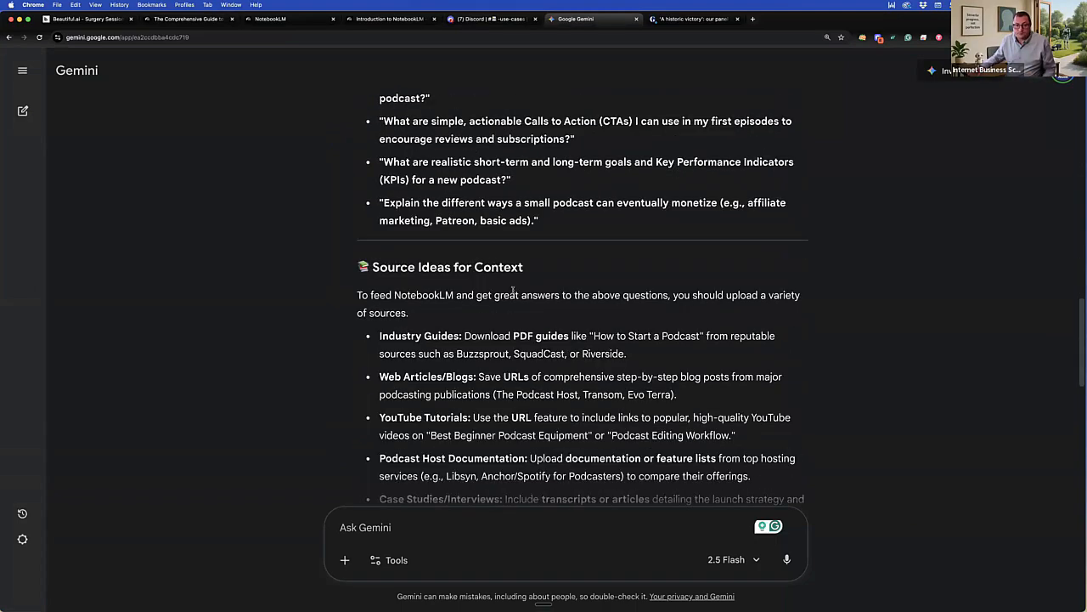
scroll(426, 273, "down", 2)
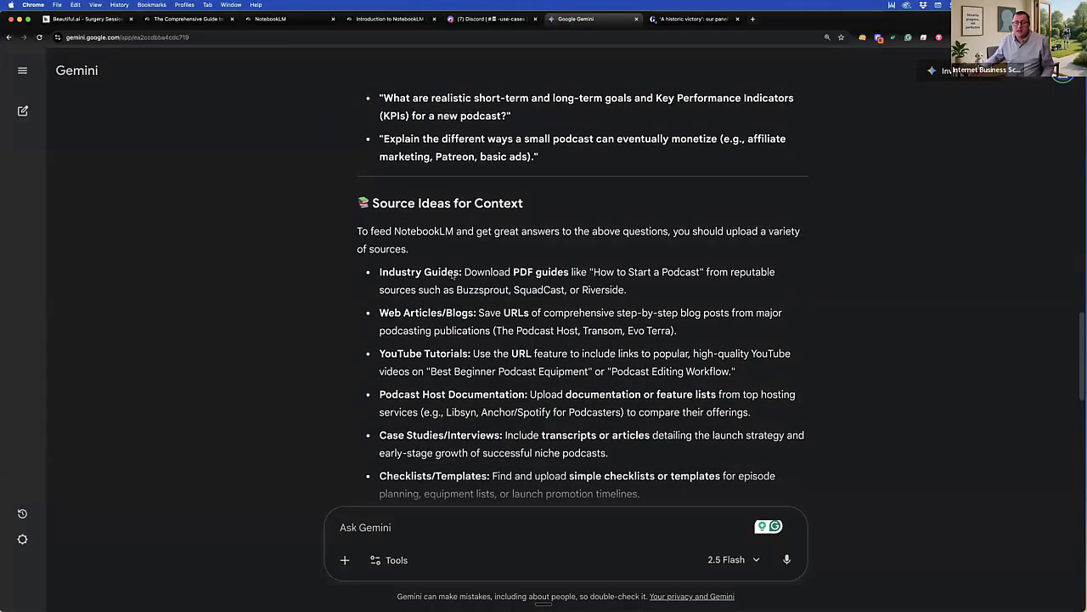
scroll(438, 254, "down", 1)
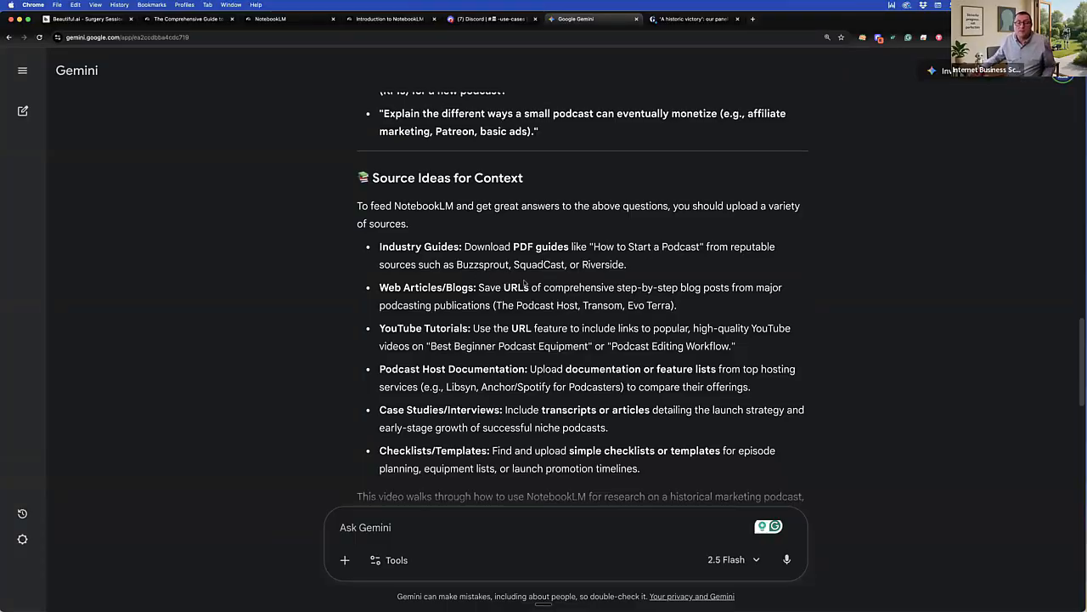
scroll(526, 283, "down", 3)
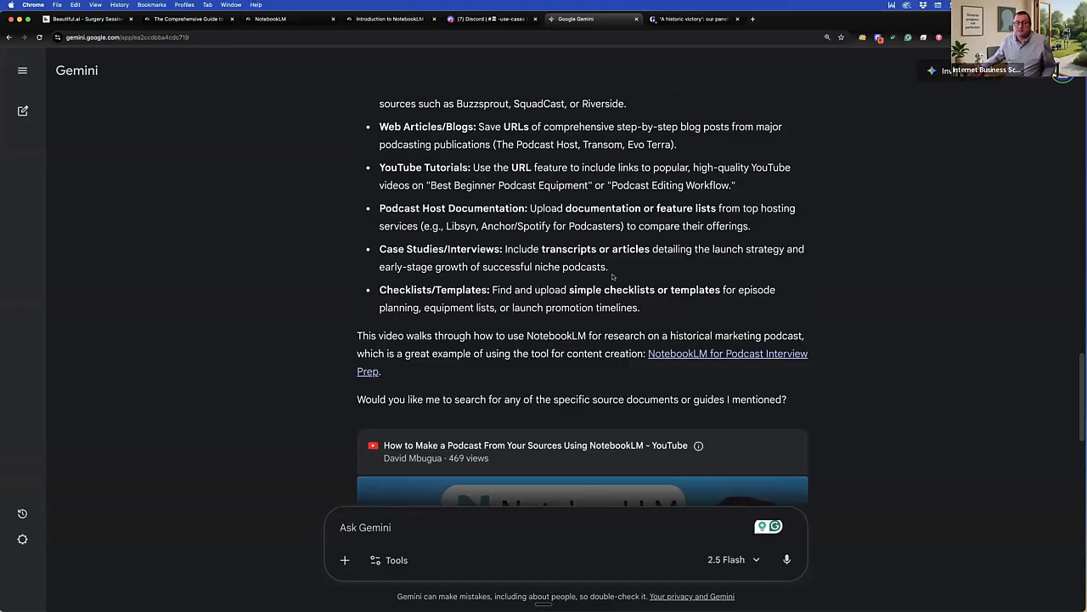
scroll(612, 277, "down", 3)
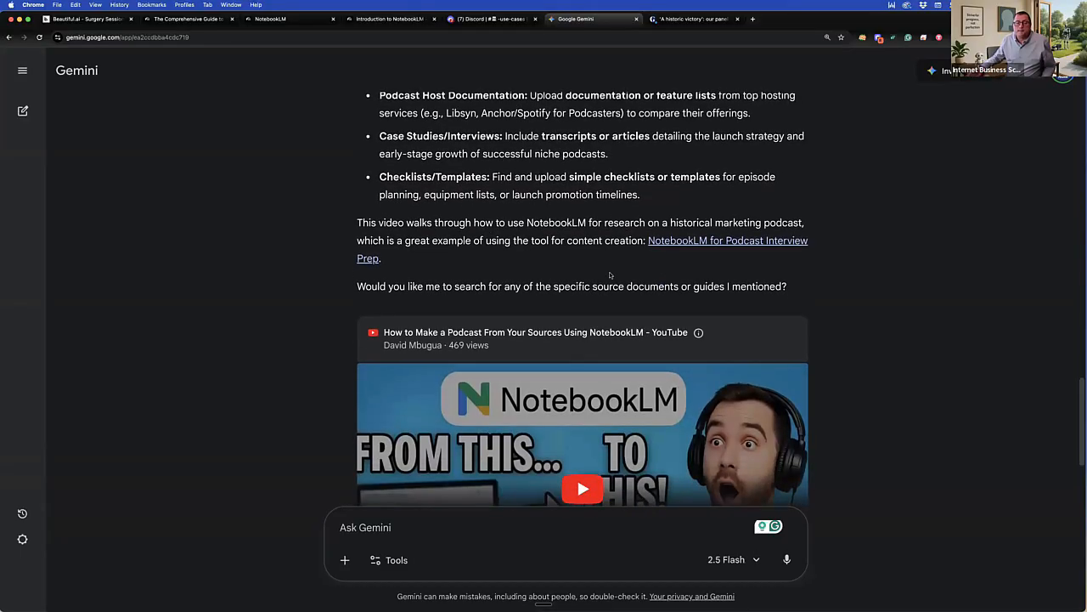
scroll(610, 275, "down", 2)
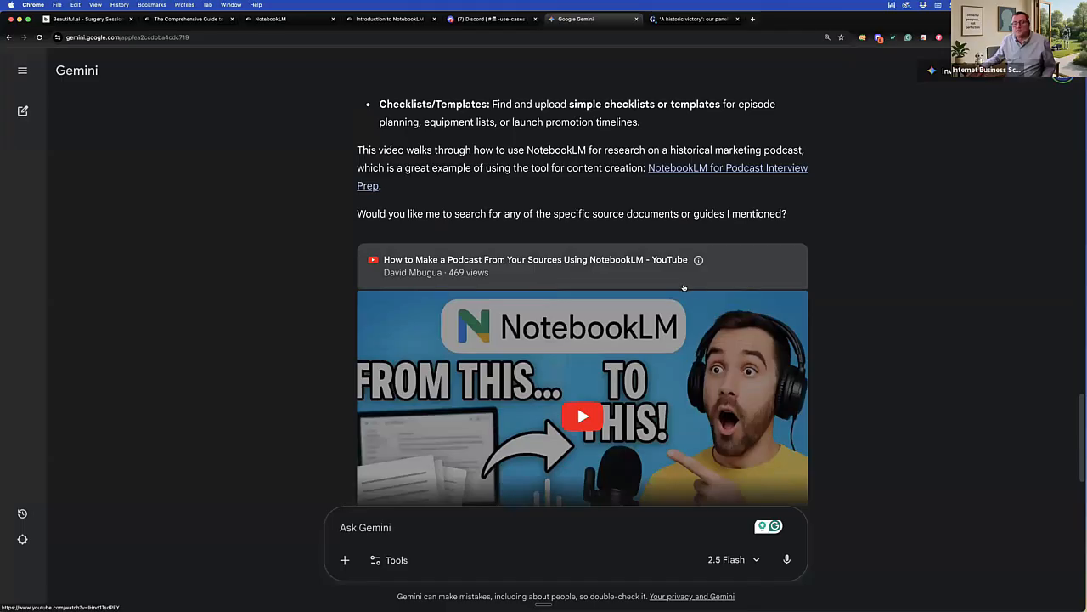
scroll(684, 287, "down", 1)
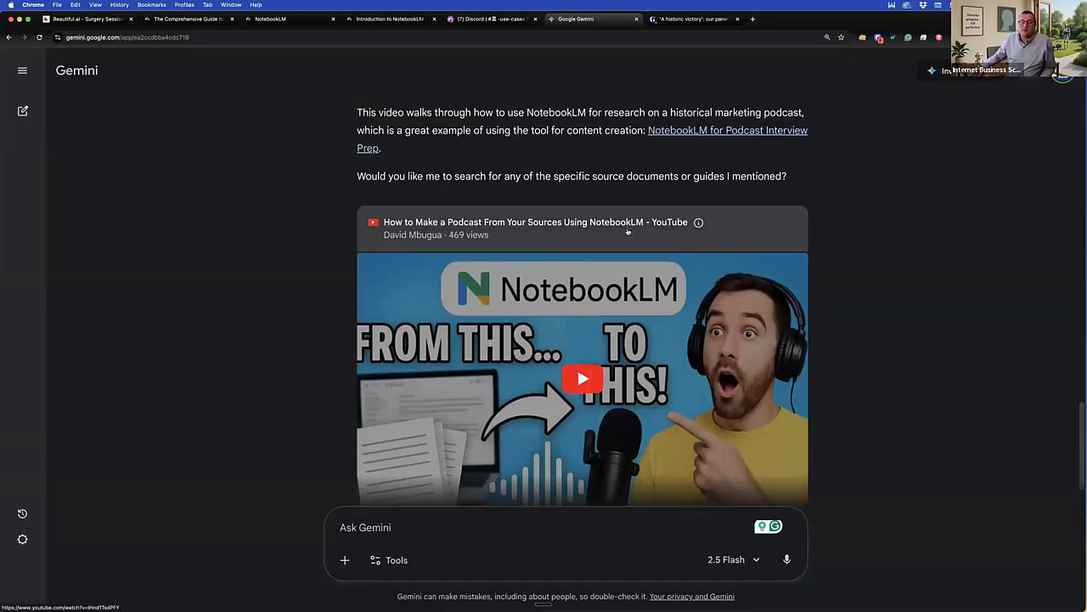
scroll(628, 231, "down", 2)
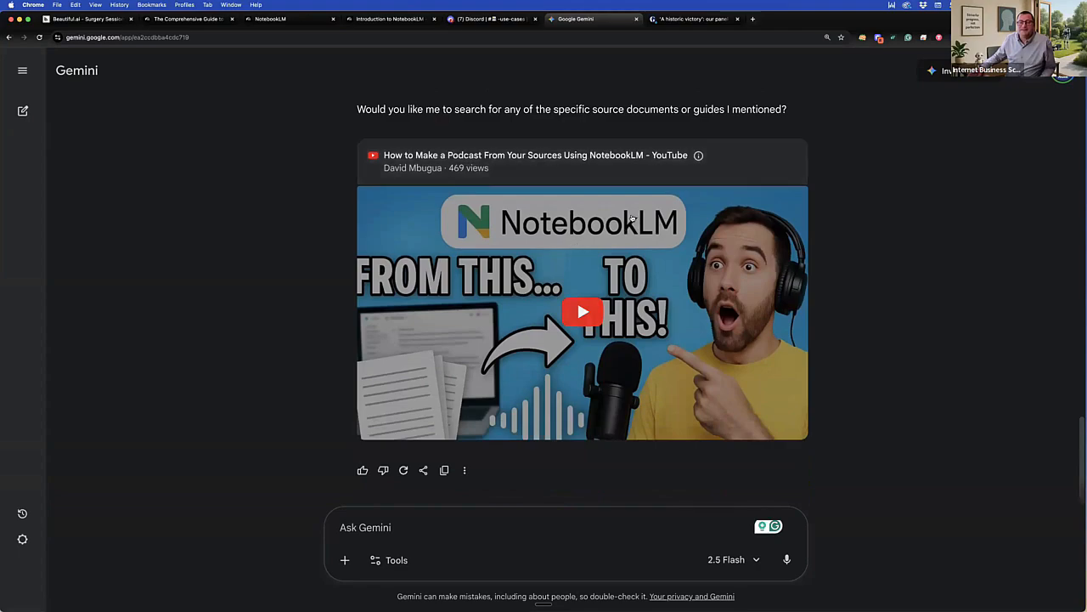
scroll(631, 218, "up", 1)
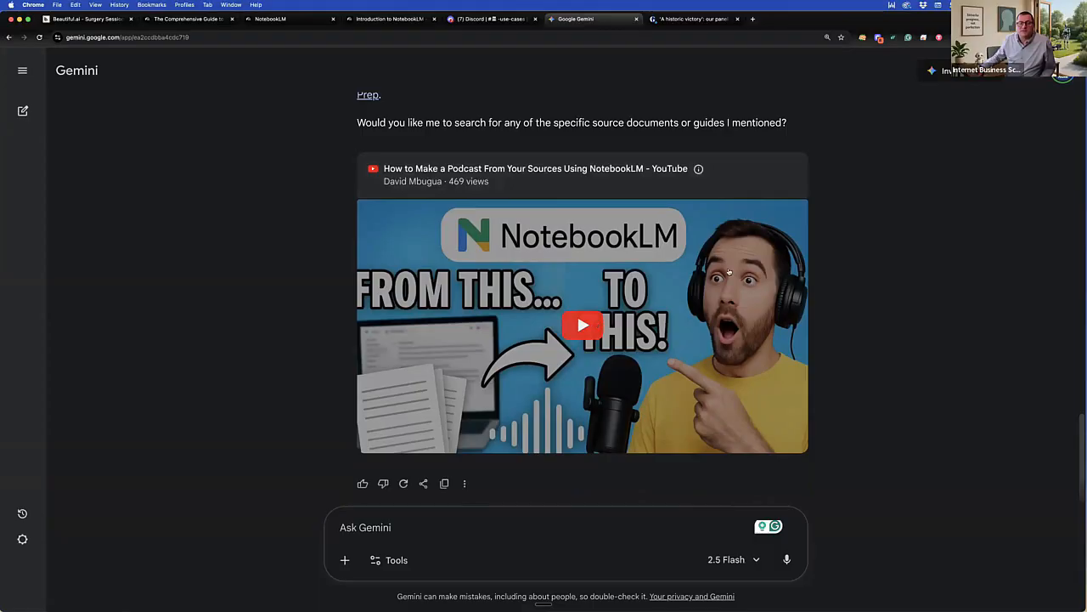
Step: Open the suggested video "How to Make a Podcast From Your Sources Using NotebookLM" on YouTube and copy its URL
right_click(726, 274)
left_click(595, 322)
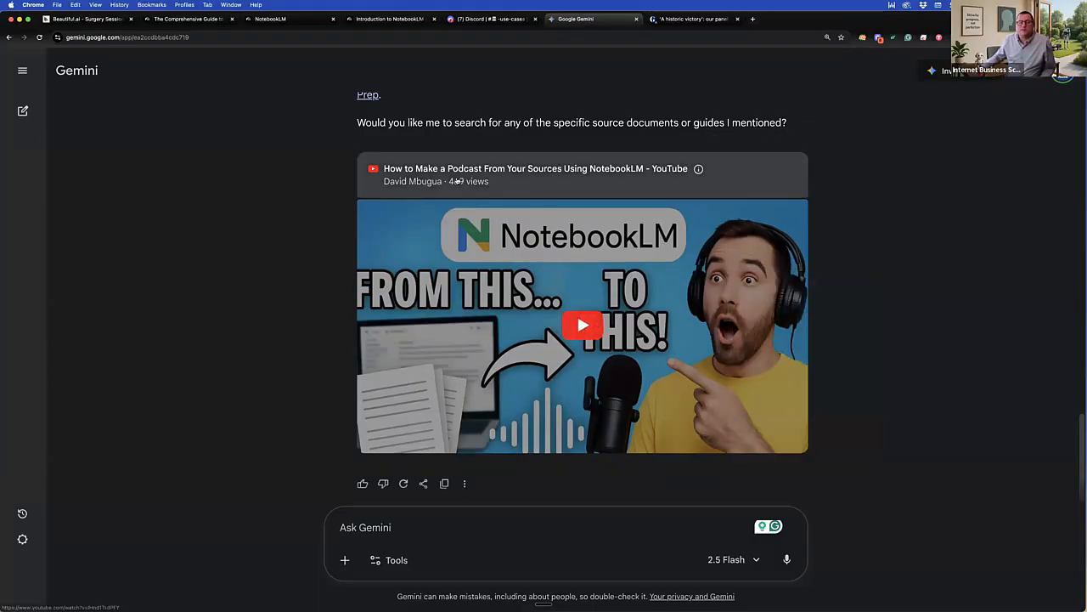
left_click(652, 246)
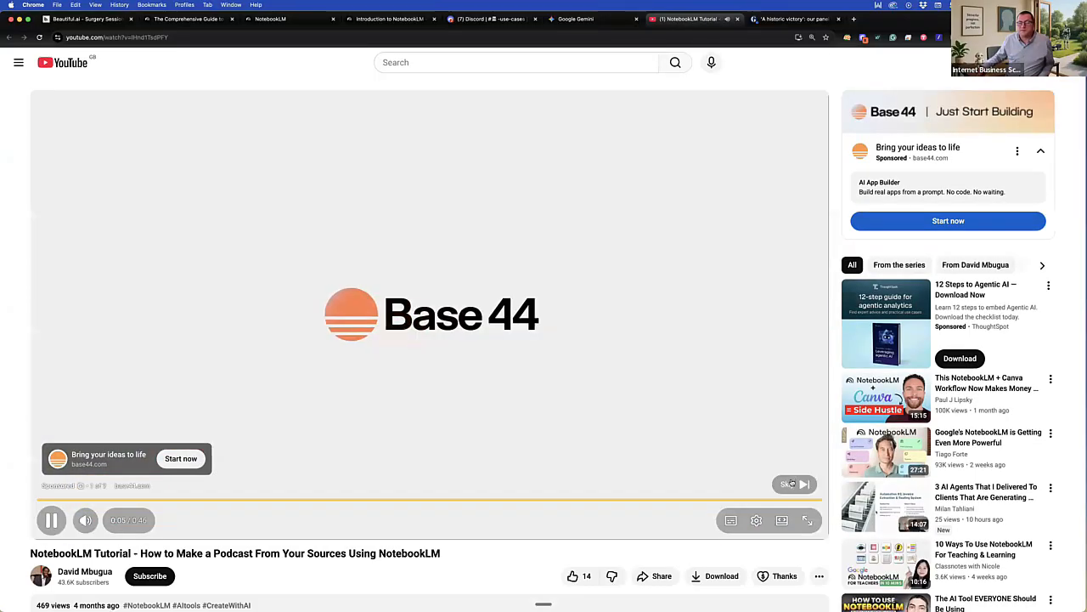
left_click(796, 483)
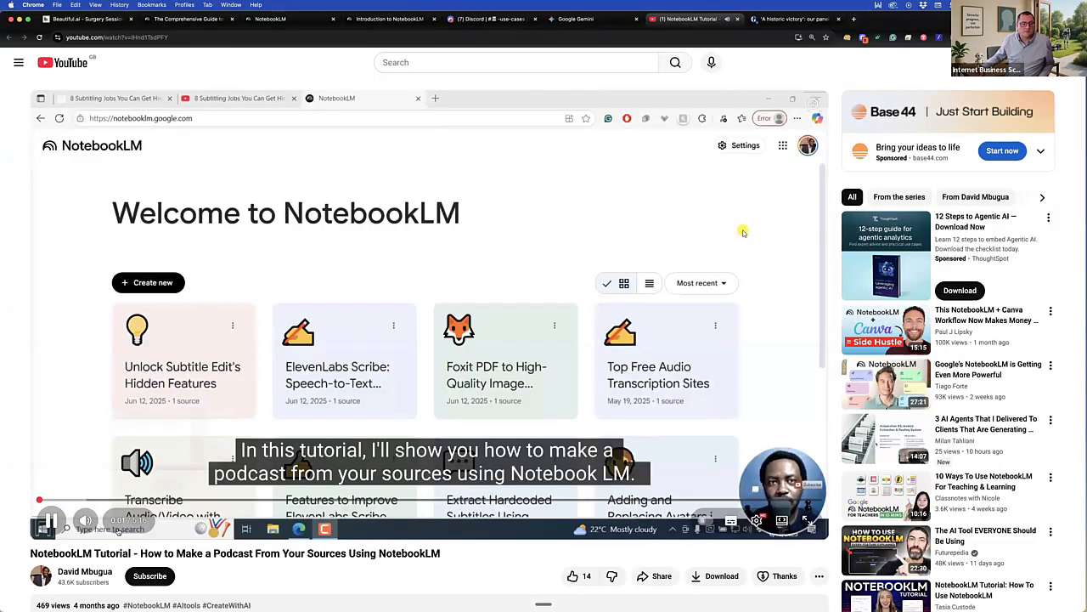
scroll(673, 463, "down", 3)
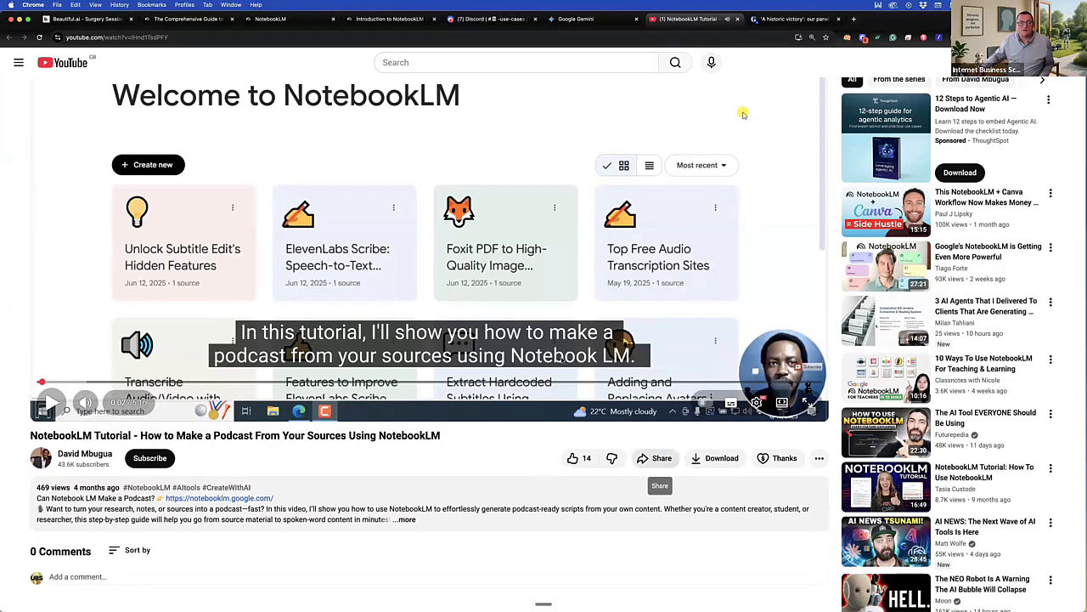
left_click(184, 38)
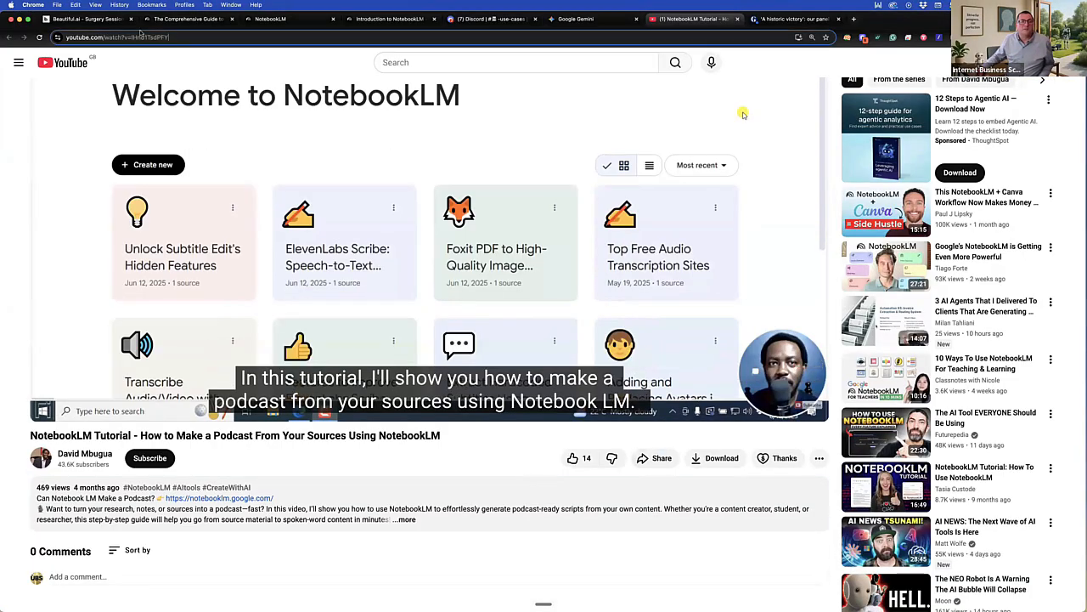
key("super+c")
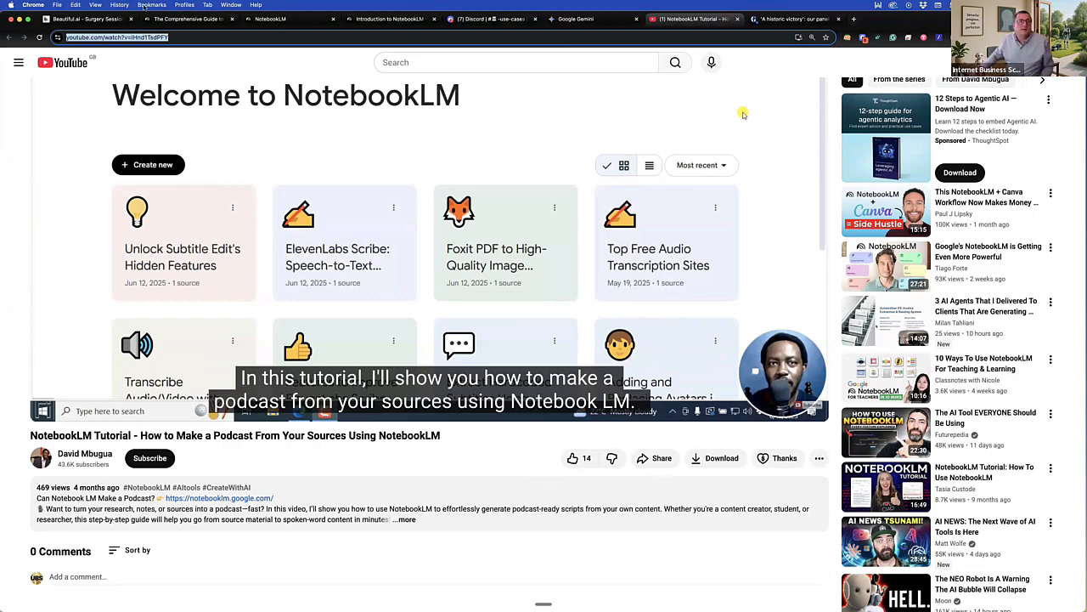
Step: Switch to The Comprehensive Guide to Podcasting notebook in NotebookLM and add the copied YouTube URL as a source
left_click(255, 19)
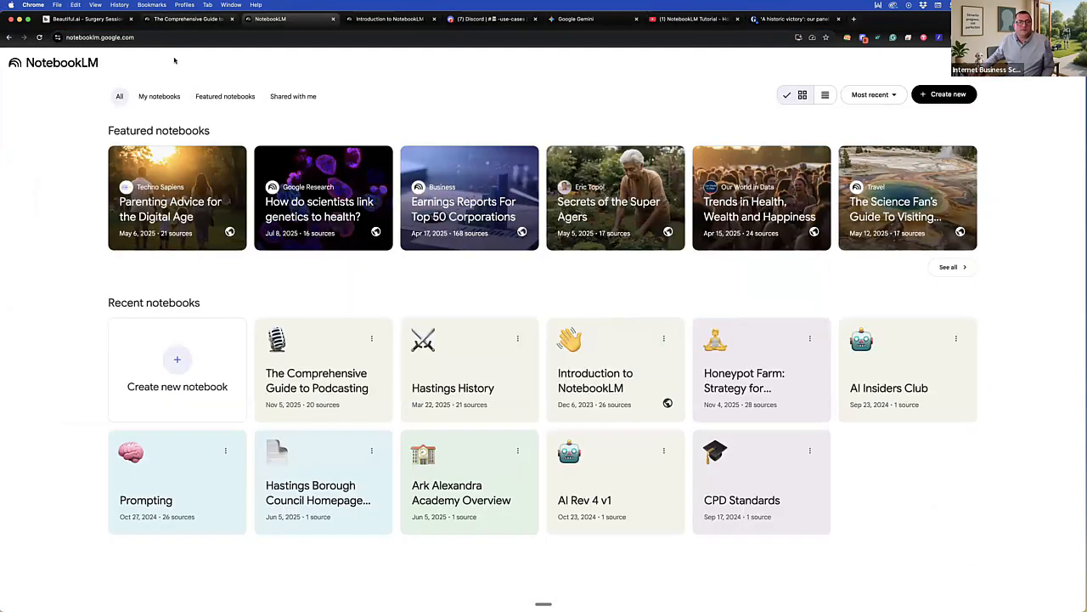
left_click(188, 19)
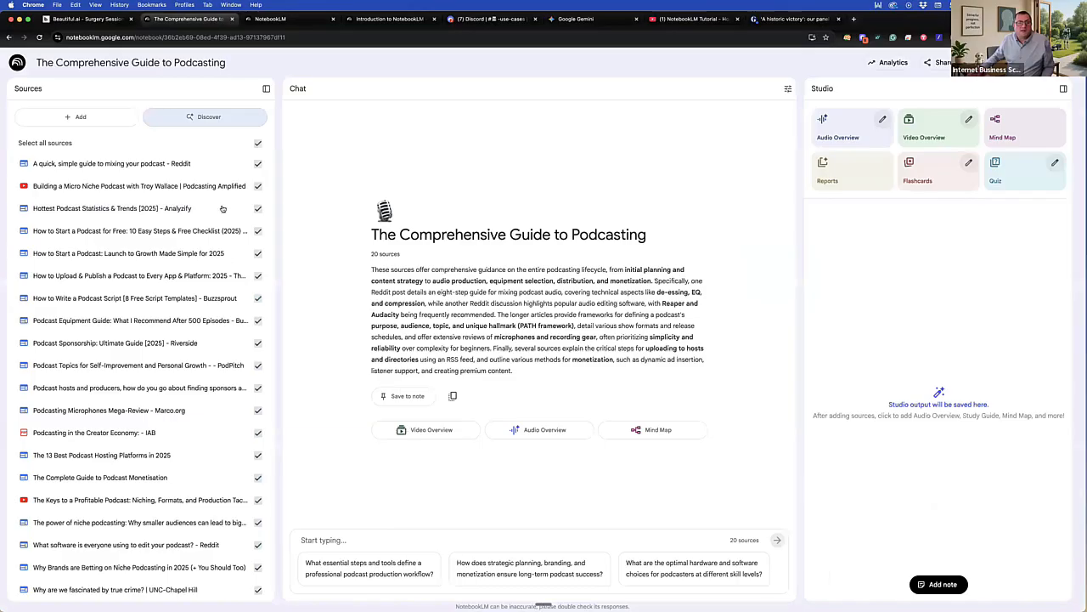
left_click(89, 116)
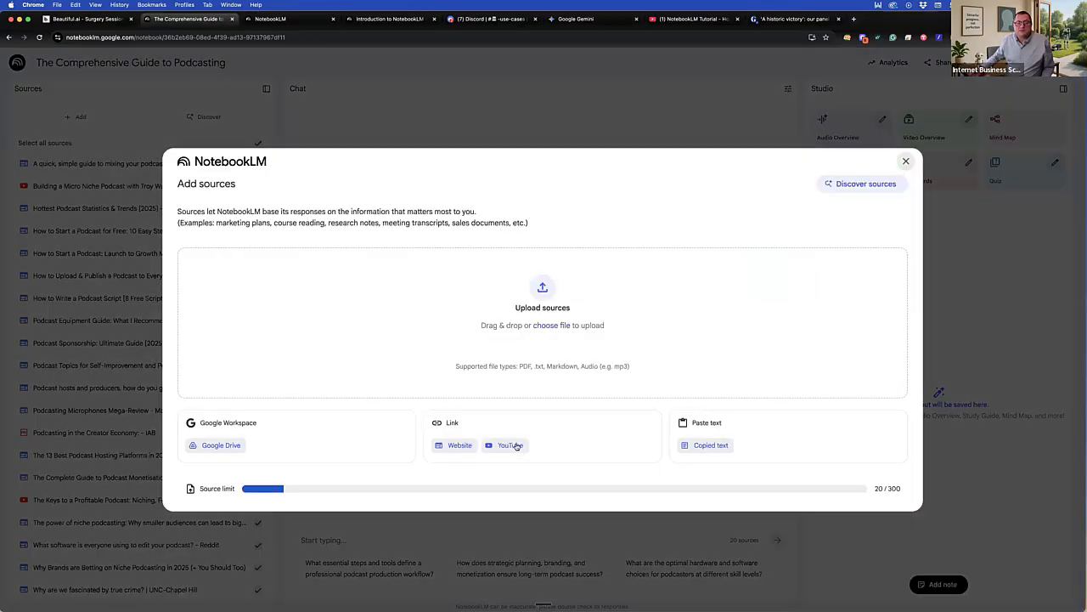
left_click(511, 445)
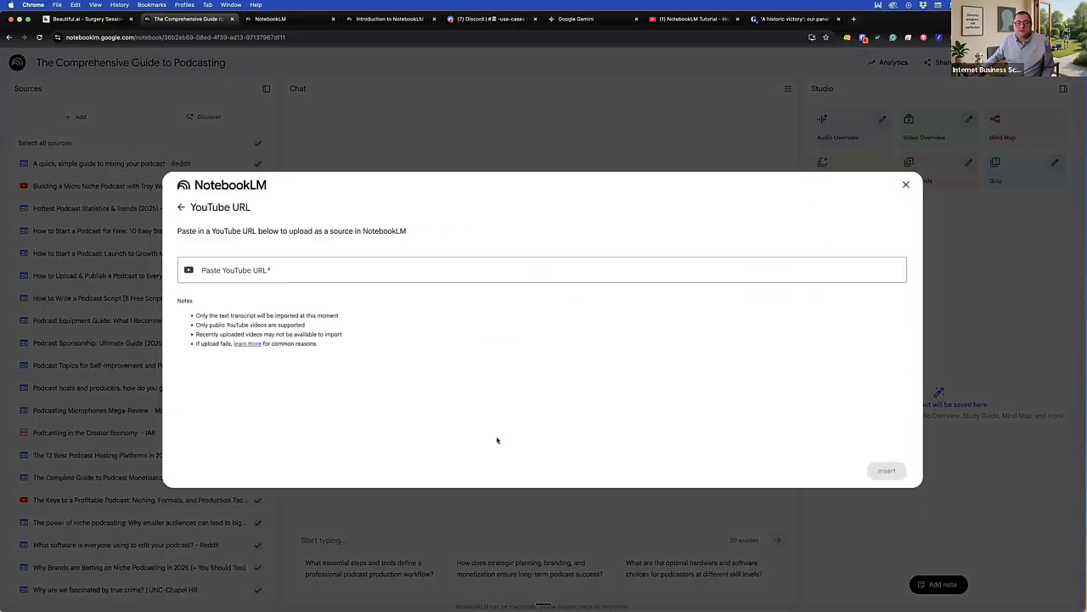
left_click(222, 263)
key("cmd+v")
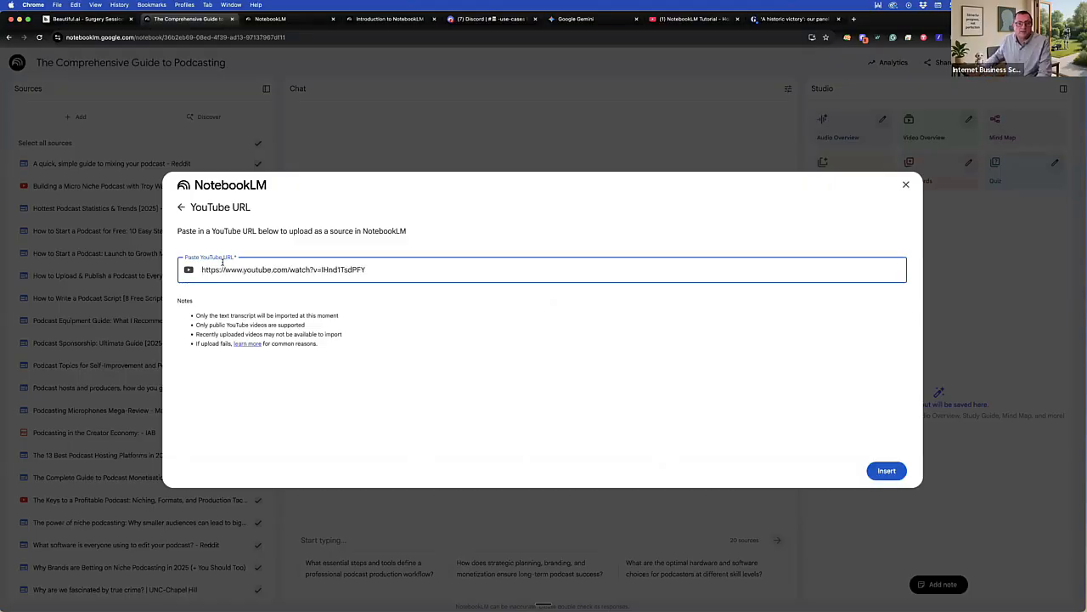
left_click(881, 472)
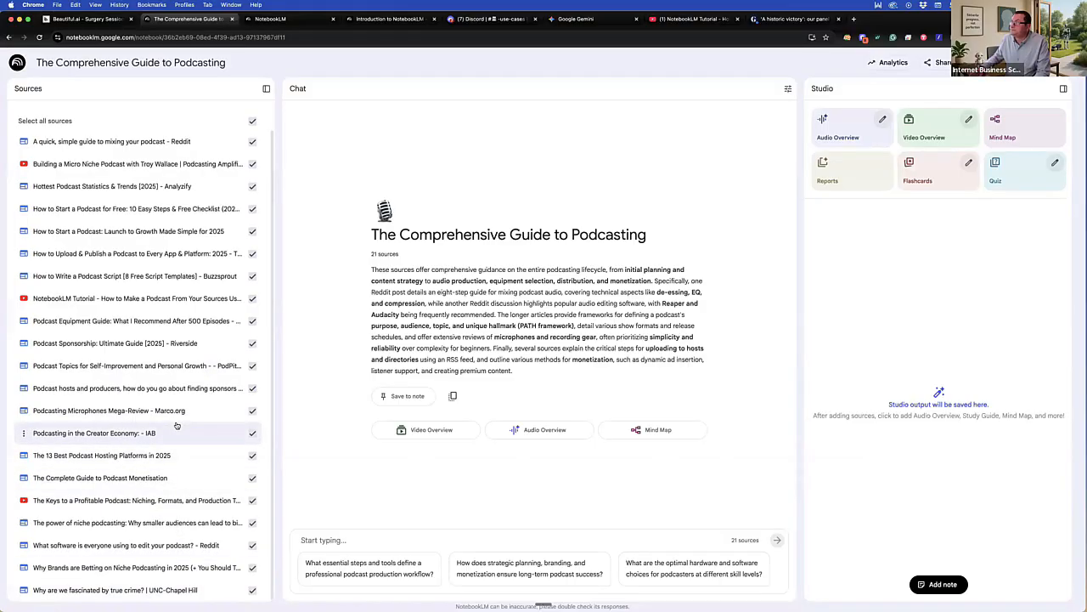
scroll(177, 427, "up", 1)
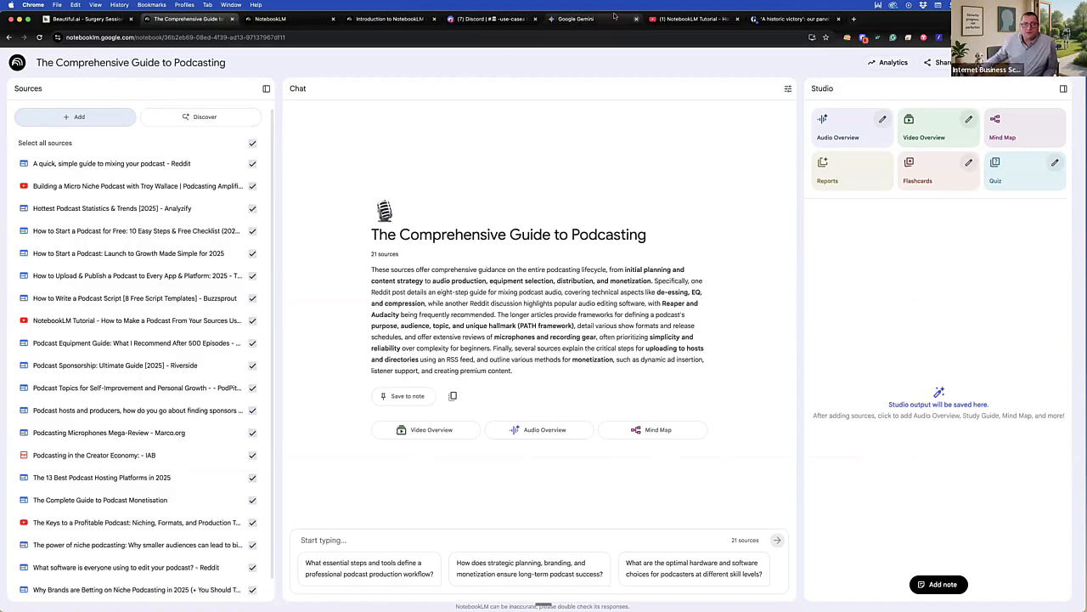
Step: Return to the Gemini chat, request a suggested deep research prompt to run, and copy the prompt text it provides
left_click(572, 19)
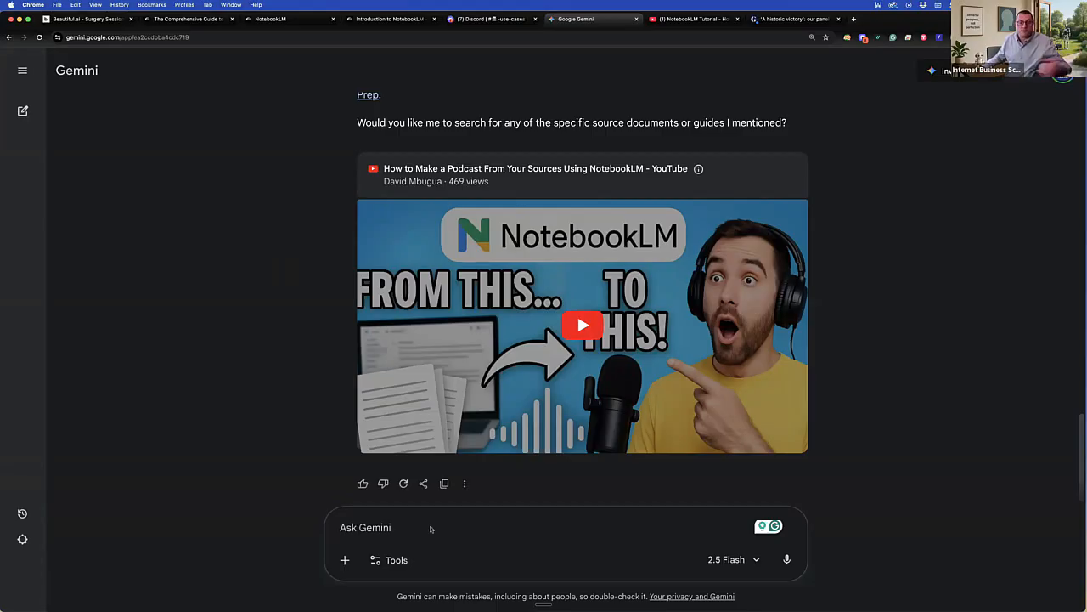
type("su")
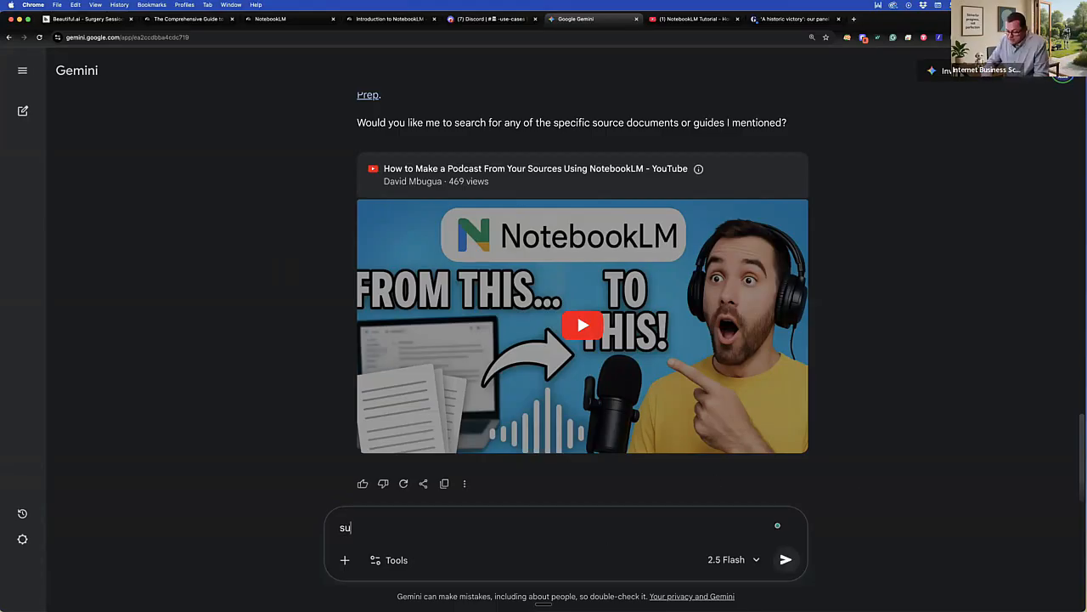
type("ggest a ")
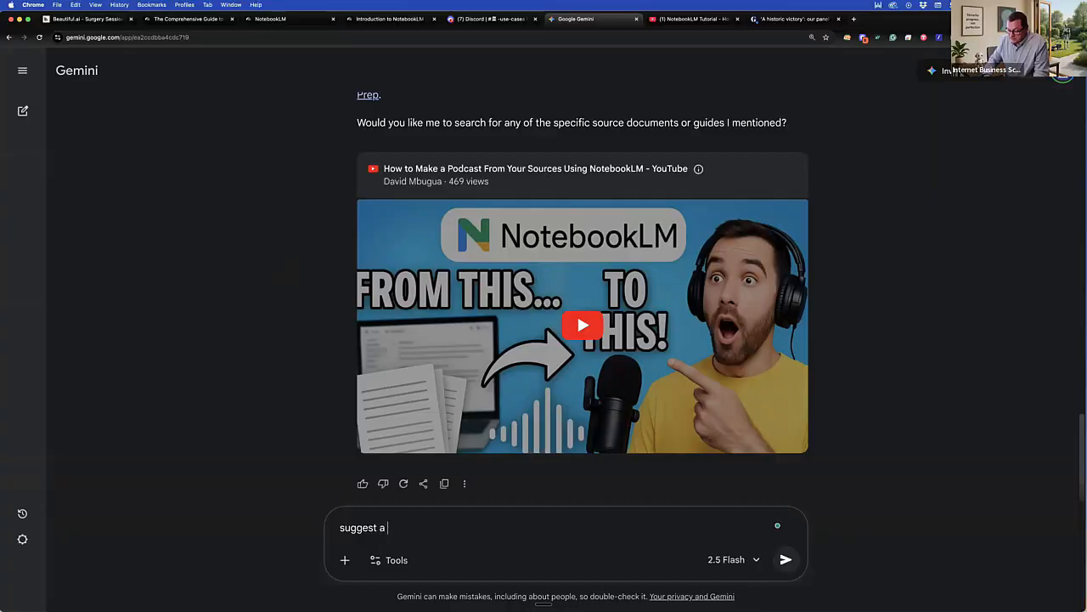
type("deep reasearch pro")
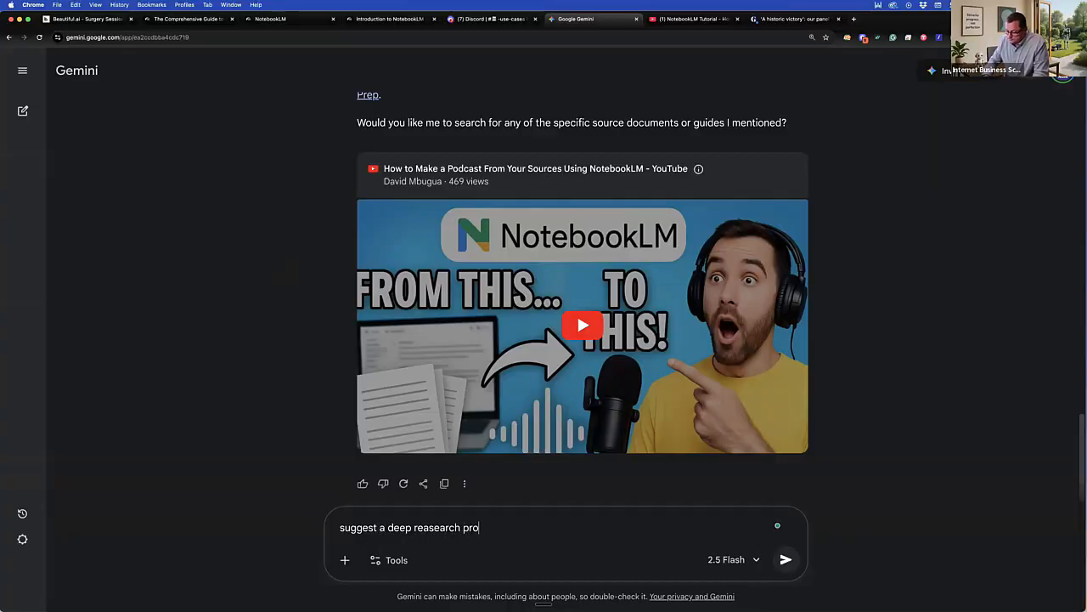
type("mpt I could run")
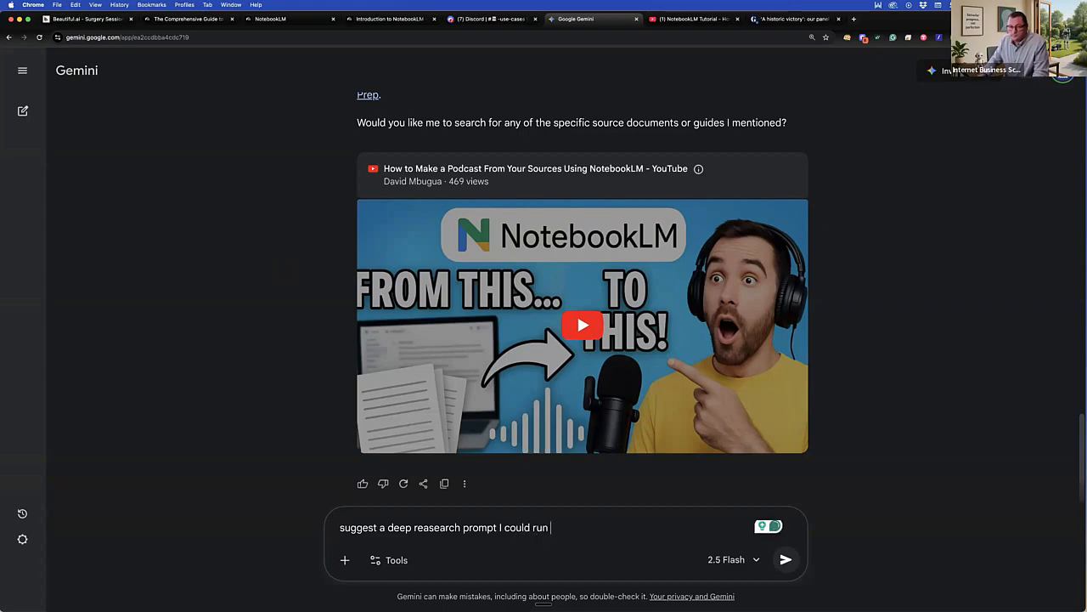
key("Return")
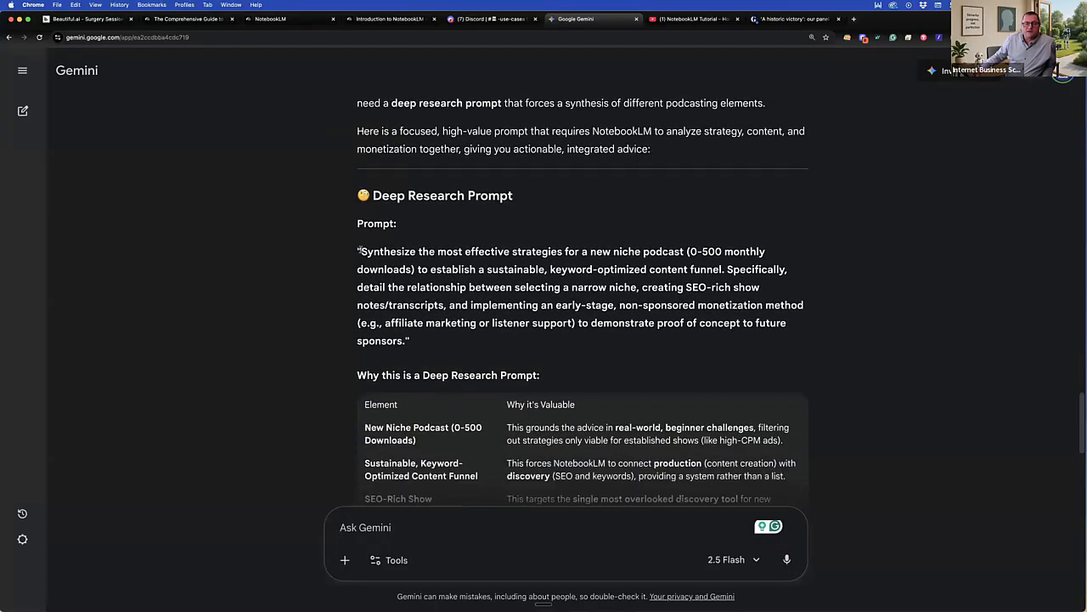
left_click_drag(359, 250, 408, 341)
key("super+c")
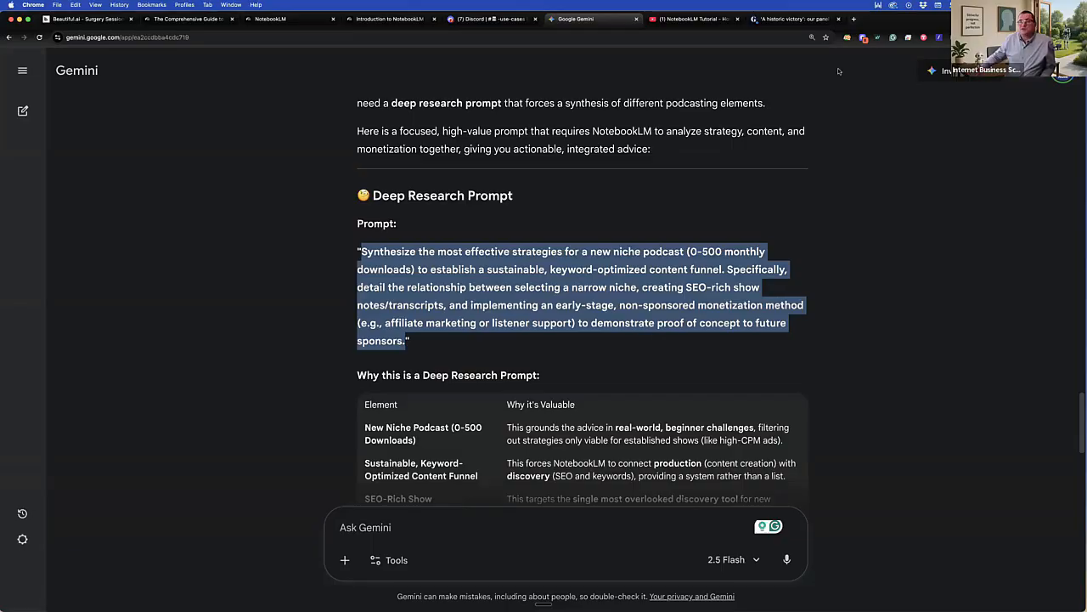
Step: Open a new Gemini chat in a separate browser tab and enable the Deep Research tool
left_click(854, 19)
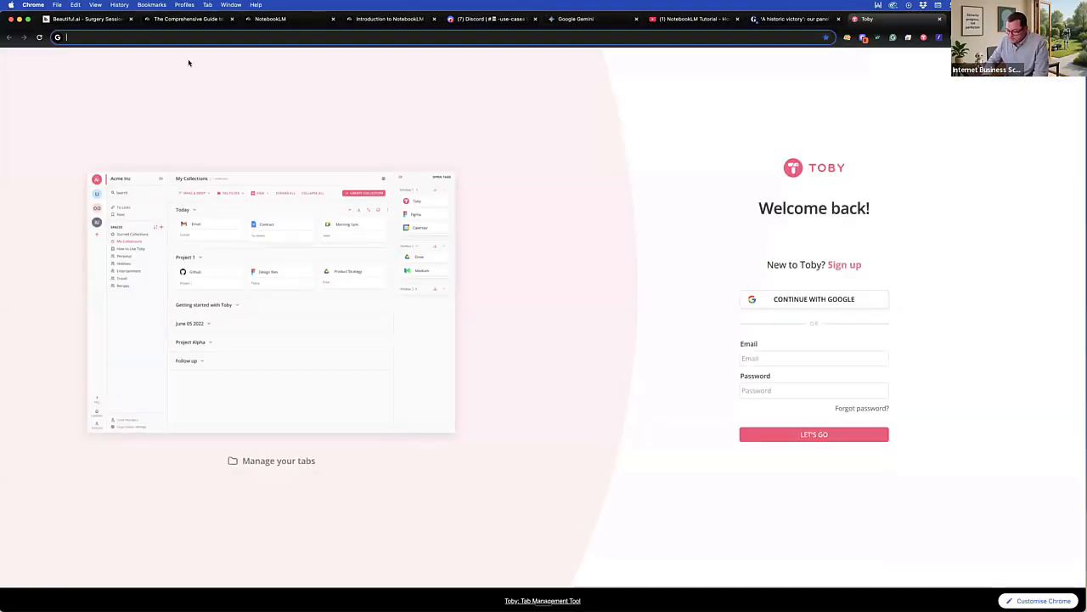
type("gemini.google.com")
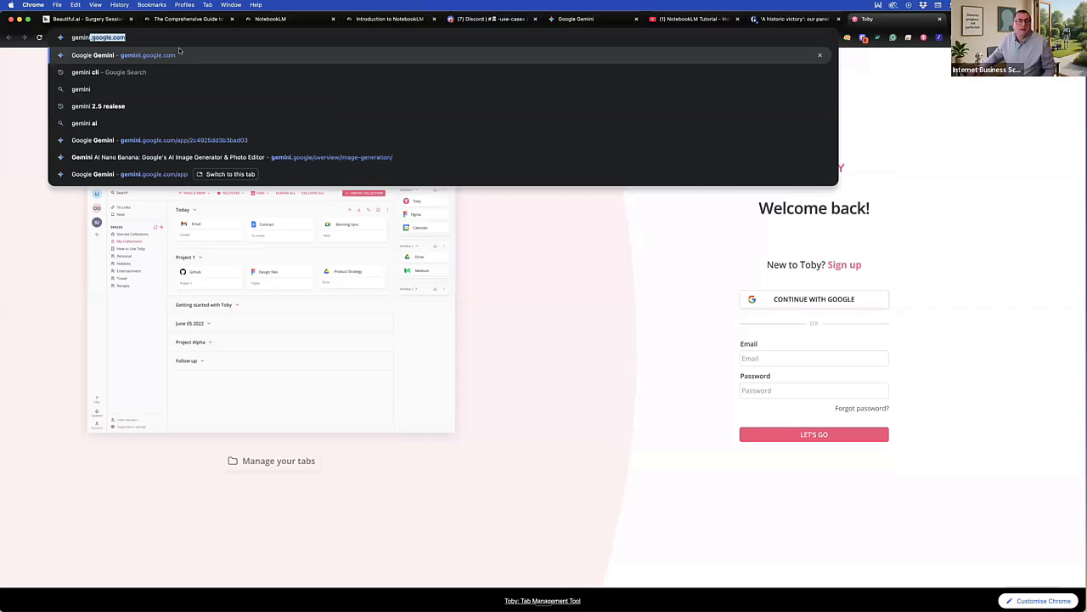
left_click(155, 54)
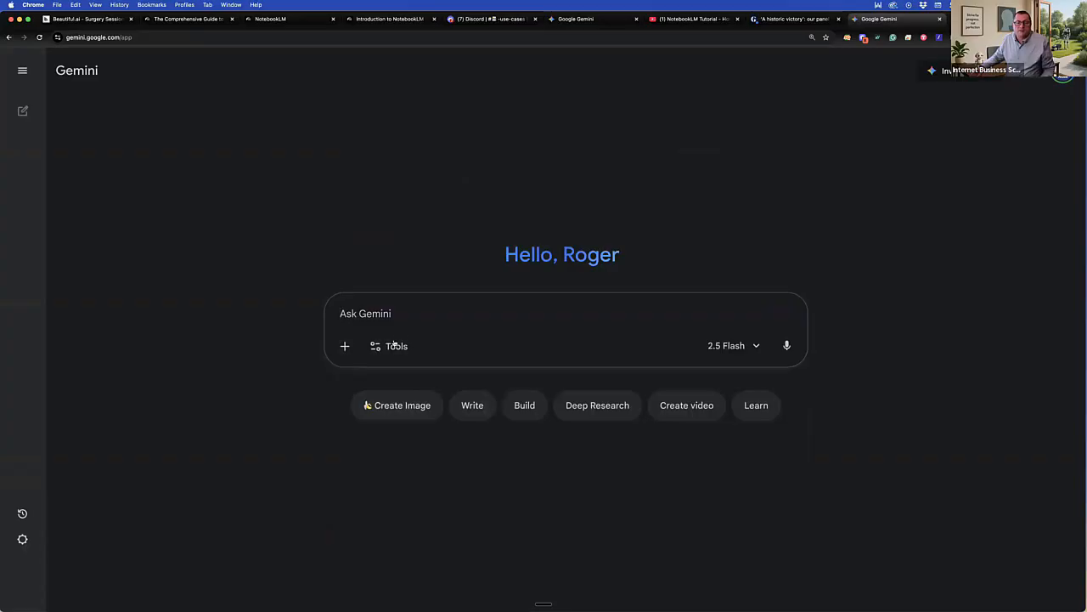
left_click(388, 348)
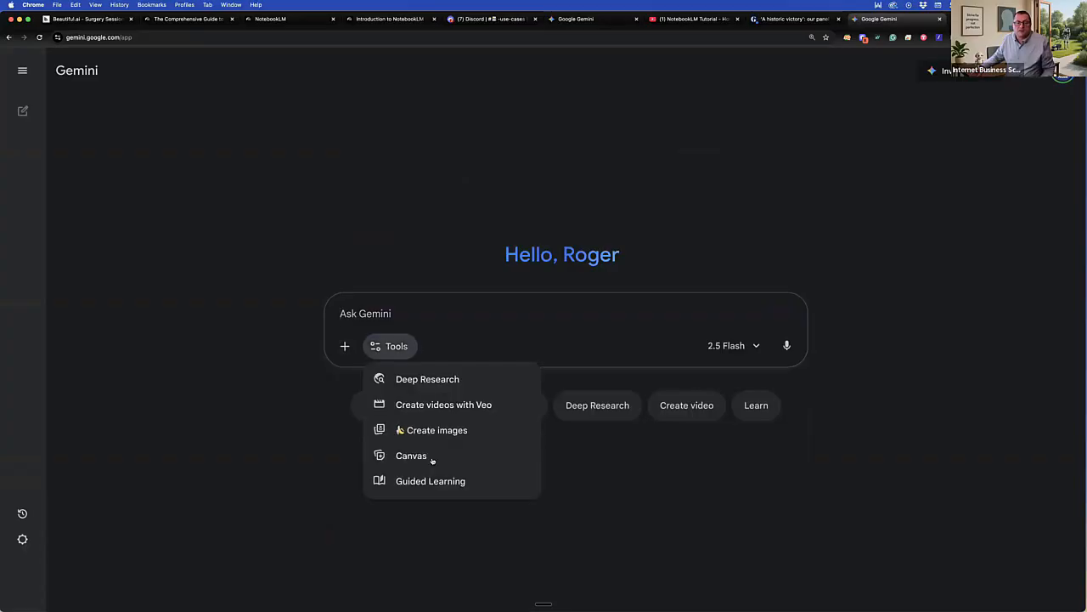
left_click(434, 379)
Step: Submit the copied niche podcast strategy prompt to Deep Research and start the research from the proposed plan
left_click(366, 314)
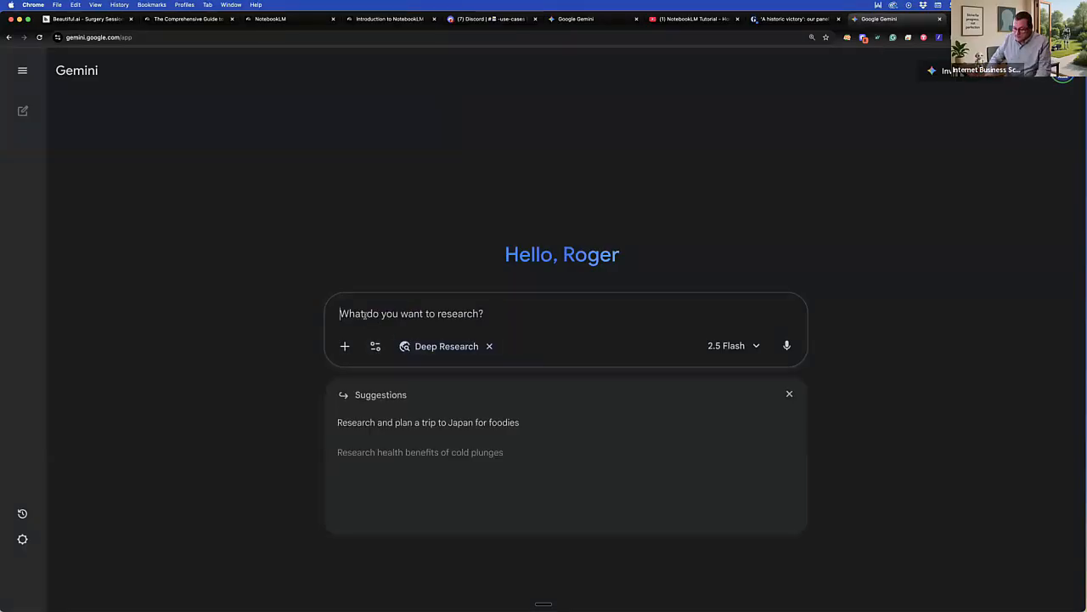
key("super+v")
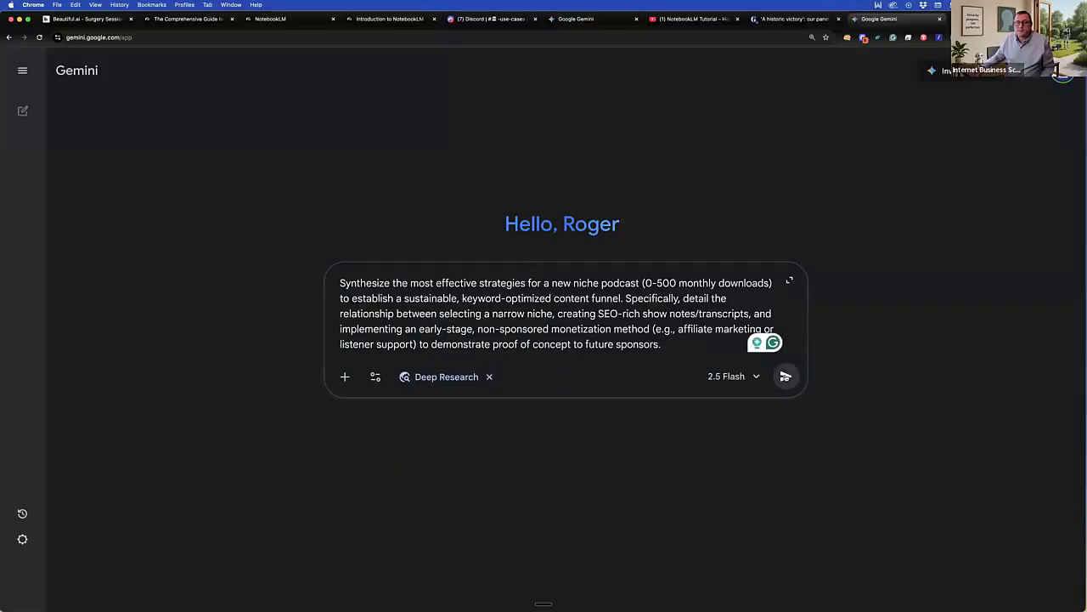
key("Return")
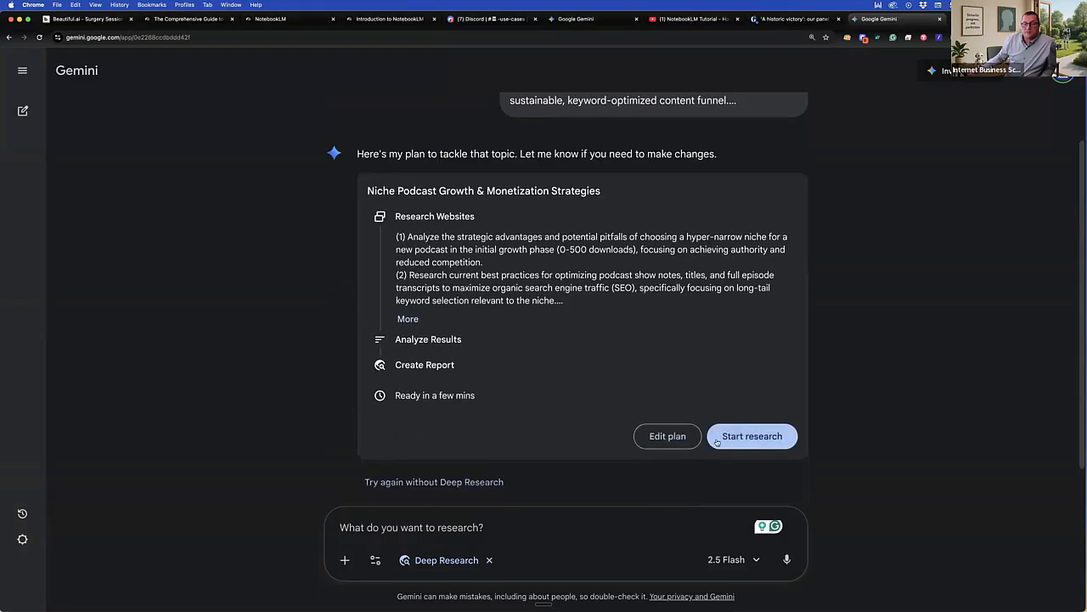
left_click(717, 441)
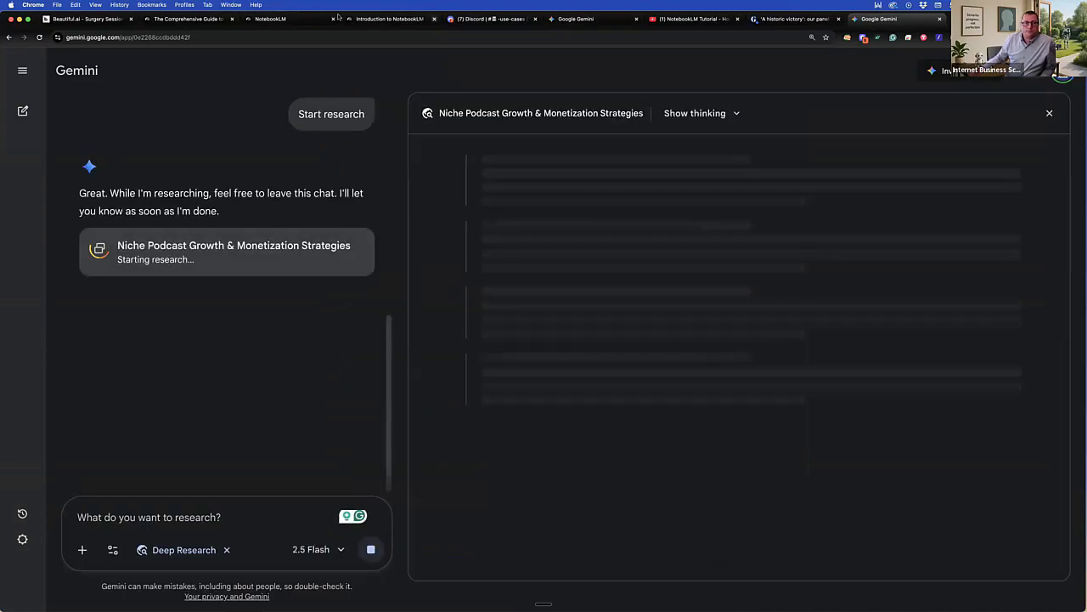
Step: Switch to The Comprehensive Guide to Podcasting notebook in NotebookLM, look over its sources and enlarge the page display
left_click(181, 18)
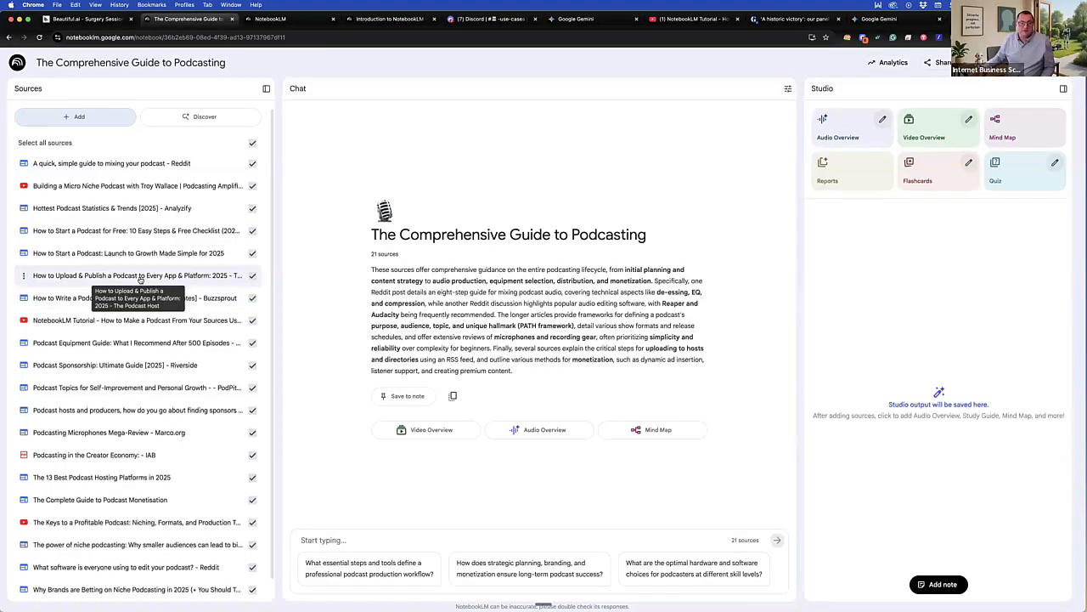
scroll(141, 280, "down", 1)
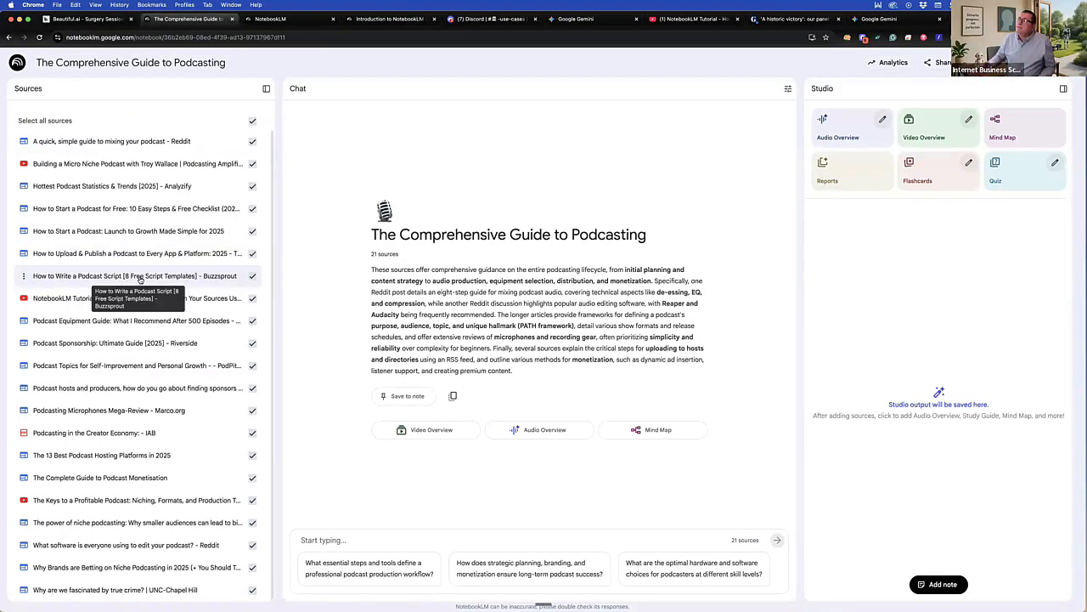
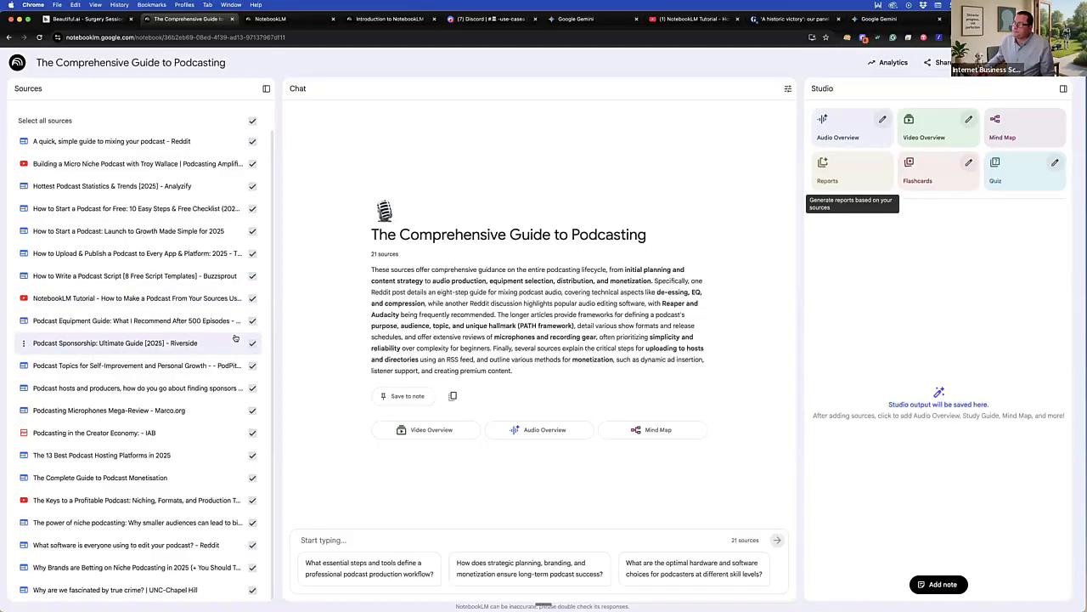
left_click(330, 541)
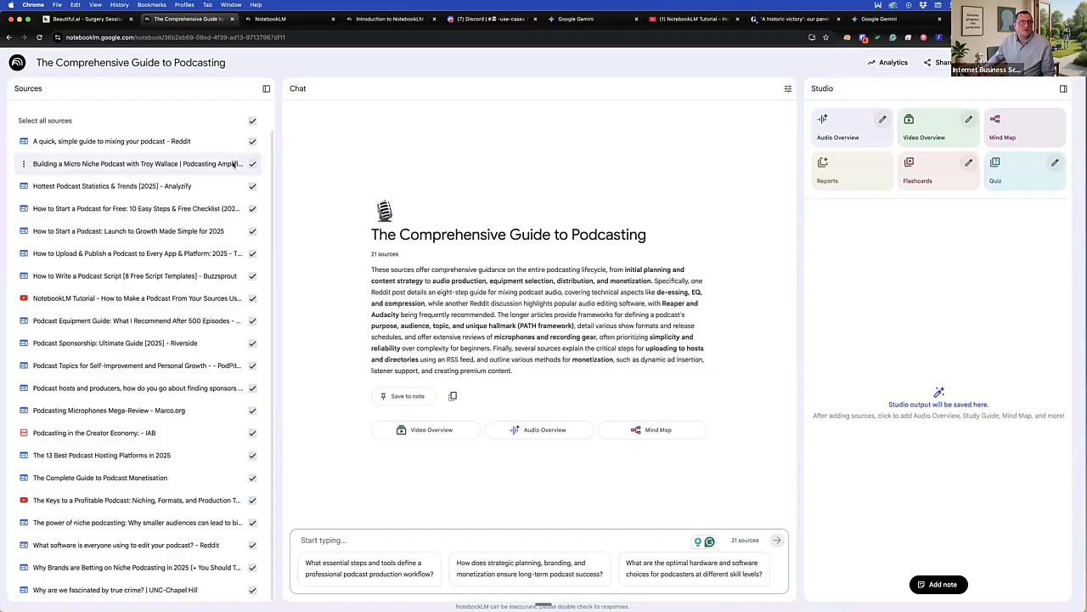
left_click(96, 5)
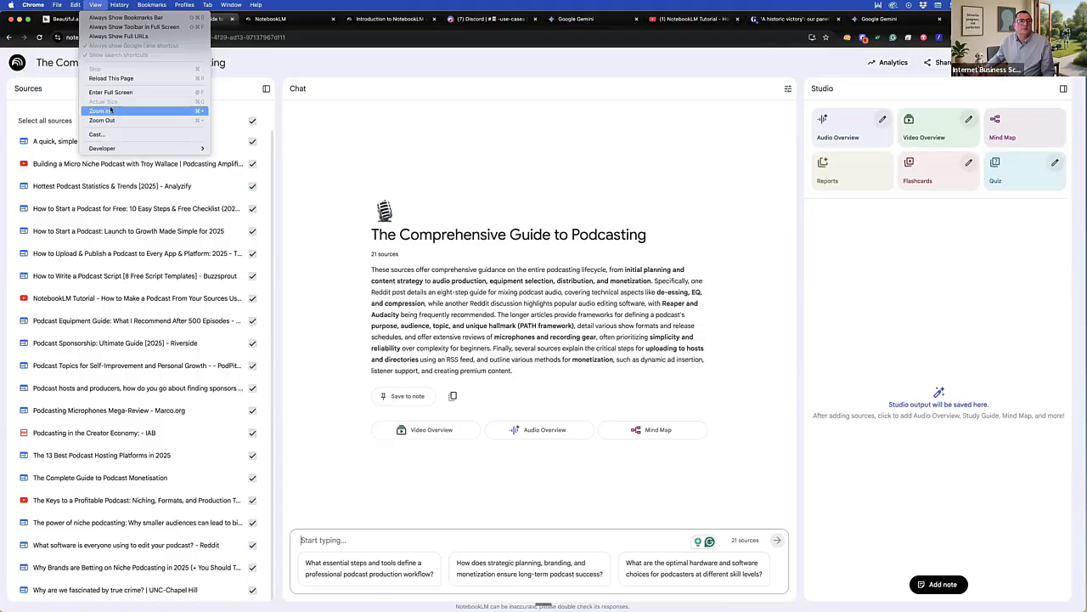
left_click(110, 110)
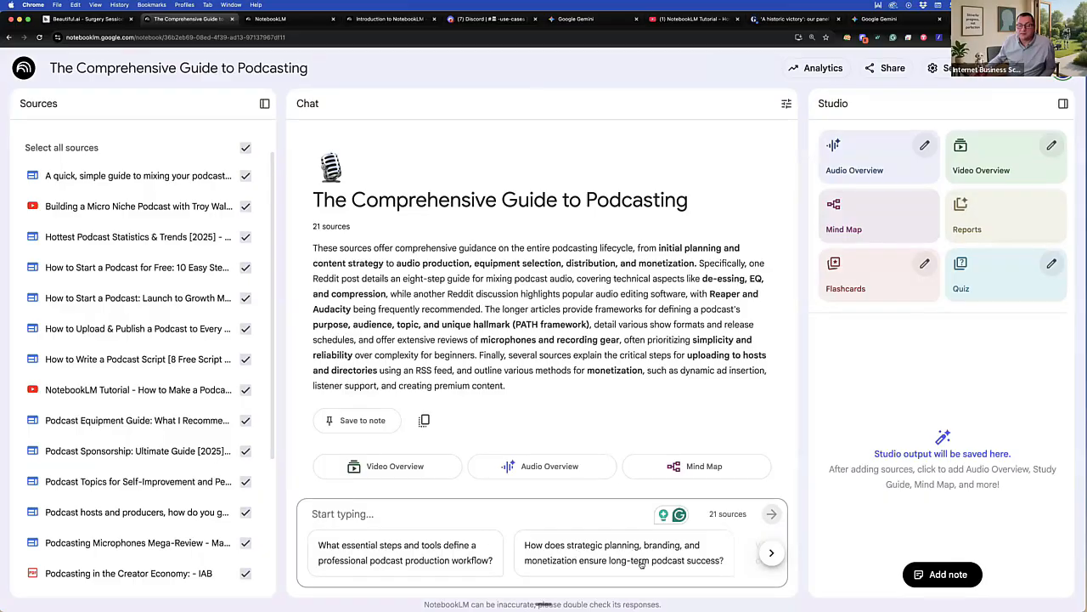
Step: Write a chat question saying you are thinking of starting a podcast on how to make money in AI and asking where to start
left_click(475, 524)
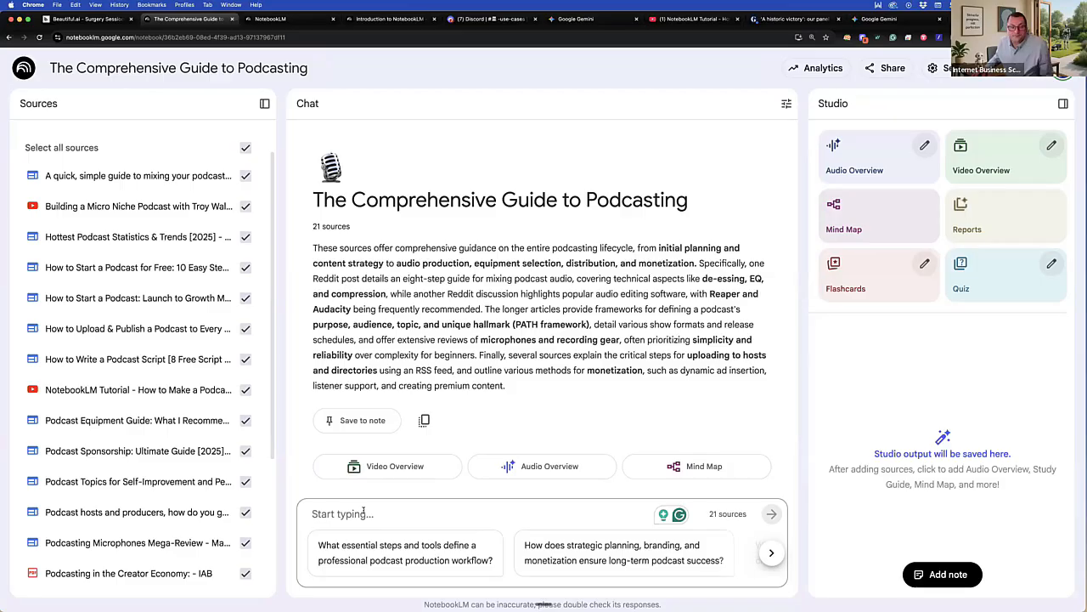
type("I am ")
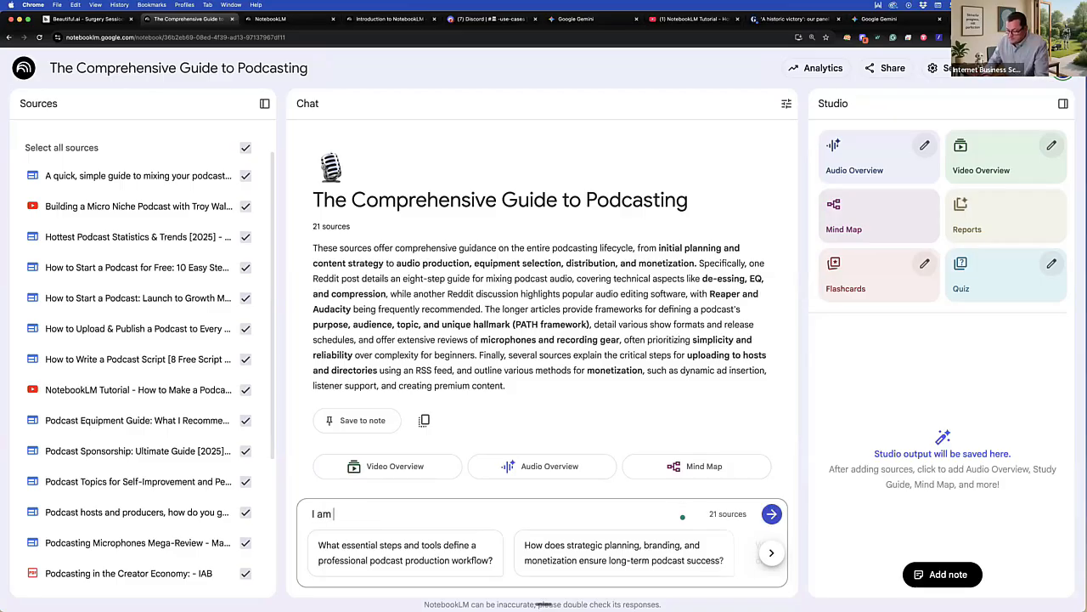
type("thinking of ")
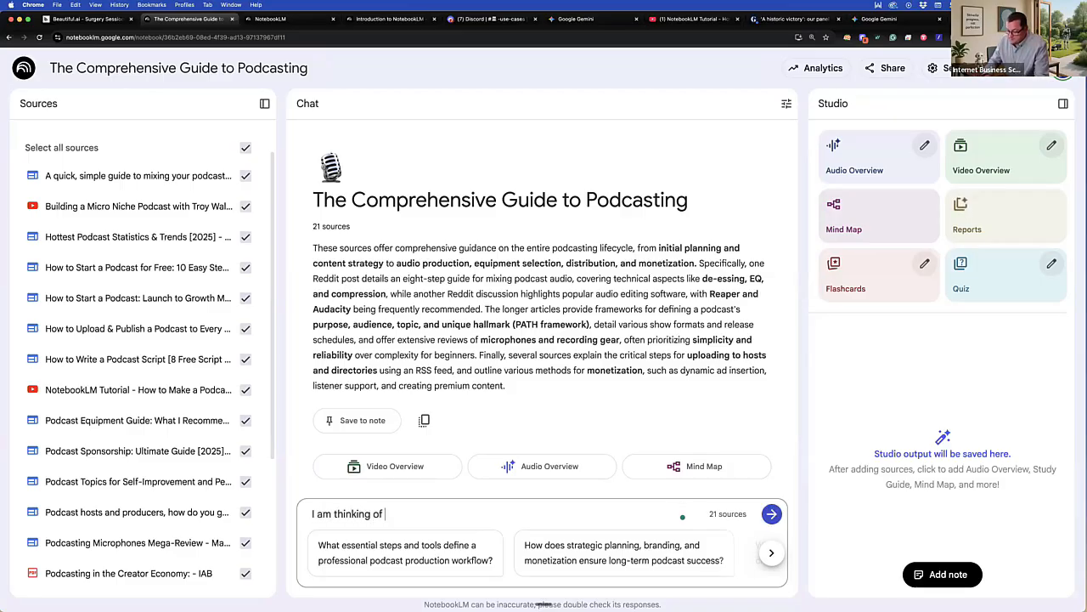
type("starting a")
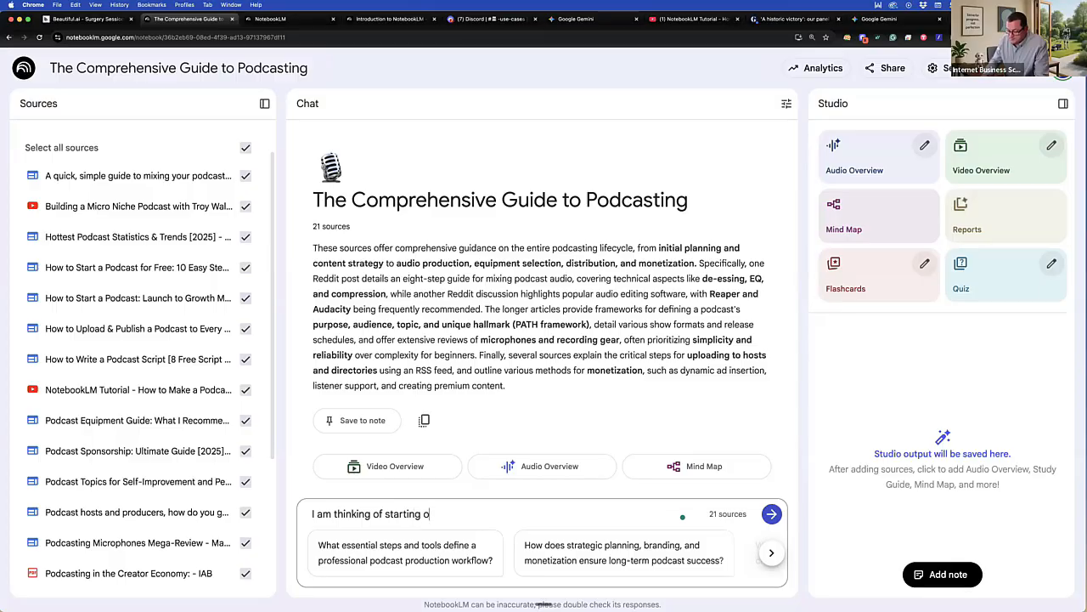
type(" podcast ")
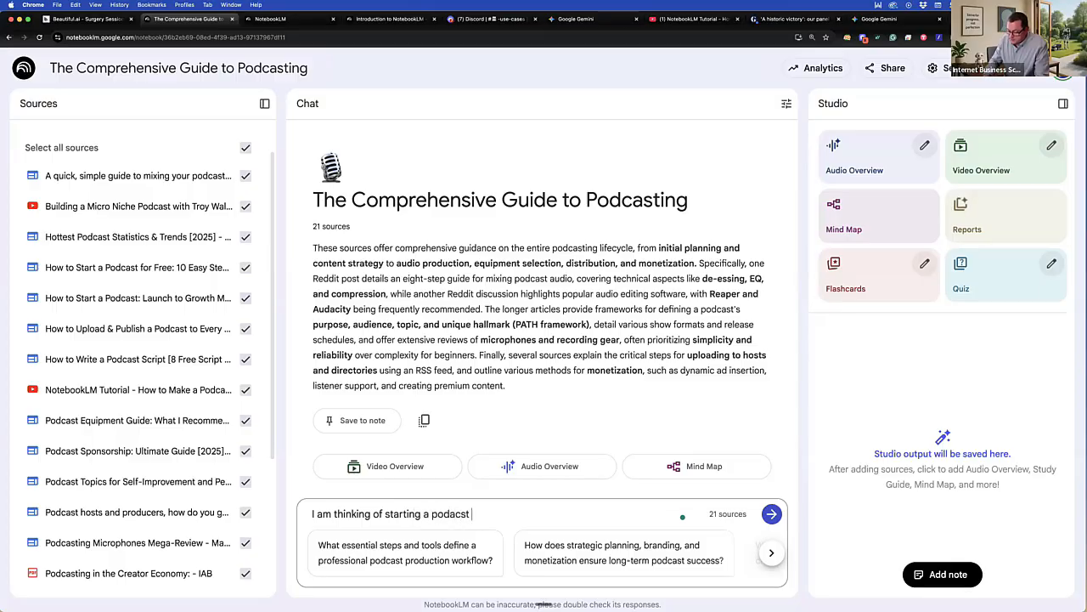
type("on how to ")
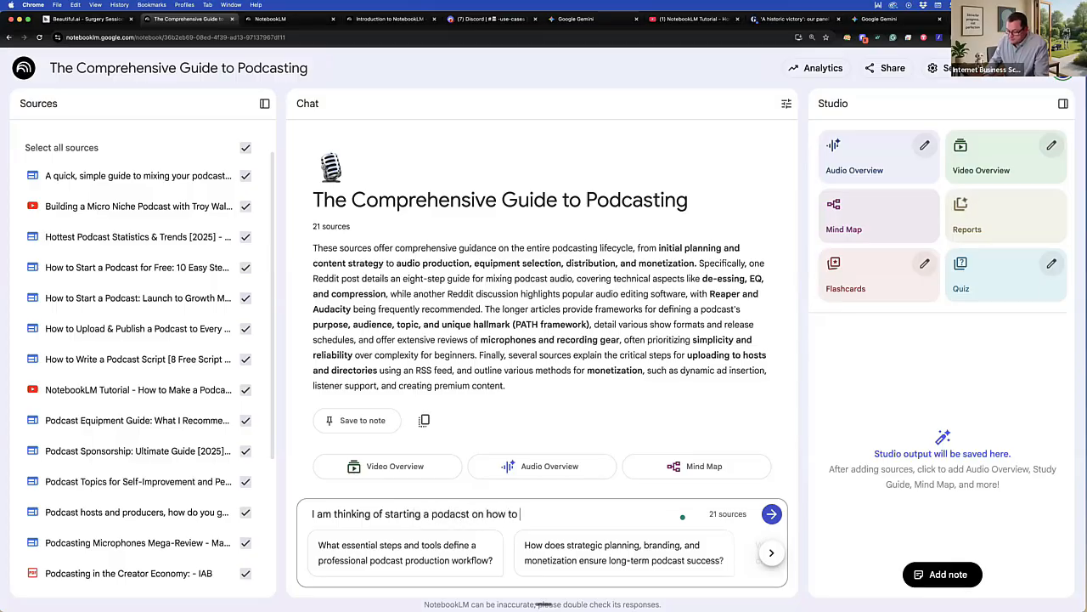
type("make moeny in")
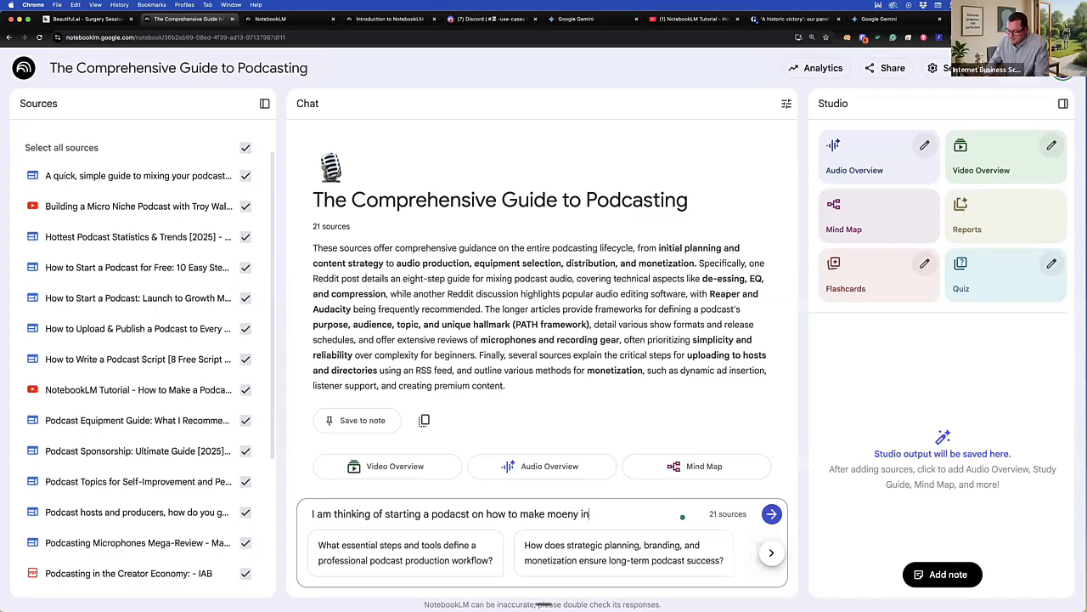
type(" AI")
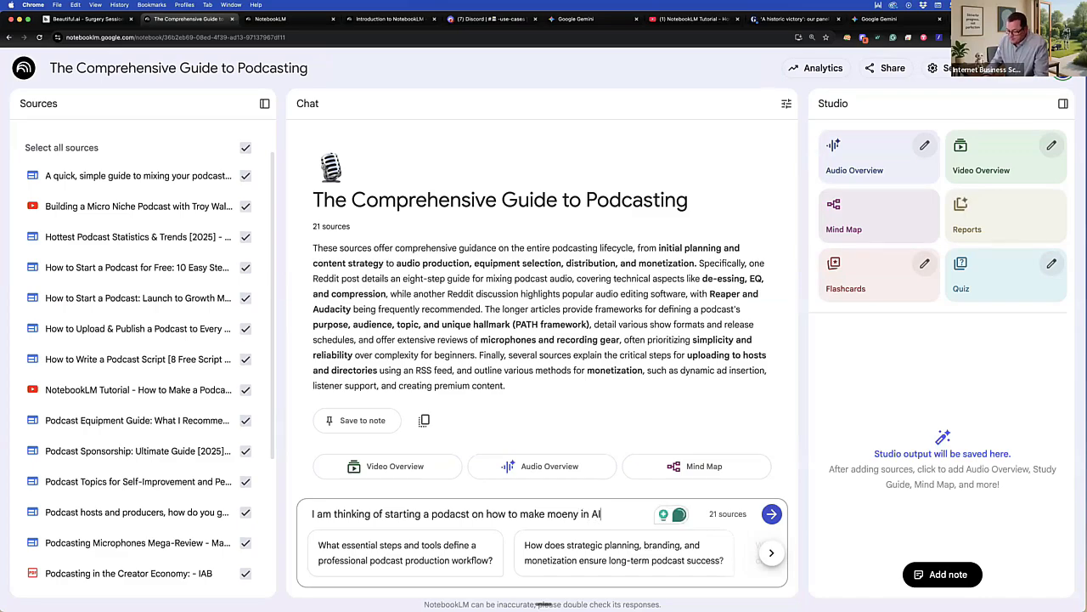
type(". where shou")
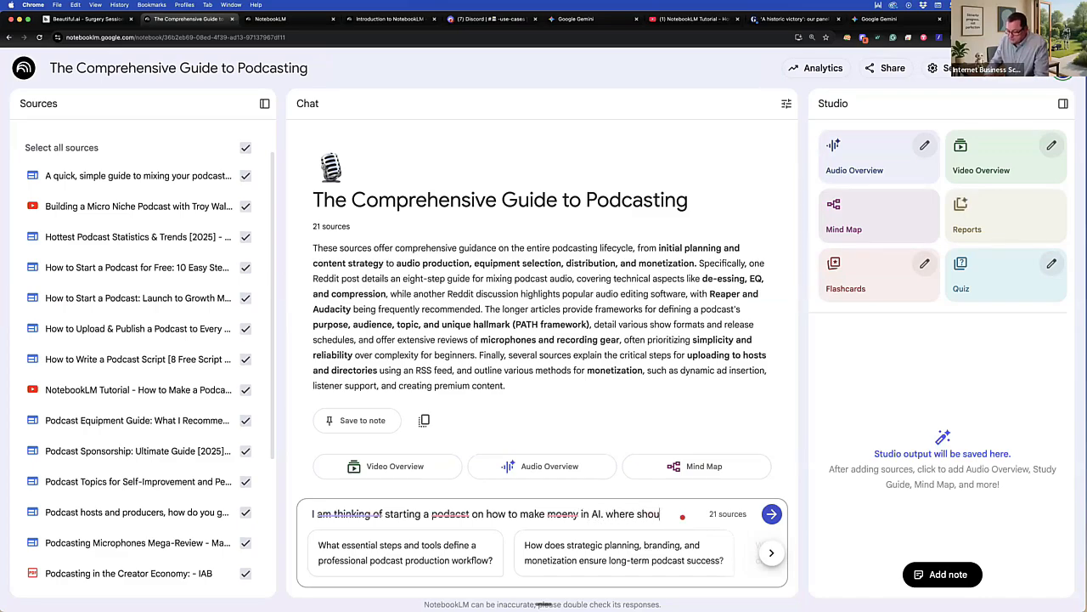
type("ld I start")
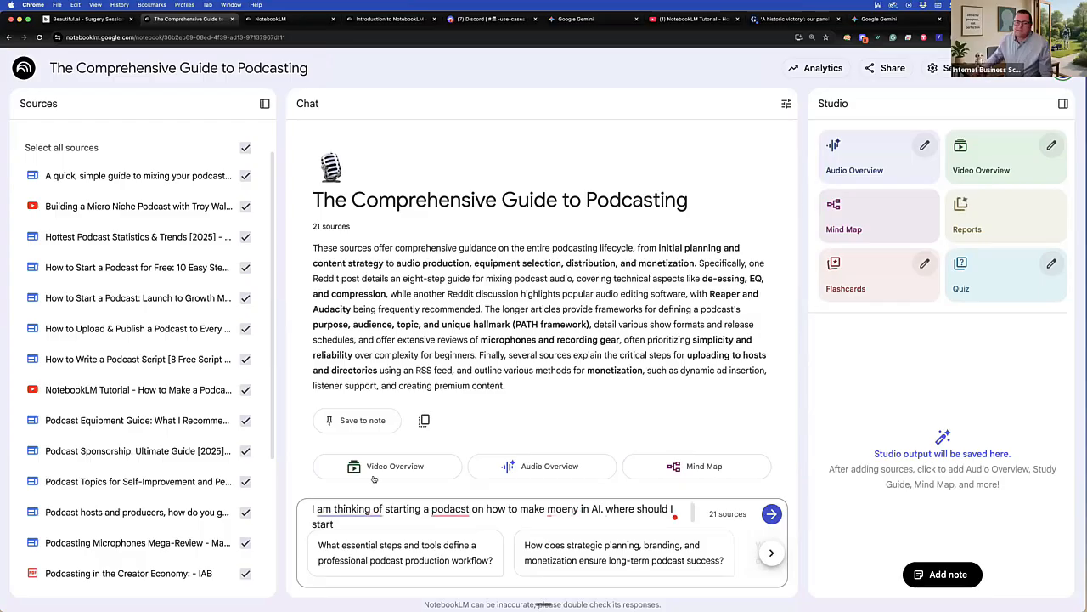
Step: Correct the misspelled words in the question to "money" and "podcast", check the remaining suggested questions, and send it
right_click(567, 508)
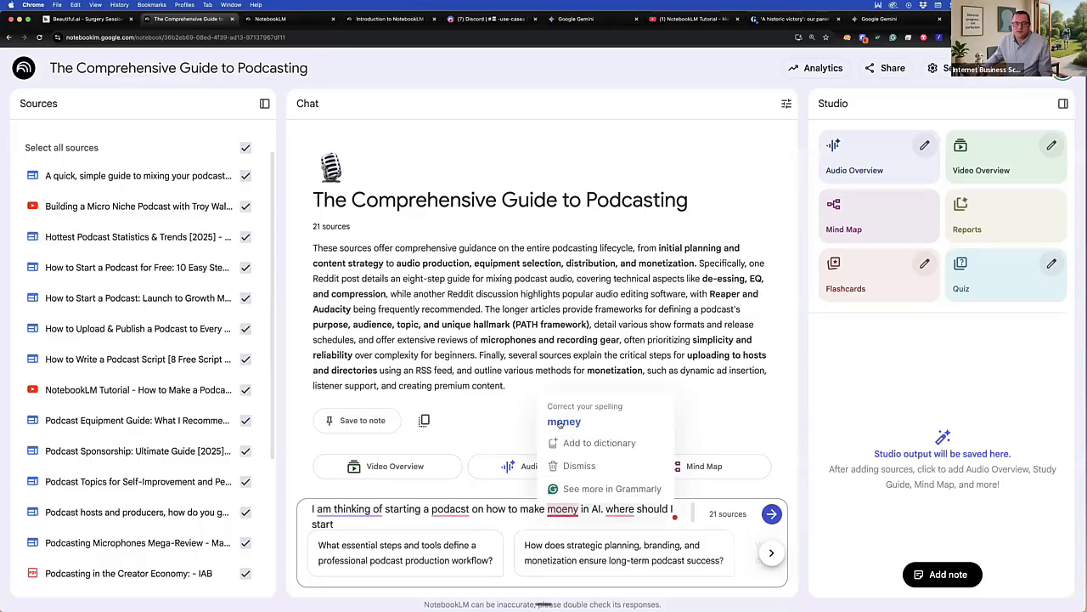
left_click(560, 421)
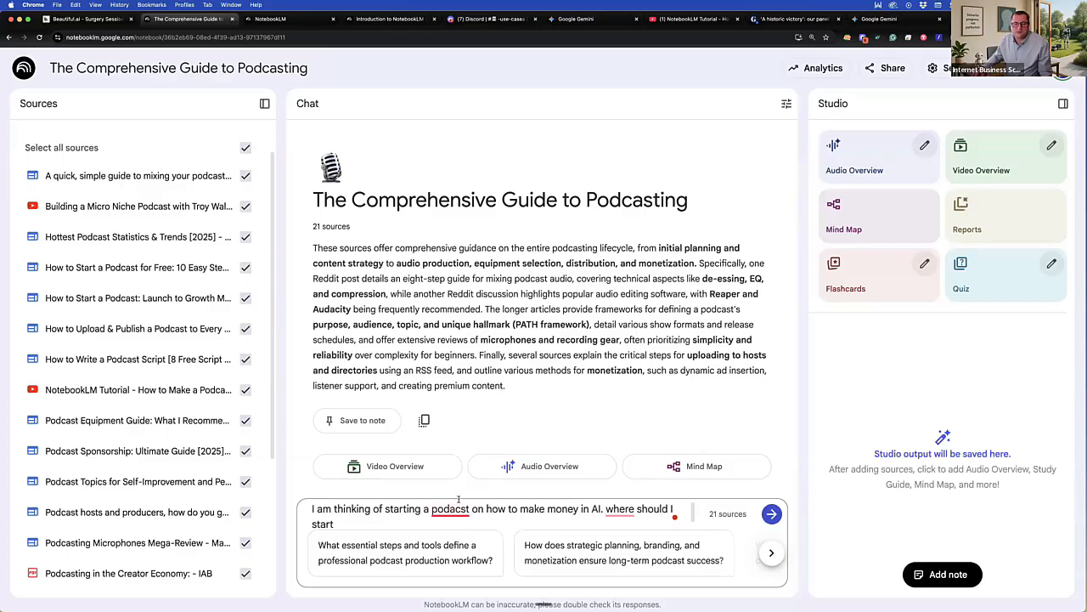
right_click(454, 508)
left_click(451, 420)
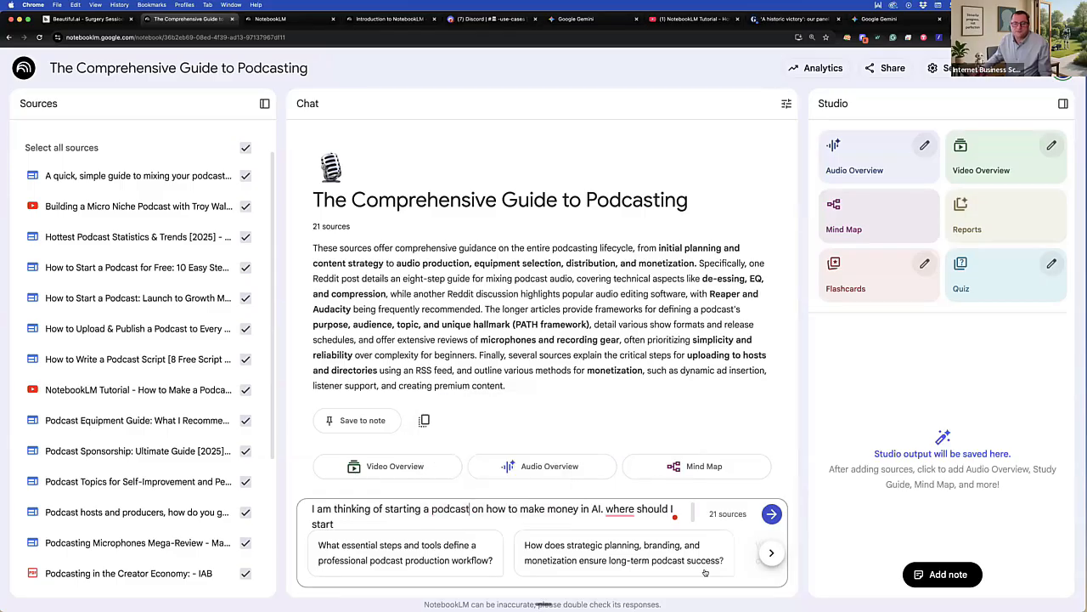
left_click(771, 554)
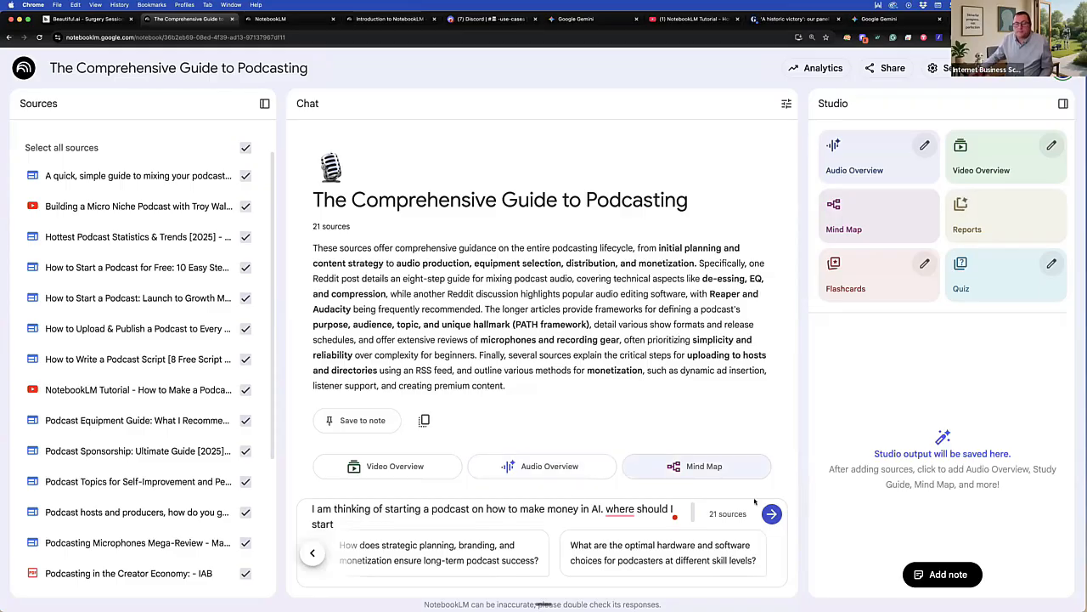
left_click(772, 513)
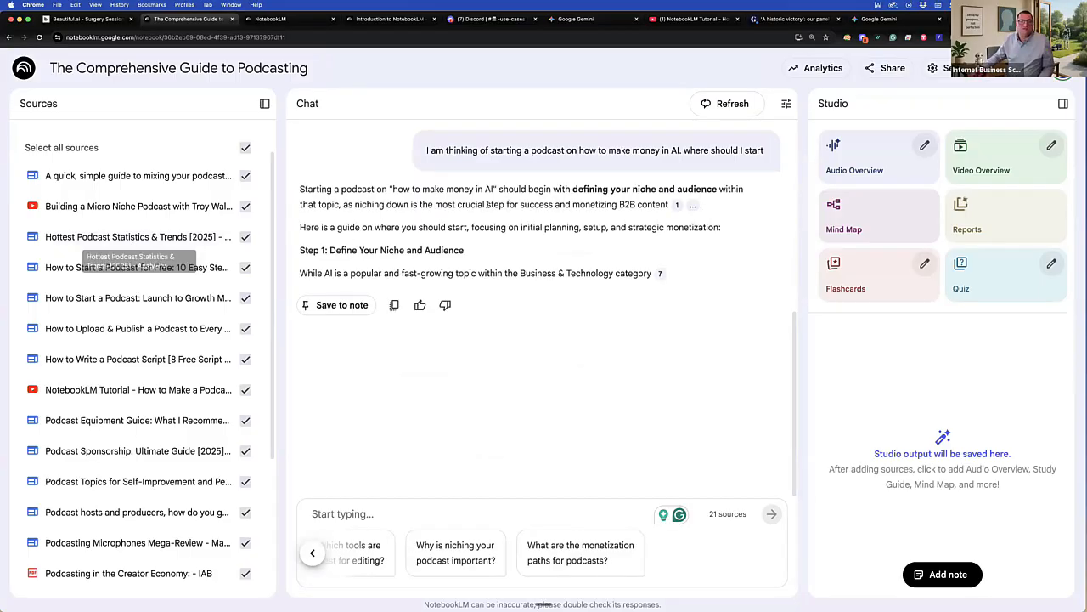
Step: Review the answer on starting the AI podcast and expand the collapsed source citations in its opening sentence
scroll(391, 194, "down", 2)
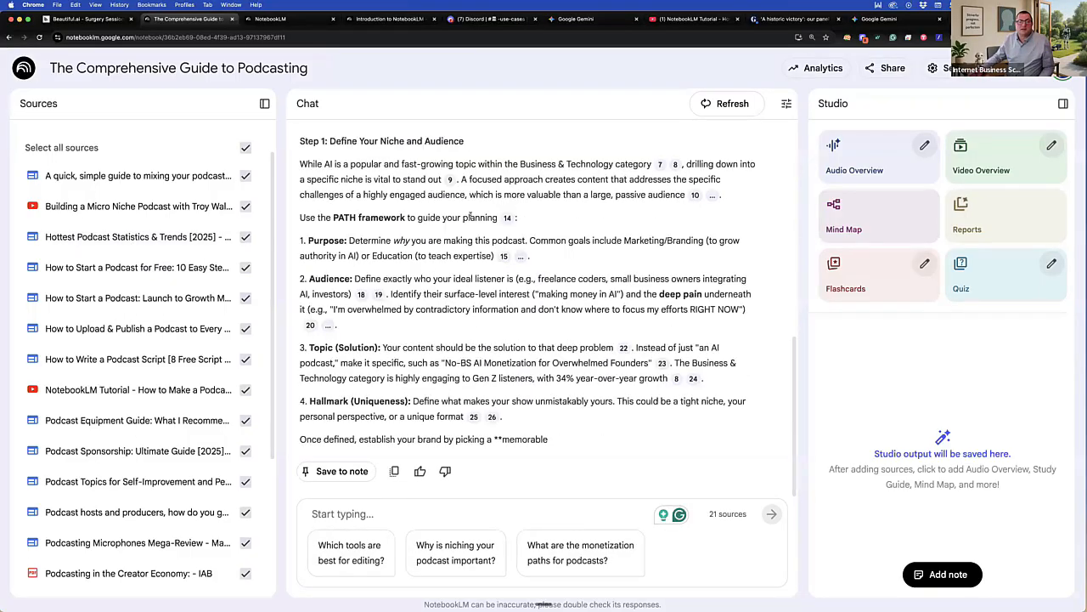
scroll(408, 199, "up", 3)
scroll(442, 208, "down", 5)
scroll(476, 221, "down", 2)
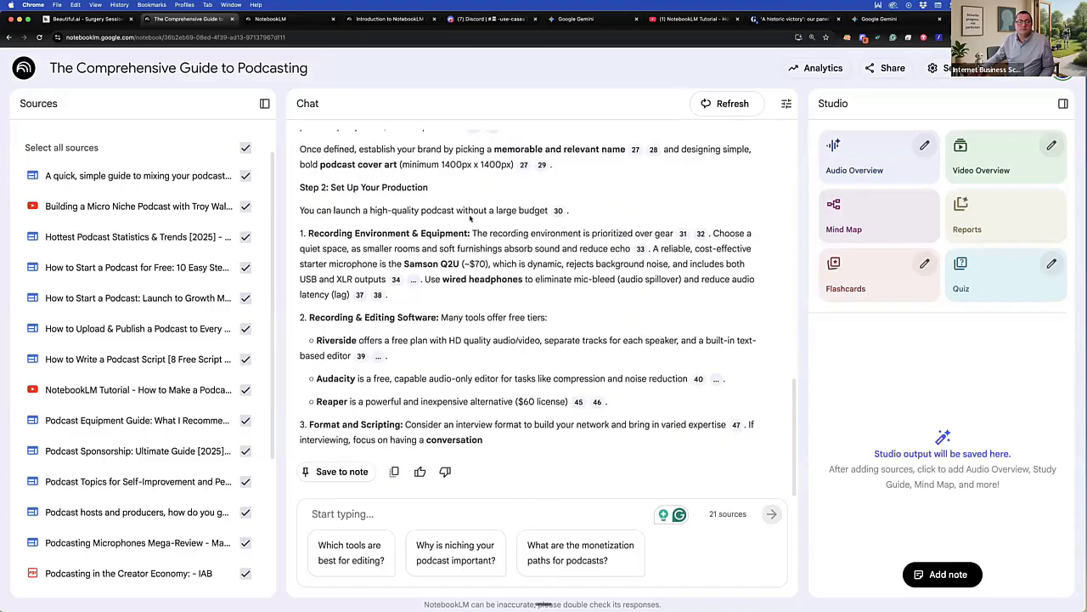
scroll(527, 246, "up", 4)
scroll(539, 254, "up", 10)
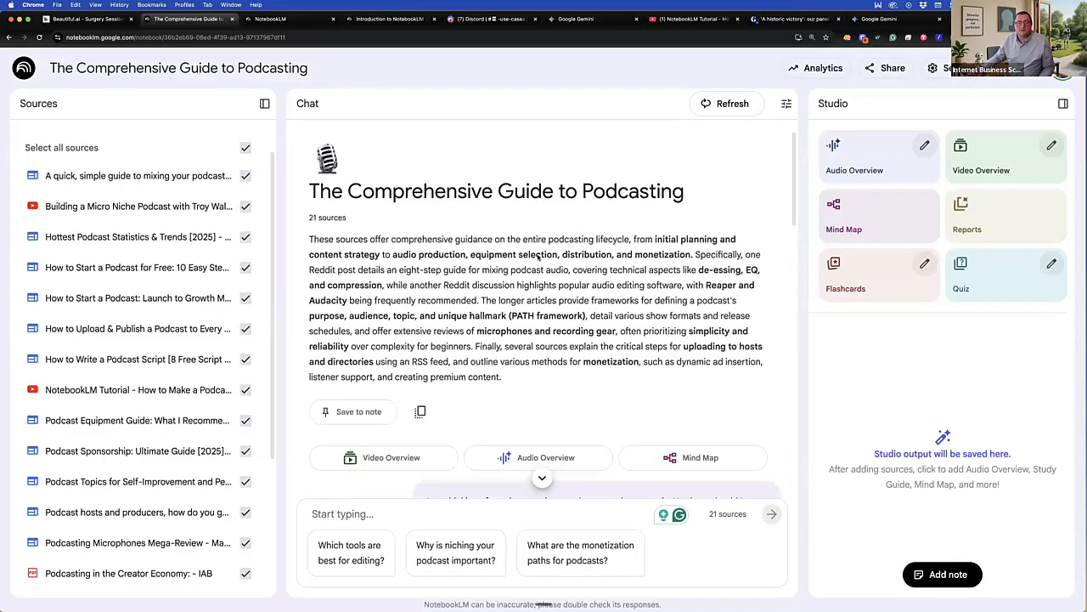
scroll(527, 255, "down", 5)
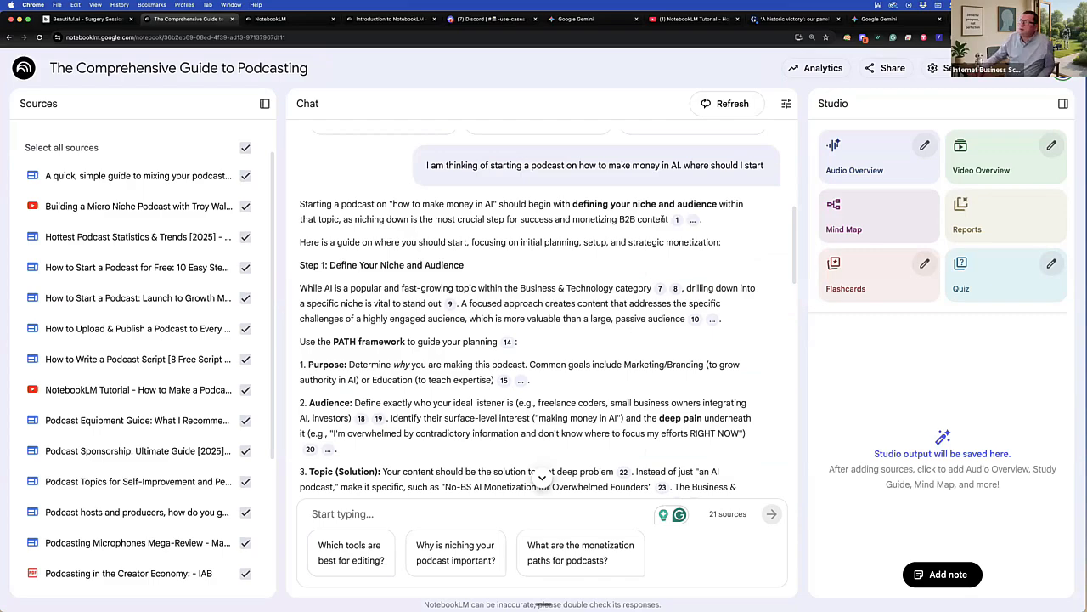
mouse_move(680, 221)
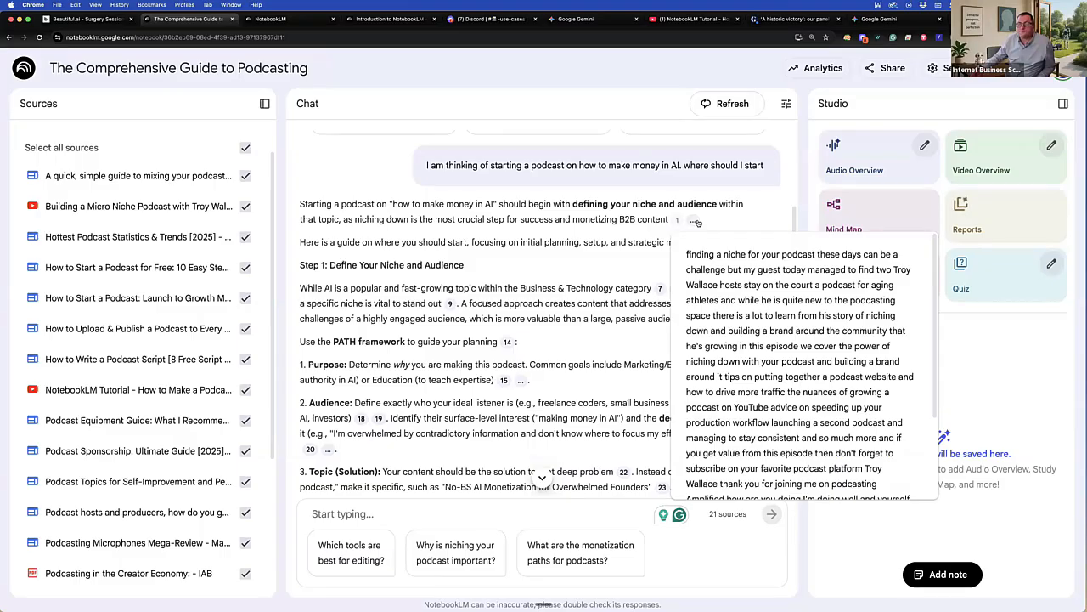
left_click(694, 220)
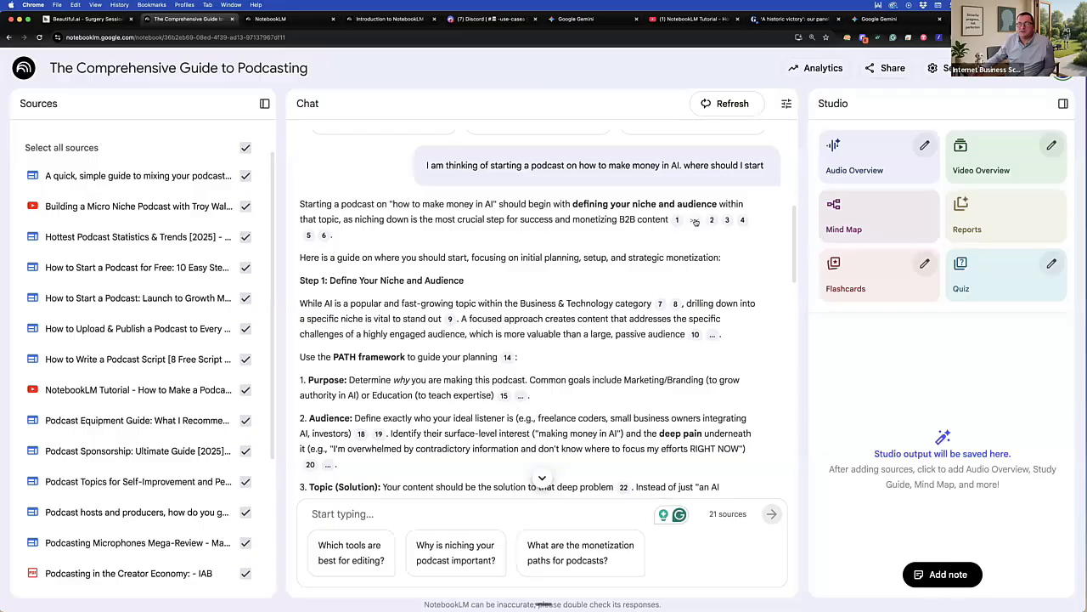
Step: Read through the whole answer on starting the AI podcast, from defining the niche through production setup to the monetization strategy
mouse_move(712, 222)
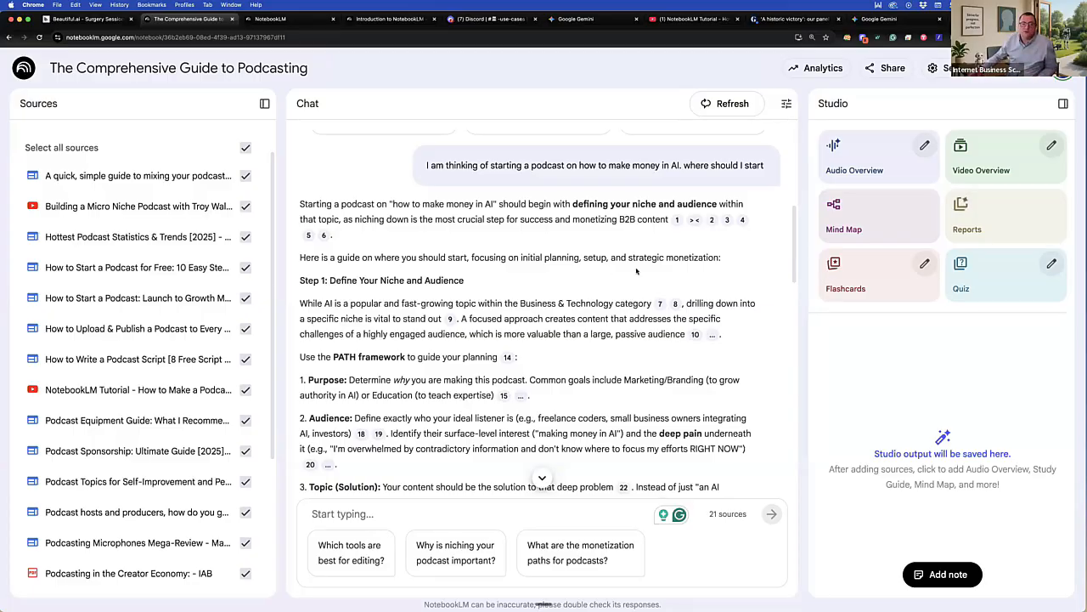
scroll(375, 299, "down", 1)
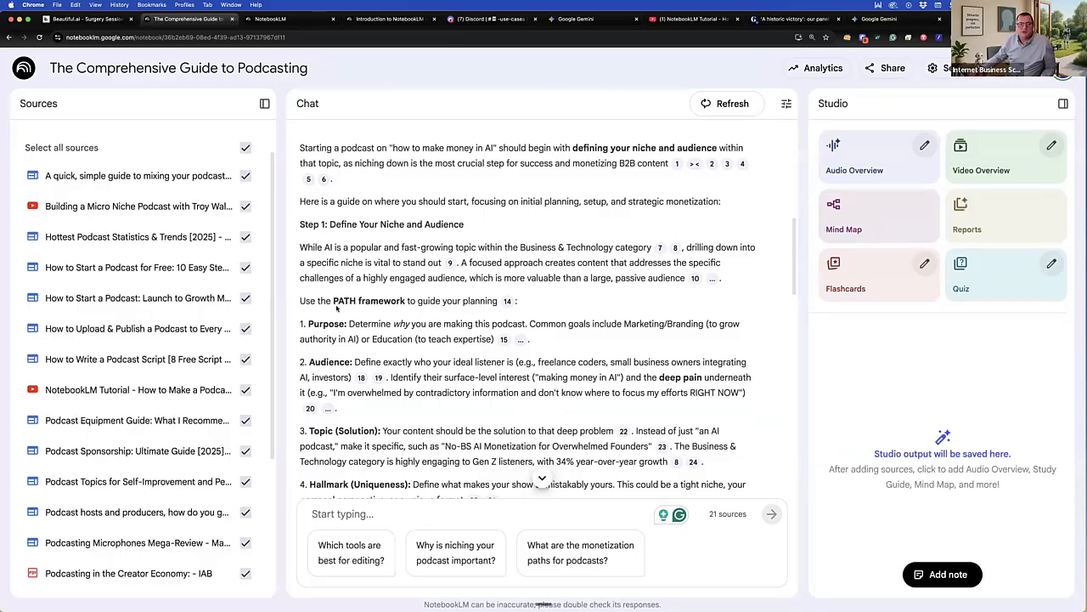
scroll(336, 314, "down", 1)
scroll(337, 316, "down", 1)
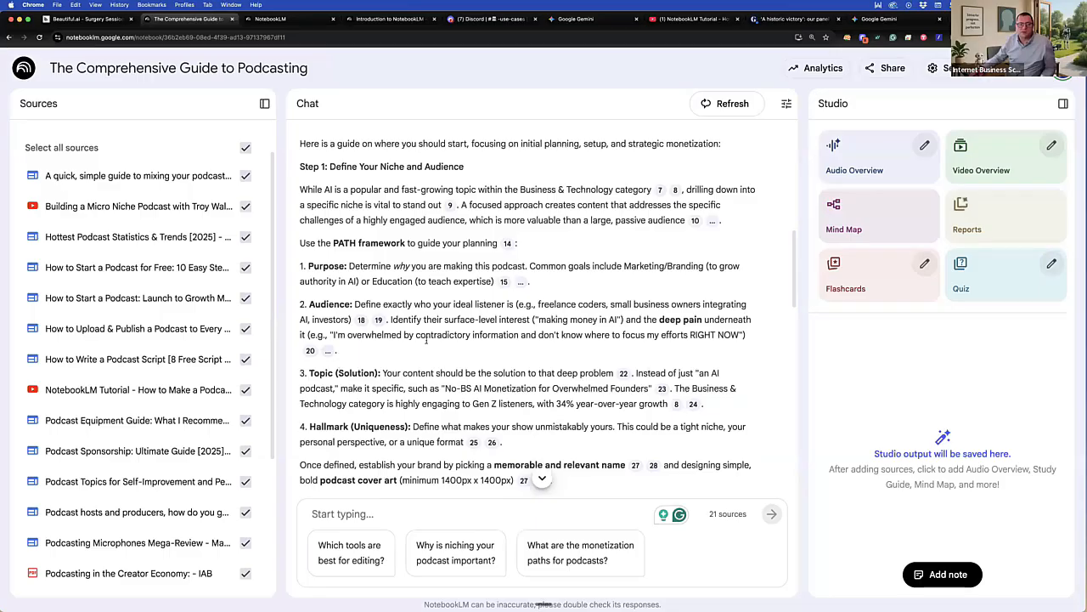
scroll(401, 379, "down", 1)
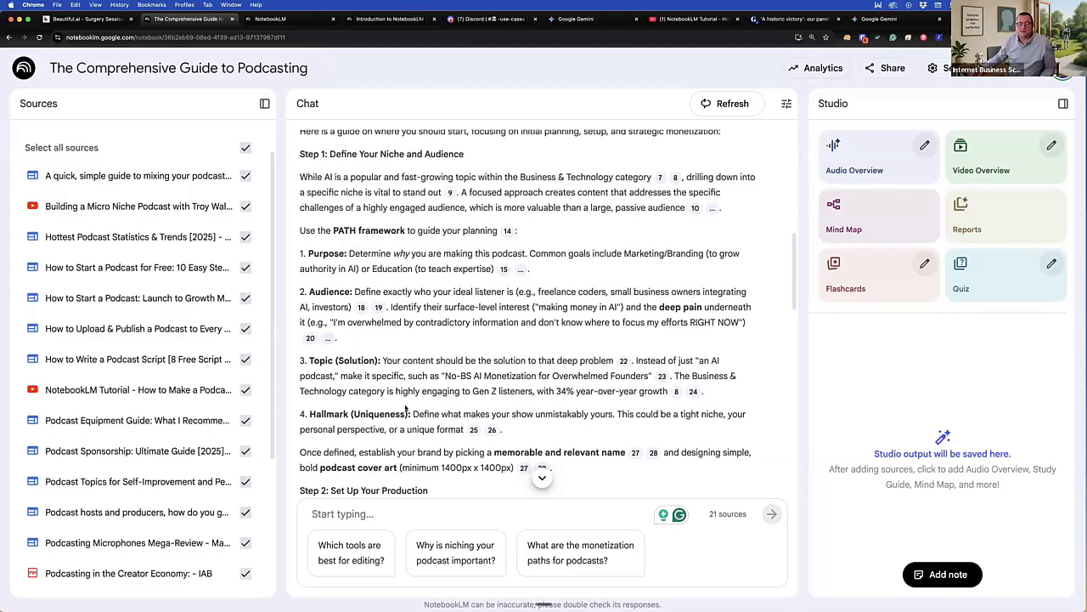
scroll(509, 316, "down", 3)
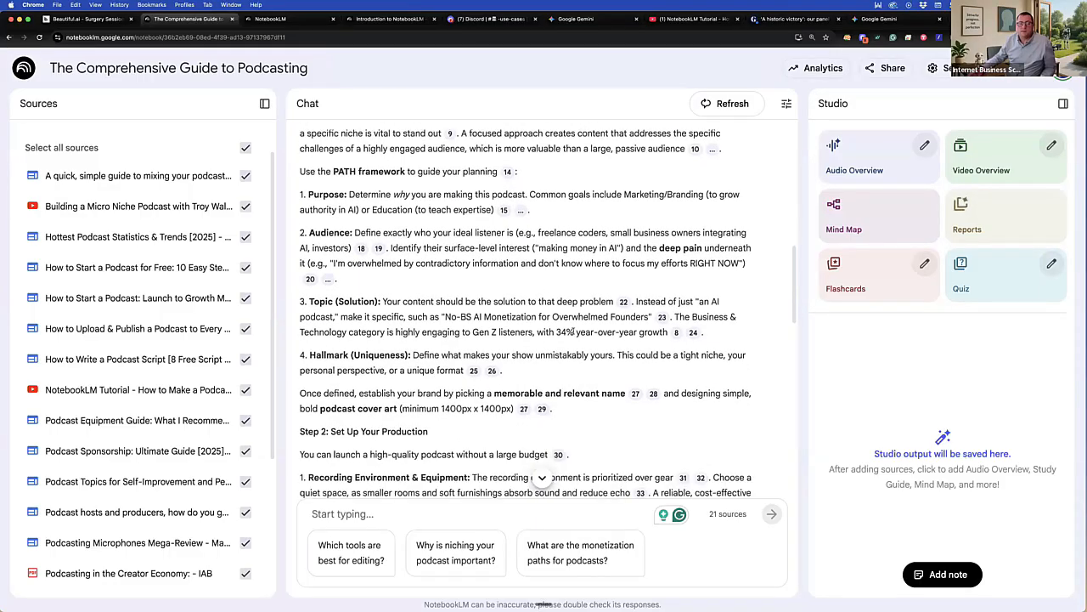
scroll(324, 358, "down", 3)
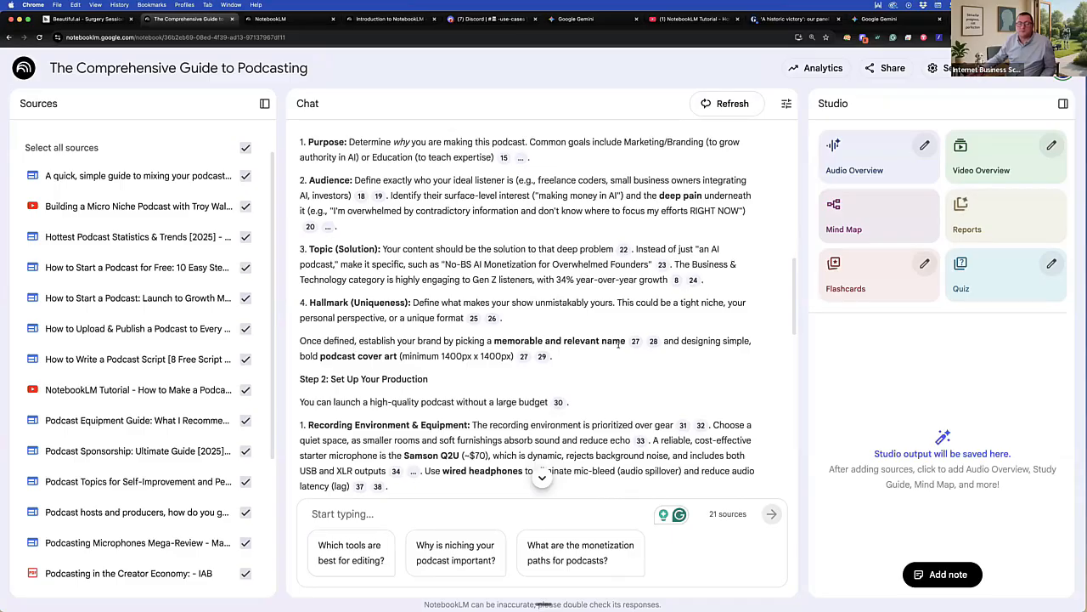
scroll(619, 343, "down", 5)
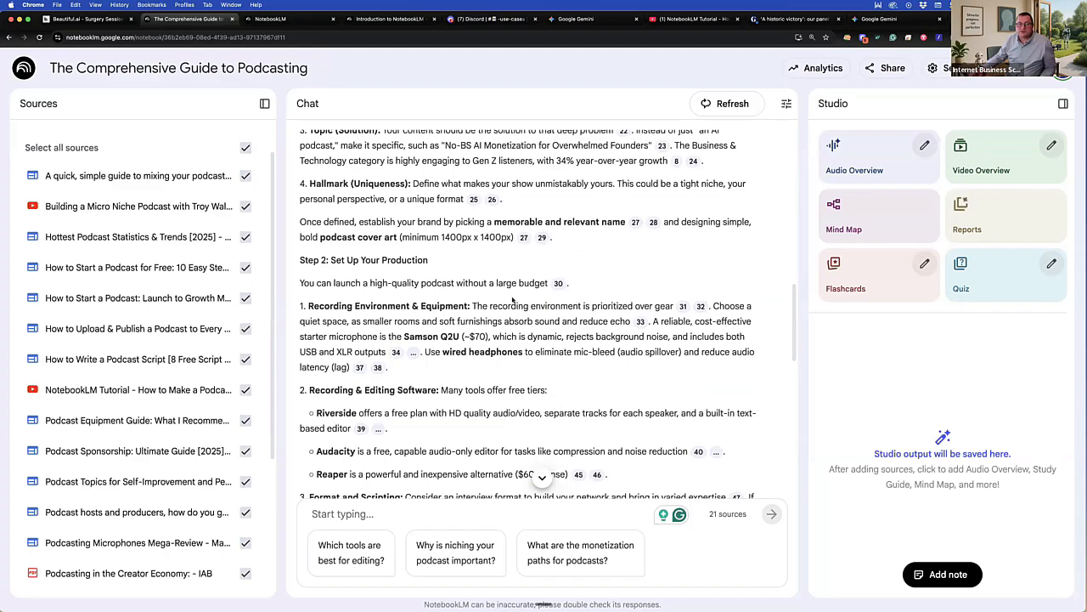
scroll(455, 283, "down", 2)
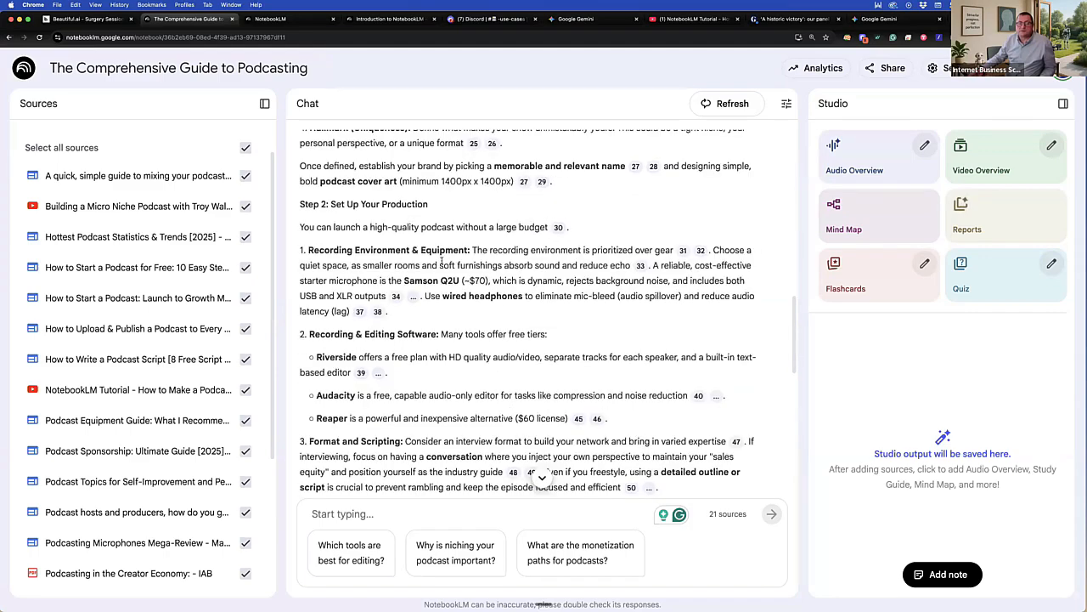
scroll(374, 287, "down", 2)
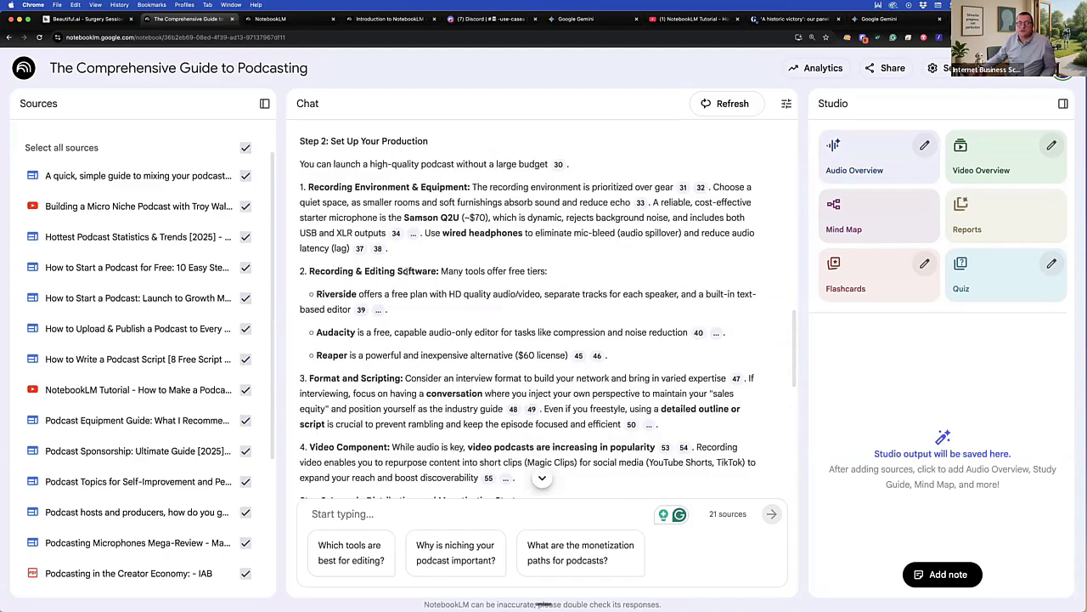
scroll(581, 286, "down", 2)
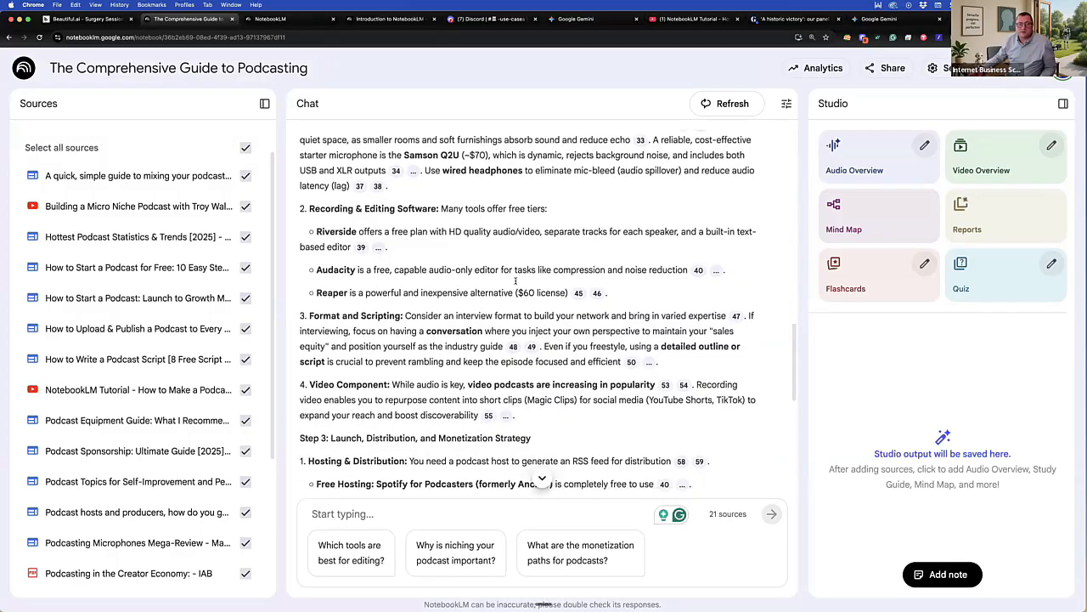
scroll(510, 282, "down", 1)
scroll(425, 297, "down", 2)
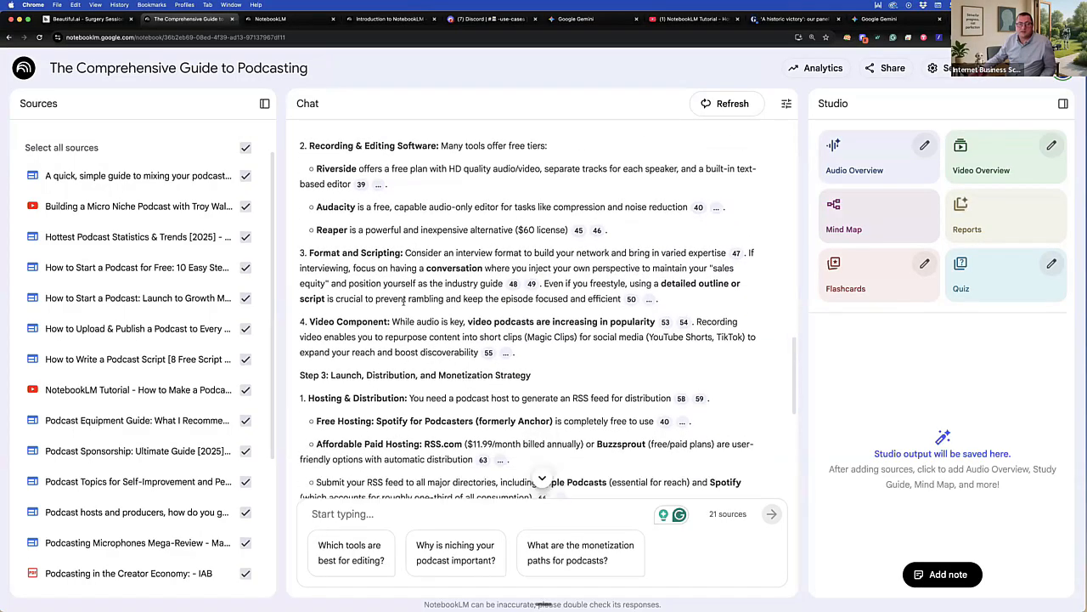
scroll(474, 295, "down", 14)
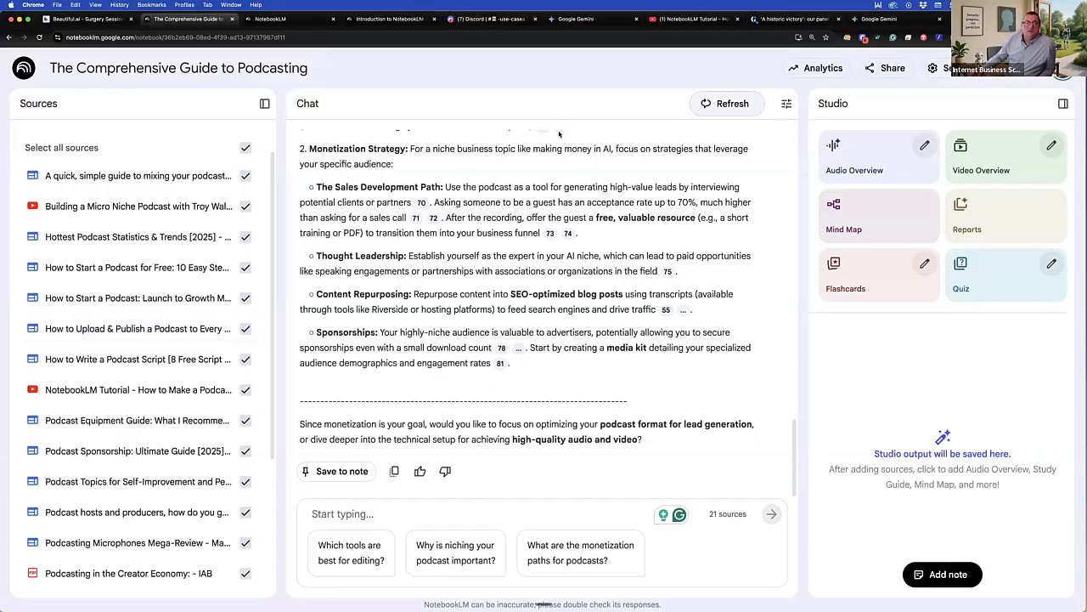
Step: Check the notebook's sharing options, including who has access and what viewers can see, and leave them without changes
left_click(892, 68)
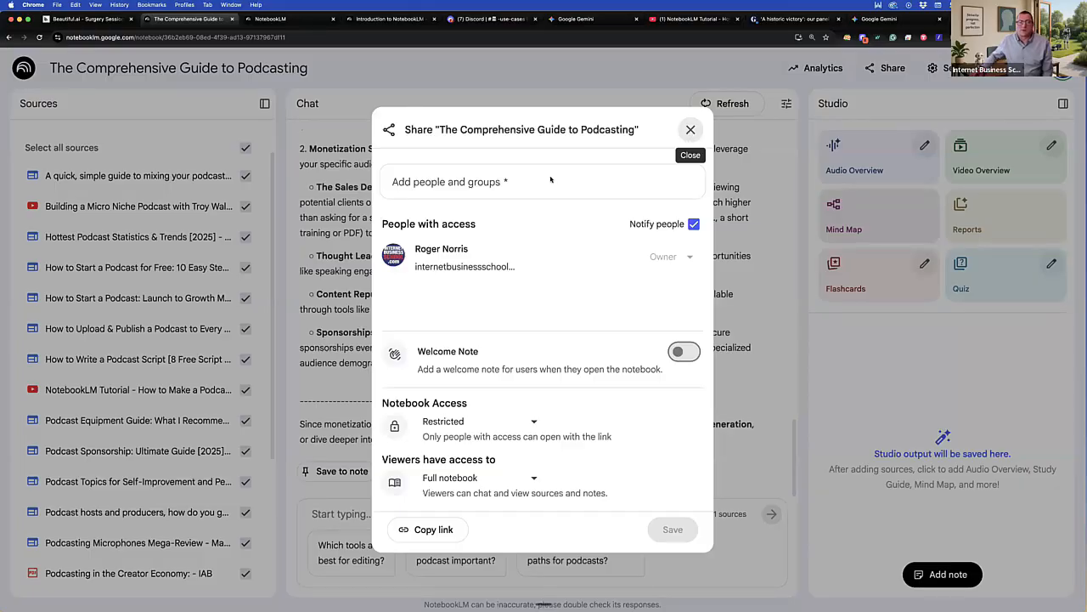
left_click(690, 131)
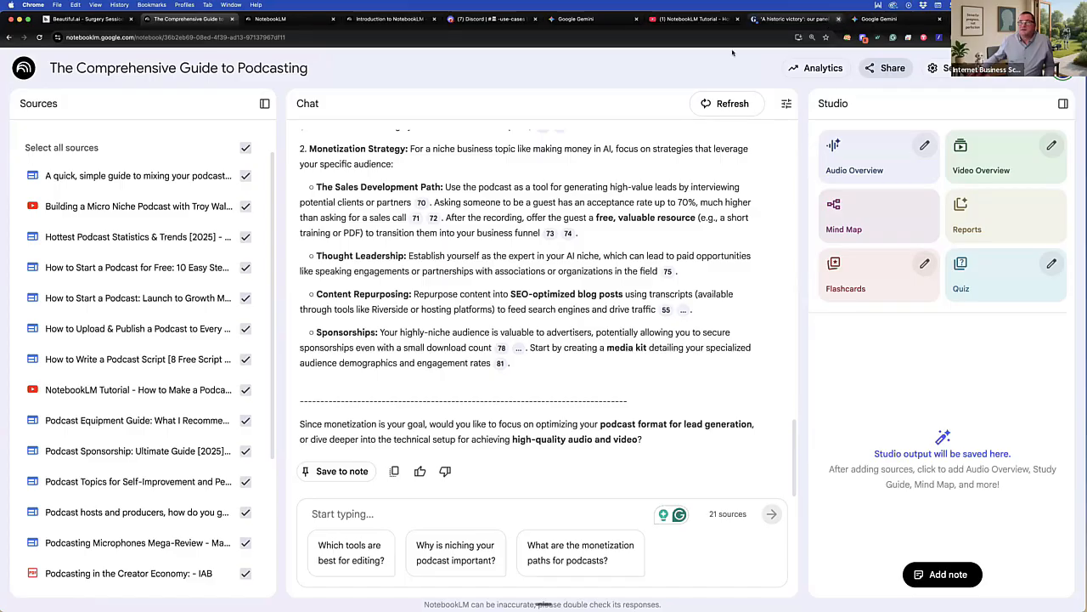
Step: Close the "A historic victory" article's browser tab and look over the list of available Google apps
left_click(838, 18)
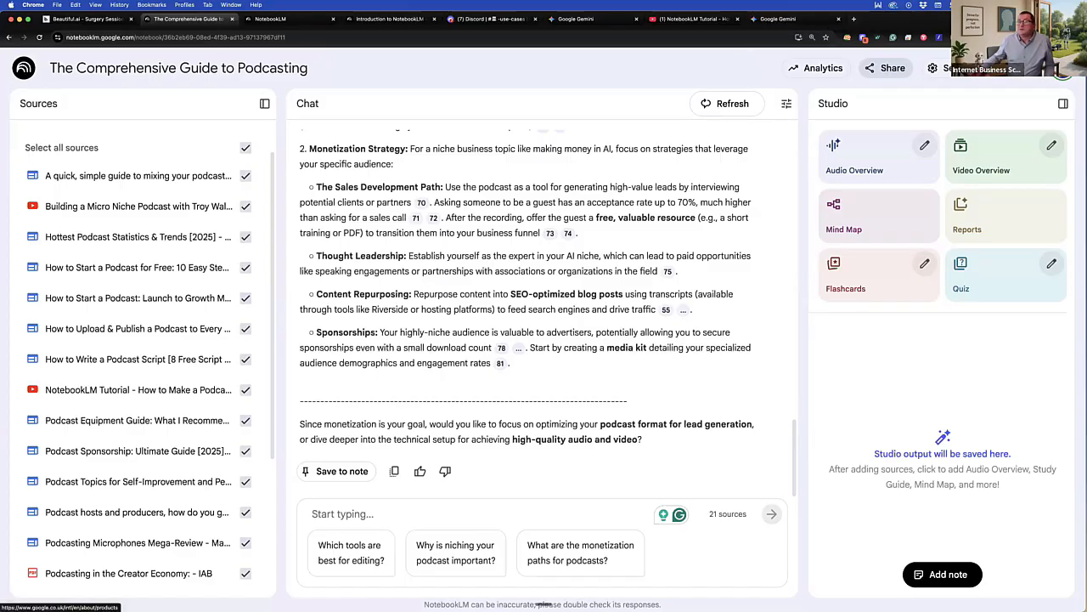
left_click(1031, 70)
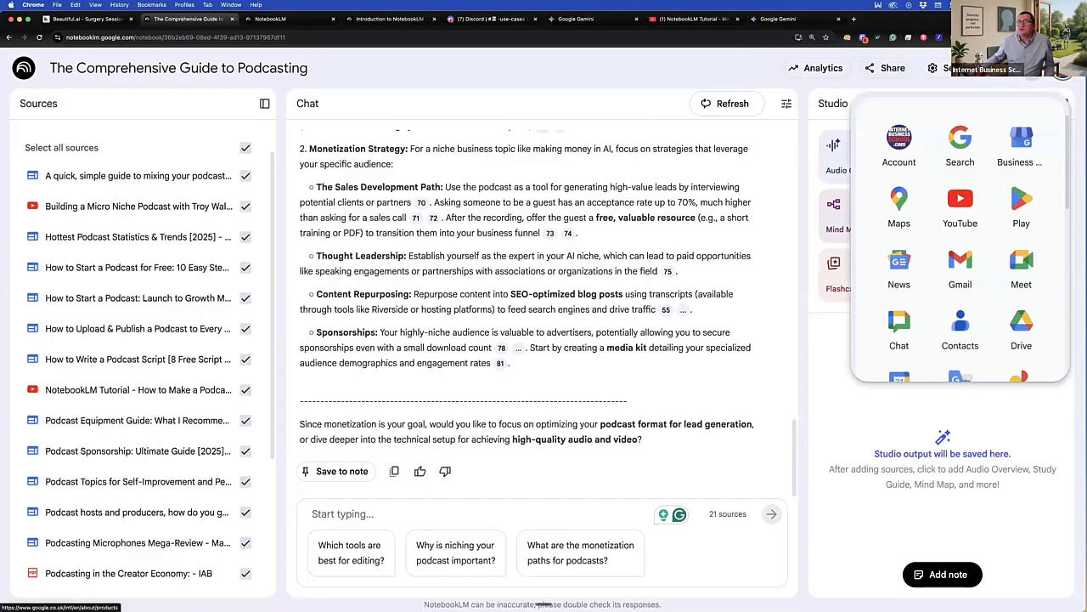
left_click(1032, 70)
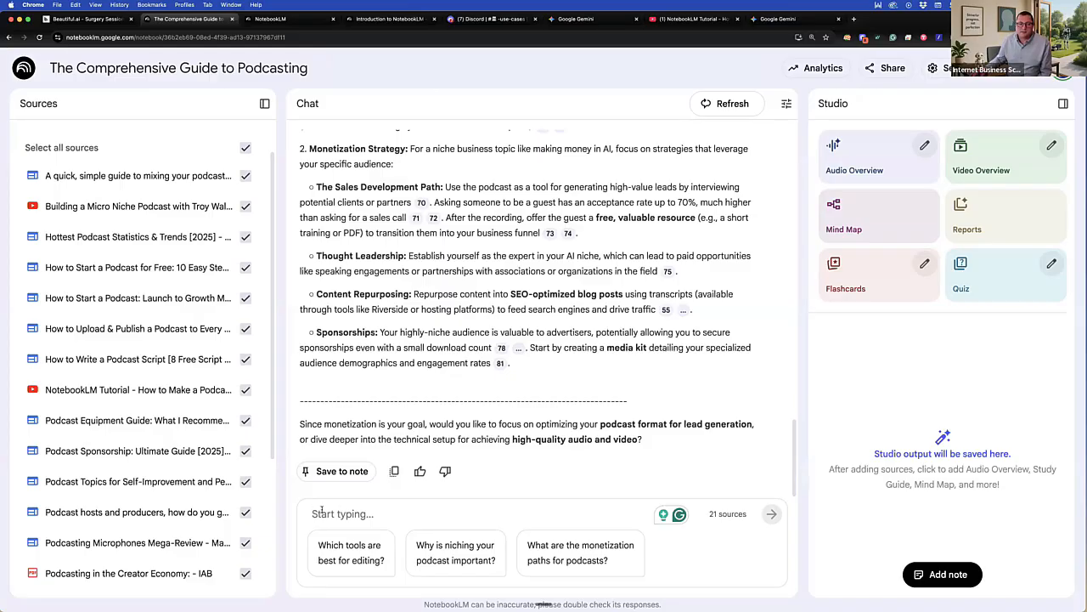
Step: Ask in the chat "if i wanted to create a course on this suggest an outline"
left_click(420, 501)
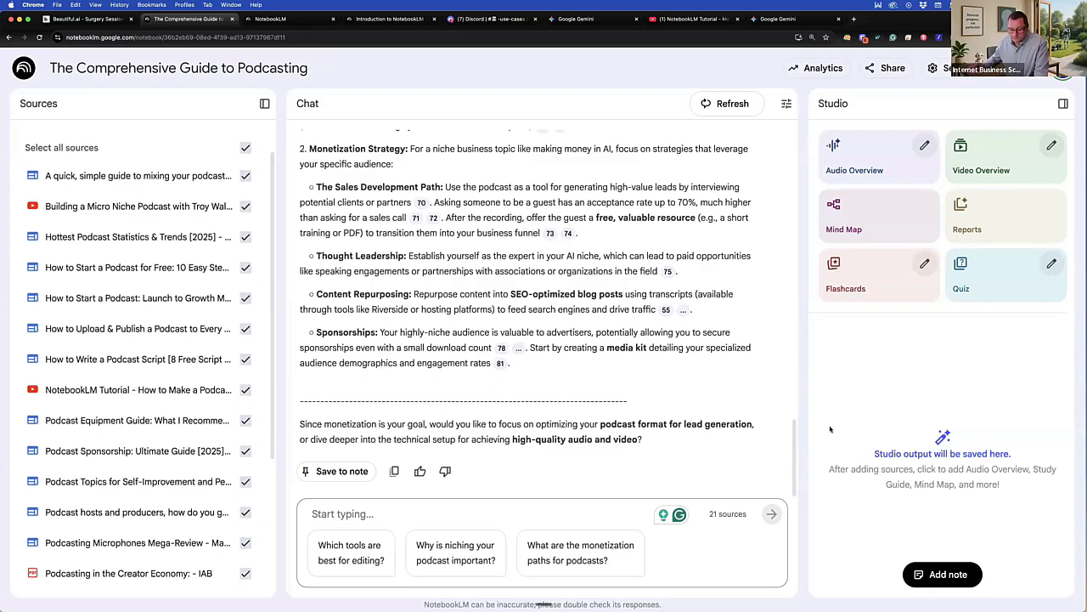
type("i")
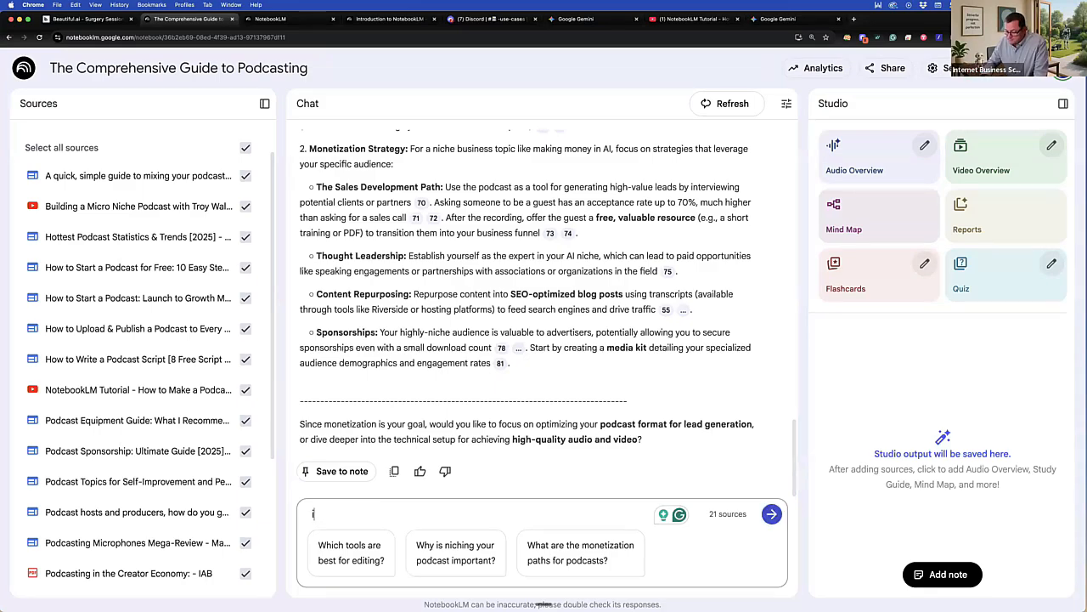
type("f i wanted to ")
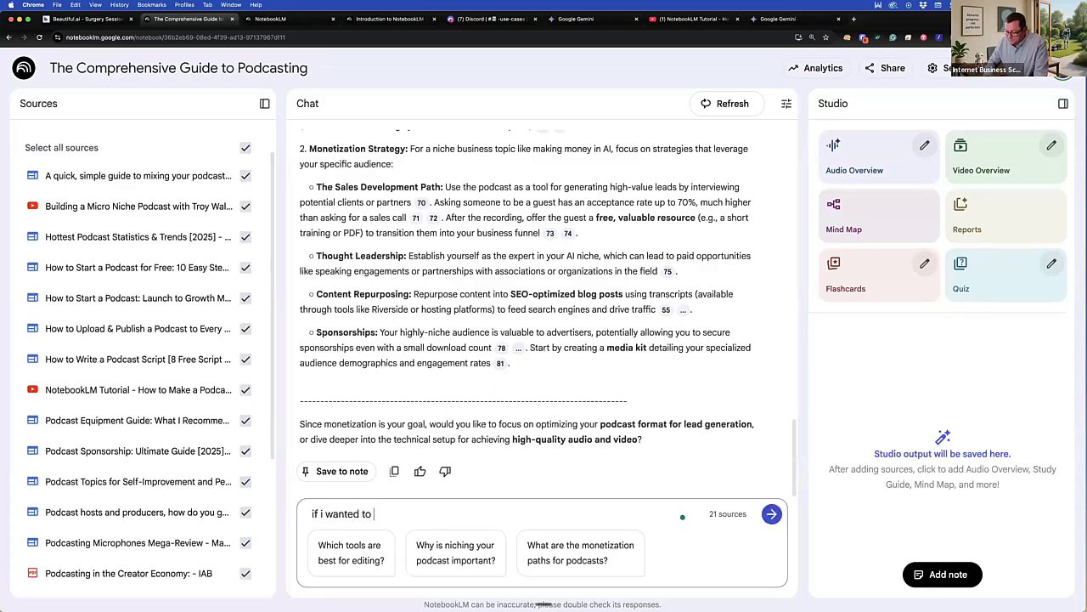
type("create a cour")
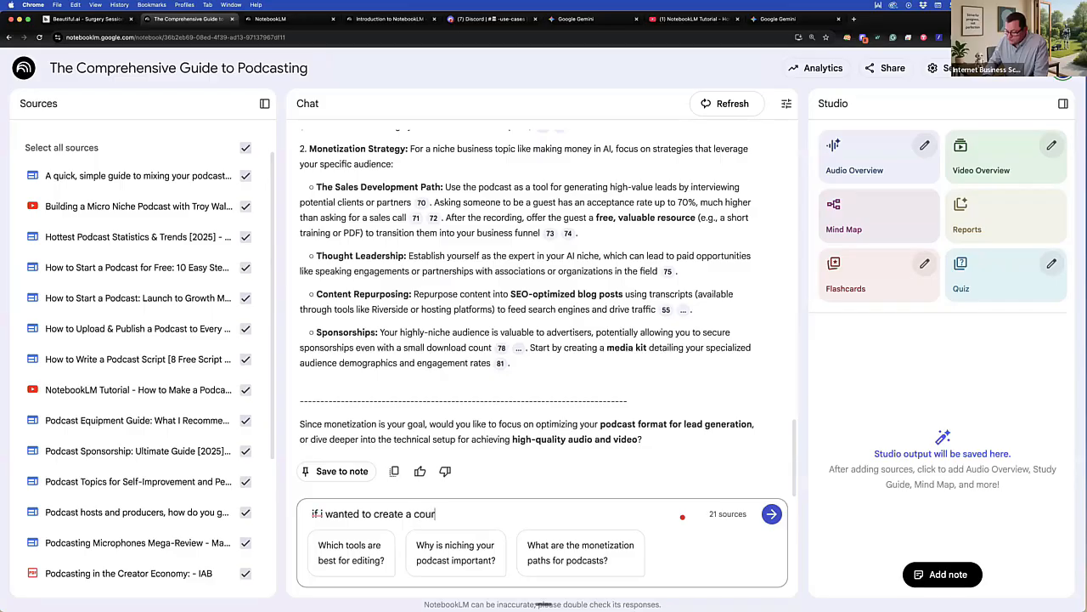
type("se on this sugg")
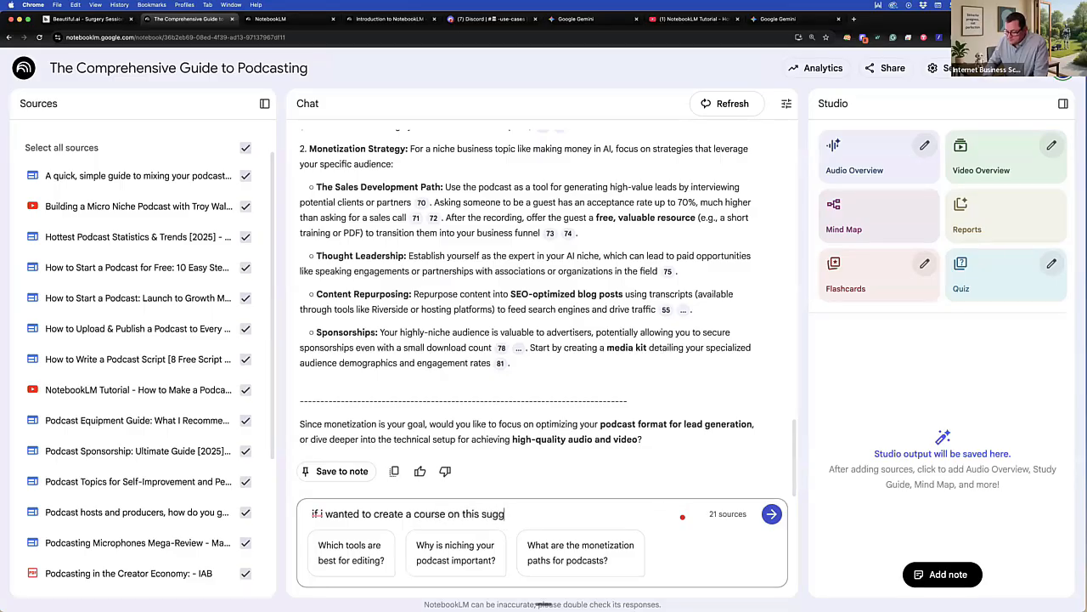
type("est an outline")
key("Return")
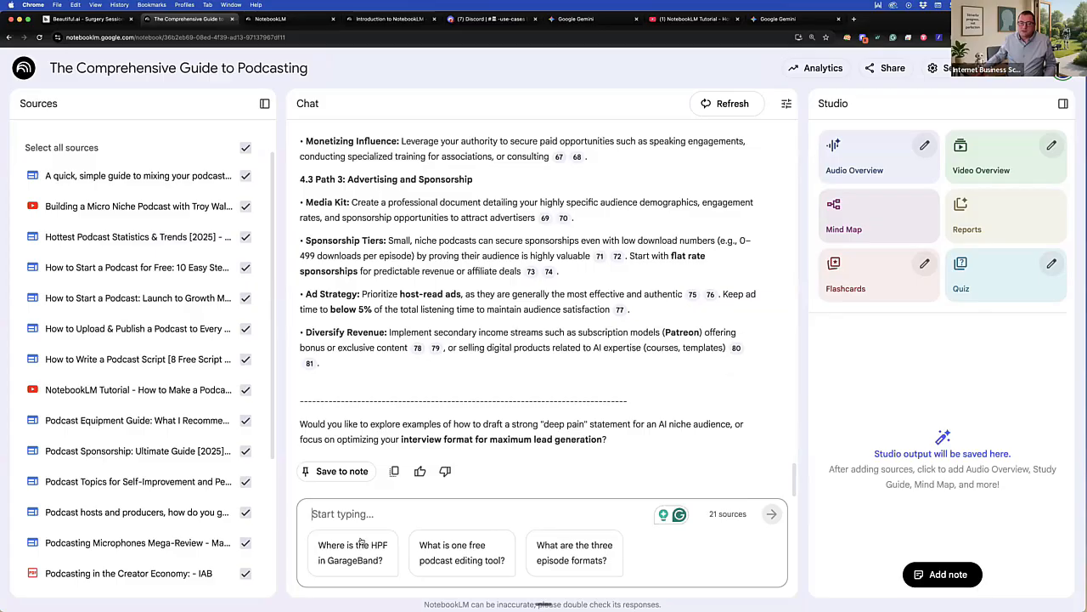
Step: Review the rest of the source list and the suggested course outline, from Module 1 on foundational strategy to the advertising and sponsorship path
left_click(341, 514)
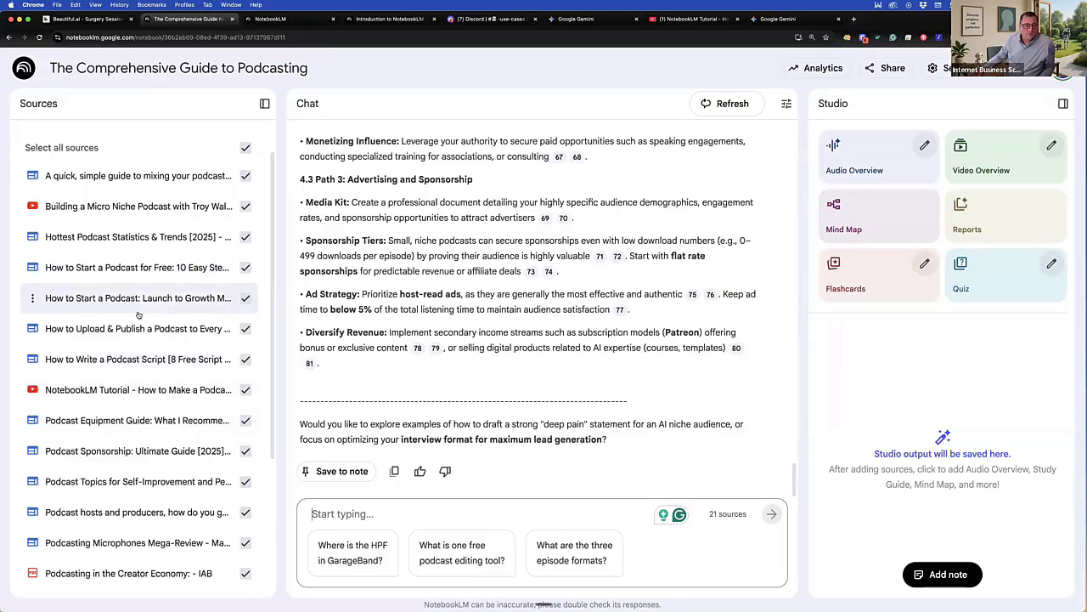
scroll(136, 314, "down", 5)
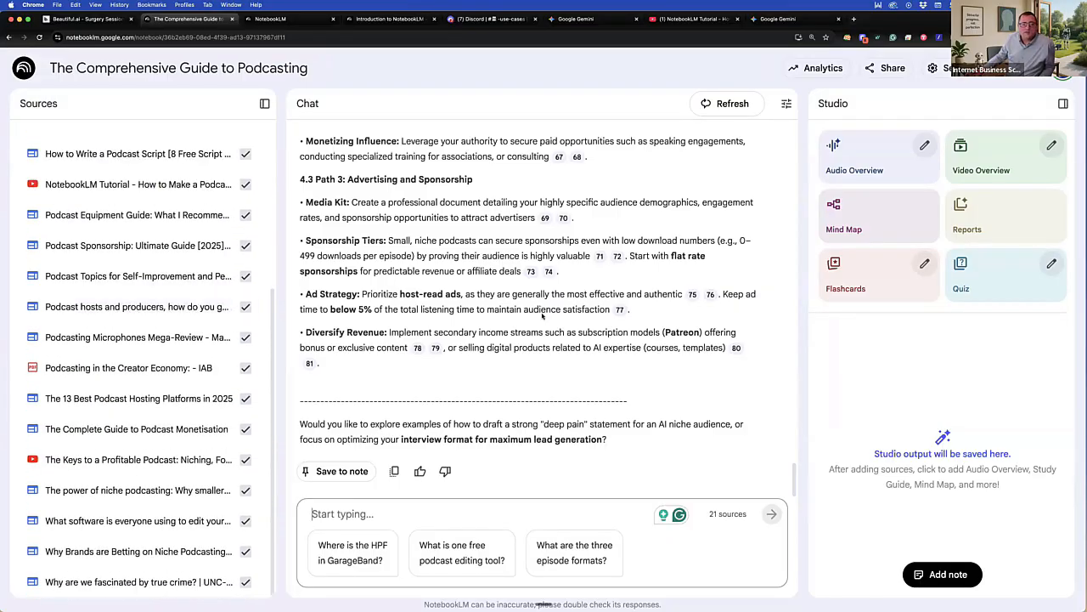
scroll(510, 289, "up", 10)
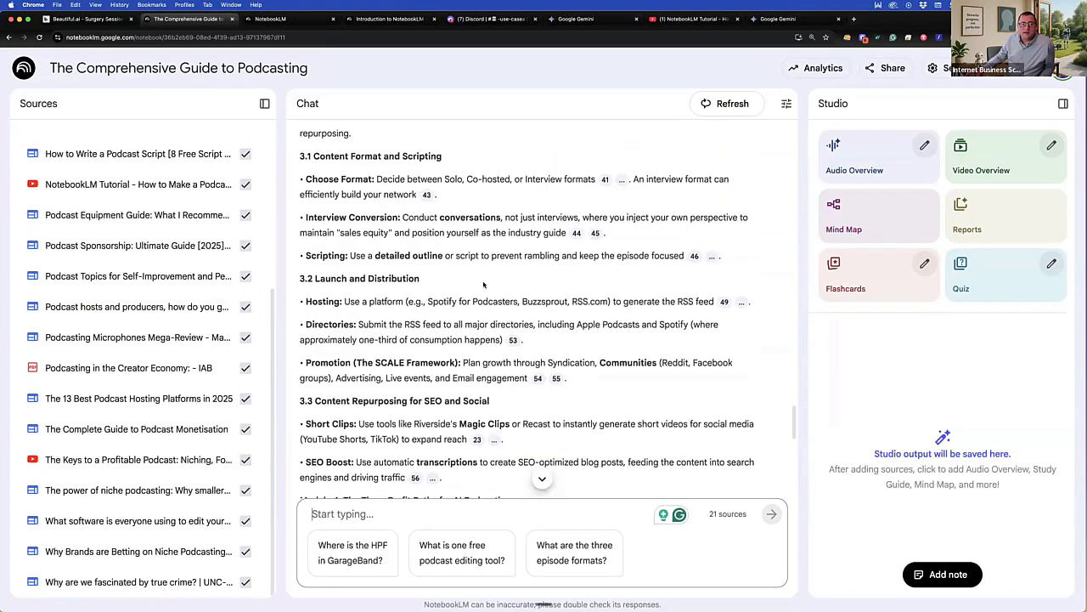
scroll(484, 284, "up", 2)
scroll(536, 408, "down", 10)
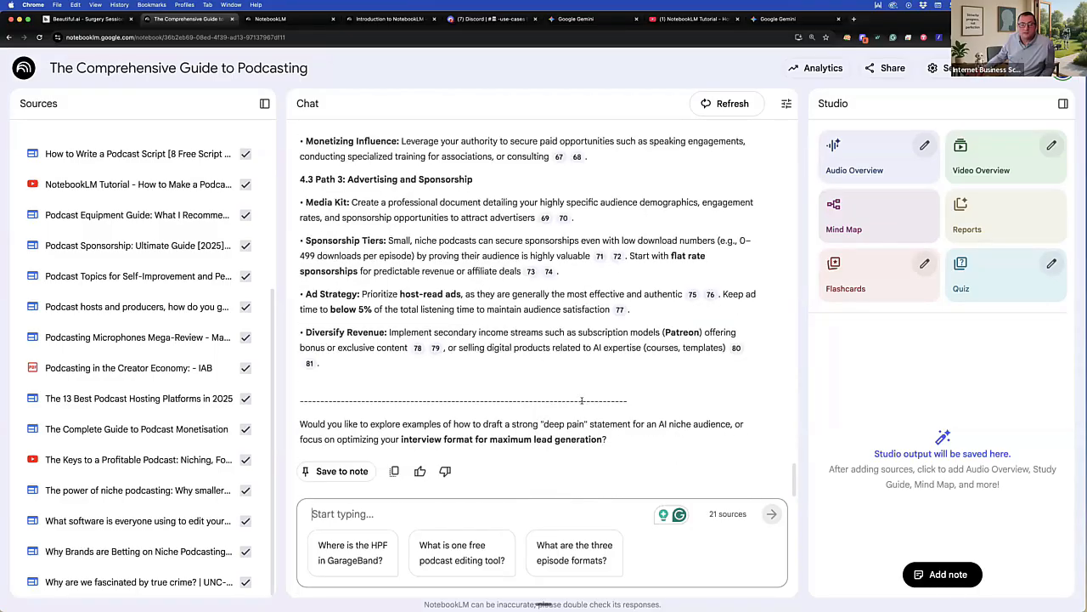
scroll(582, 400, "up", 15)
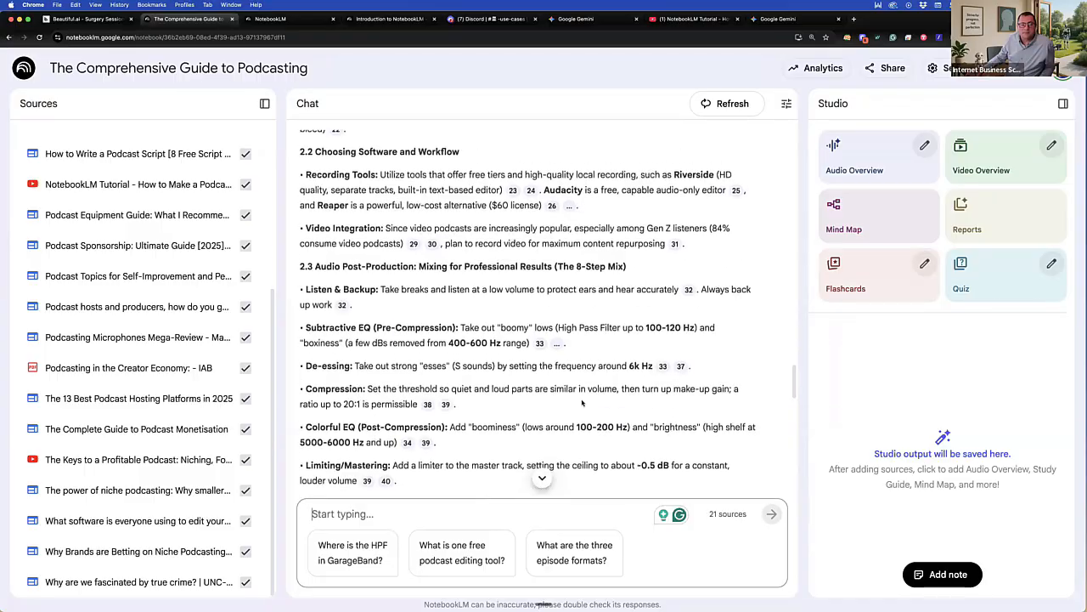
scroll(582, 402, "up", 10)
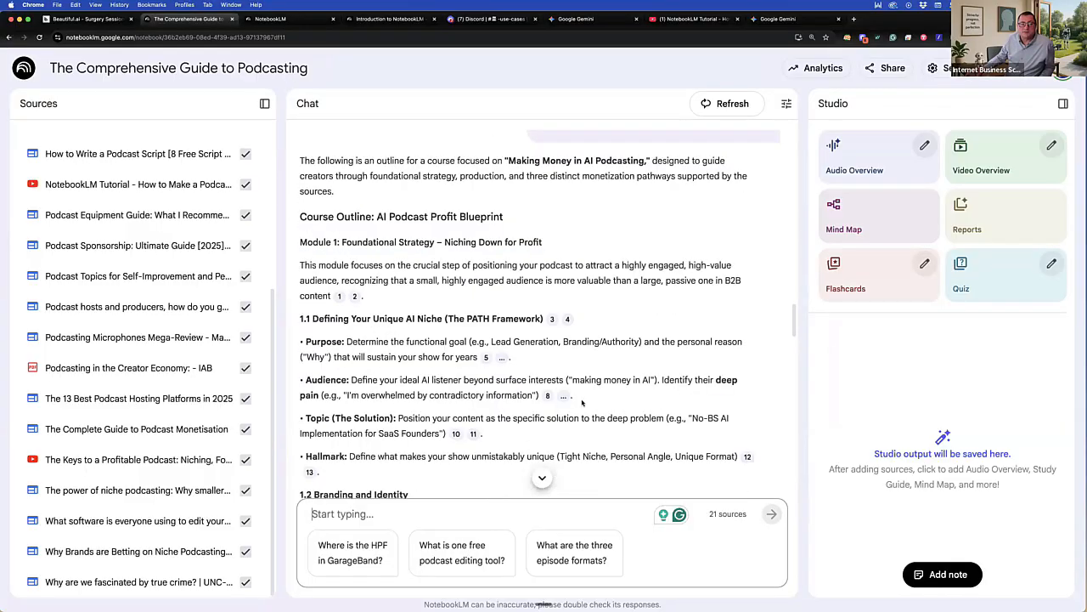
scroll(582, 403, "up", 3)
scroll(610, 293, "down", 2)
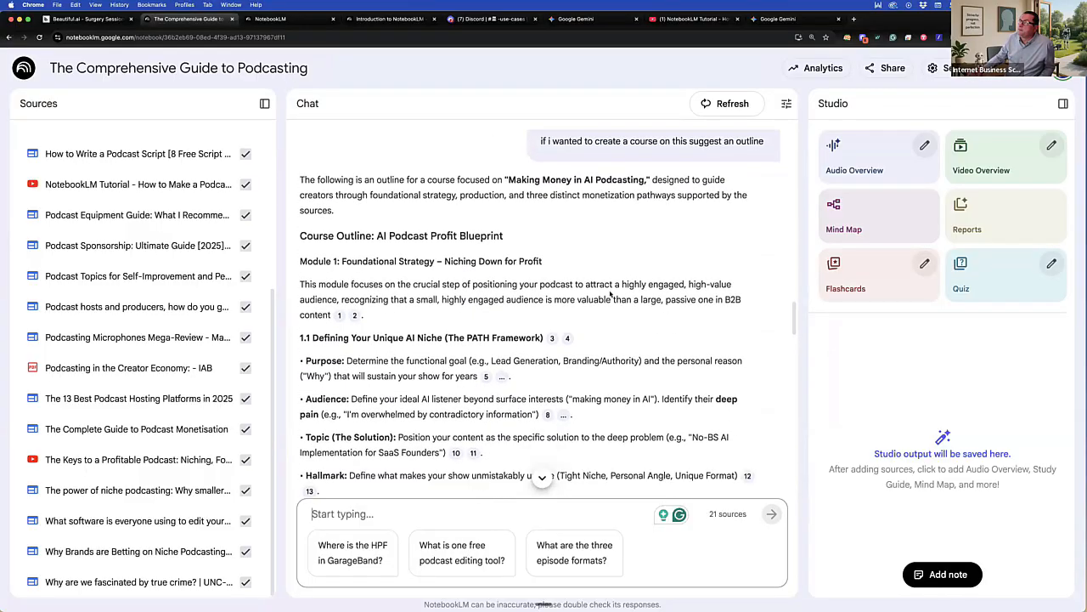
scroll(560, 293, "down", 3)
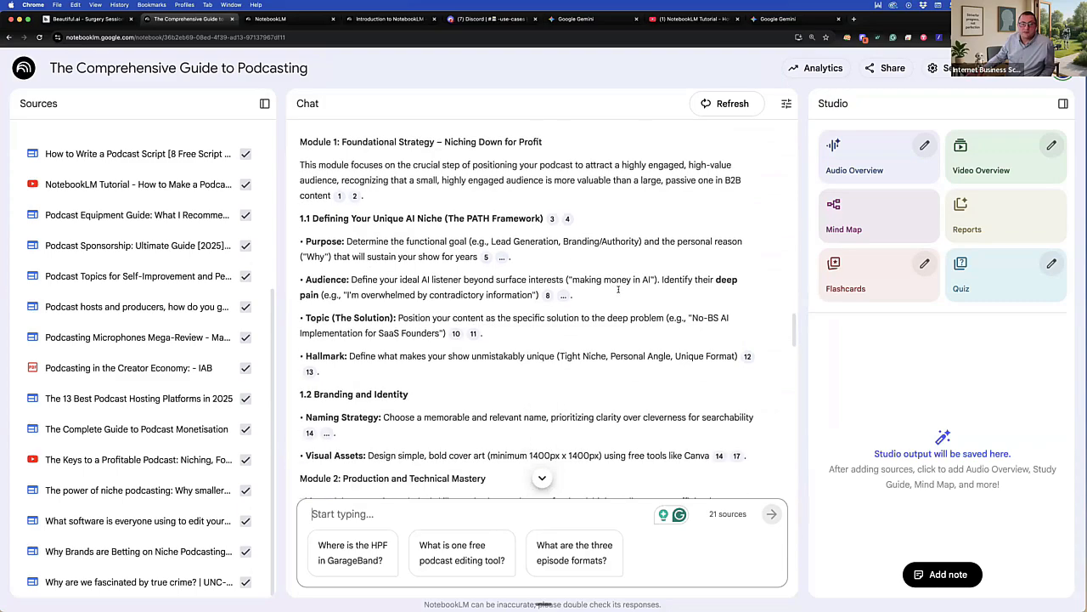
scroll(638, 287, "down", 15)
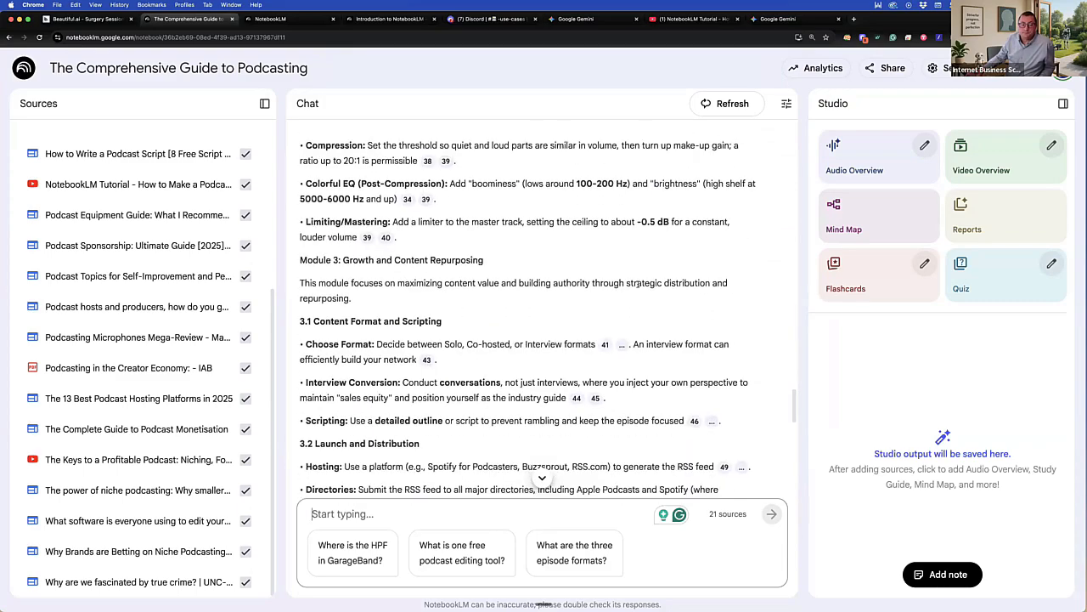
scroll(632, 289, "down", 5)
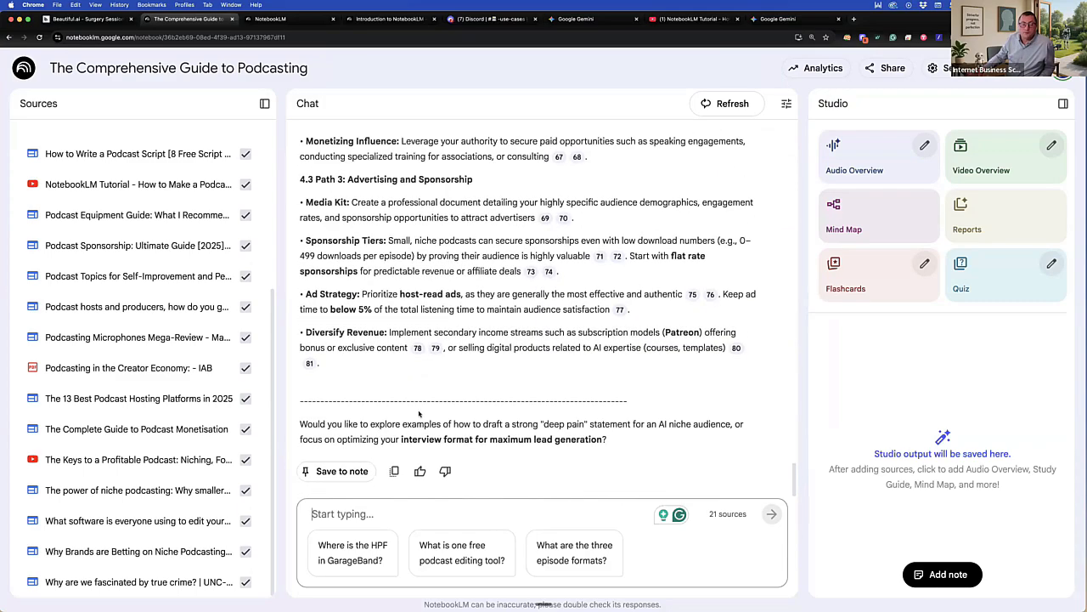
Step: Save the course outline answer as a note and generate an Audio Overview from the notebook's sources
left_click(340, 472)
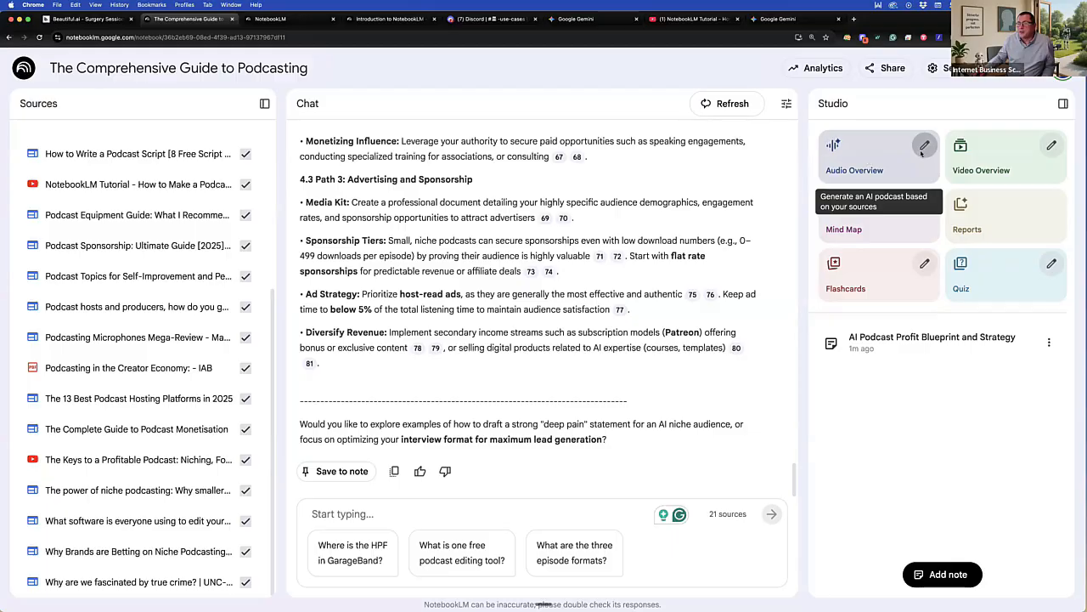
left_click(849, 169)
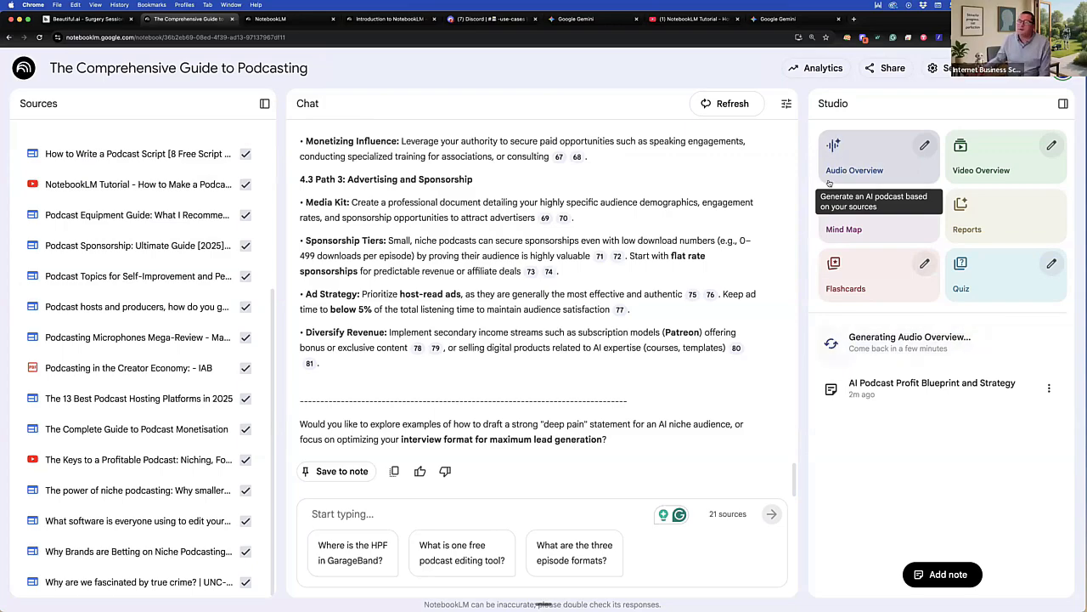
Step: Generate a mind map from the sources, and open the Blog Post report's customization to review its default prompt
left_click(854, 226)
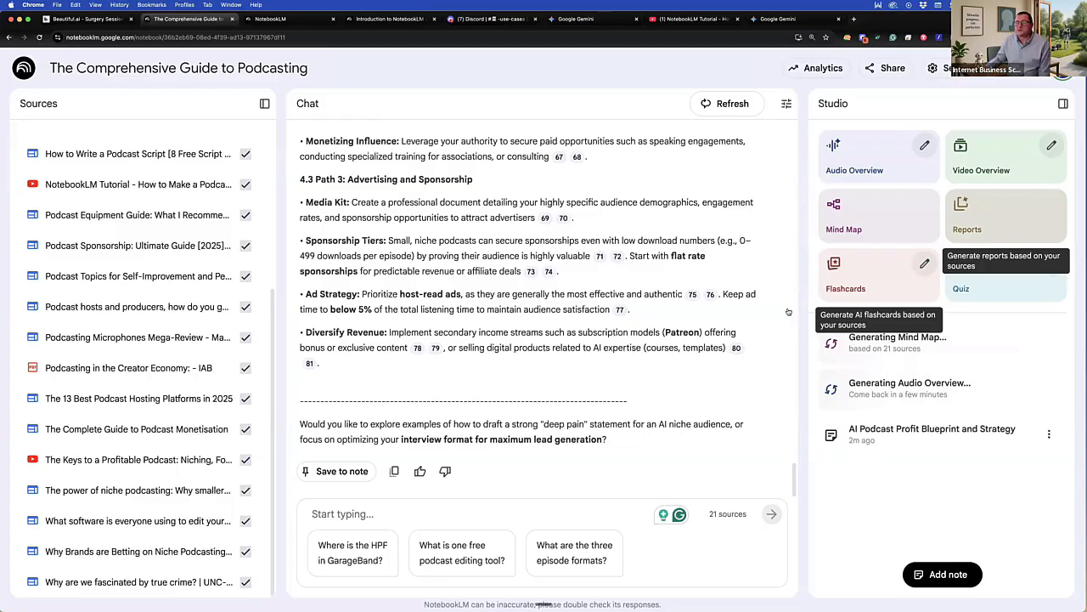
left_click(974, 213)
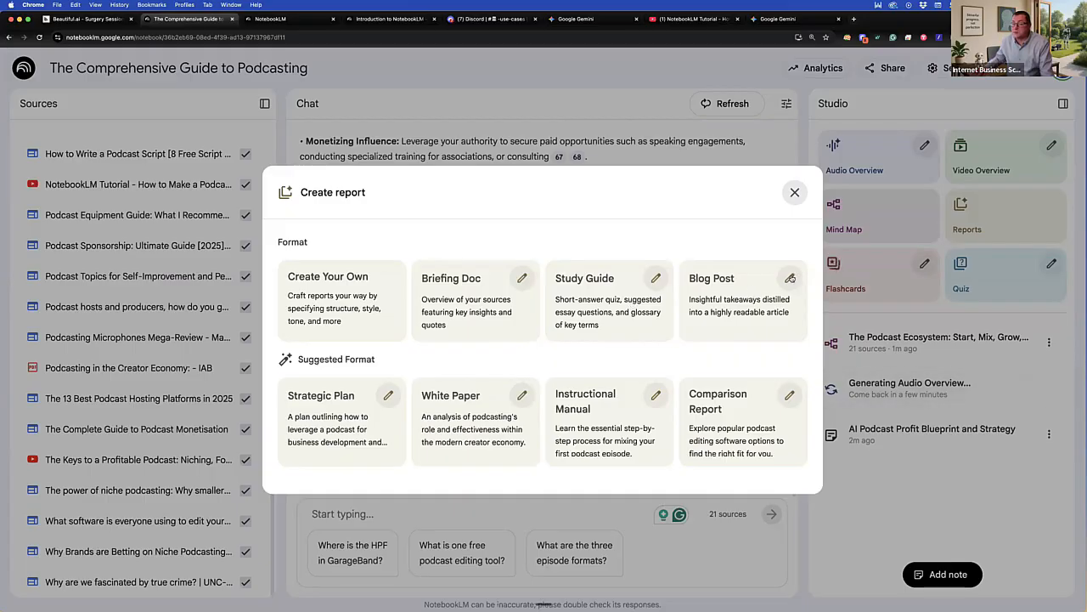
left_click(791, 278)
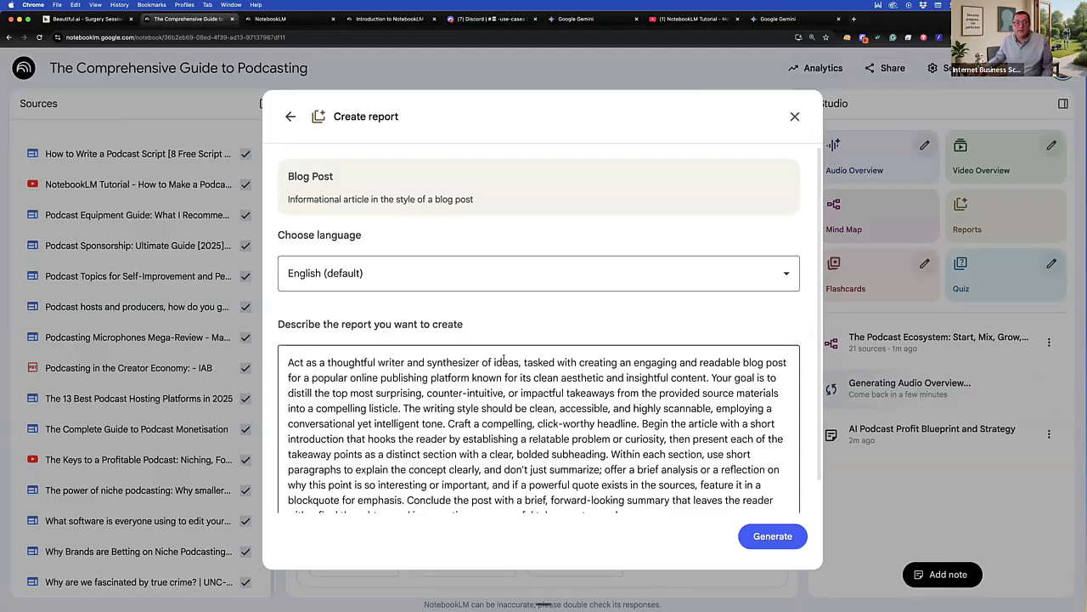
scroll(502, 361, "down", 1)
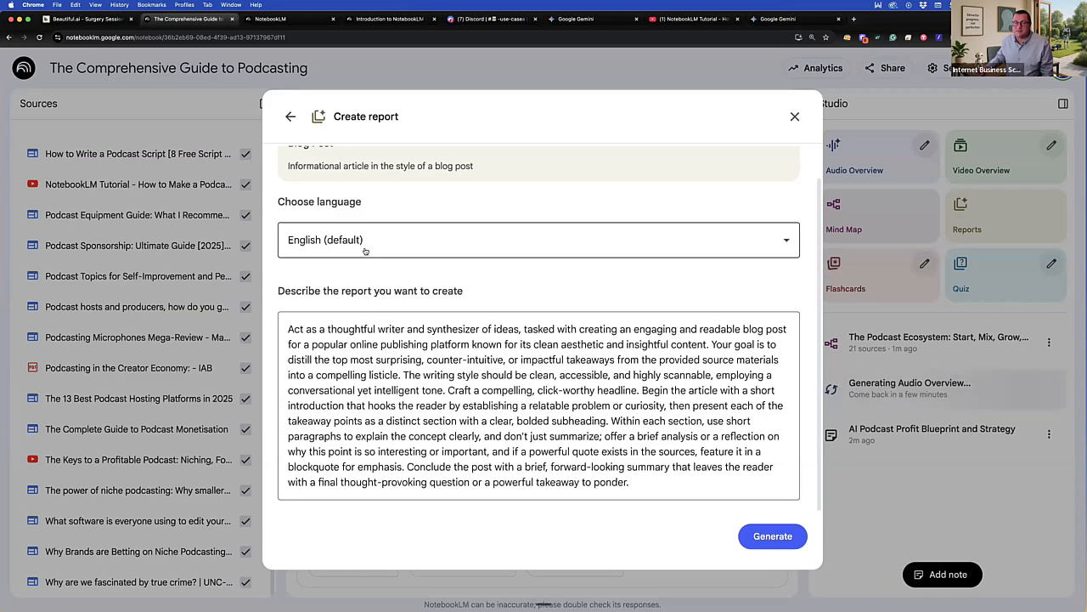
scroll(416, 213, "up", 2)
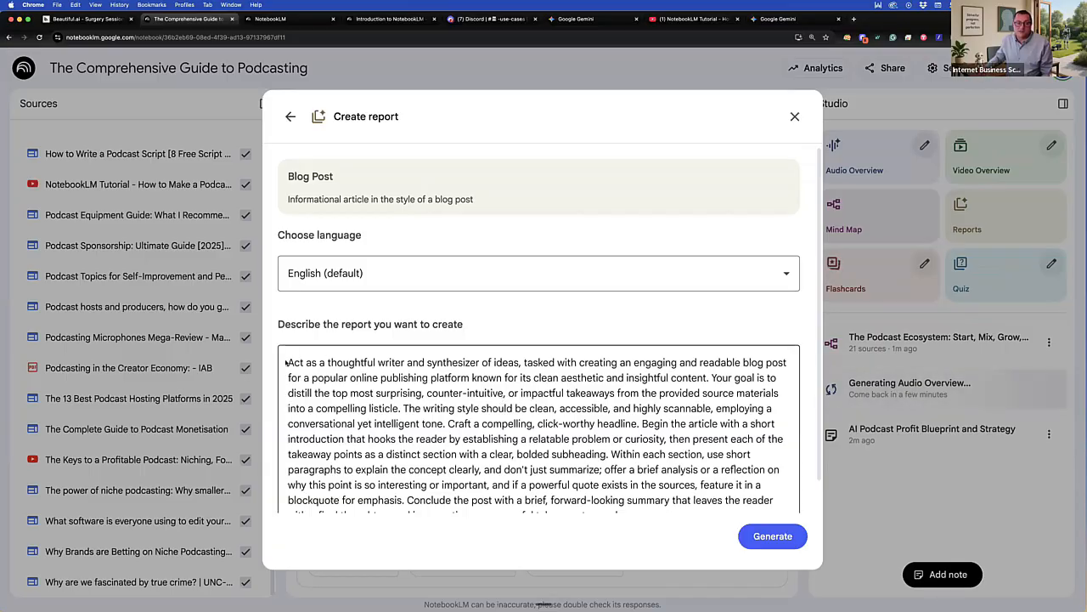
left_click(316, 366)
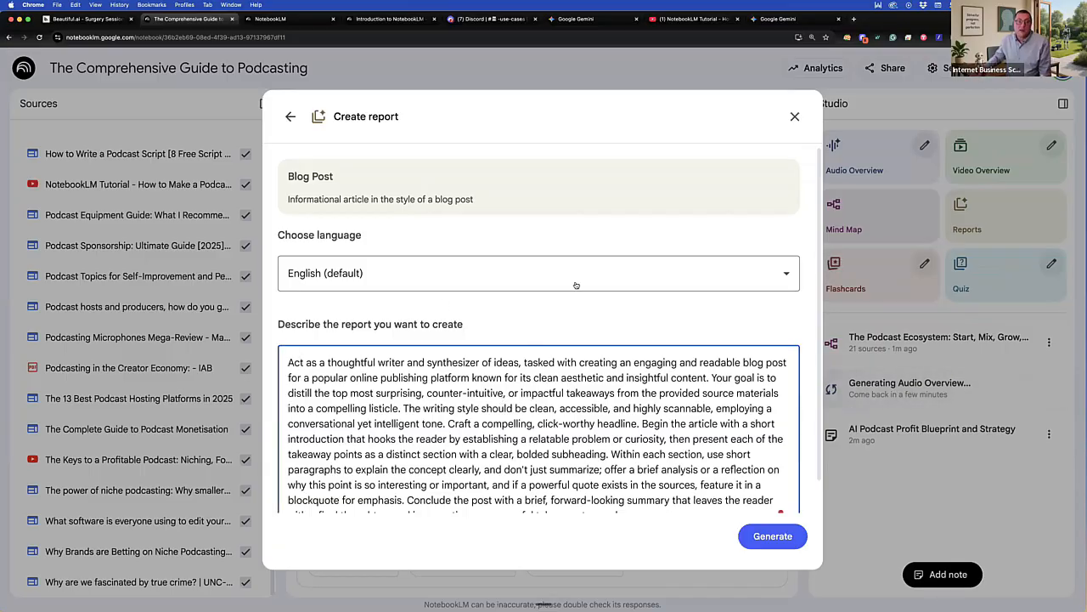
Step: Examine the languages offered for the Blog Post report, from Afrikaans through to the Asian languages at the end of the list
left_click(780, 272)
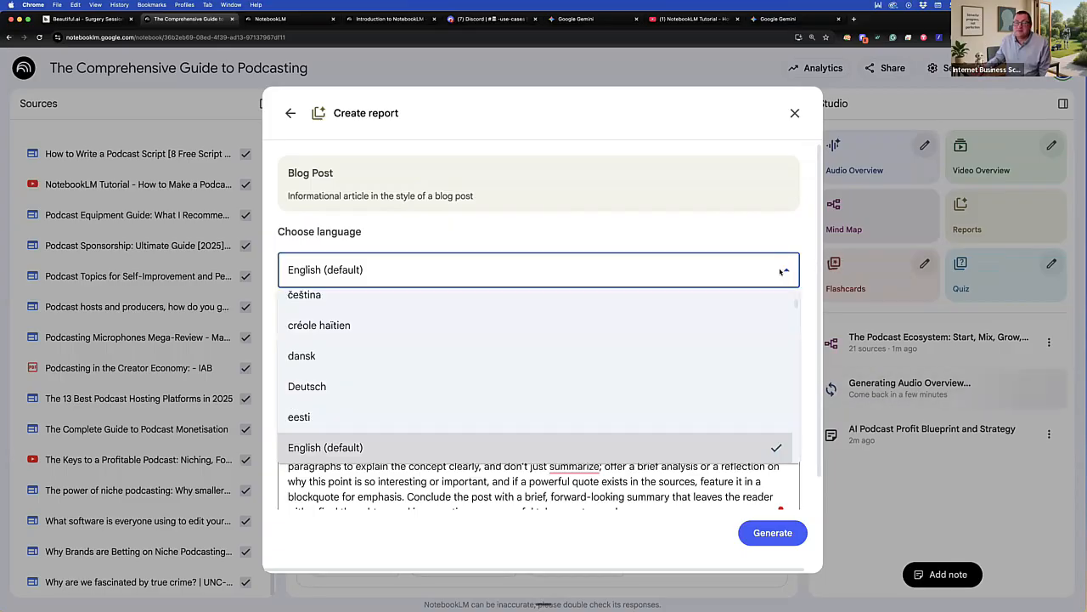
scroll(629, 354, "up", 4)
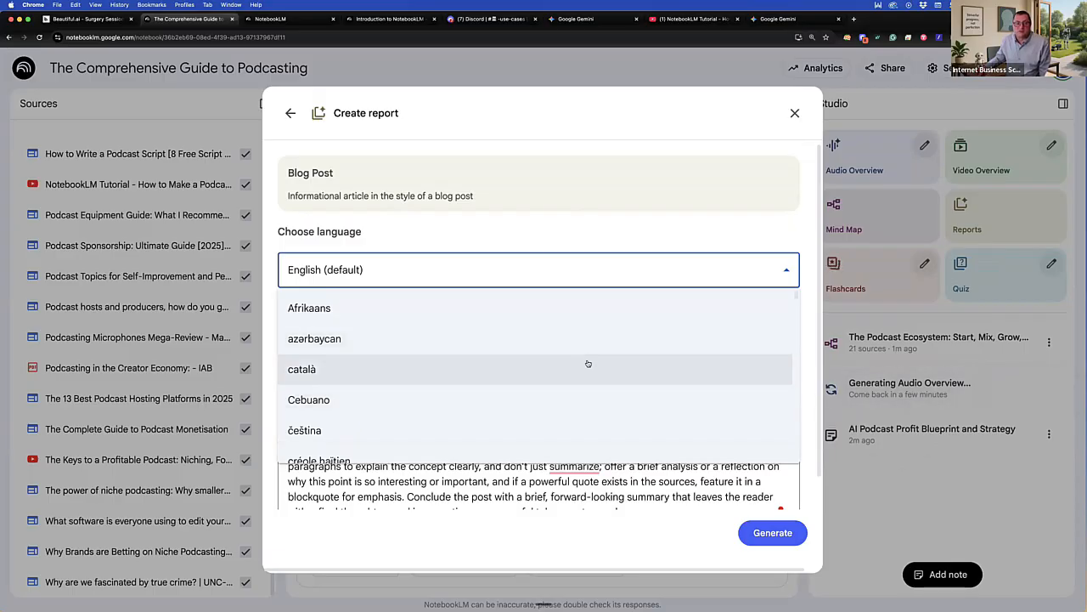
scroll(587, 363, "down", 2)
scroll(536, 374, "down", 2)
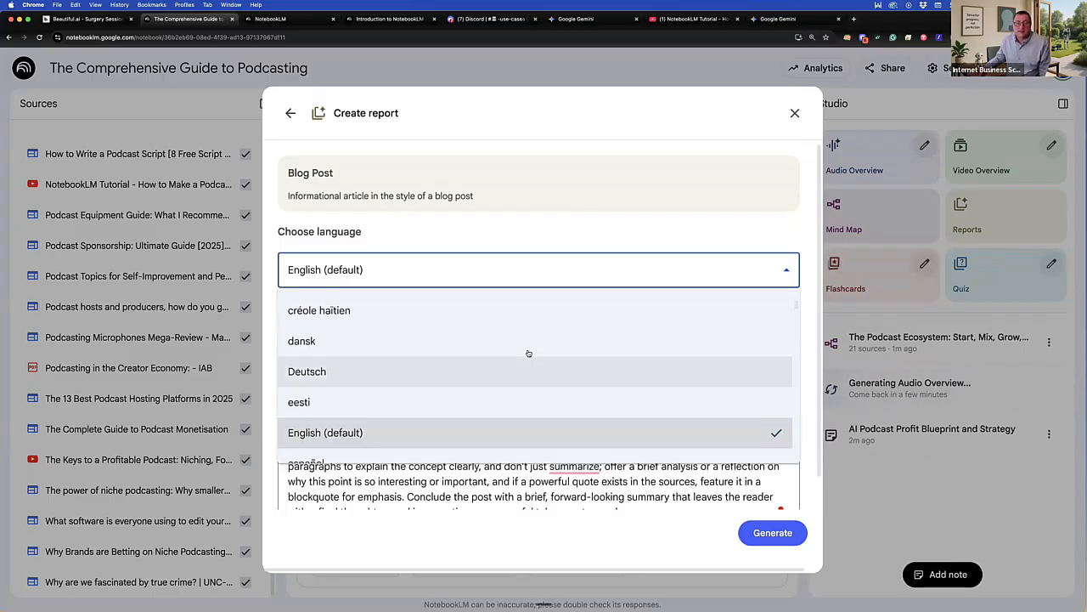
scroll(459, 356, "down", 4)
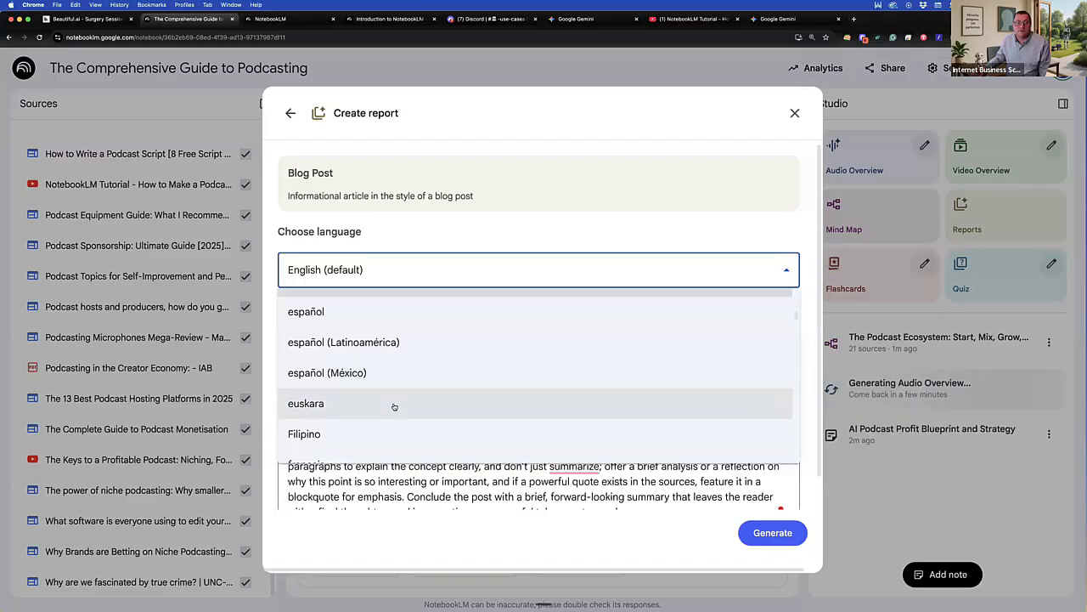
scroll(583, 403, "down", 3)
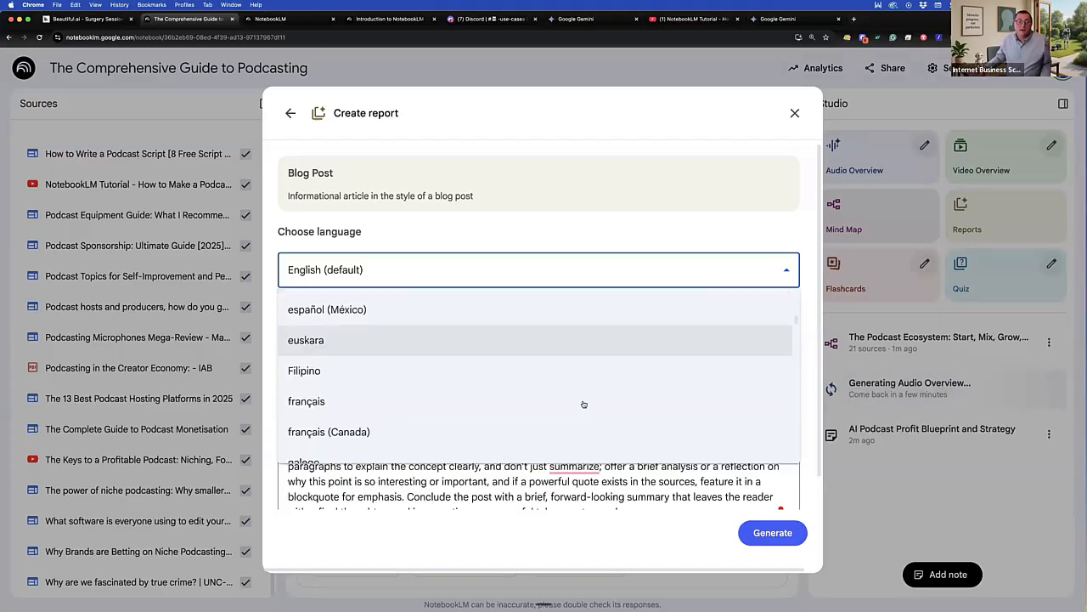
scroll(584, 403, "down", 3)
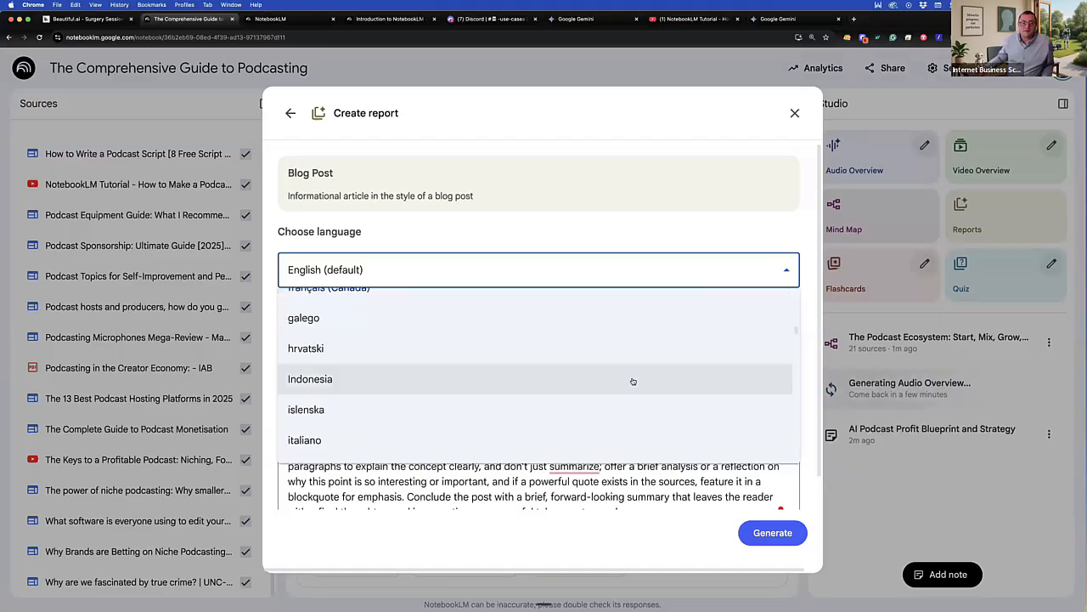
scroll(633, 382, "down", 3)
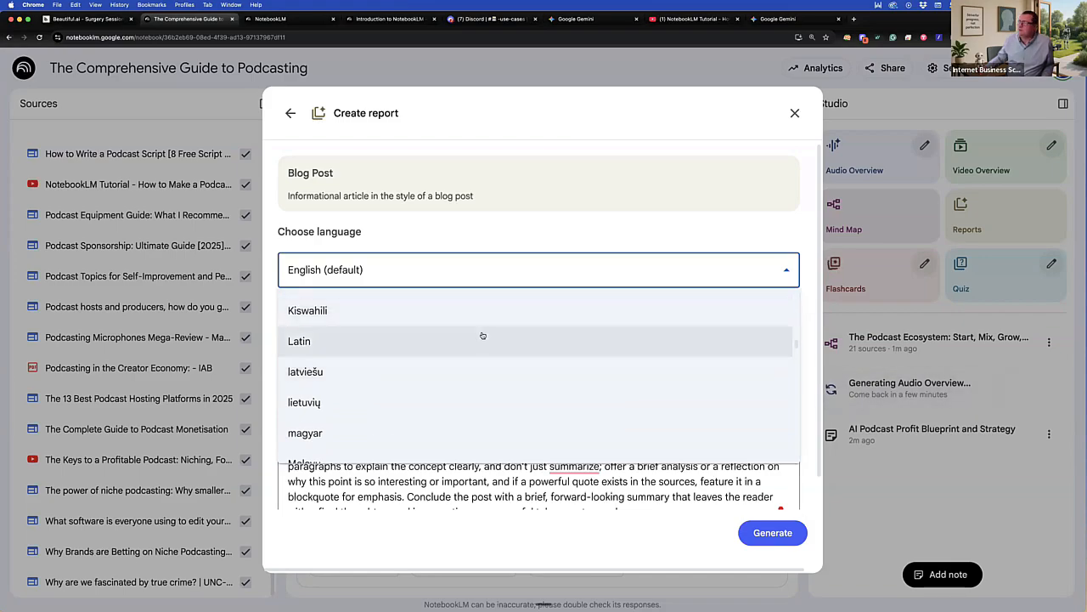
scroll(602, 316, "down", 2)
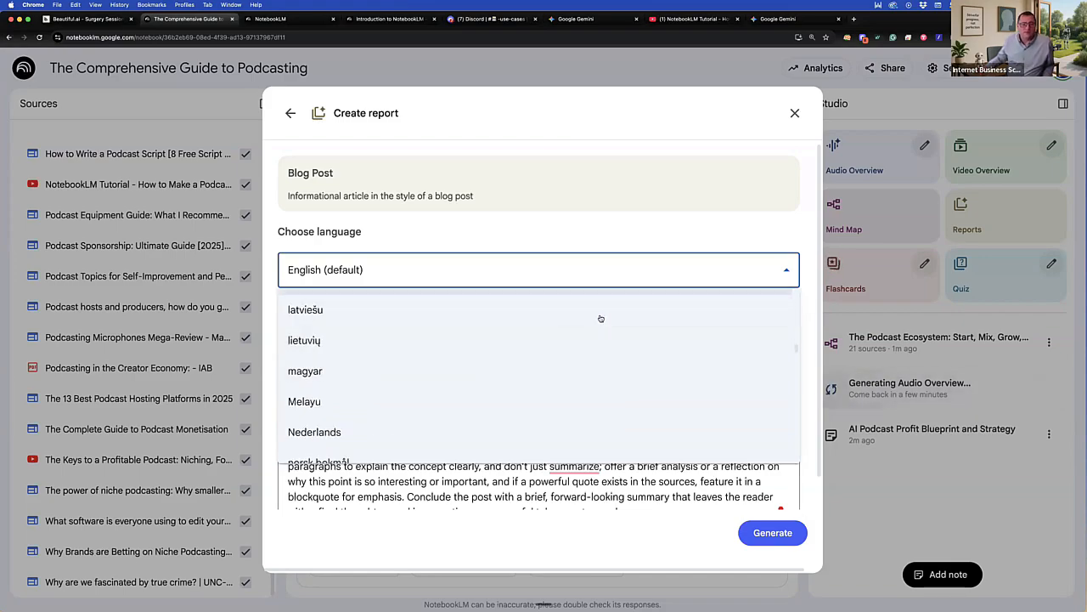
scroll(601, 318, "down", 6)
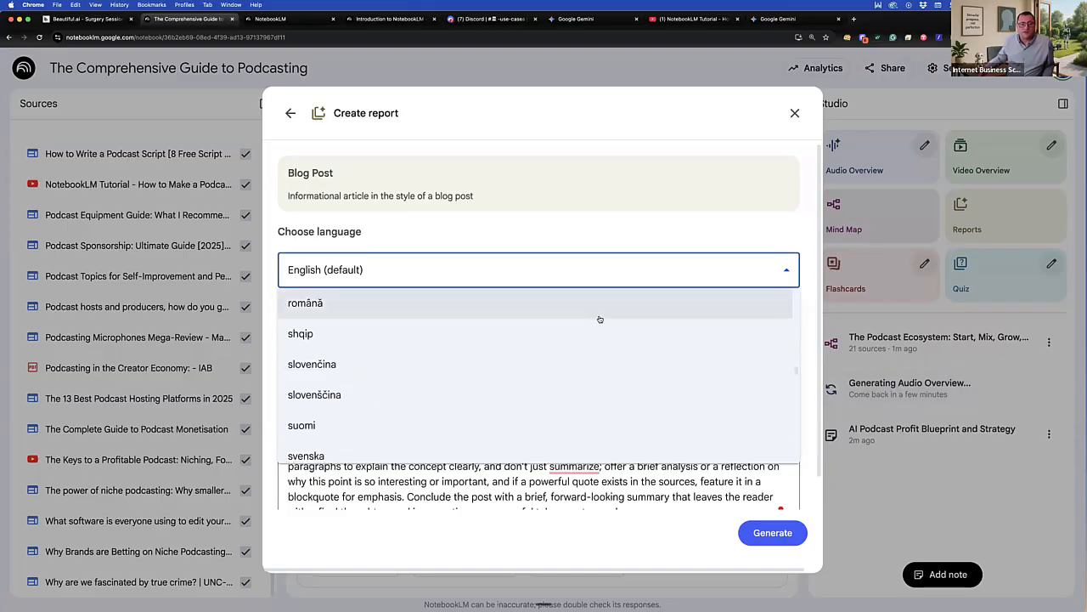
scroll(599, 318, "down", 7)
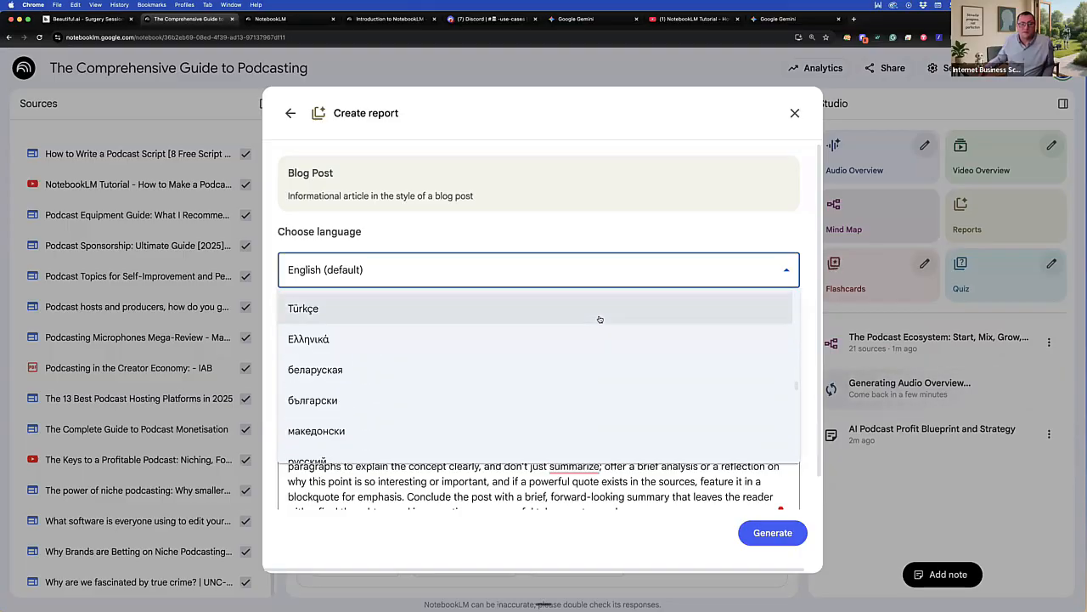
scroll(600, 319, "down", 2)
scroll(600, 319, "down", 4)
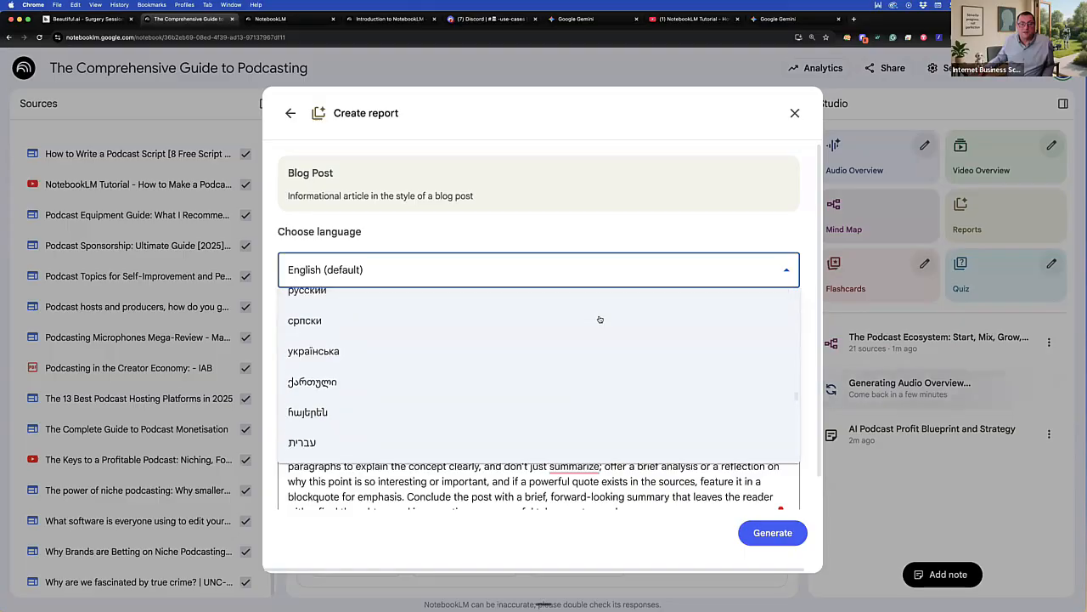
scroll(599, 319, "down", 7)
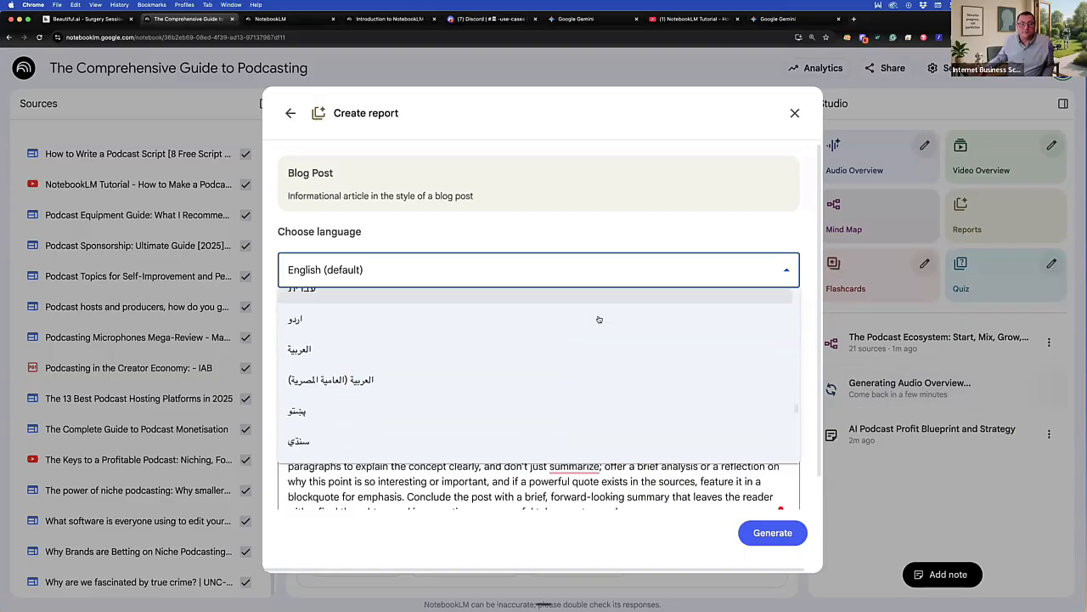
scroll(599, 320, "down", 10)
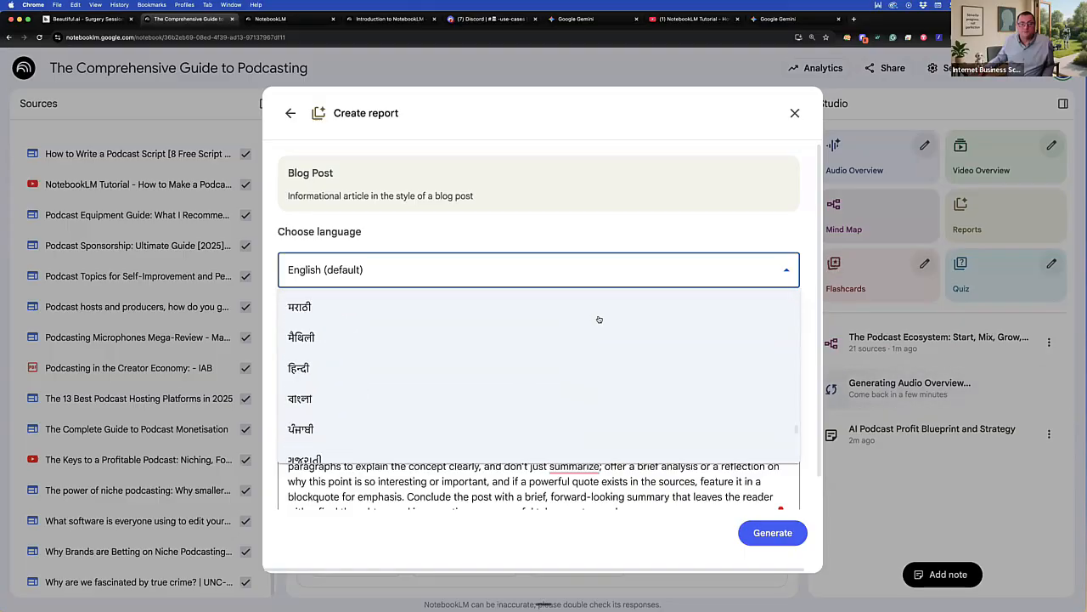
scroll(599, 319, "down", 5)
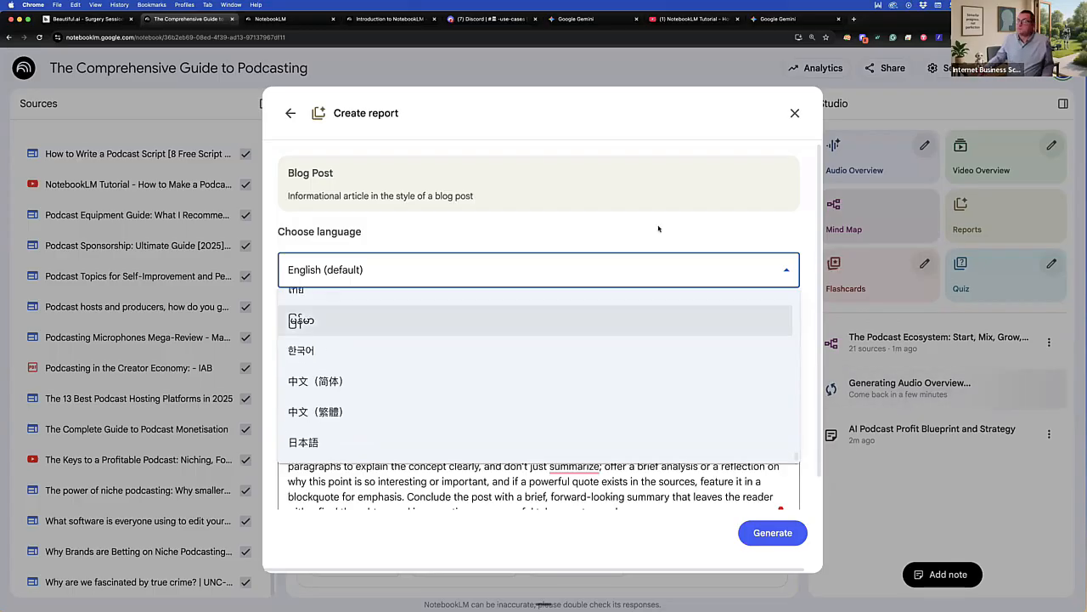
Step: Generate the Blog Post report with English (default) as its language and reload the notebook page
left_click(579, 240)
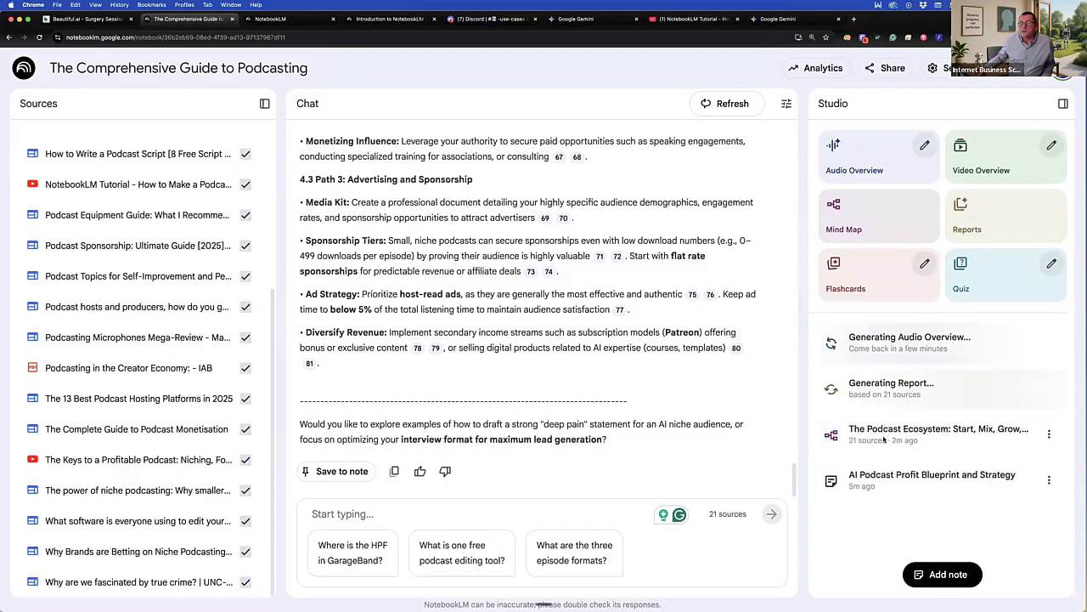
left_click(40, 37)
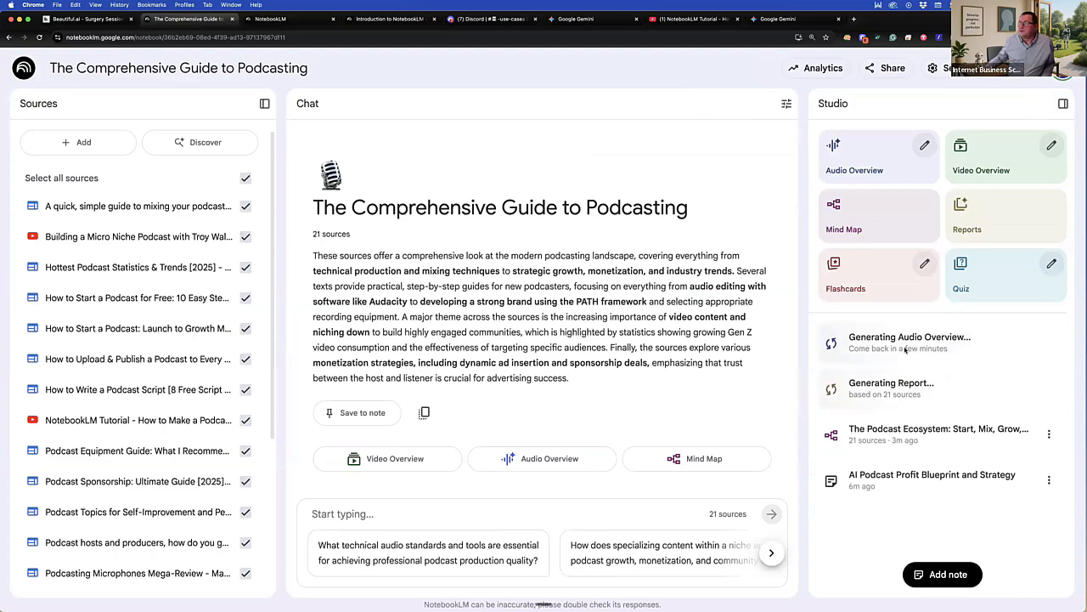
Step: Look through the generated mind map, expanding the Podcast Strategy & Planning (PATH Framework) branch, and return to the Studio outputs
left_click(888, 436)
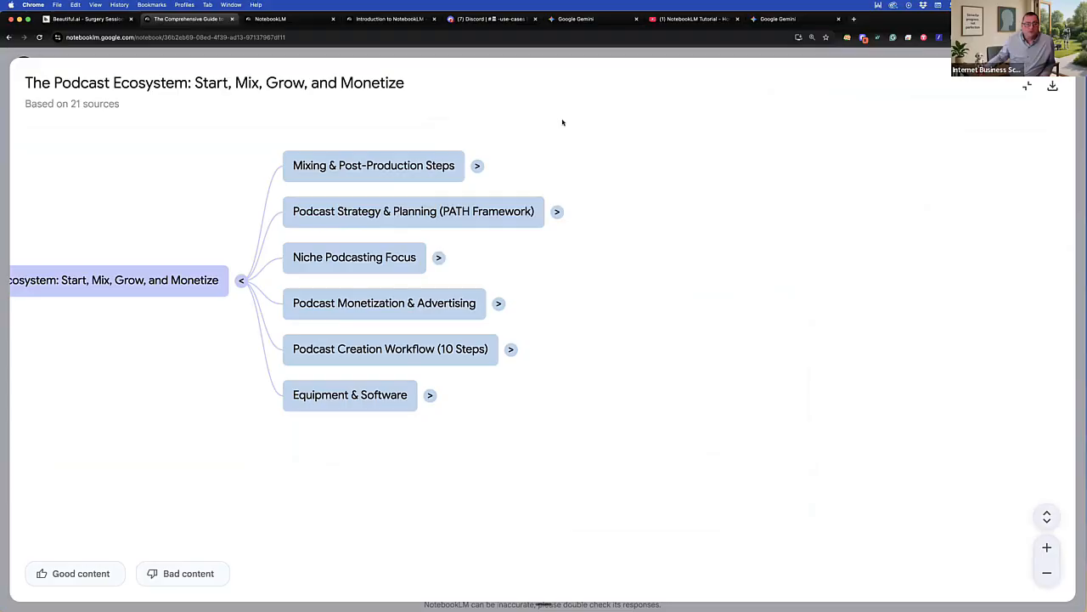
left_click_drag(562, 122, 712, 147)
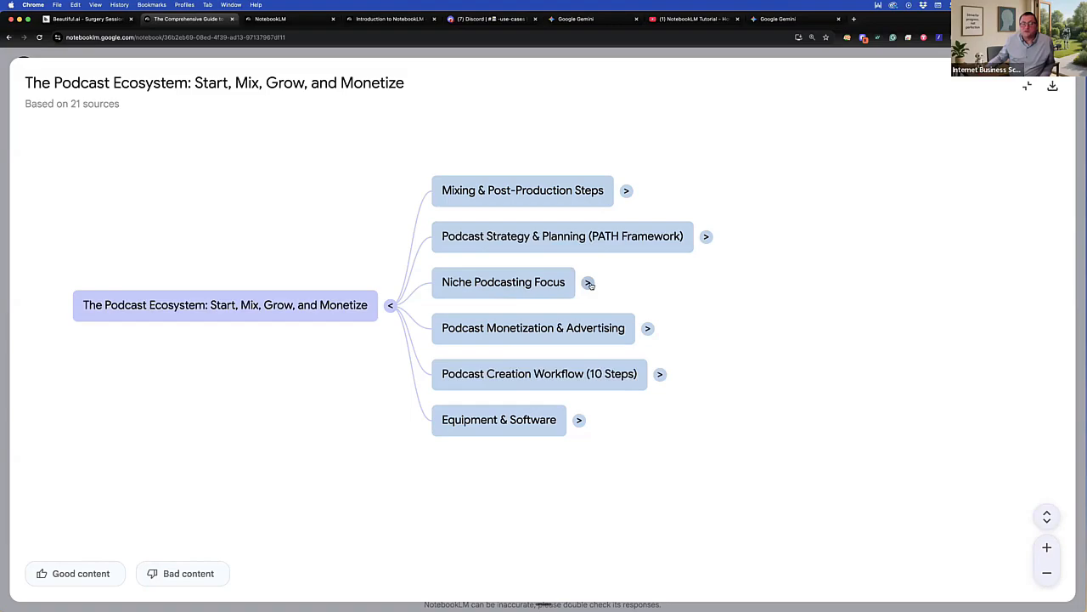
left_click(706, 239)
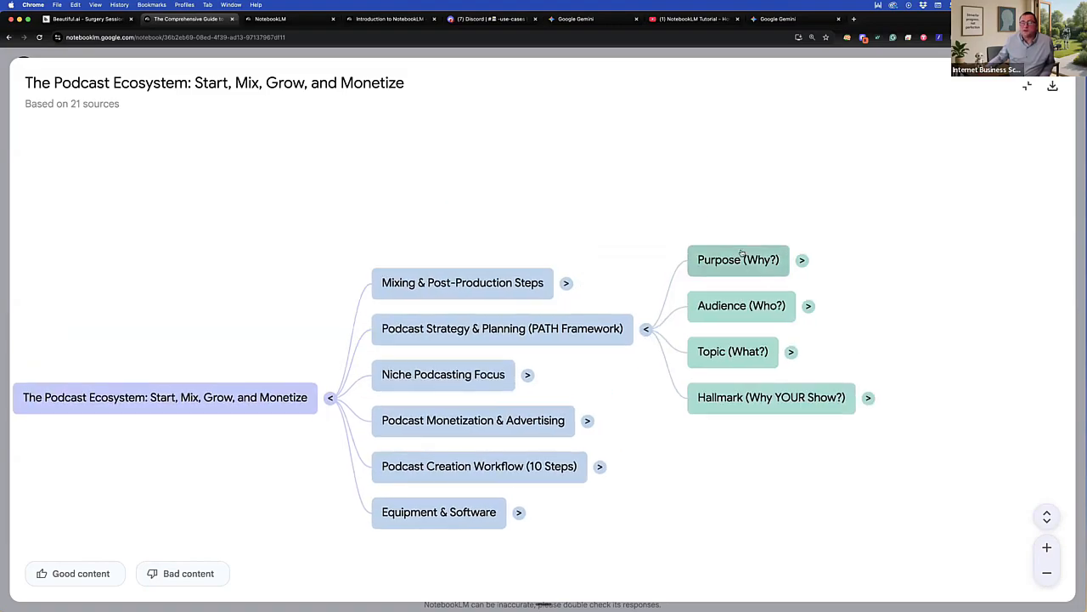
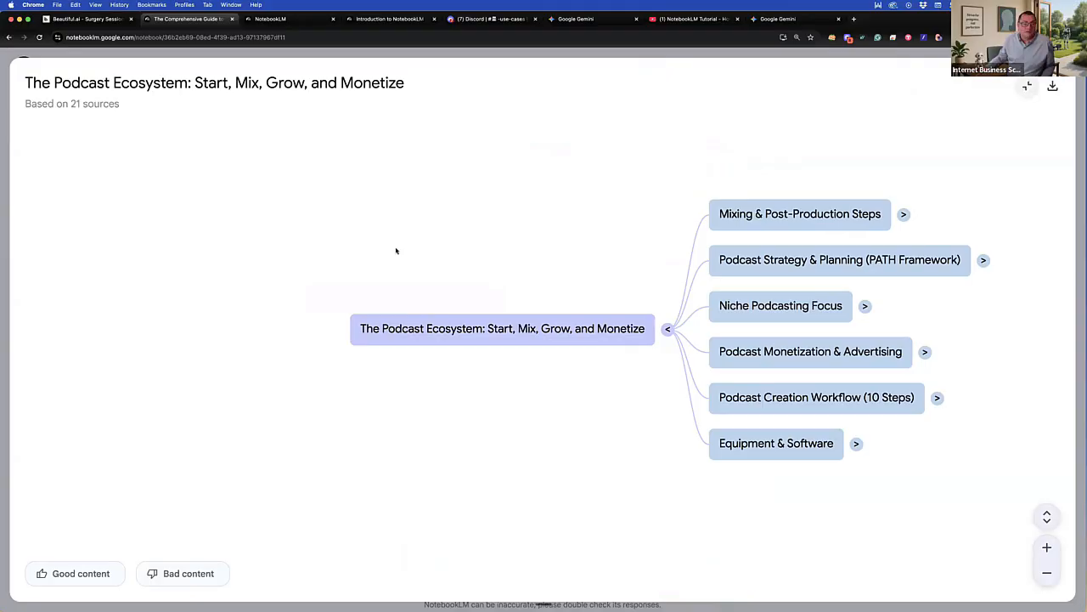
left_click(1027, 87)
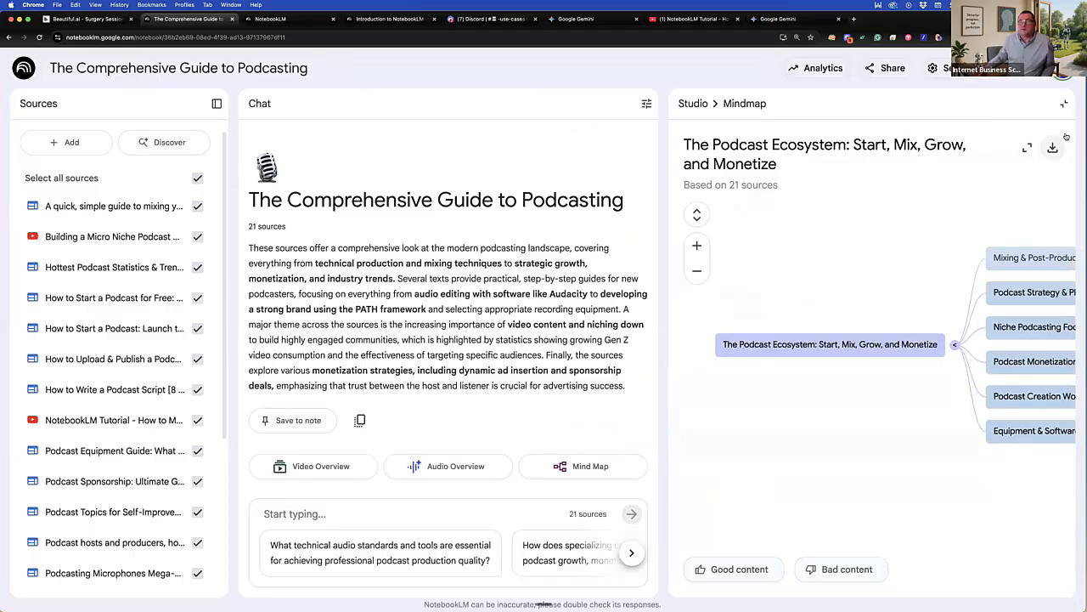
left_click(1065, 104)
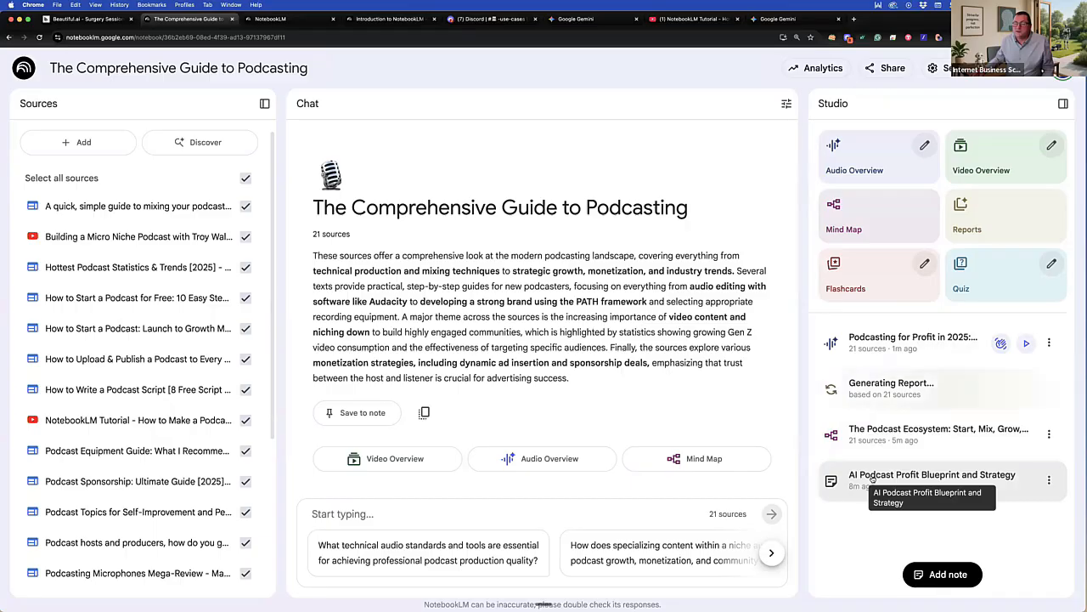
Step: Skim the saved note "AI Podcast Profit Blueprint and Strategy" and return to the Studio outputs
left_click(873, 478)
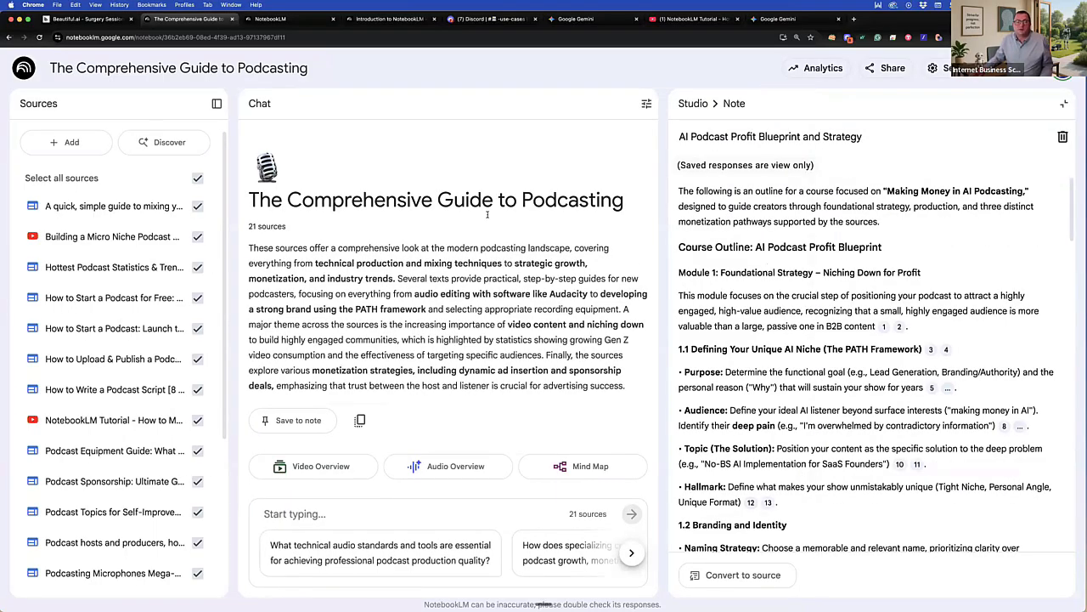
scroll(755, 312, "down", 8)
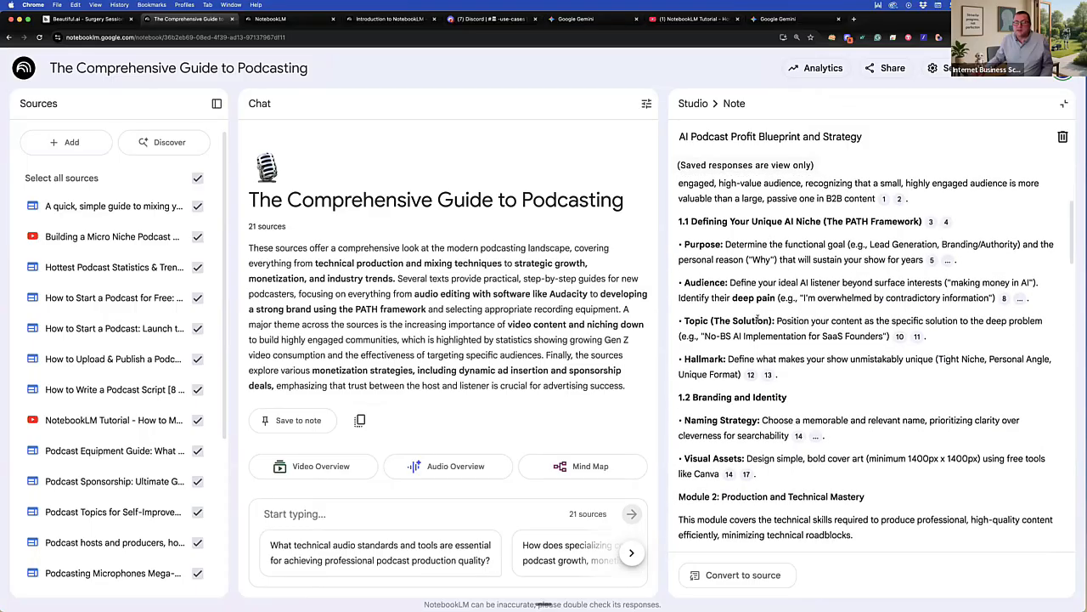
scroll(758, 318, "down", 10)
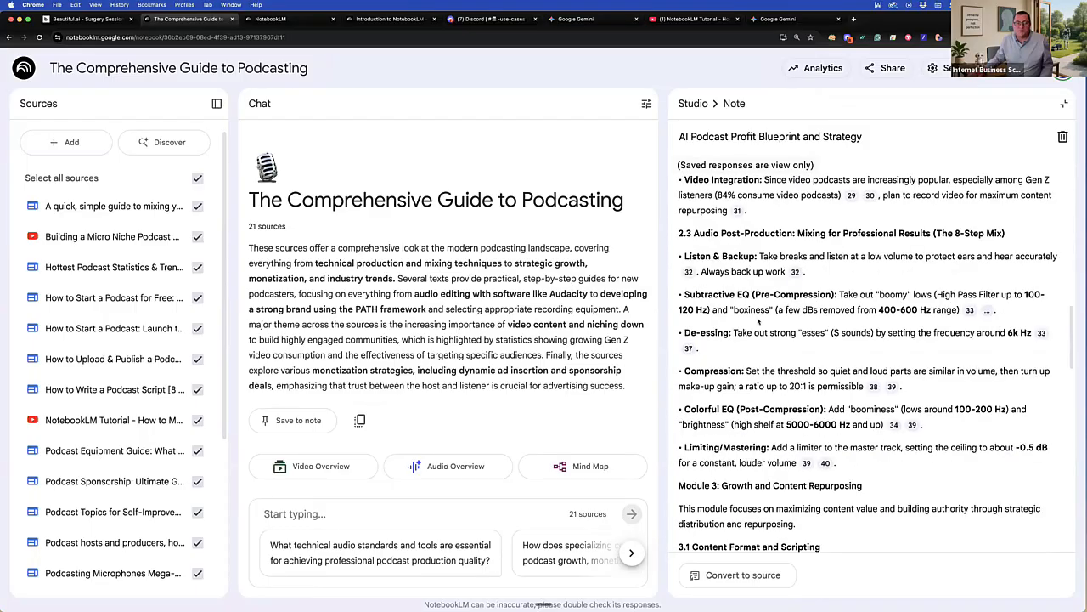
scroll(1036, 177, "up", 18)
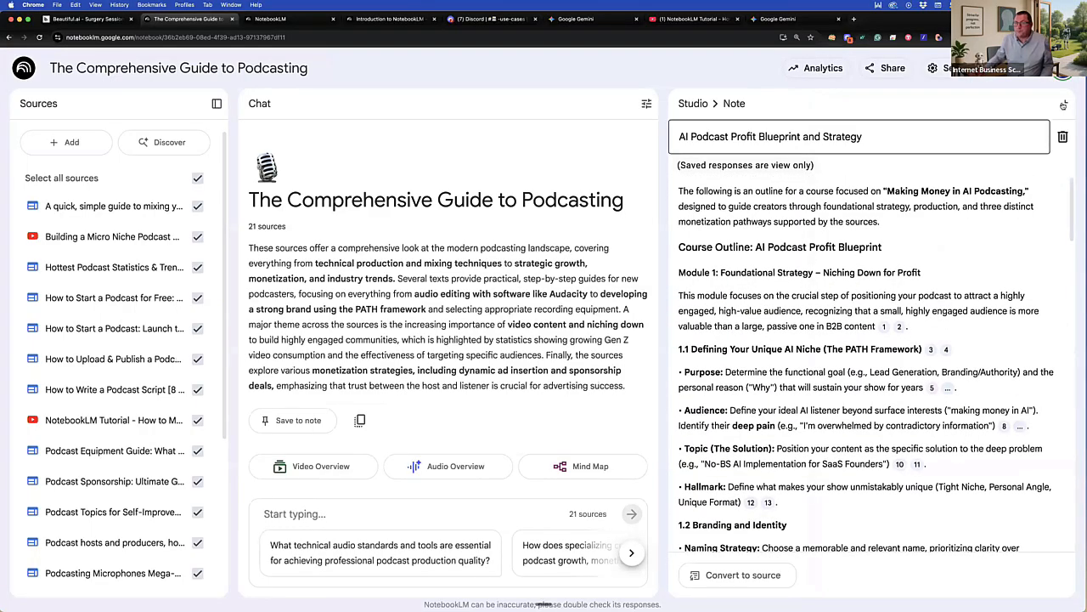
left_click(1064, 103)
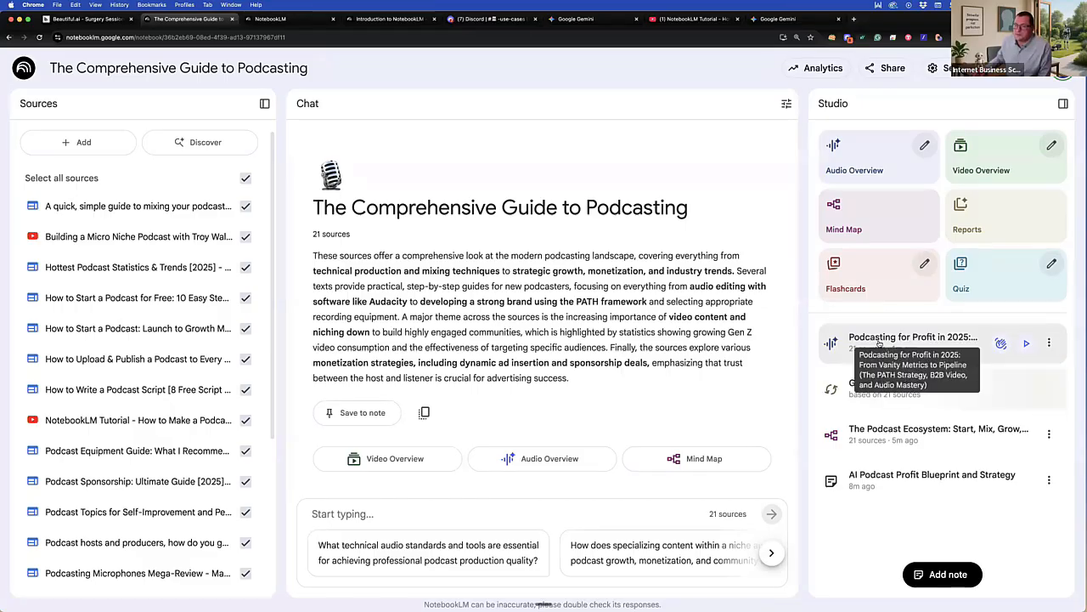
Step: Play the "Podcasting for Profit in 2025" audio overview and check the computer's sound settings during playback
left_click(1026, 343)
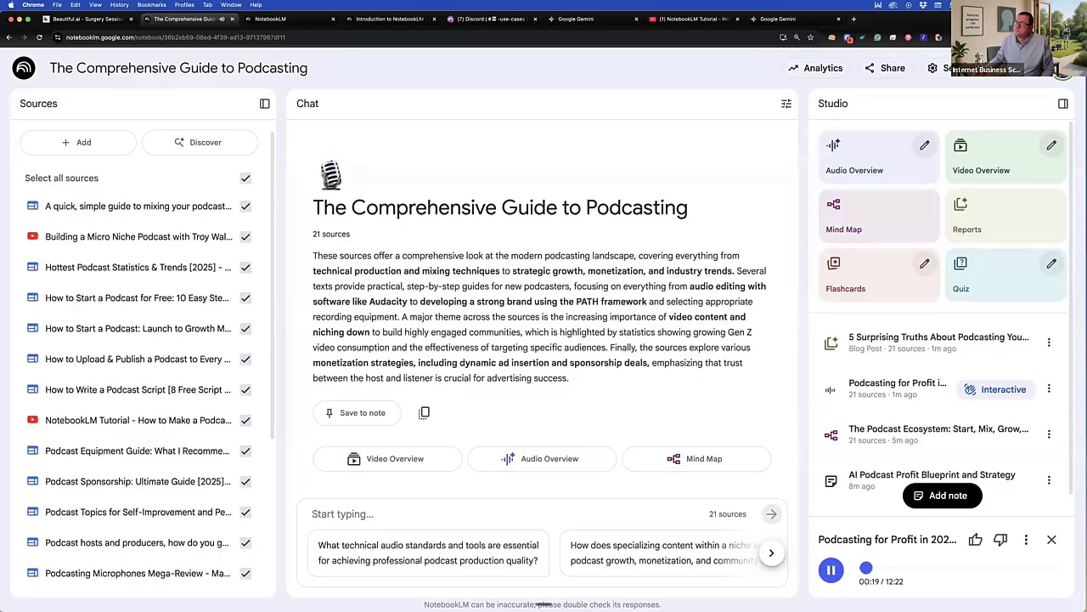
left_click(1027, 5)
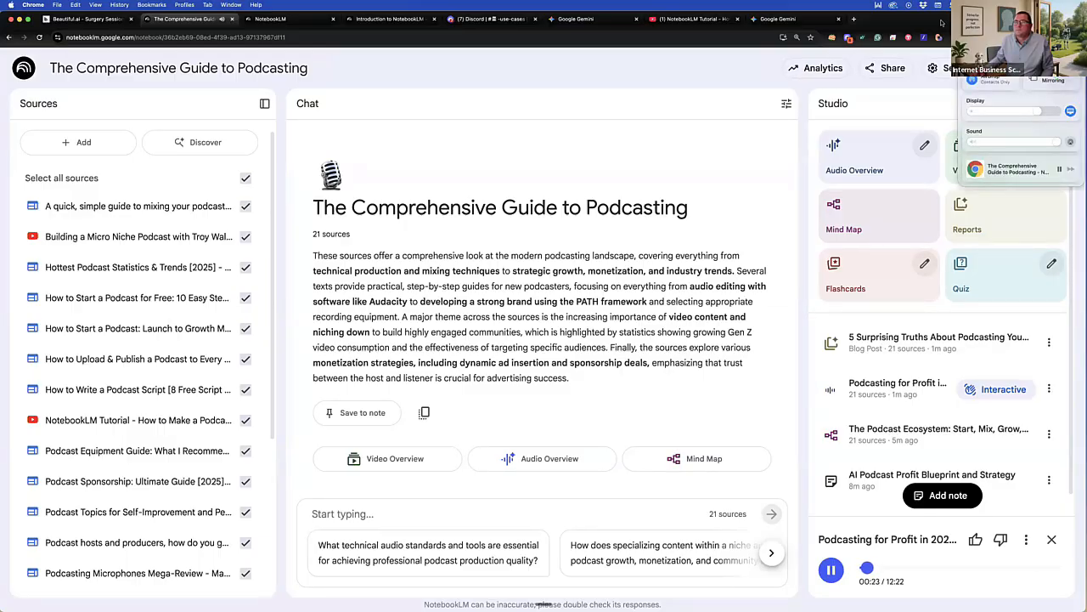
left_click(942, 23)
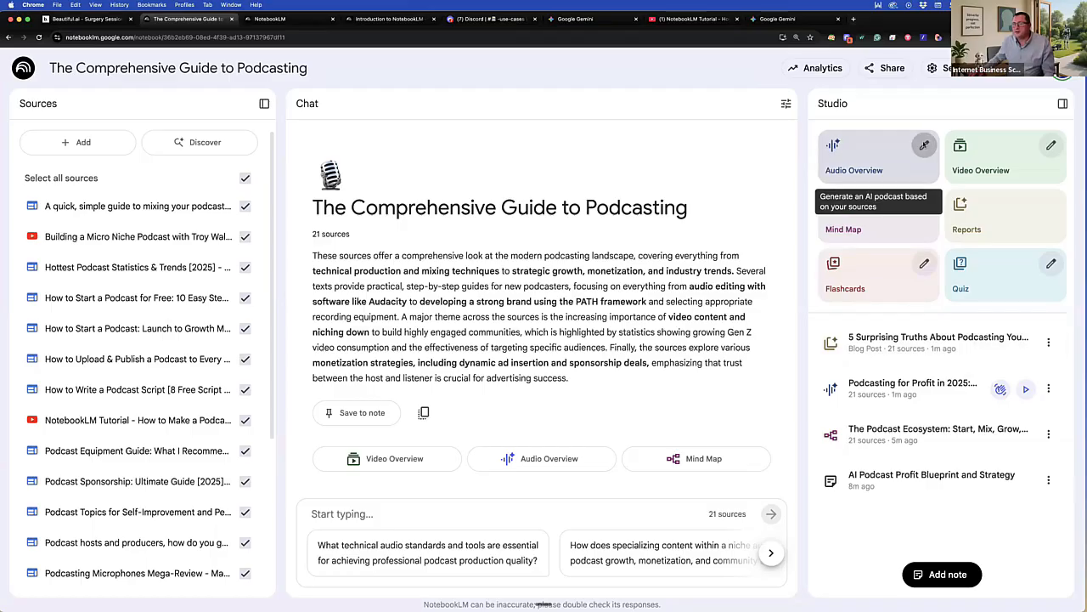
Step: Review the Audio Overview customization options, including formats, languages, length and host focus, and close them without generating
left_click(924, 144)
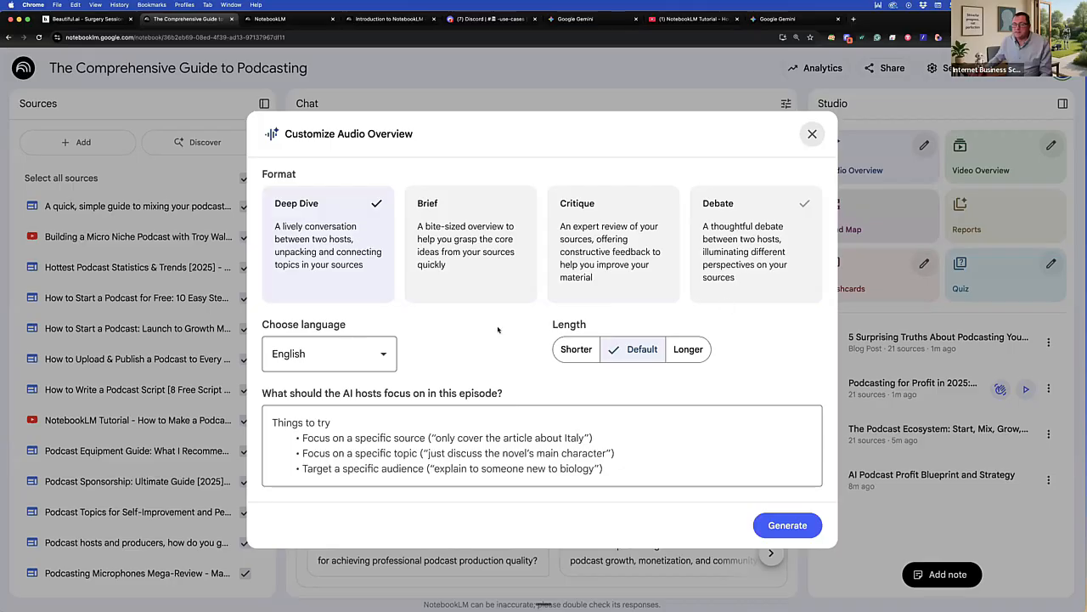
left_click(384, 354)
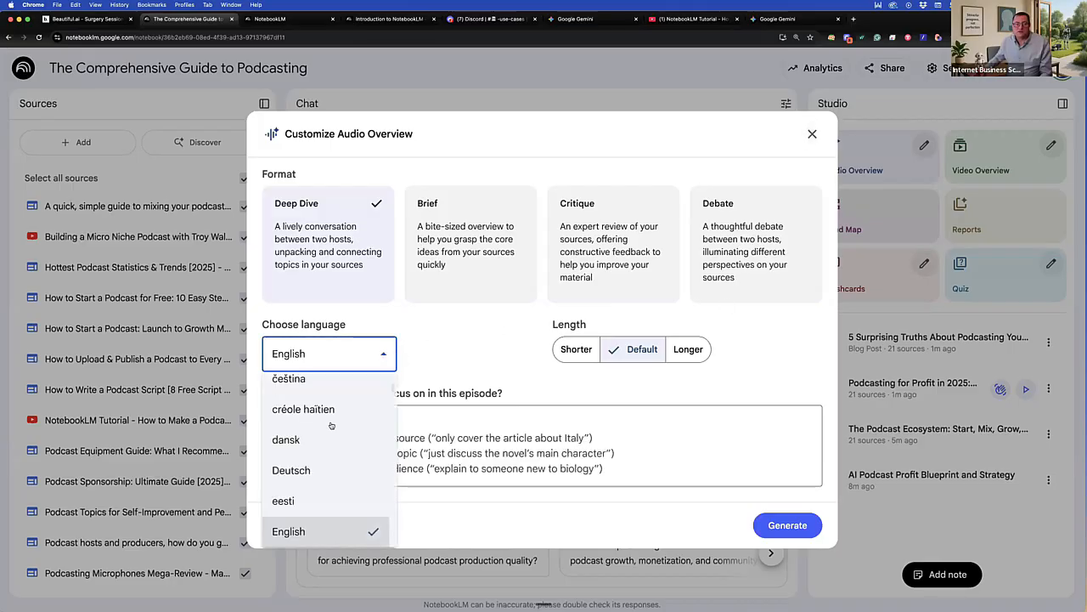
scroll(330, 410, "down", 2)
scroll(334, 418, "down", 15)
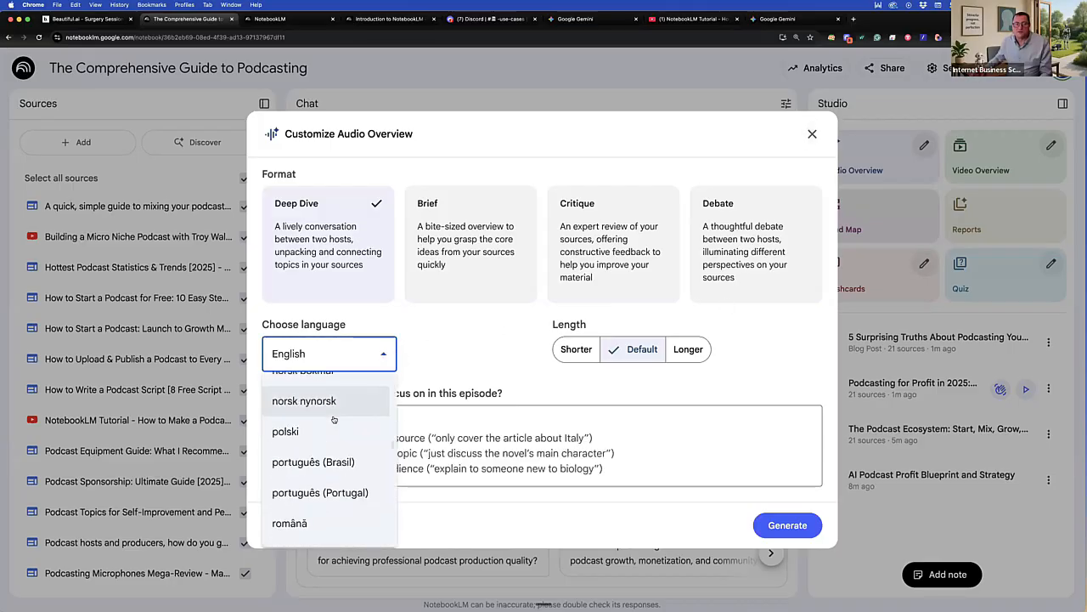
left_click(454, 352)
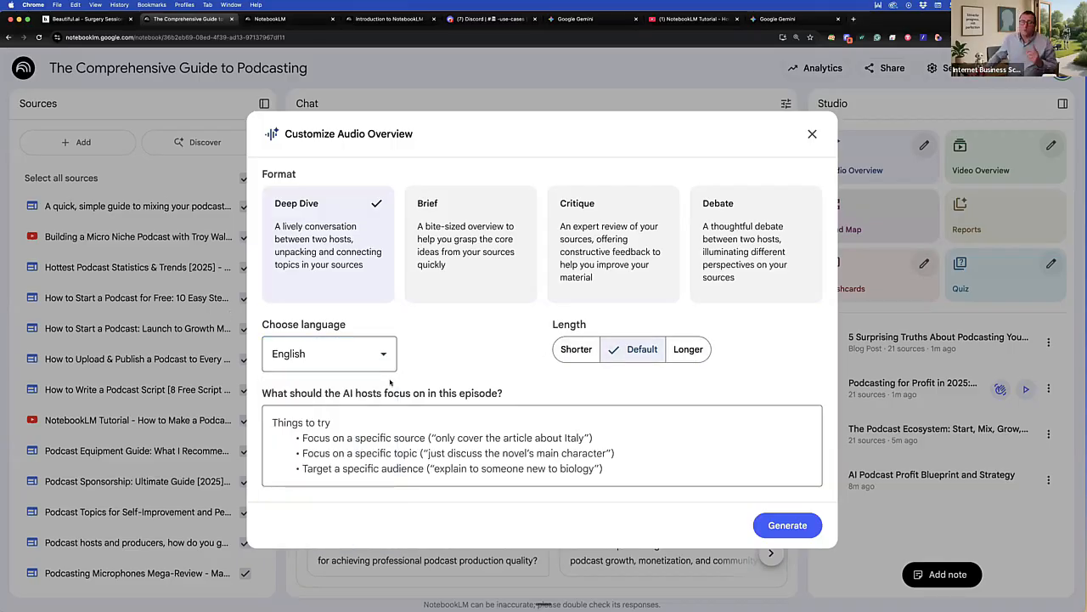
left_click(350, 415)
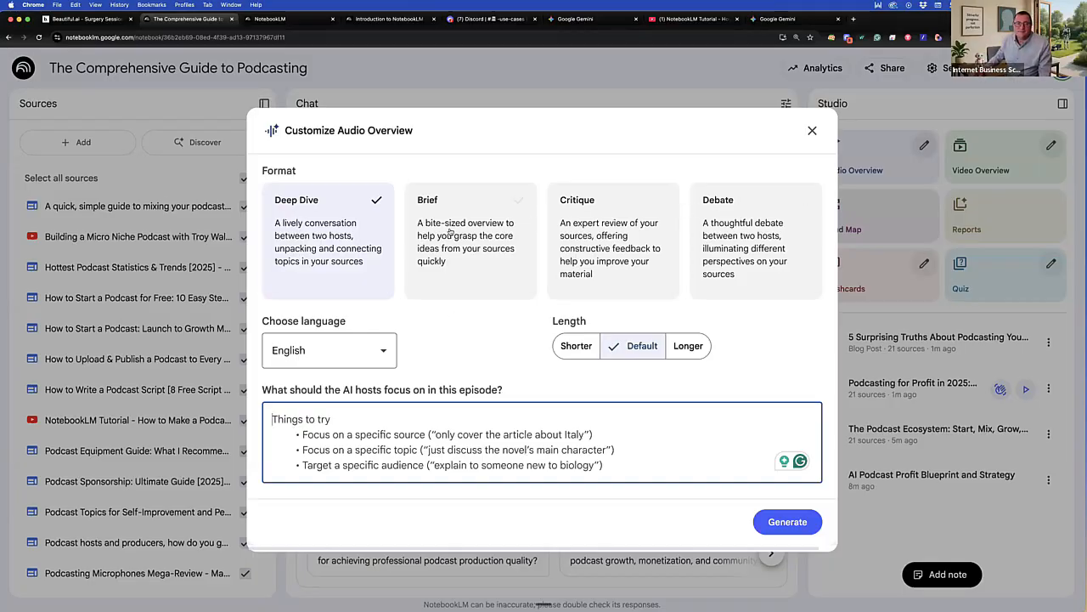
left_click(510, 374)
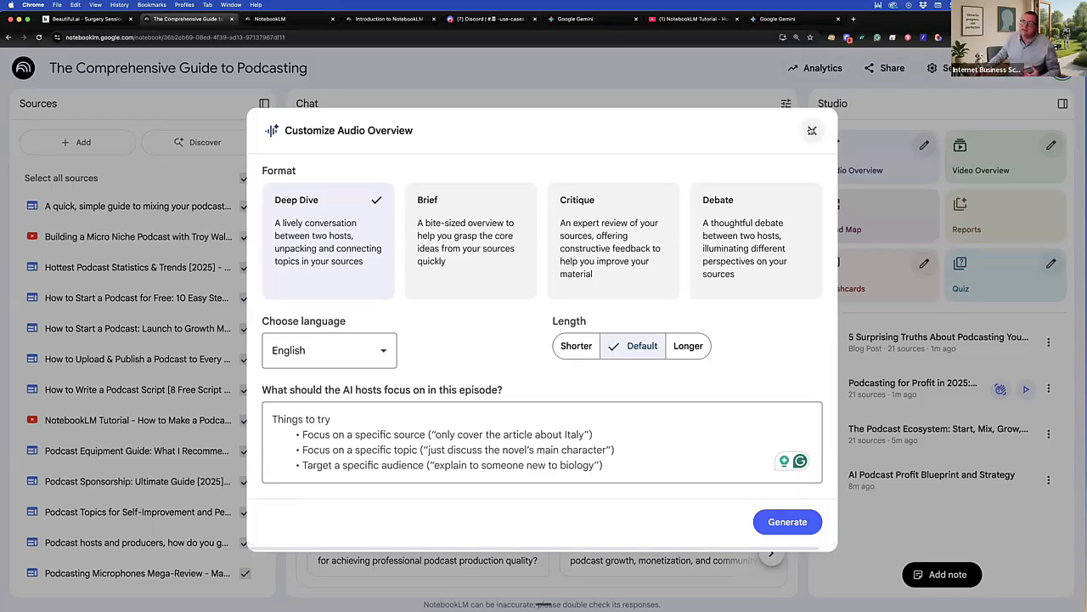
left_click(813, 130)
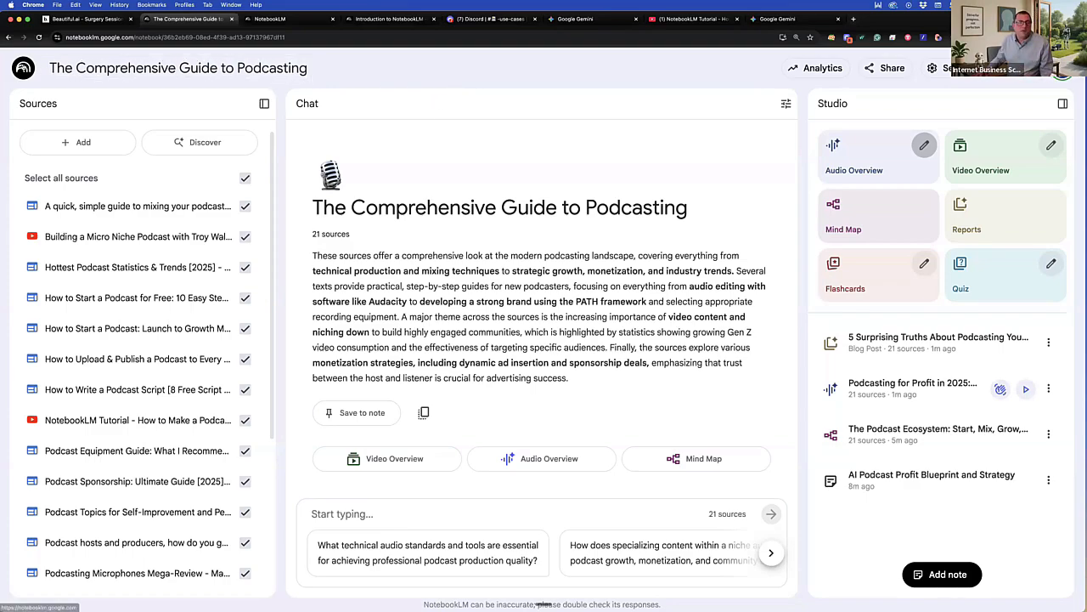
Step: Reopen The Comprehensive Guide to Podcasting from the notebook home page and choose the Brief format for a Video Overview
left_click(23, 68)
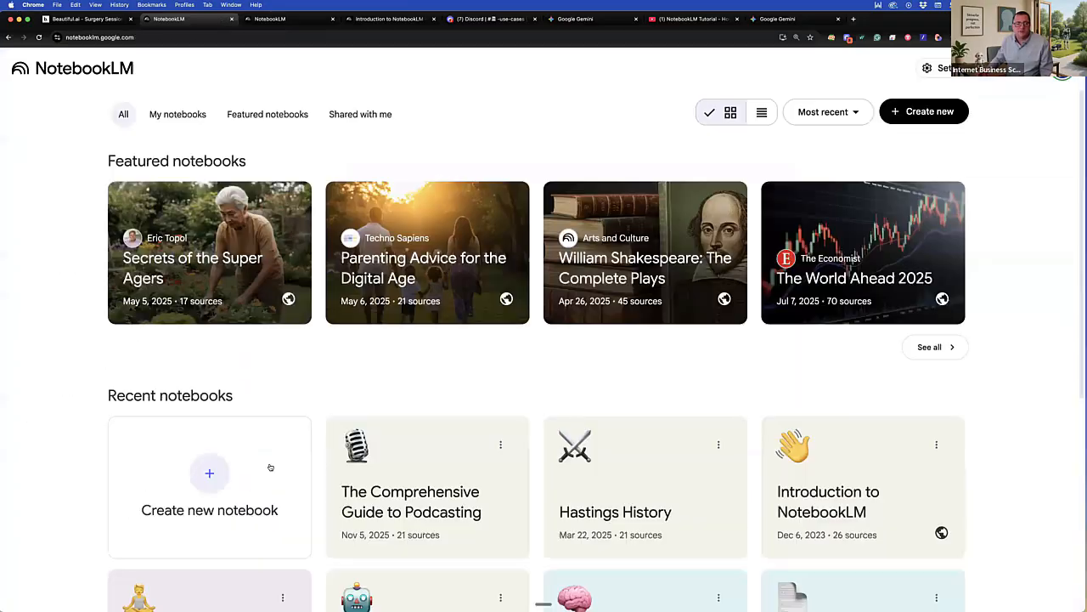
left_click(404, 502)
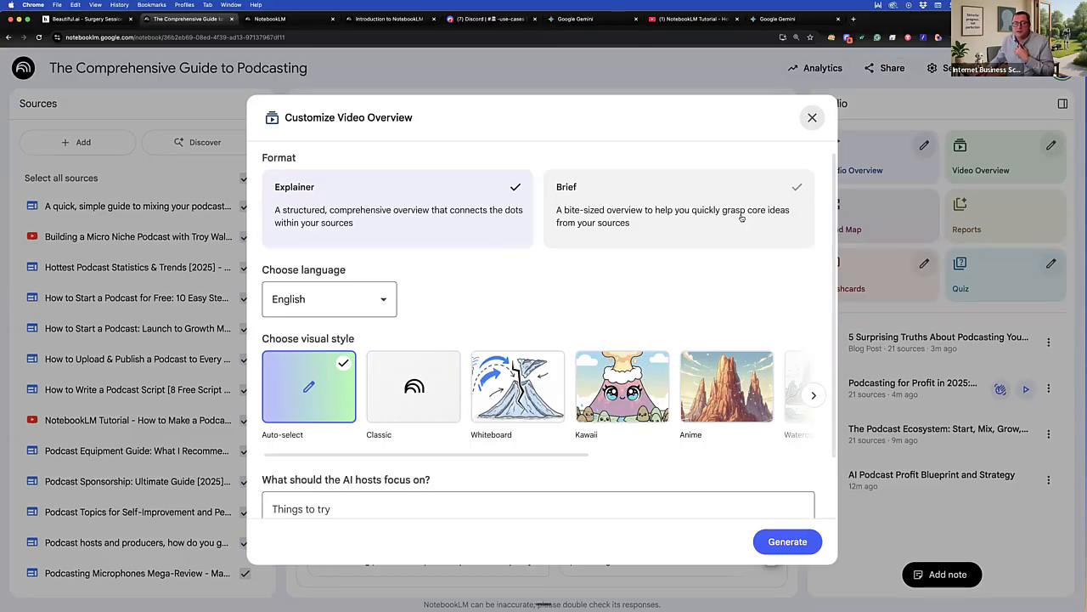
left_click(609, 214)
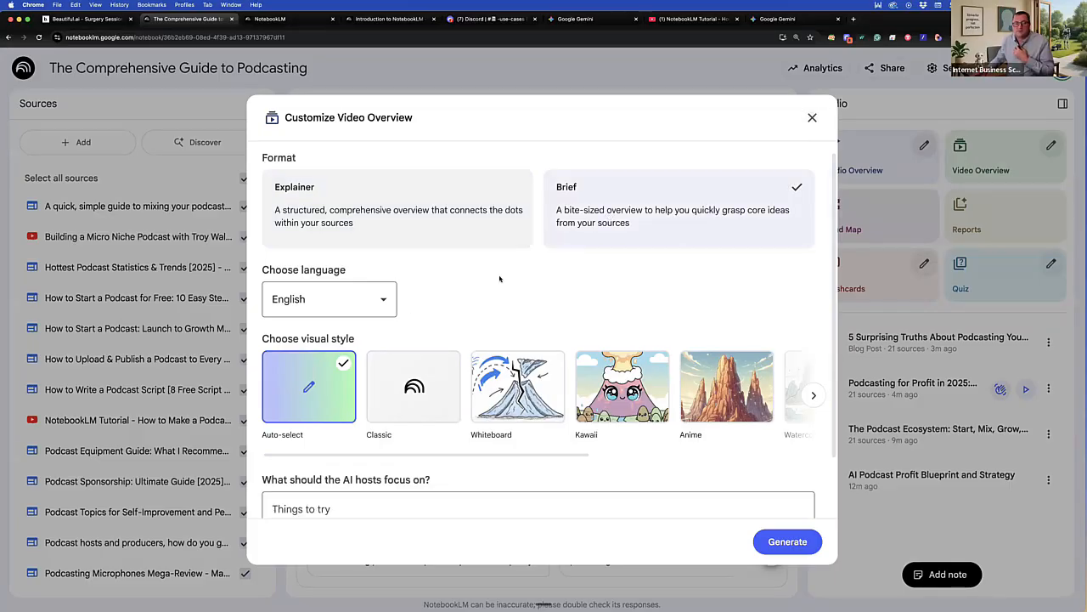
Step: Look through the available visual styles and generate the Video Overview in English with the Auto-select style and no host focus instructions
scroll(499, 279, "down", 2)
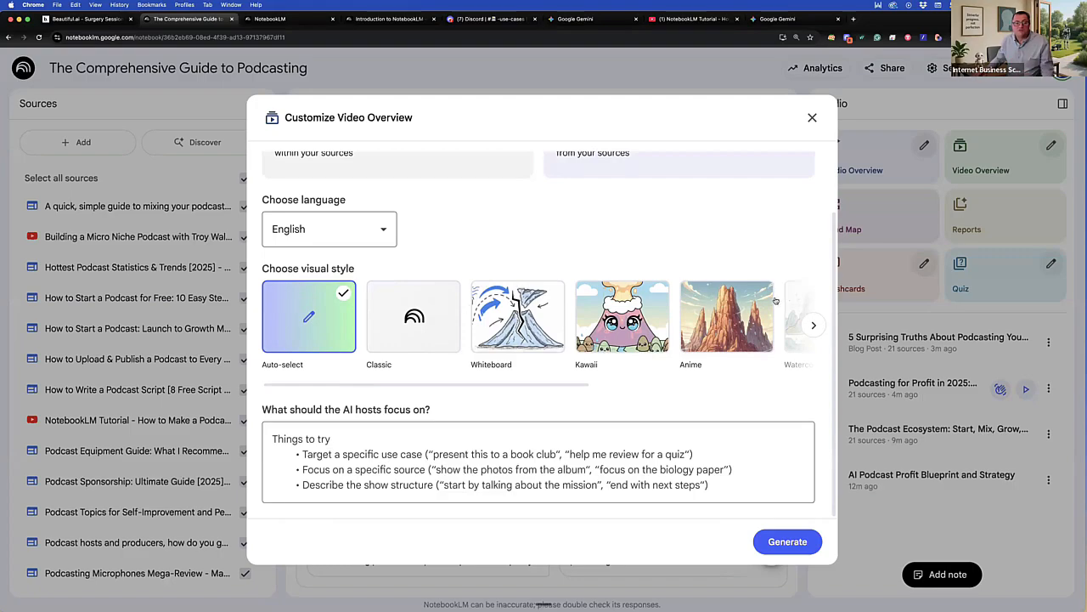
left_click(816, 326)
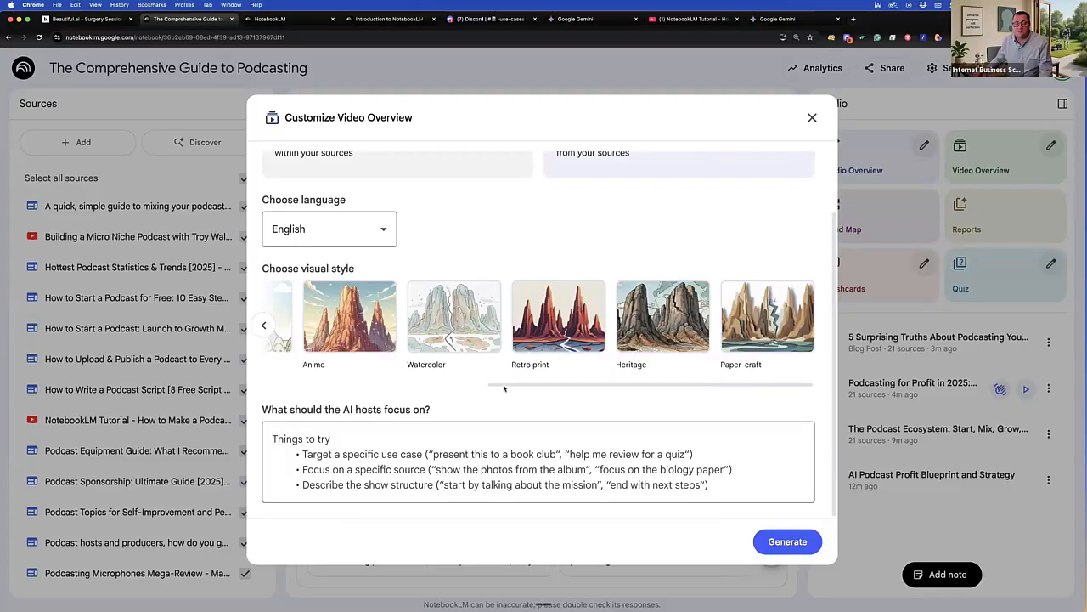
left_click_drag(503, 388, 281, 384)
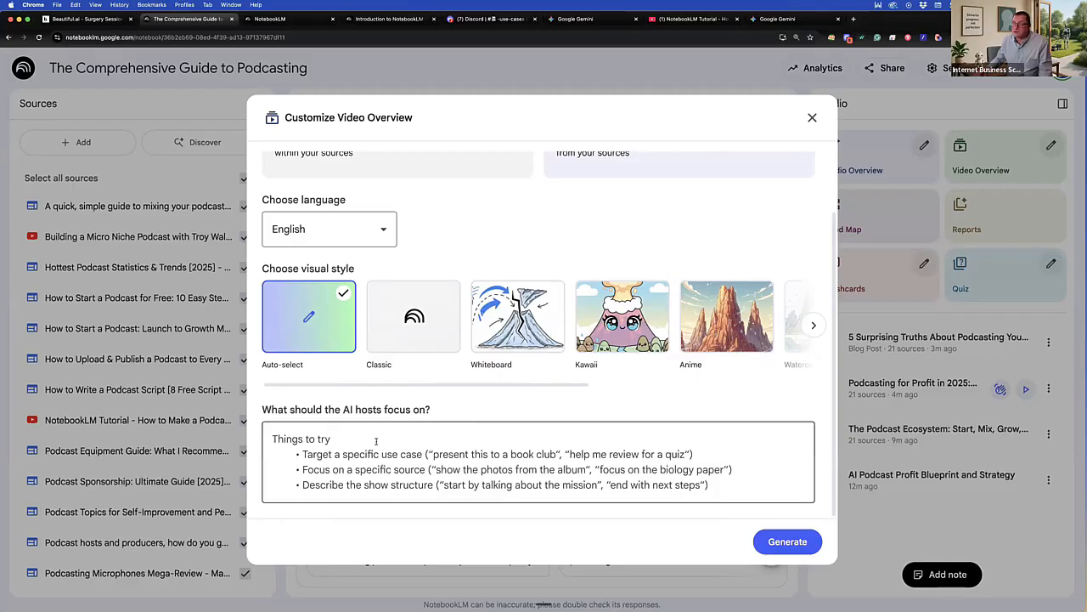
left_click(344, 436)
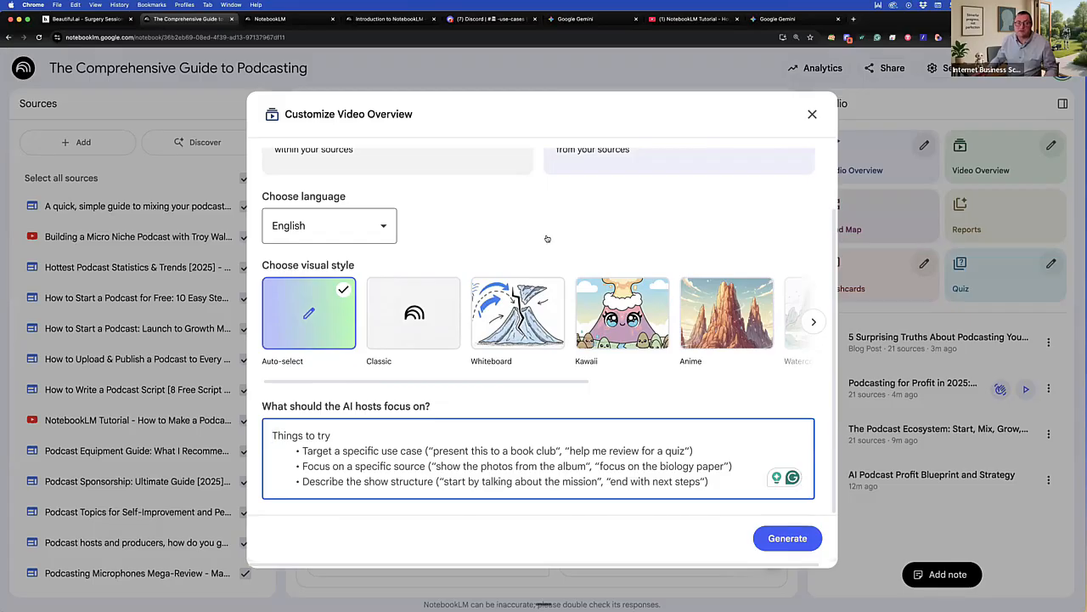
scroll(546, 235, "up", 3)
scroll(534, 259, "down", 2)
scroll(534, 259, "down", 1)
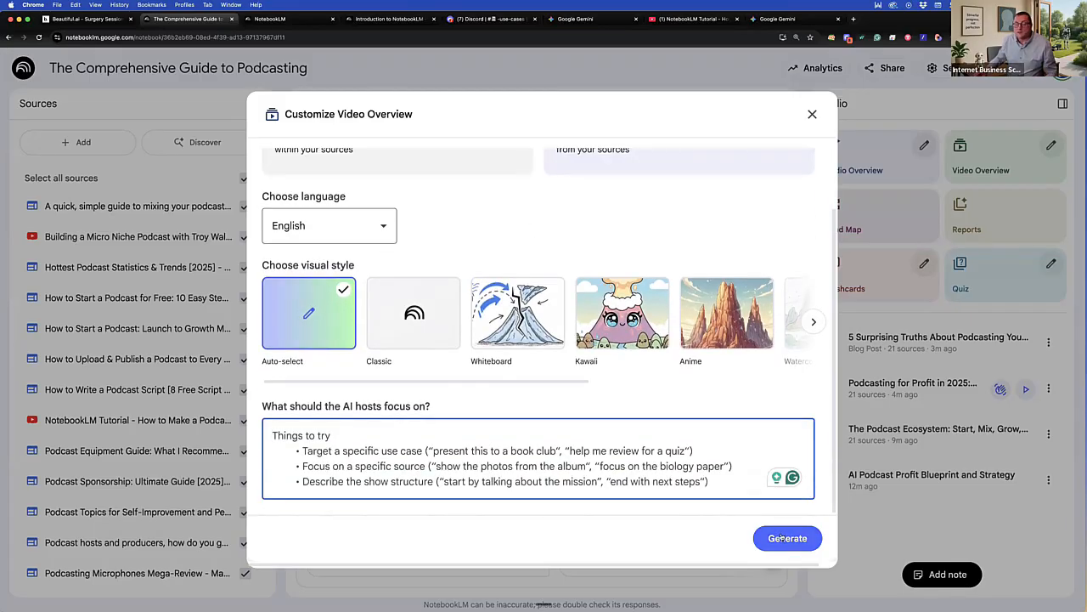
left_click(788, 538)
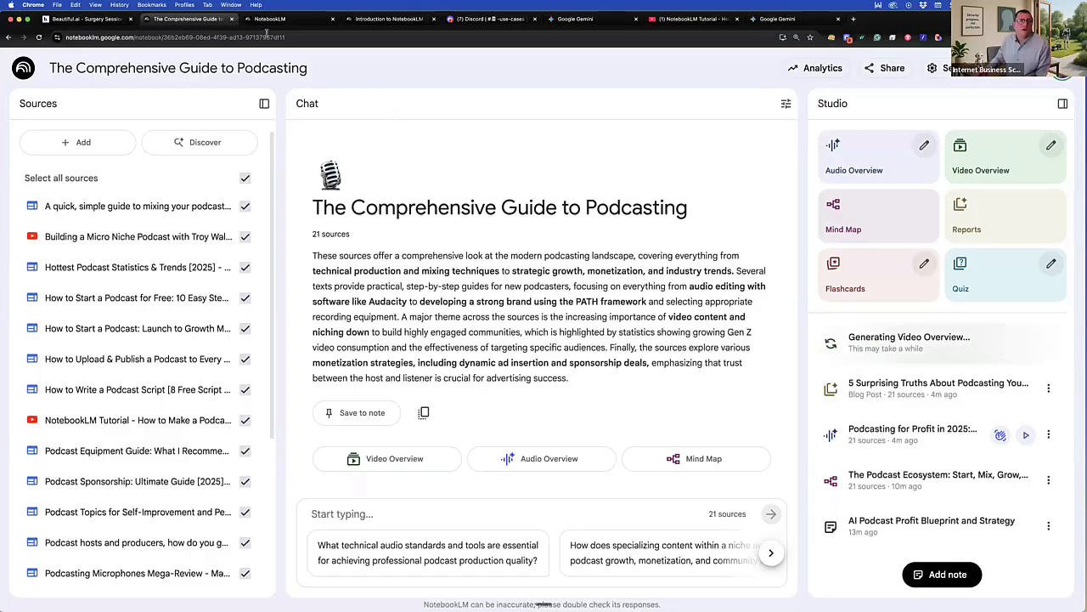
Step: Return to the notebook home page and open the public Introduction to NotebookLM notebook from the recent notebooks
left_click(23, 68)
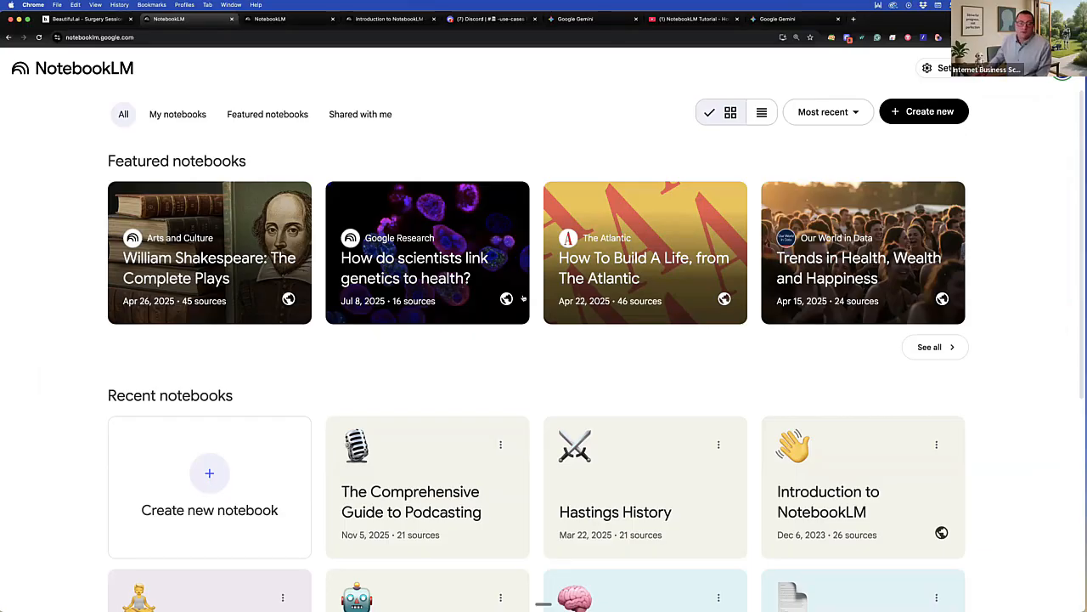
scroll(501, 303, "down", 1)
scroll(501, 304, "up", 1)
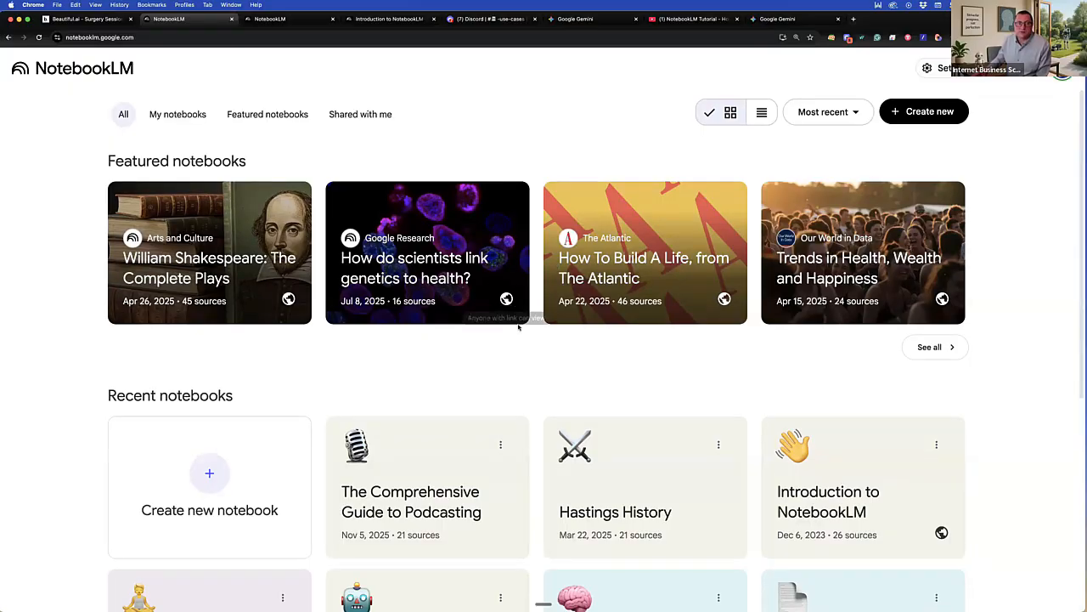
scroll(517, 329, "down", 1)
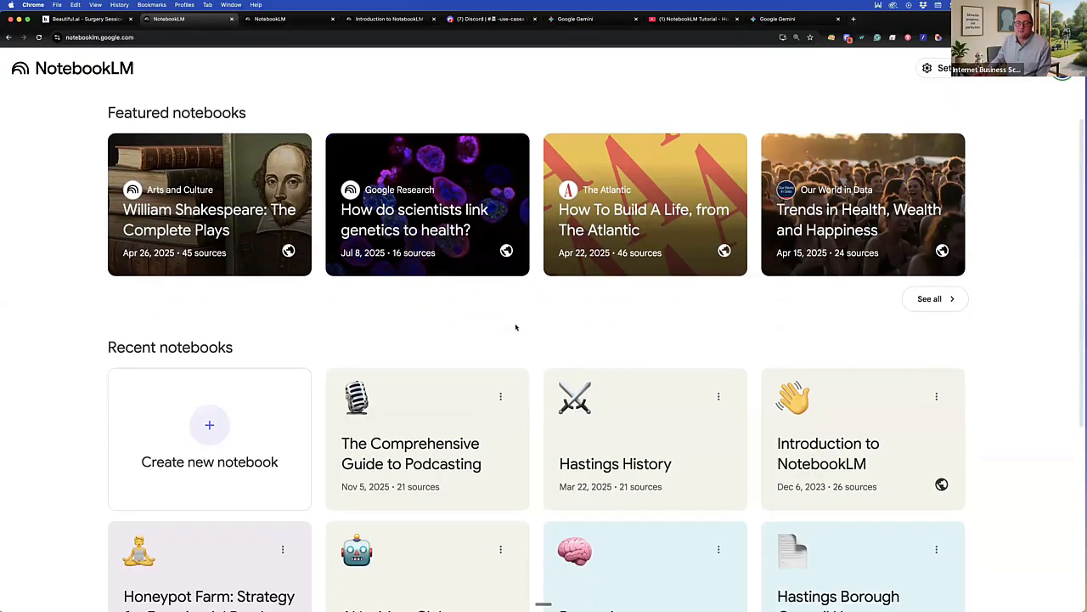
left_click(853, 452)
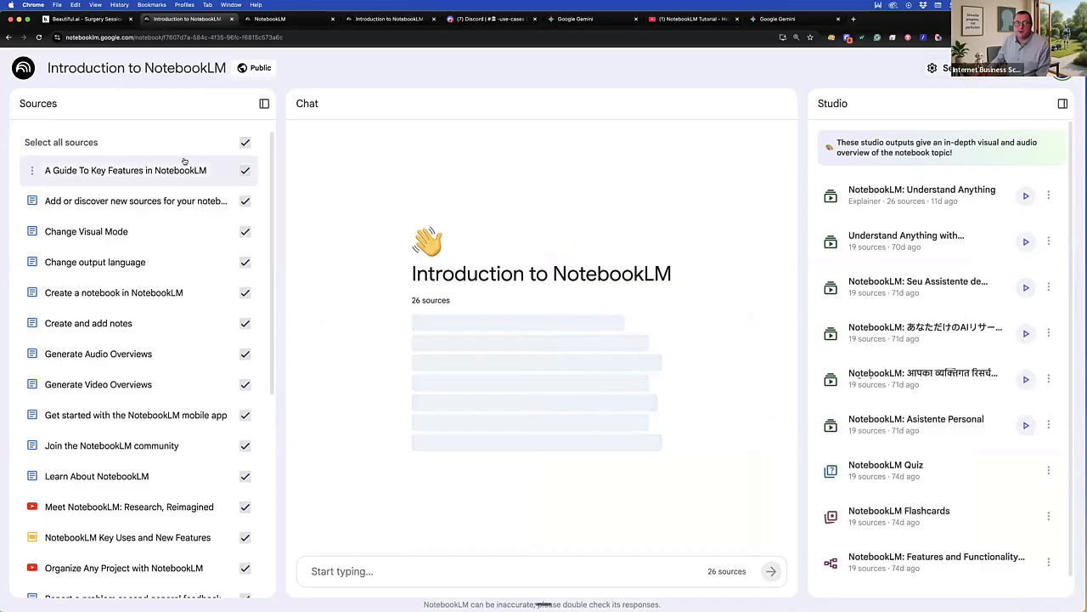
Step: Look through the Introduction to NotebookLM notebook's full source list and its ready-made Studio outputs
scroll(174, 207, "down", 5)
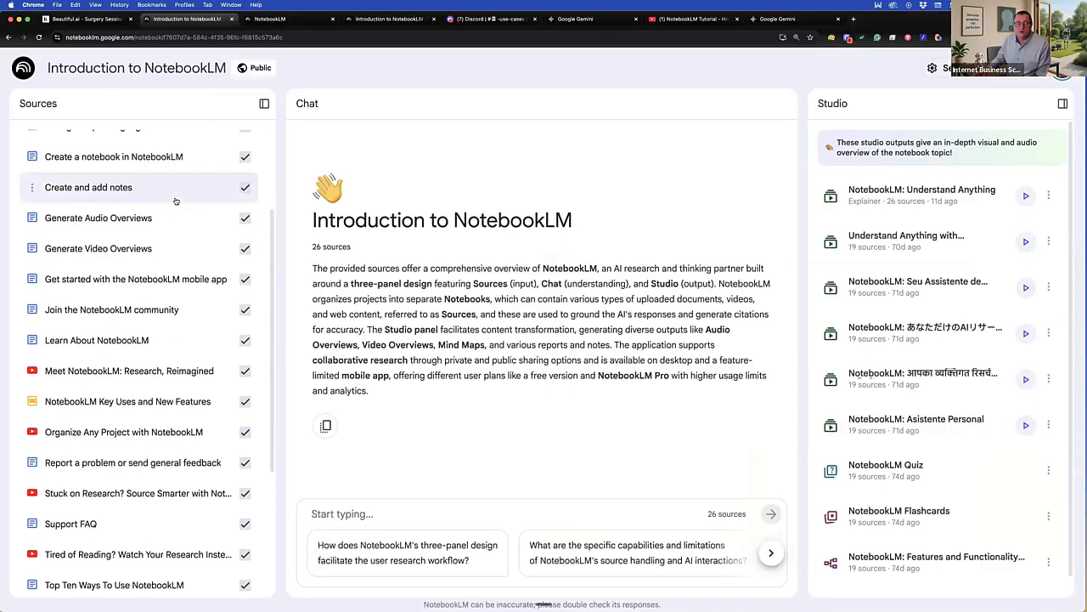
scroll(176, 200, "down", 2)
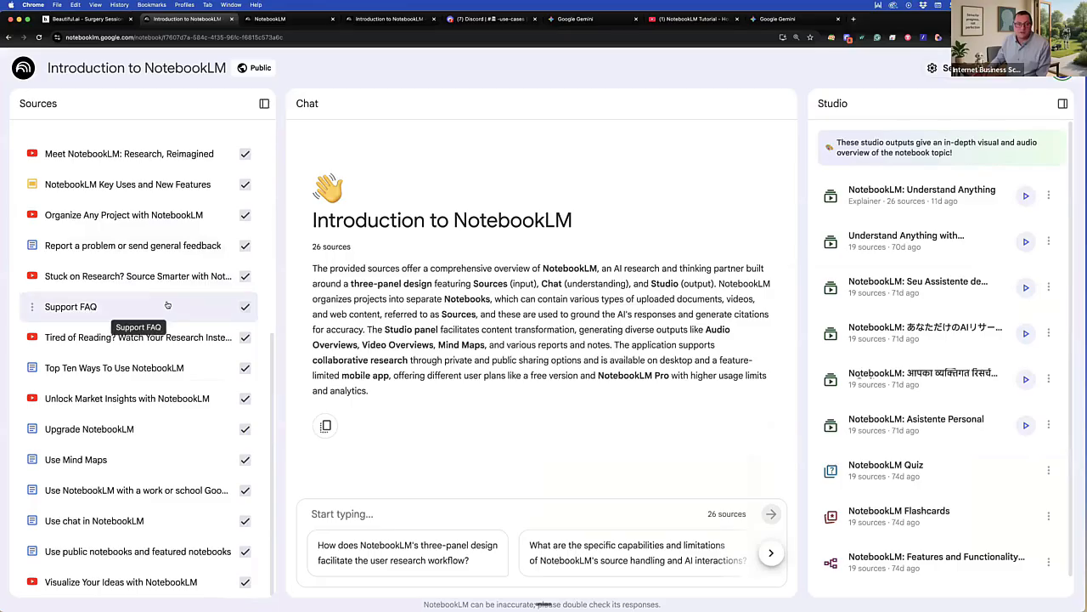
scroll(167, 305, "up", 6)
scroll(168, 304, "up", 2)
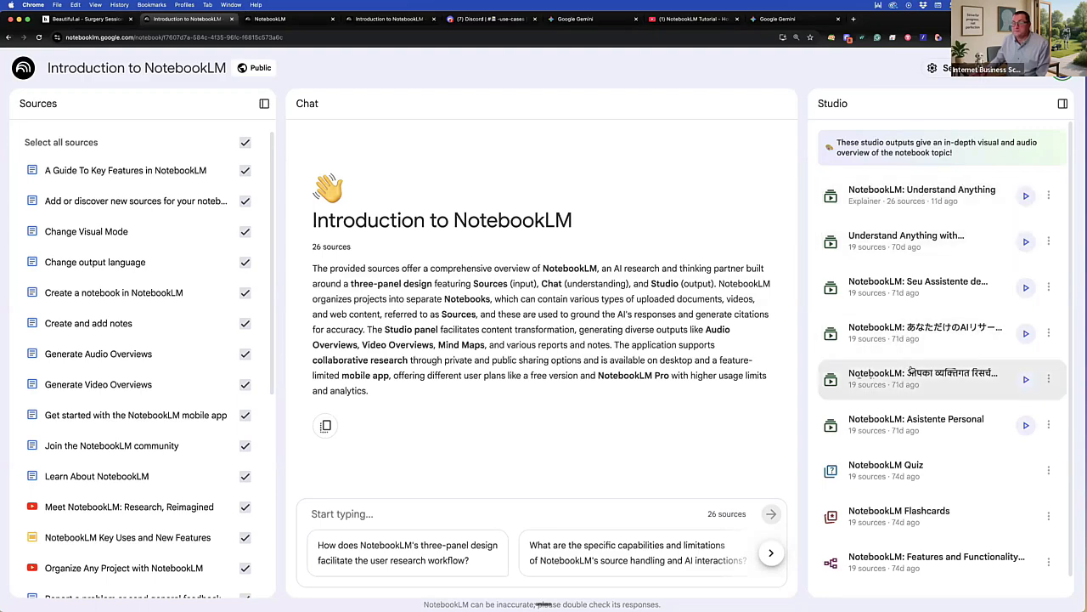
scroll(909, 365, "down", 1)
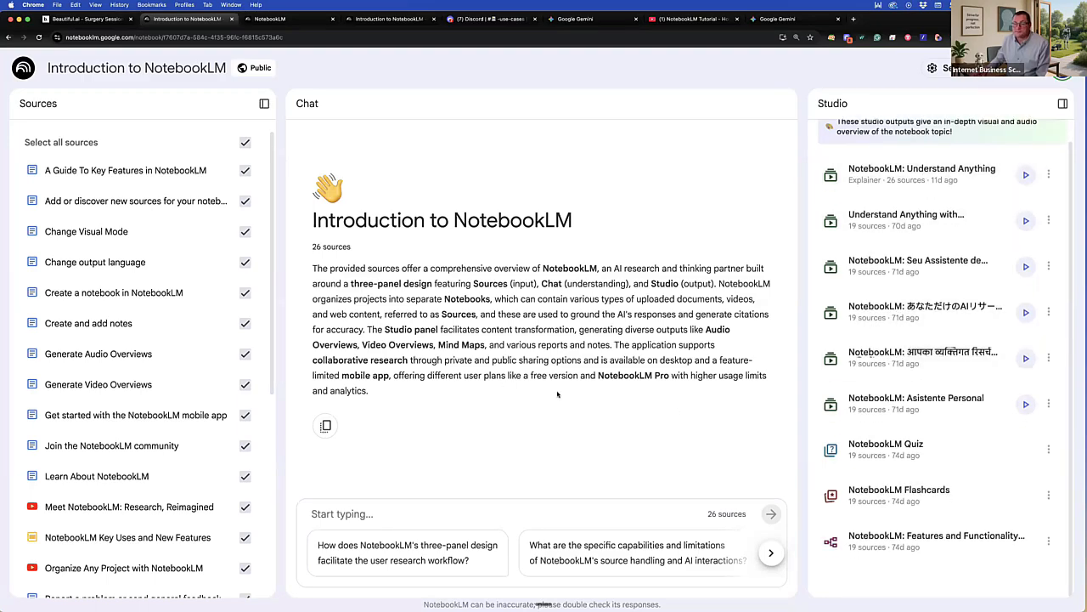
scroll(918, 315, "up", 1)
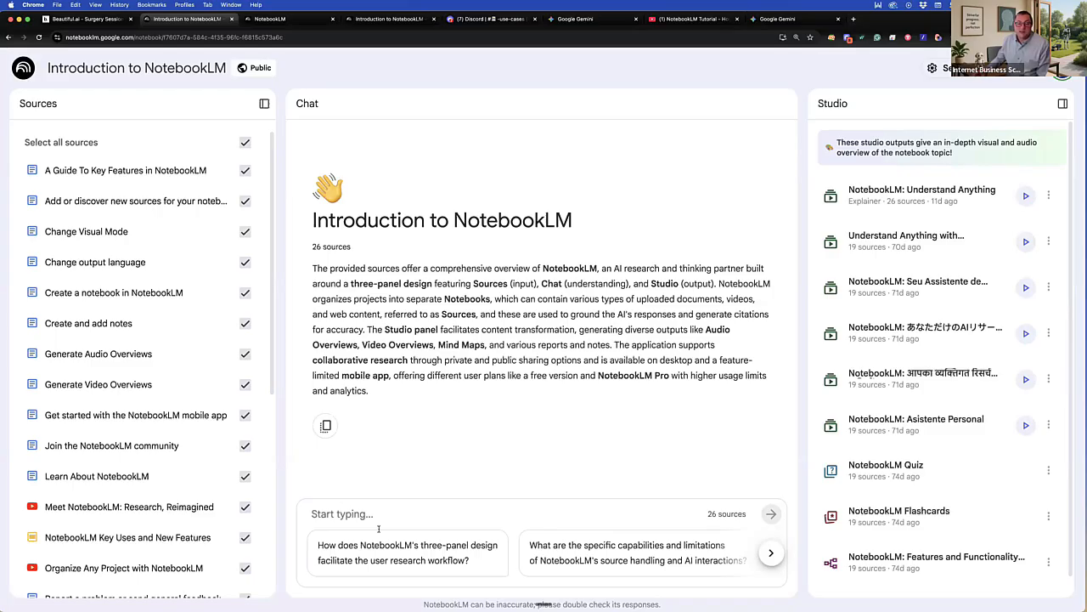
Step: Write a chat question describing NotebookLM as RAG-based and asking when to move to a RAG like Pinecone or Weaviate
left_click(337, 513)
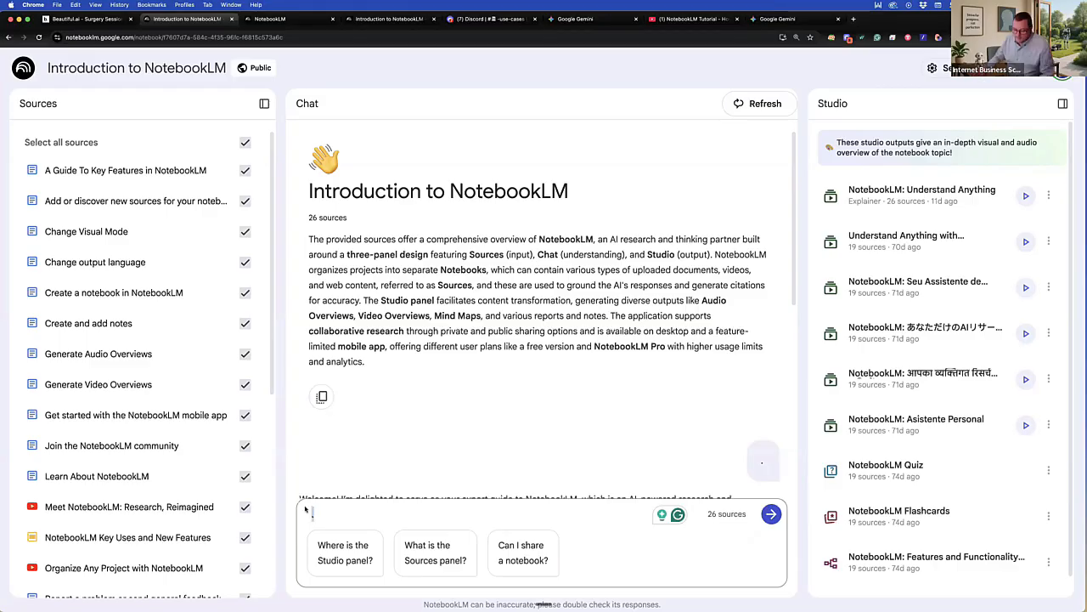
type("i believe that NotebookLLM is an application based on RAG technology.  at one point does one move from Notebook LLM to a RAG like Pinecone or Weaviate")
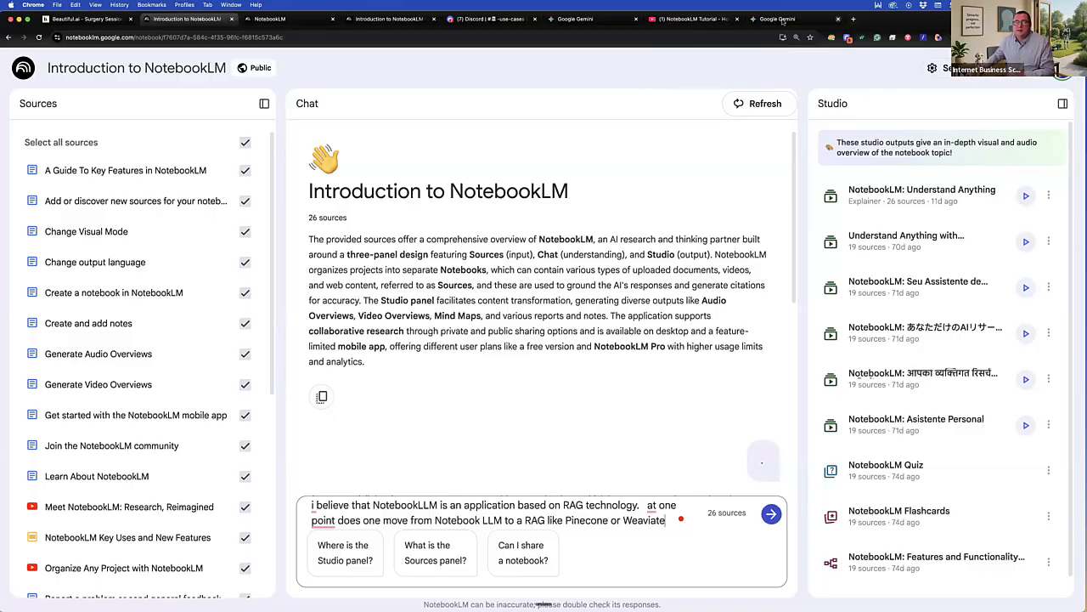
Step: Switch to Gemini, export the "Niche Podcast Growth & Monetization Strategies" report to Google Docs, and return to the NotebookLM home page
left_click(778, 19)
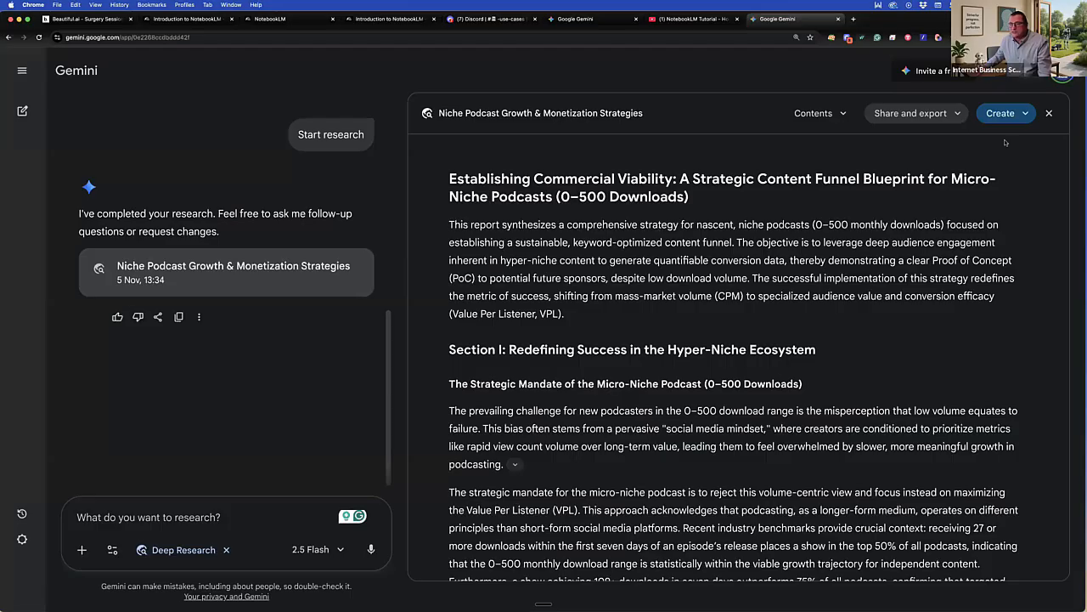
left_click(949, 114)
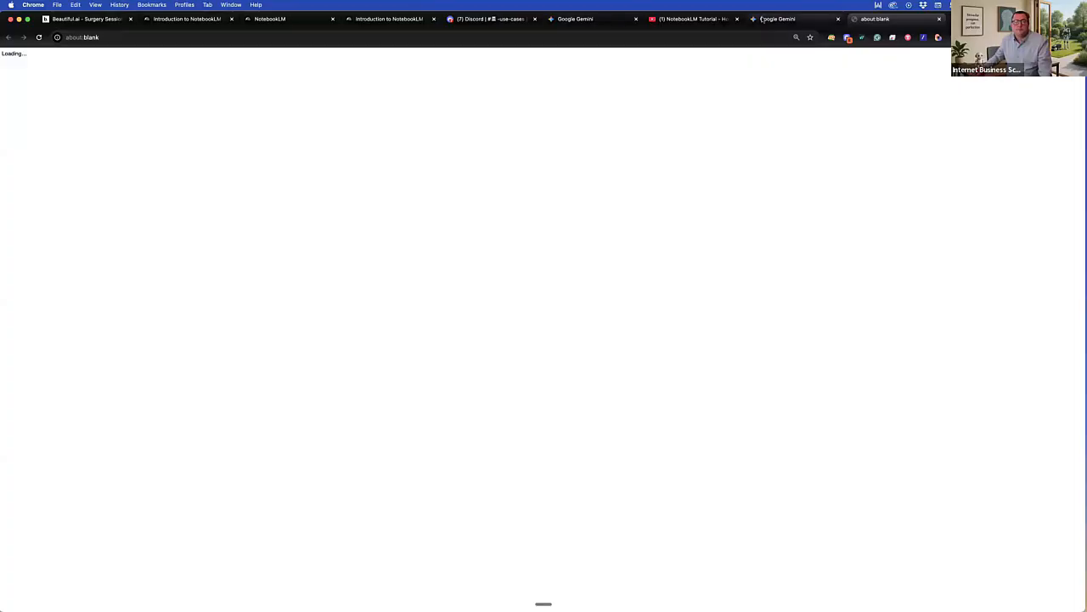
left_click(777, 19)
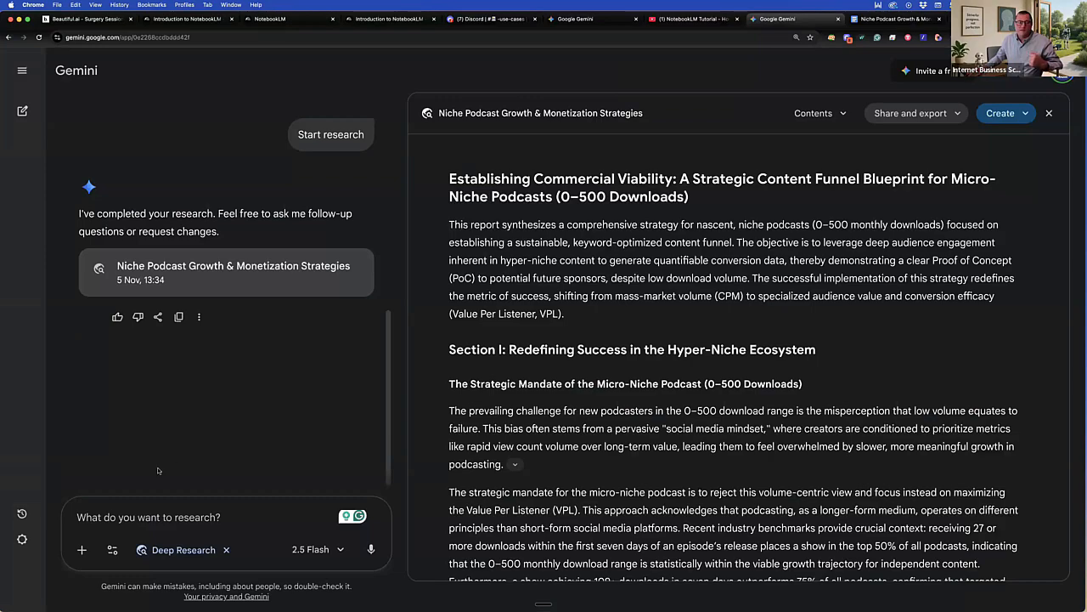
left_click(116, 516)
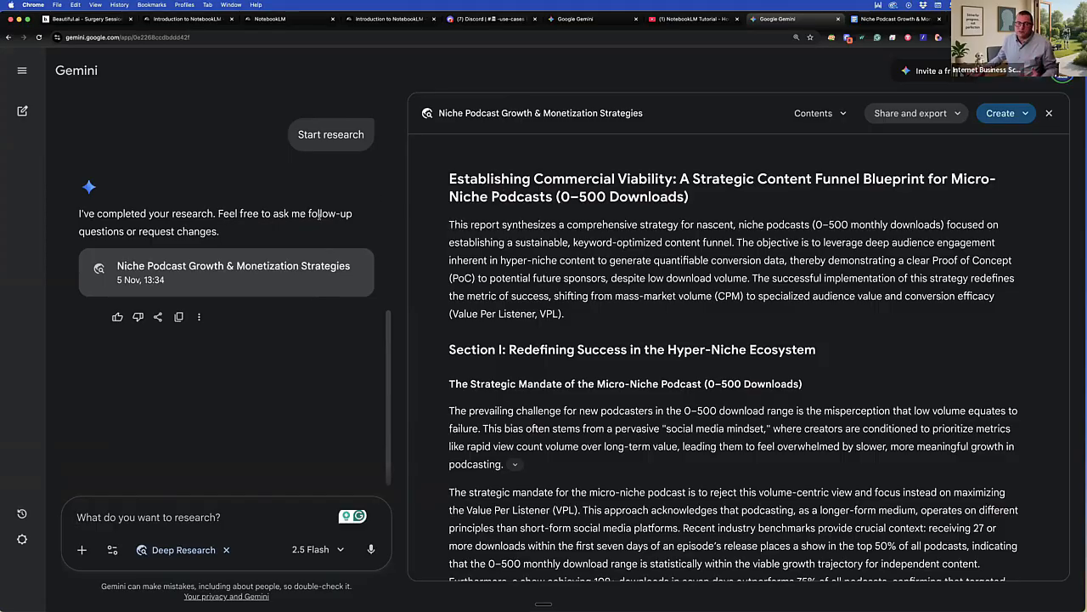
left_click(263, 19)
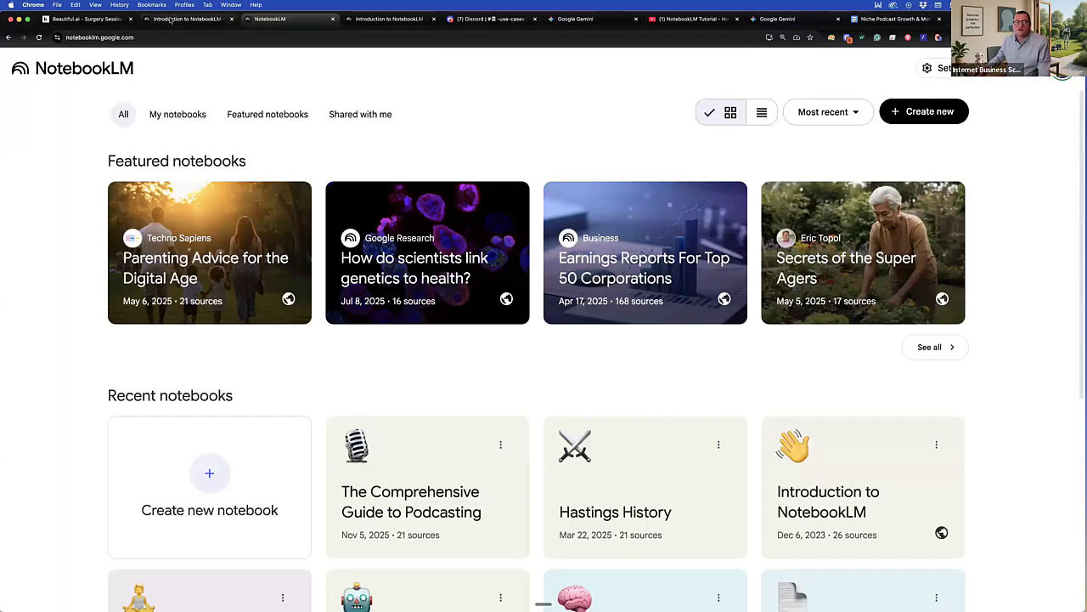
Step: Submit the RAG versus Pinecone or Weaviate question in the Introduction to NotebookLM chat and read through the answer
left_click(170, 18)
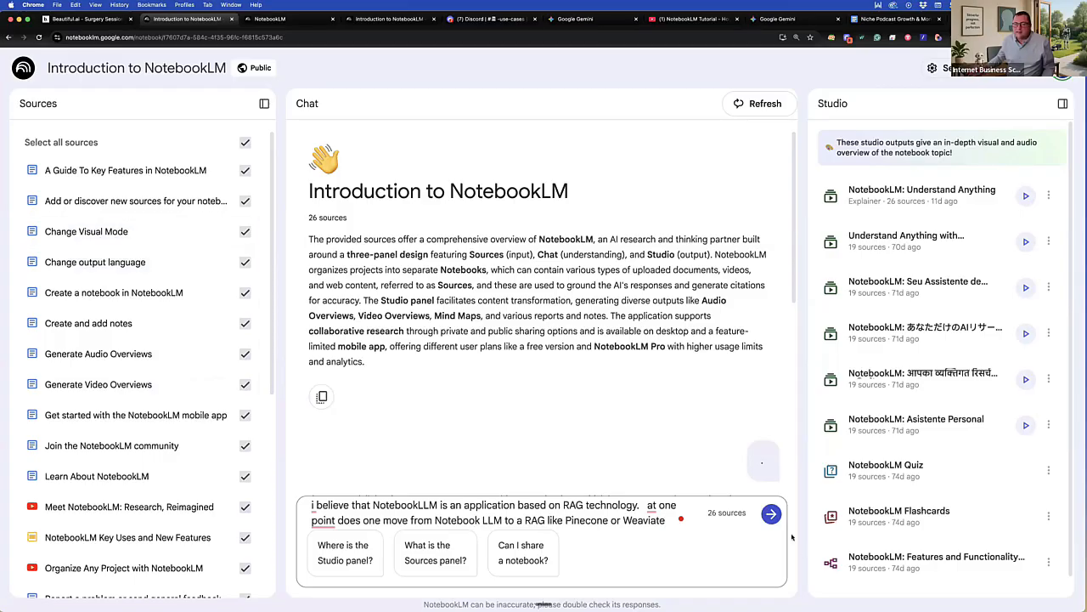
left_click(772, 513)
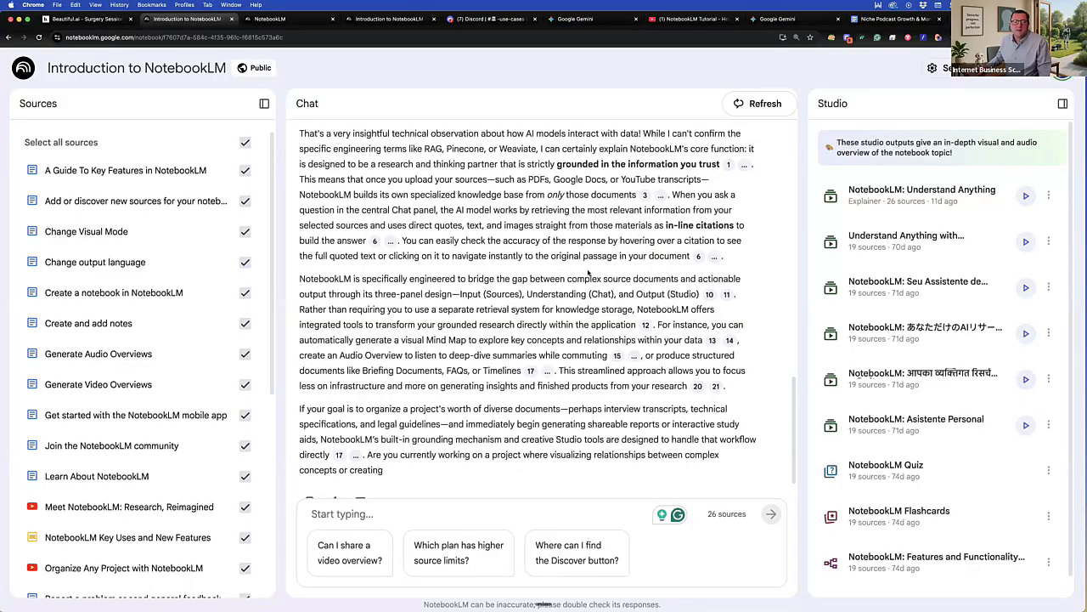
scroll(588, 270, "up", 3)
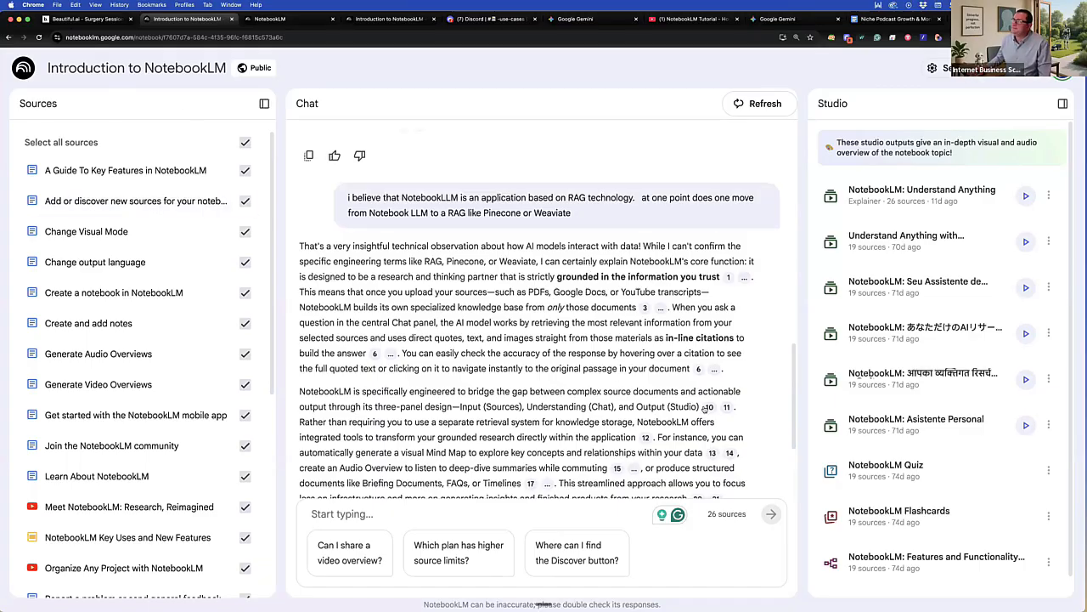
scroll(689, 392, "down", 1)
scroll(689, 392, "down", 2)
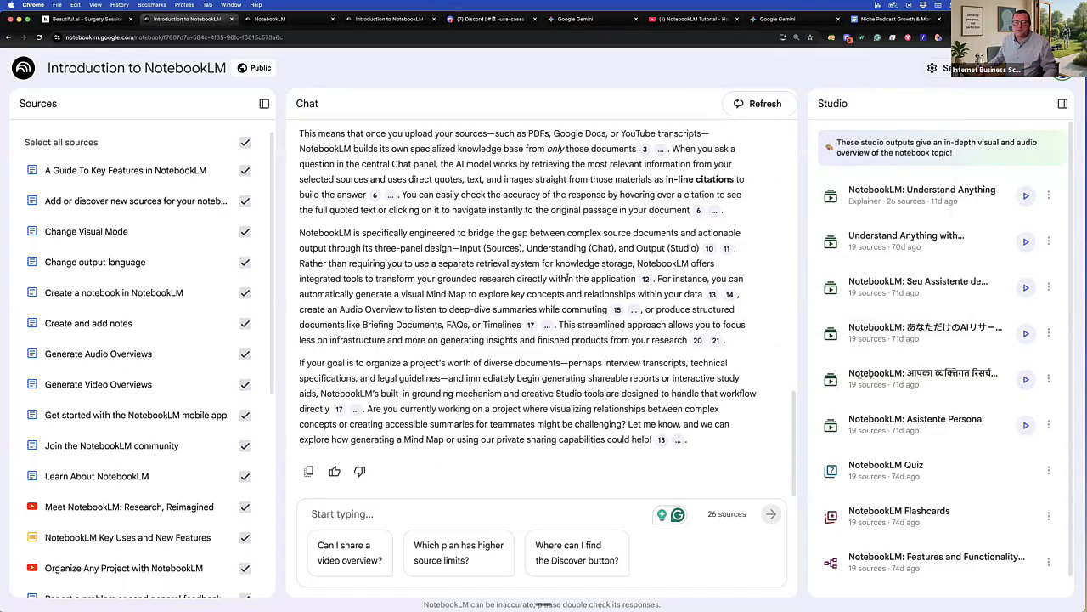
scroll(566, 277, "up", 3)
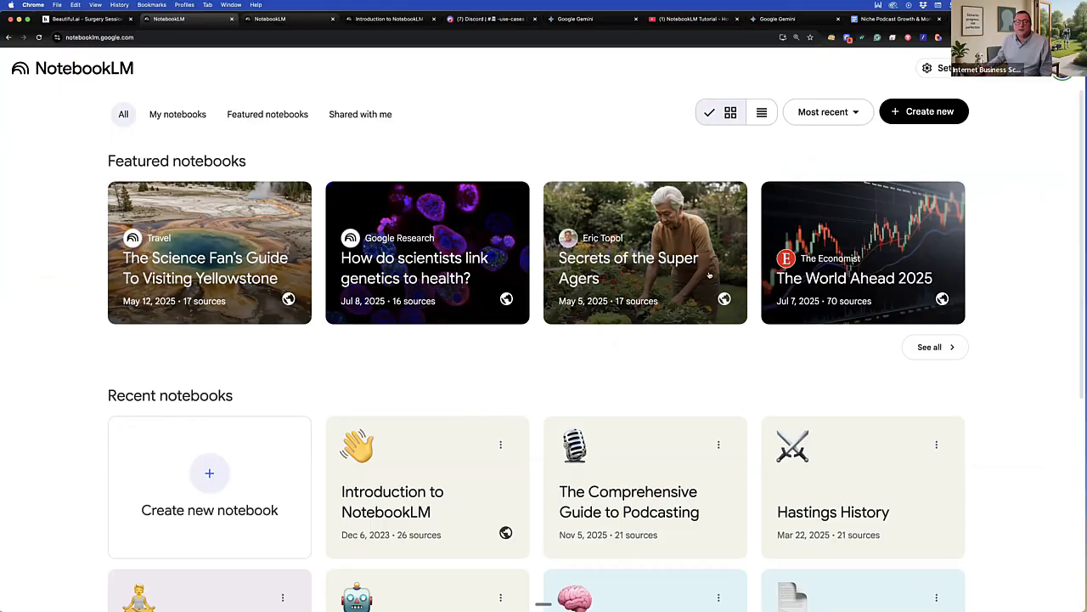
Step: Open The Comprehensive Guide to Podcasting notebook from the home page and generate a quiz from its sources
key("ctrl+Tab")
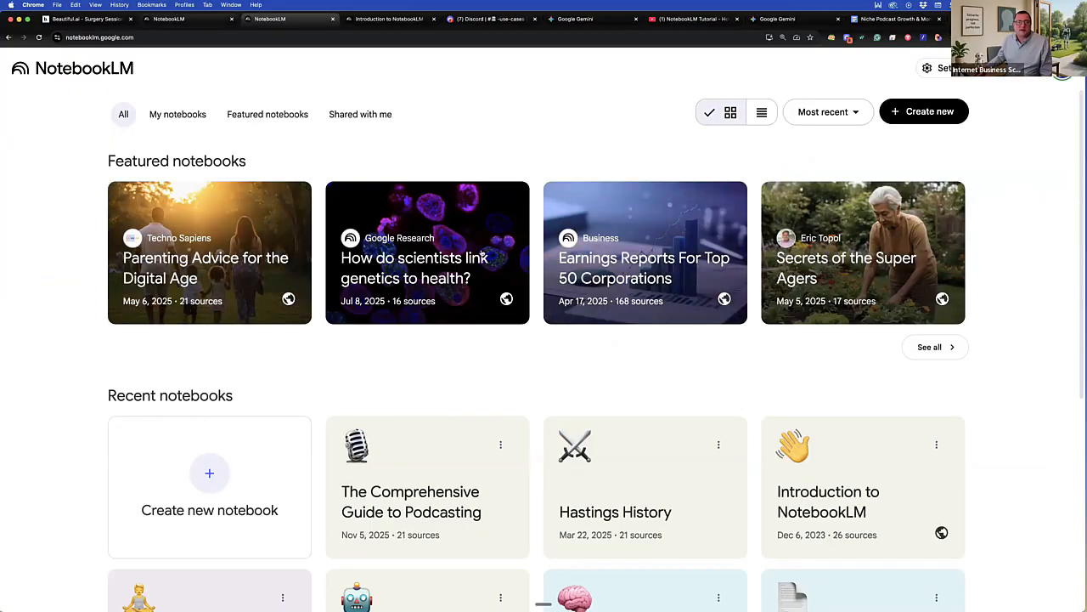
key("ctrl+shift+Tab")
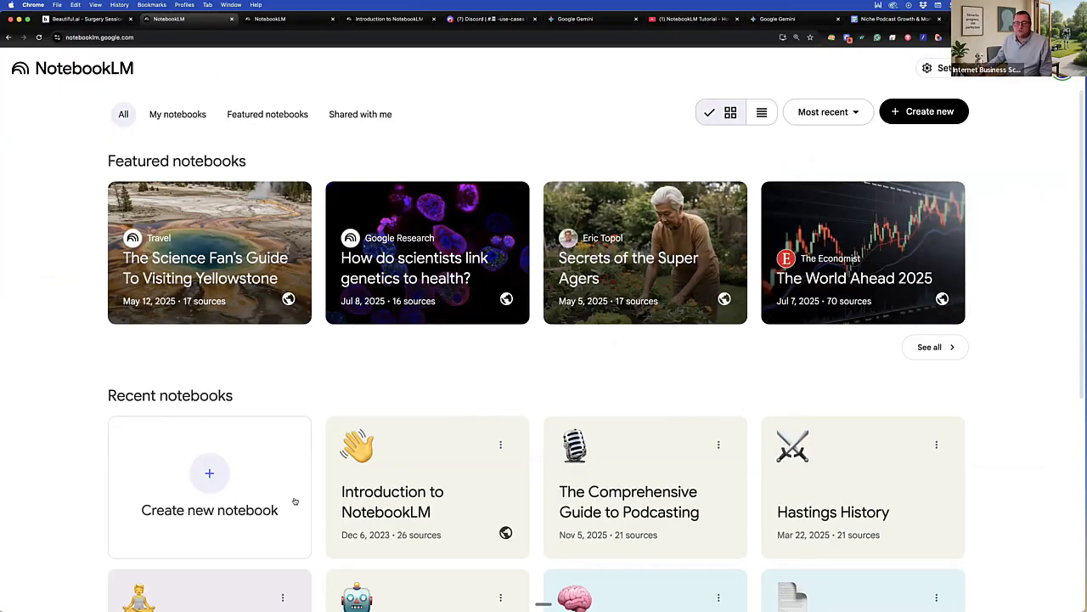
left_click(621, 506)
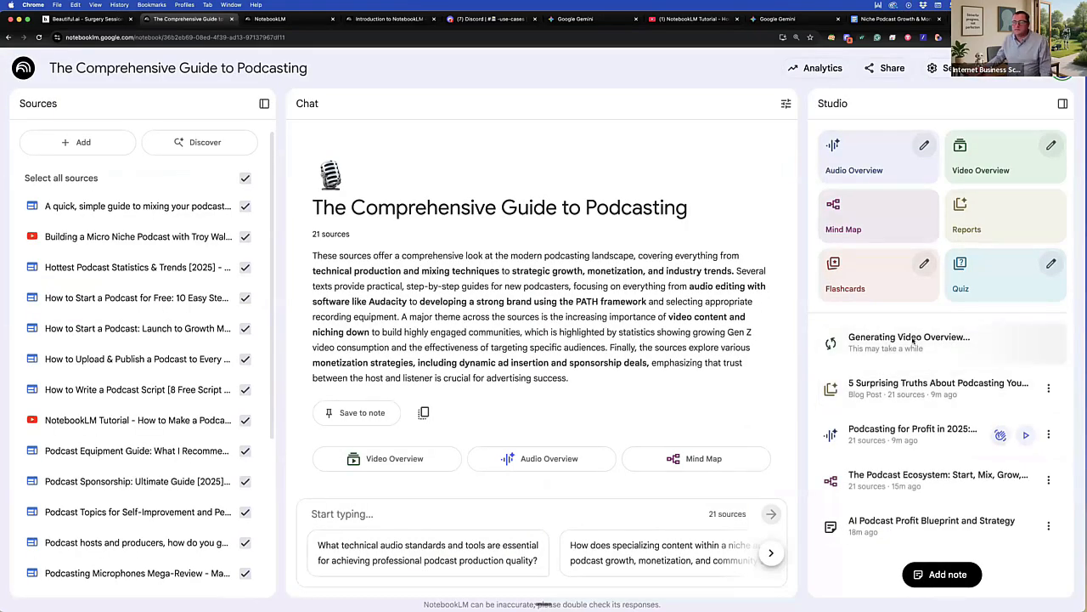
left_click(1025, 267)
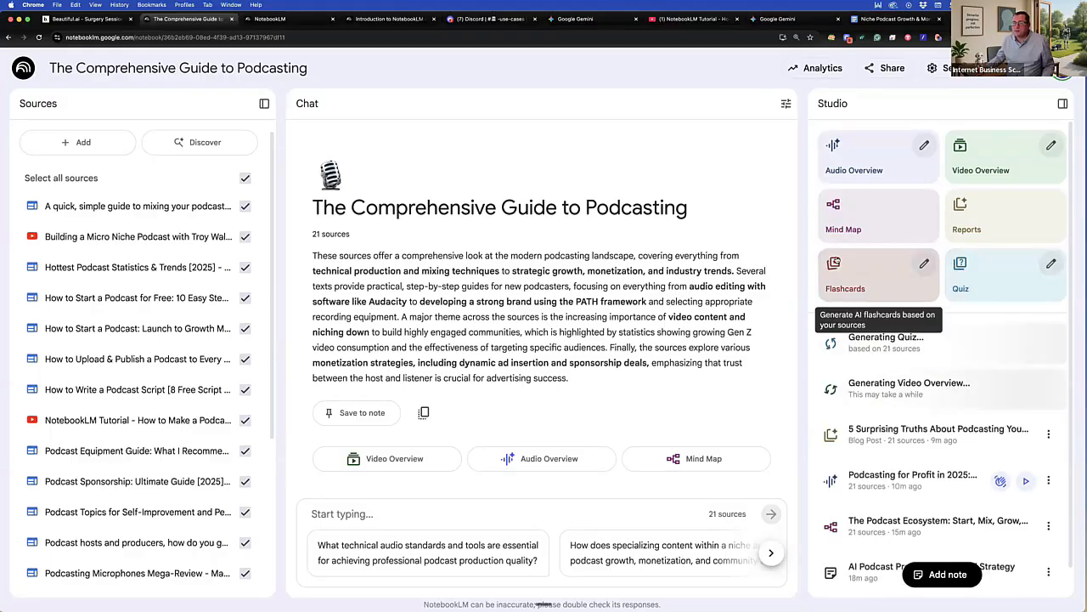
left_click(925, 264)
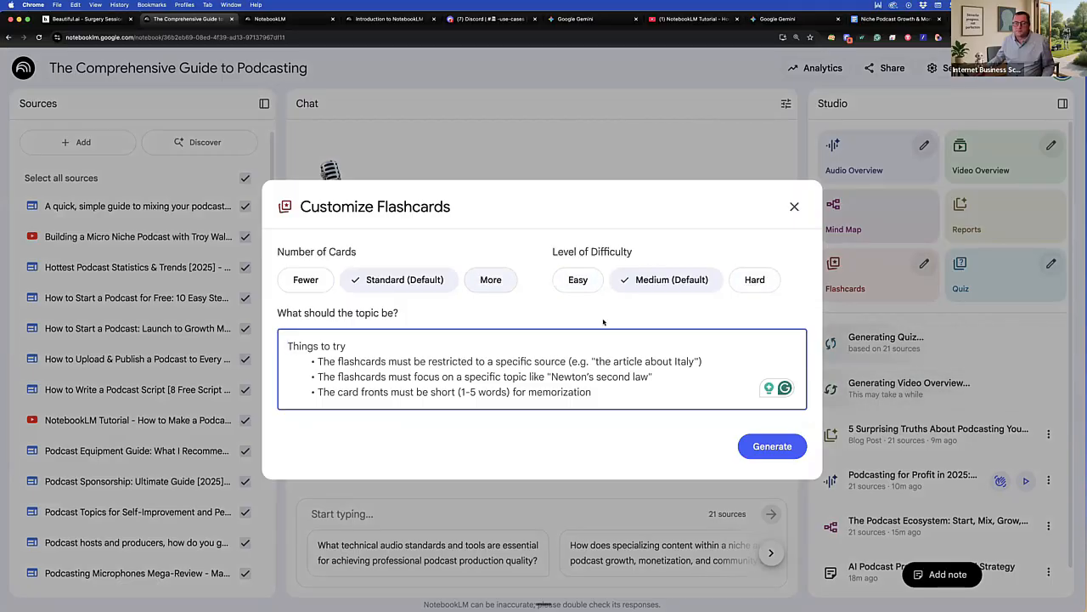
left_click(489, 280)
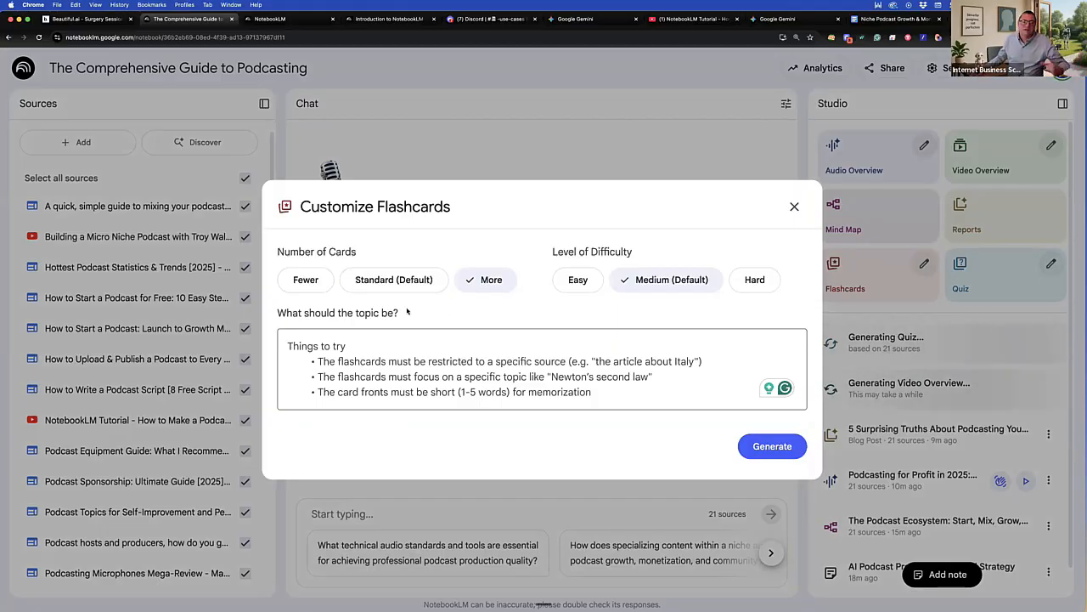
left_click(796, 206)
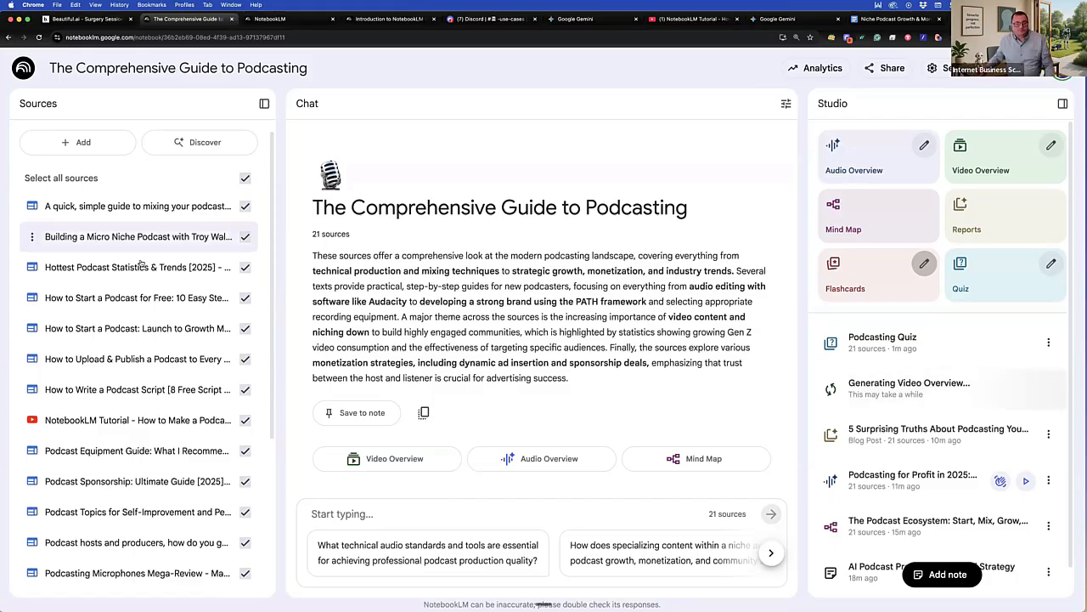
Step: Look through the source list of The Comprehensive Guide to Podcasting notebook
scroll(140, 260, "down", 5)
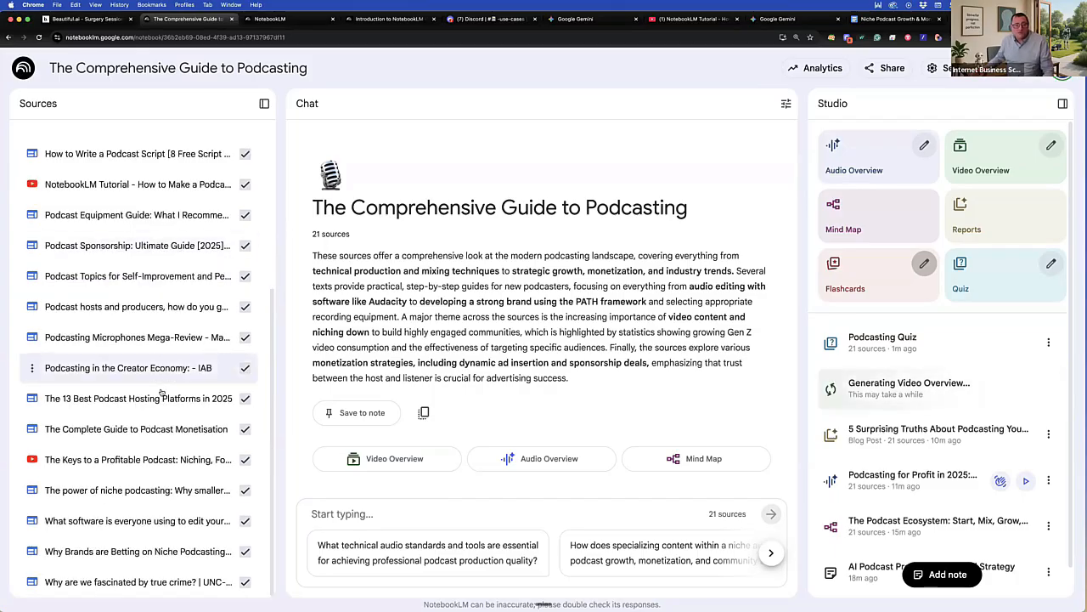
scroll(147, 372, "up", 5)
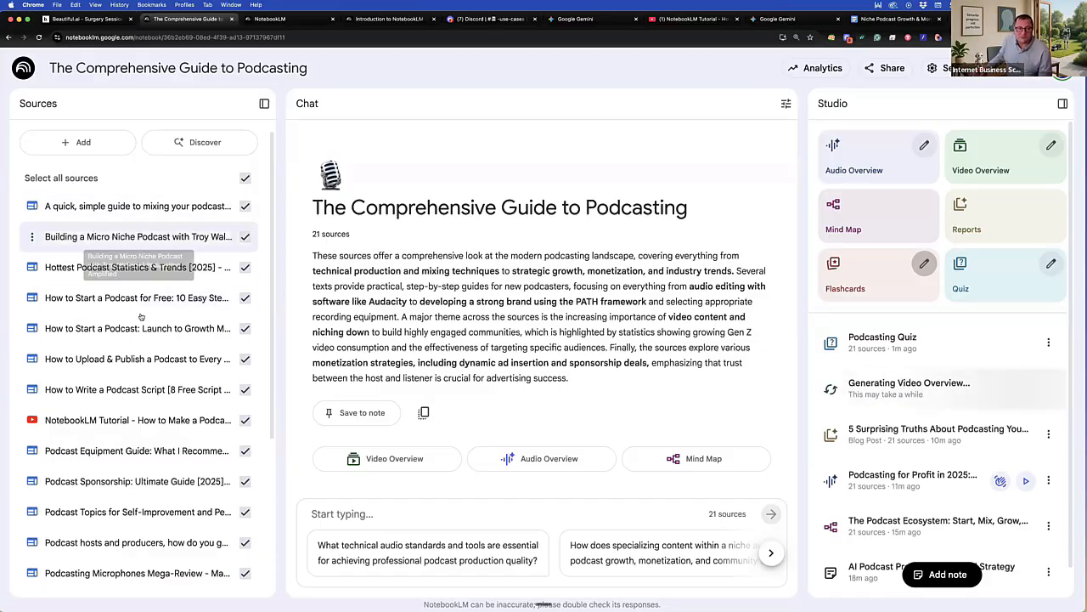
scroll(140, 316, "down", 3)
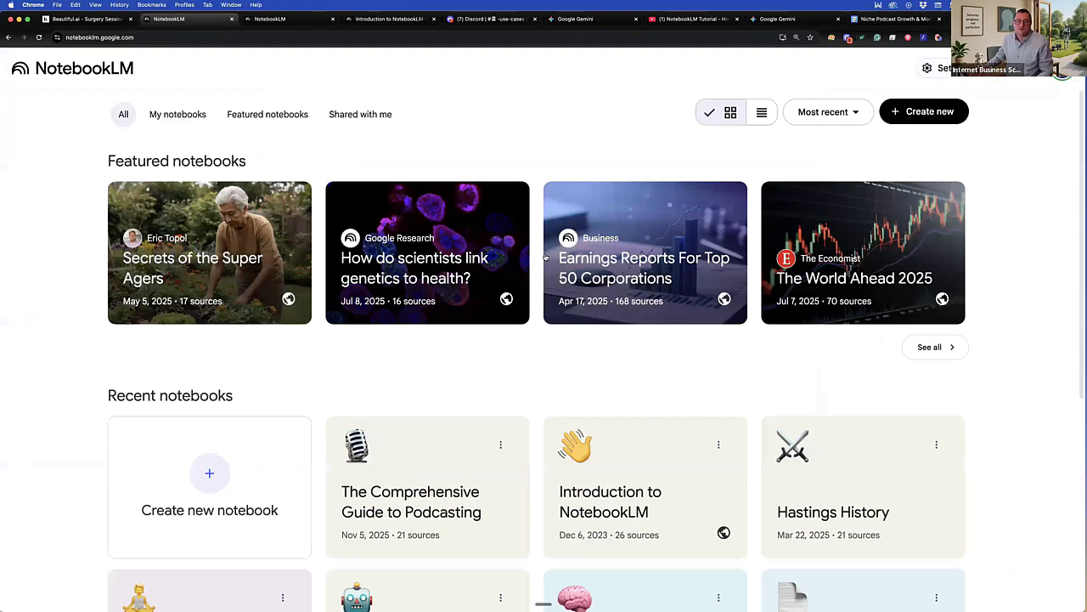
Step: Open the Prompting notebook from the recent notebooks, look over its sources, and generate an Audio Overview
scroll(501, 243, "down", 5)
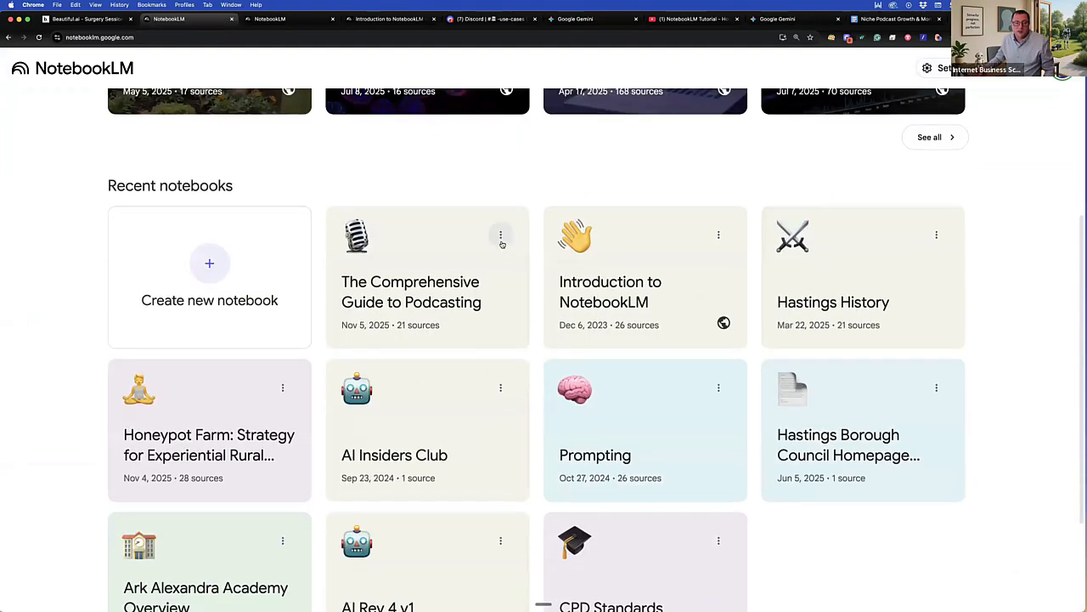
left_click(603, 444)
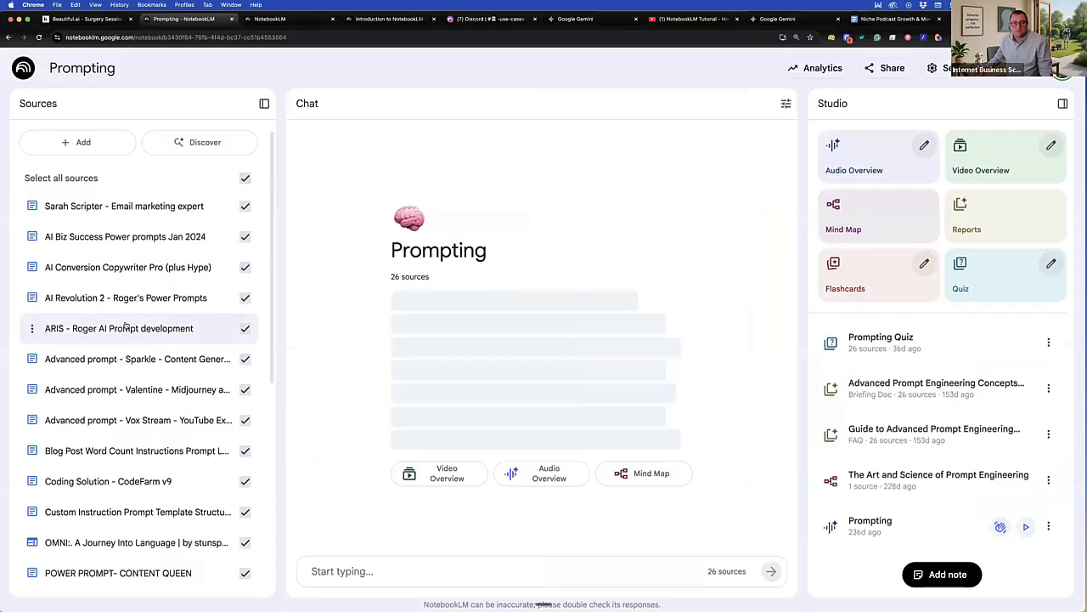
scroll(116, 348, "down", 3)
scroll(115, 348, "down", 5)
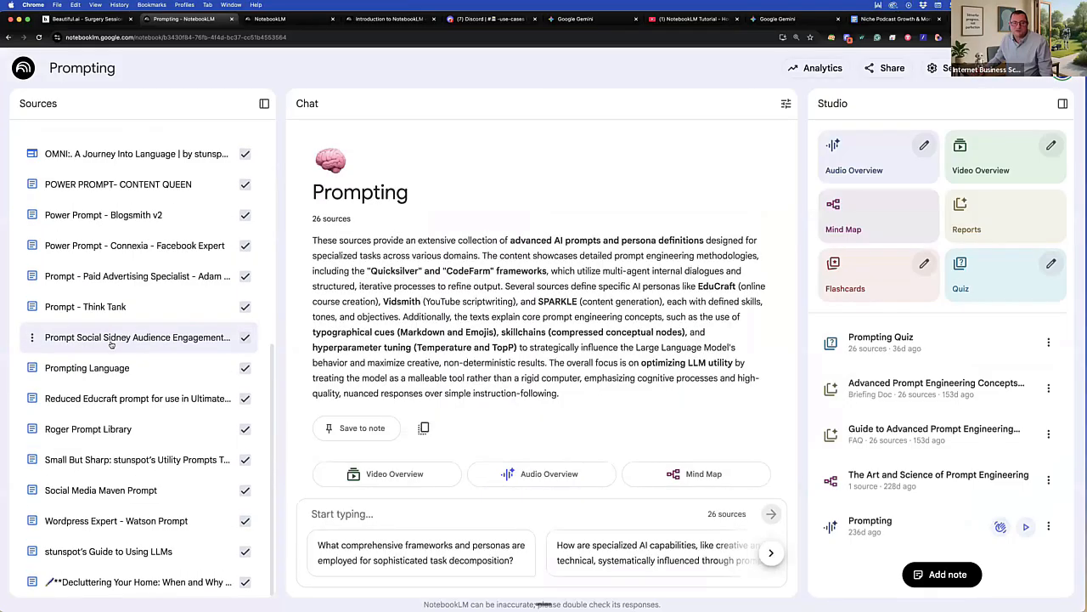
scroll(116, 349, "up", 10)
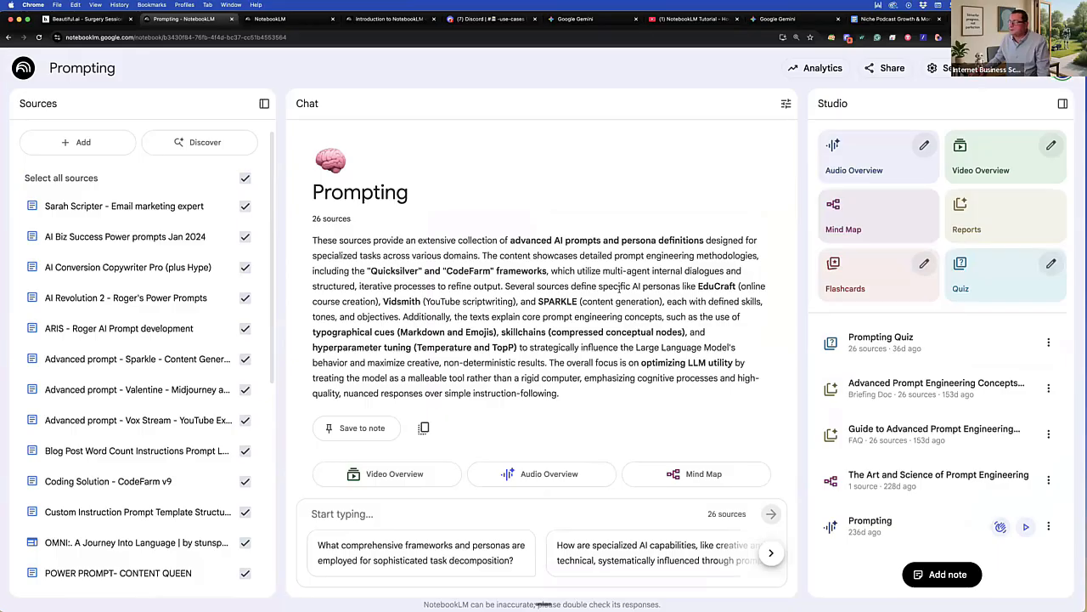
left_click(876, 159)
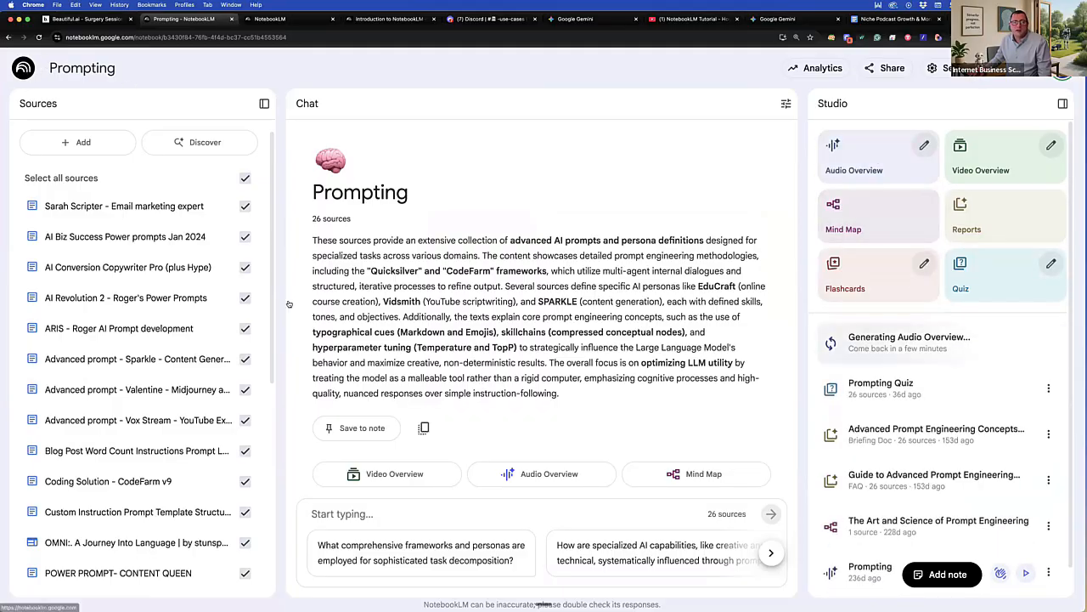
Step: Return to the notebook home page and open the Honeypot Farm: Strategy for Experiential Rural Hospitality notebook
left_click(24, 68)
scroll(455, 326, "down", 3)
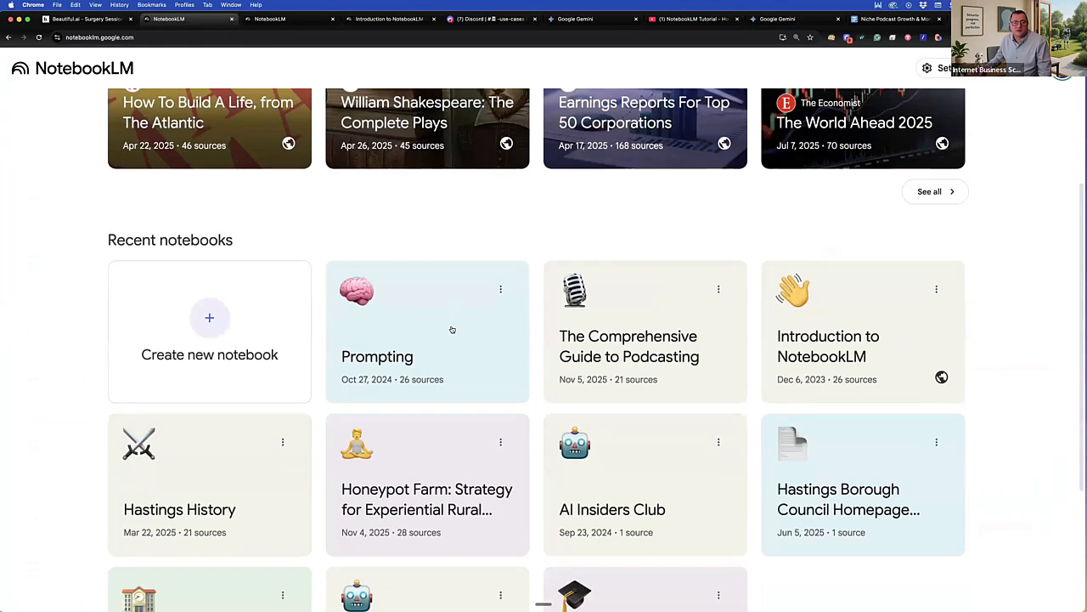
scroll(476, 357, "down", 1)
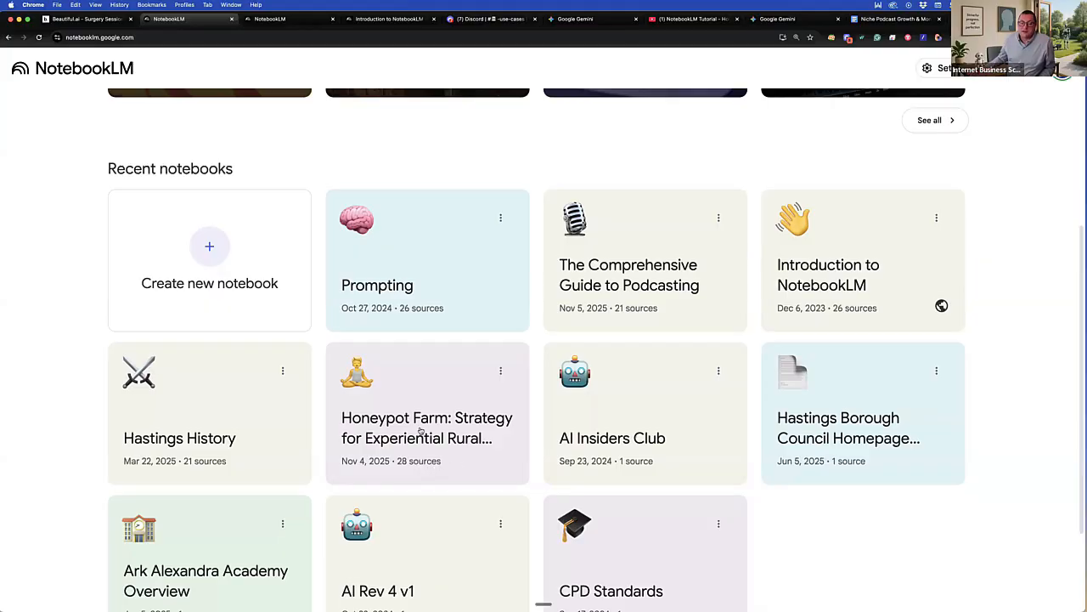
left_click(479, 465)
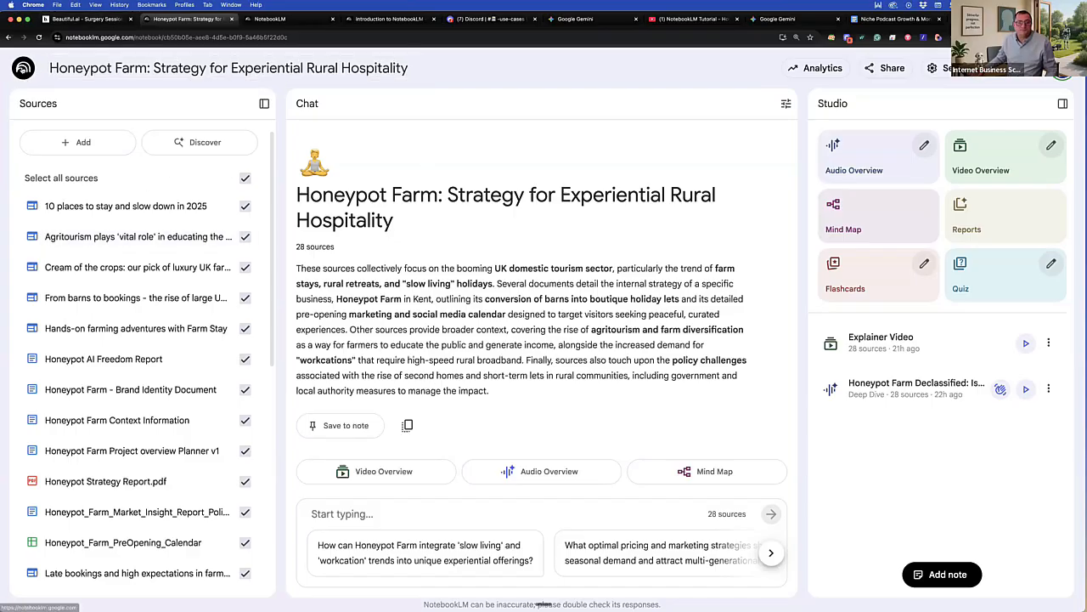
Step: Go back to the notebook home page and open the Ark Alexandra Academy Overview notebook
left_click(22, 69)
scroll(632, 432, "down", 5)
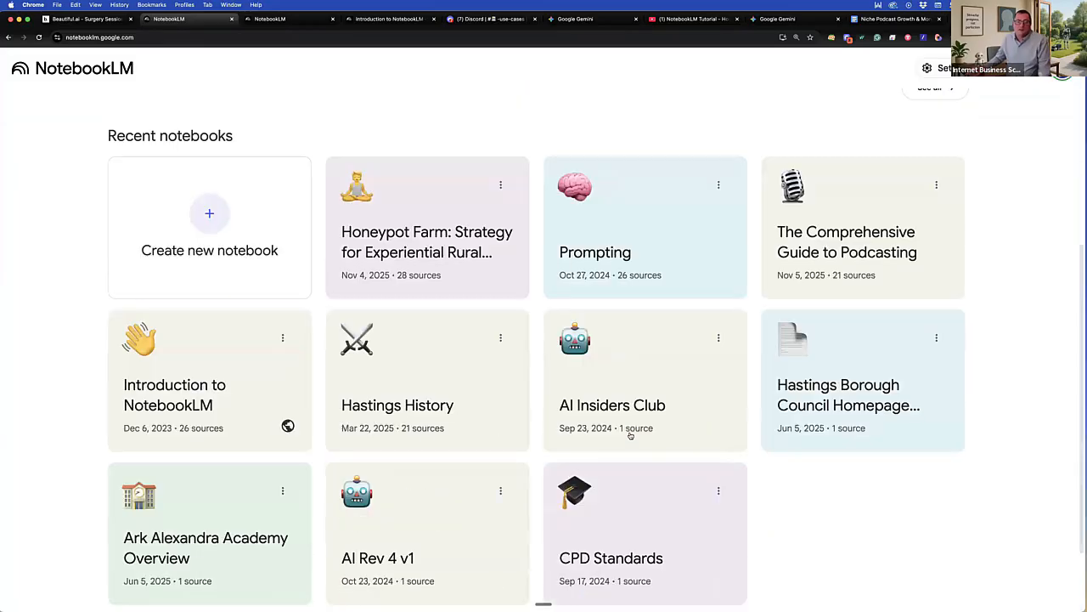
scroll(525, 451, "down", 2)
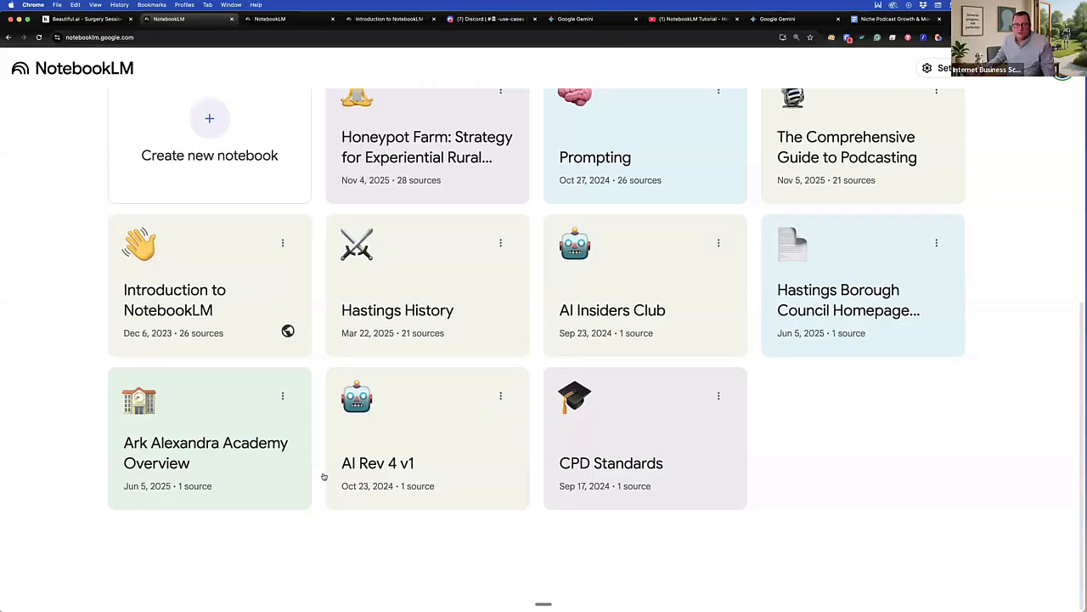
left_click(281, 475)
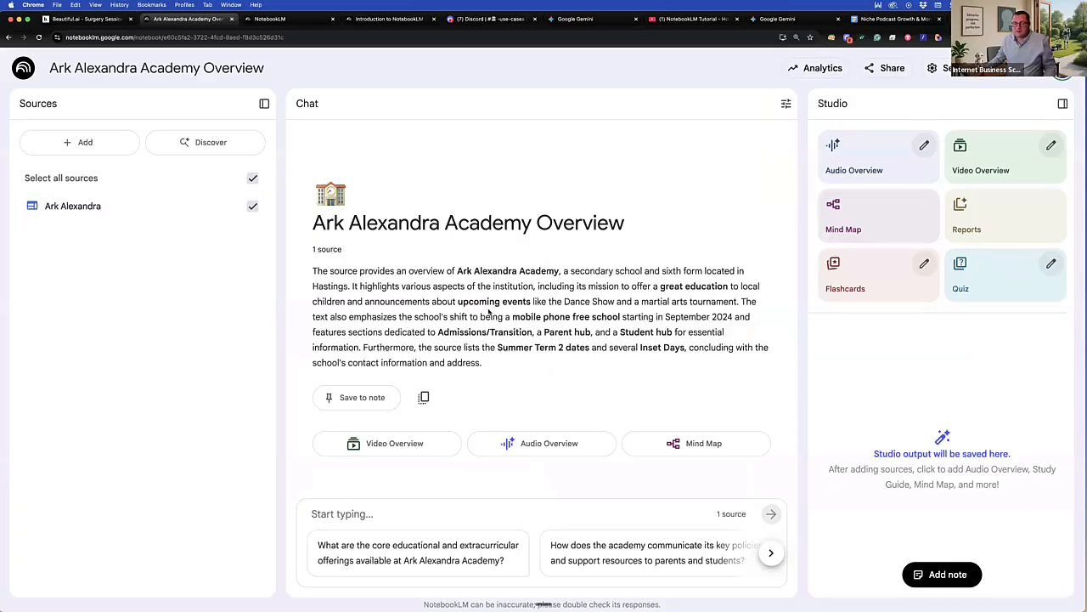
Step: Ask the academy notebook's chat "what the lateness policy" and read the cited answer
left_click(360, 514)
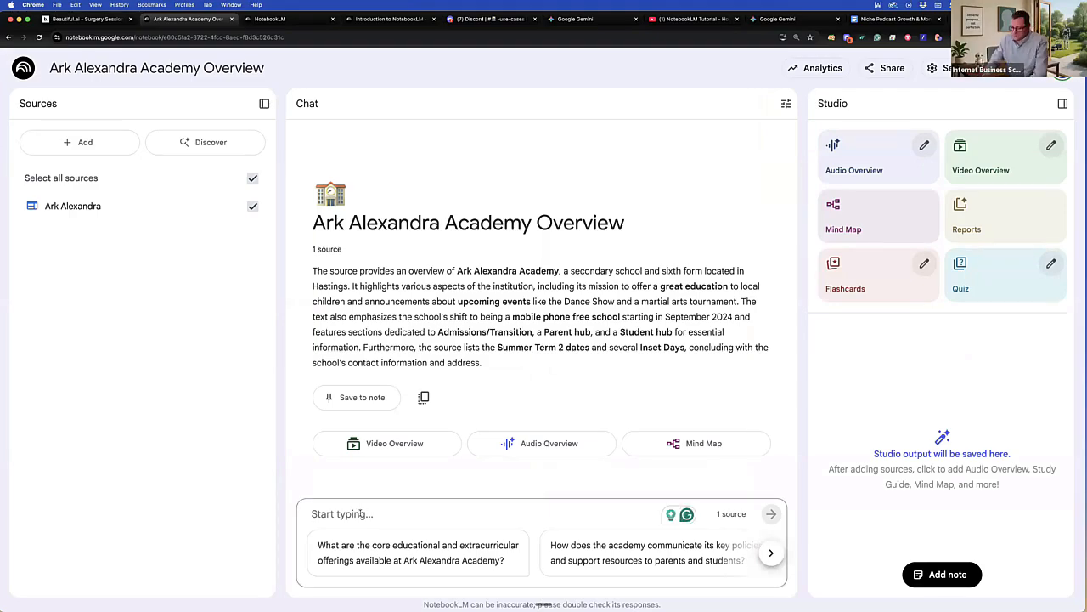
type("what t")
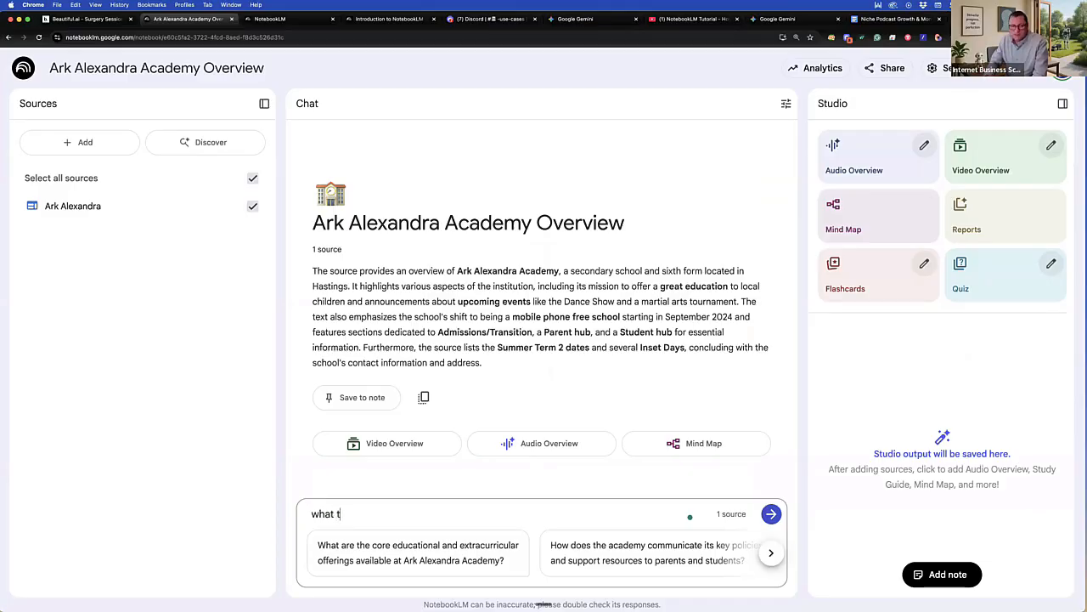
type("he latene")
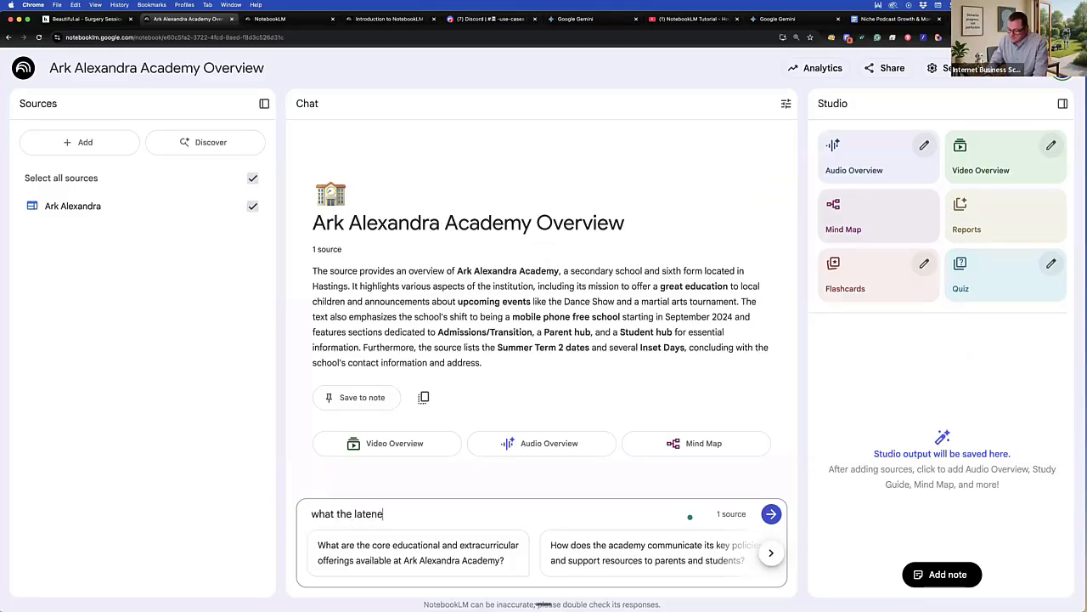
type("ss policy")
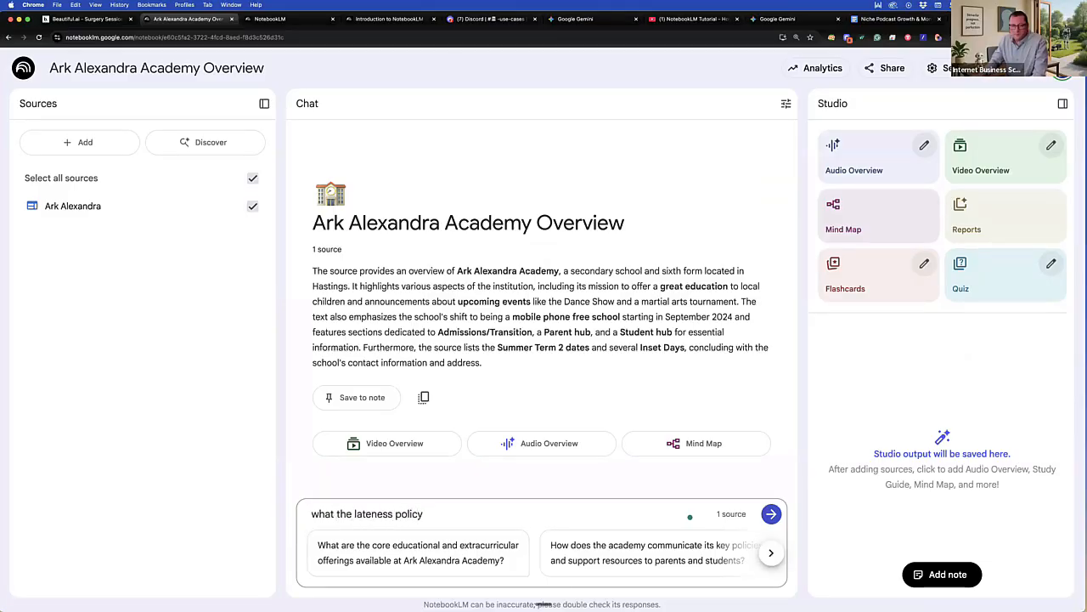
key("Return")
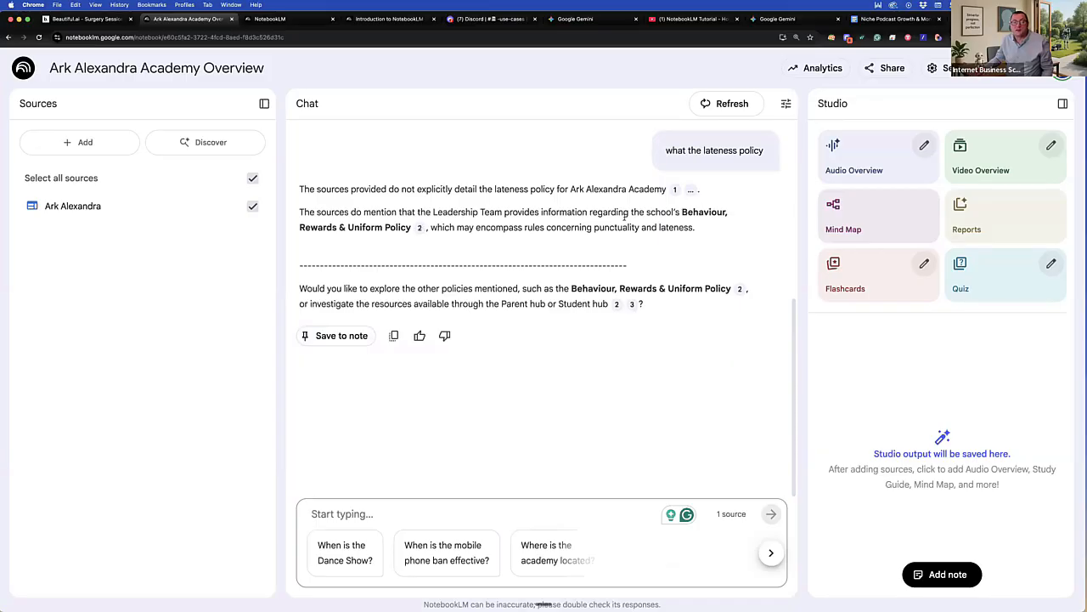
mouse_move(419, 228)
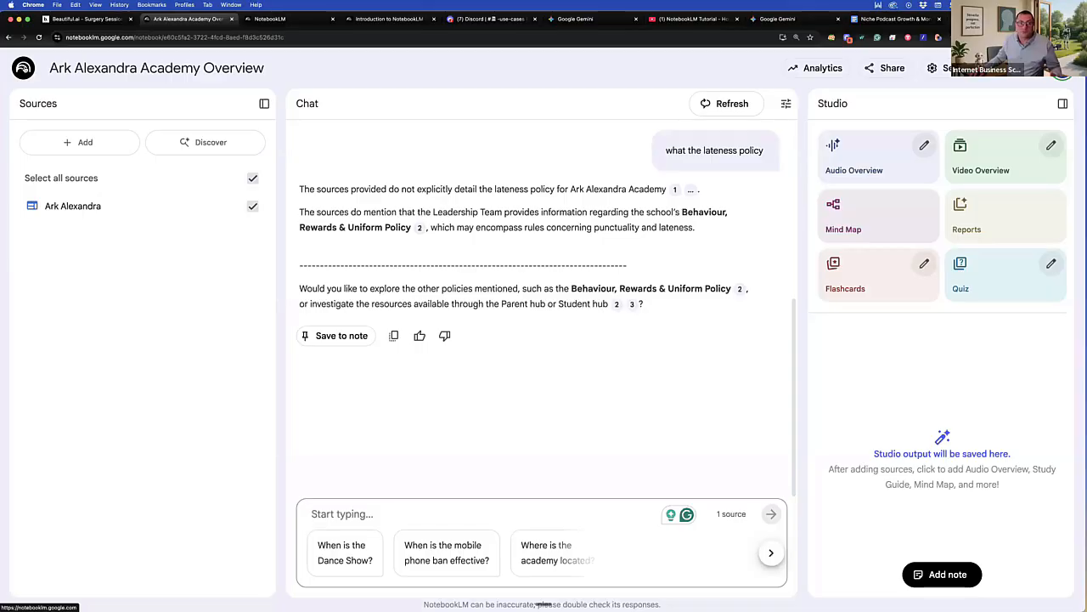
left_click(331, 214)
Step: Return to the notebook home page and look through the full list of recent notebooks
left_click(23, 68)
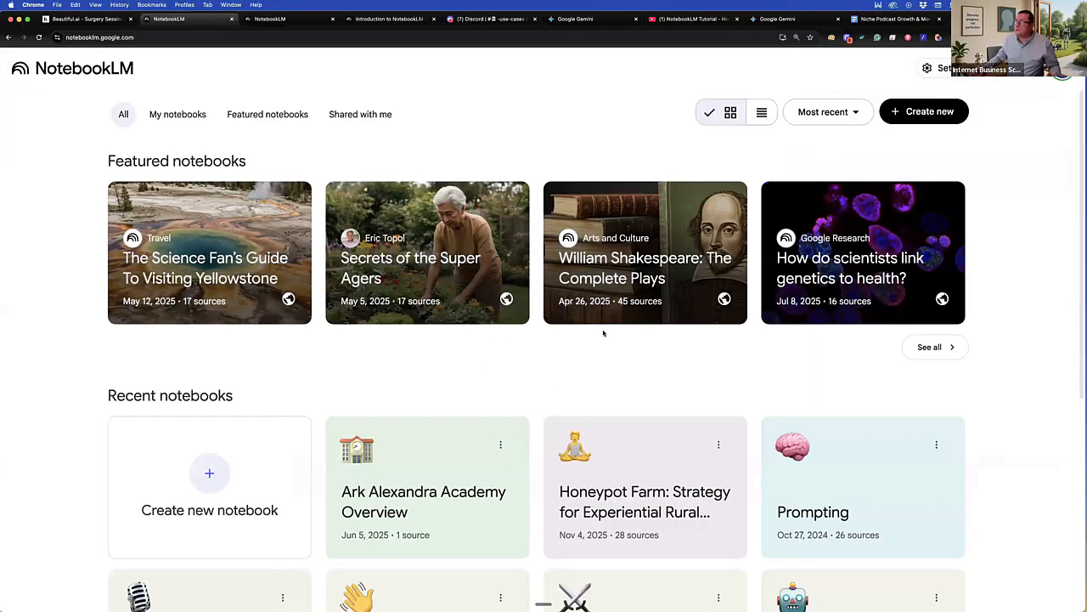
scroll(602, 334, "down", 2)
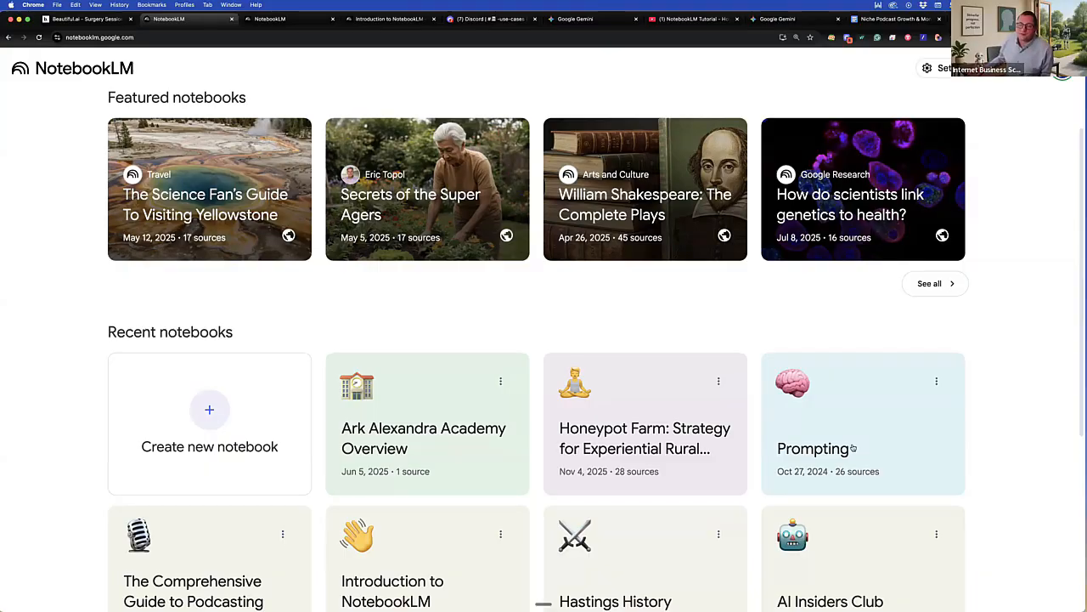
scroll(854, 449, "down", 3)
scroll(853, 446, "down", 2)
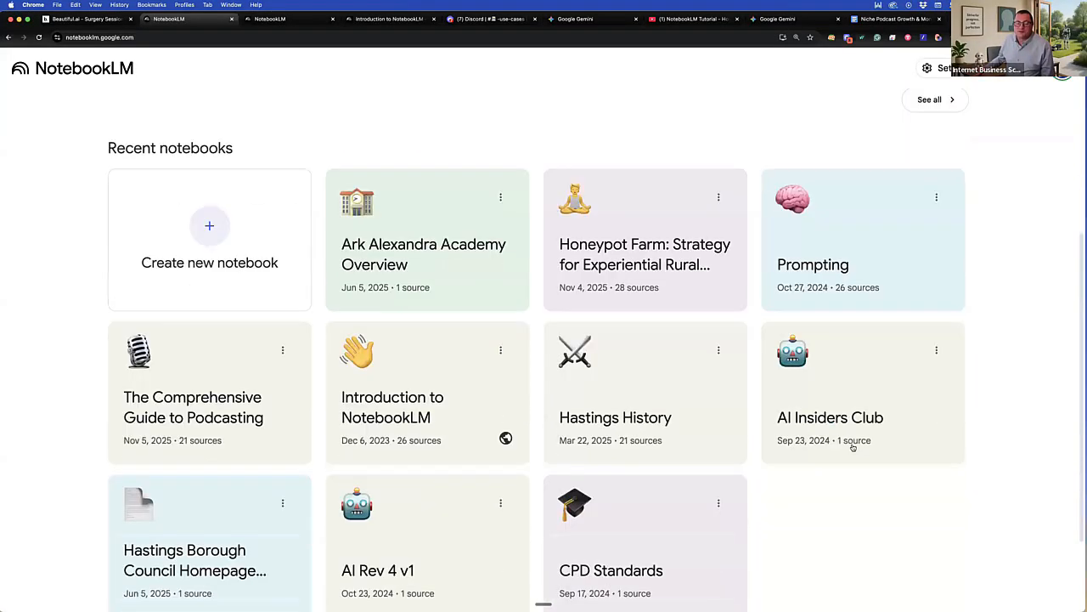
Step: Open The Comprehensive Guide to Podcasting notebook from the recent notebooks and check the status of its video overview
scroll(852, 444, "down", 2)
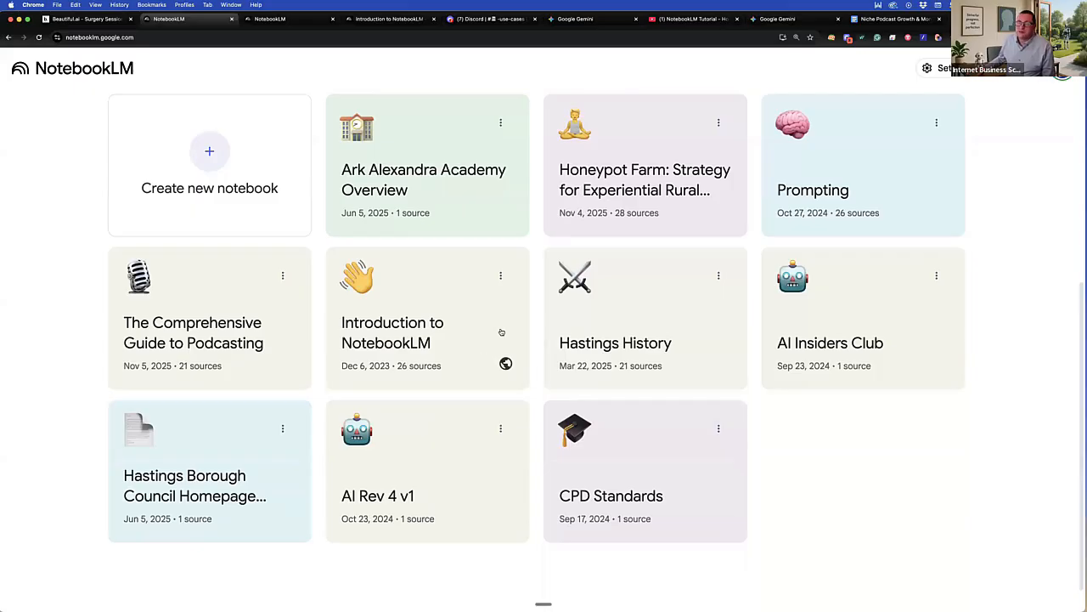
scroll(508, 340, "up", 8)
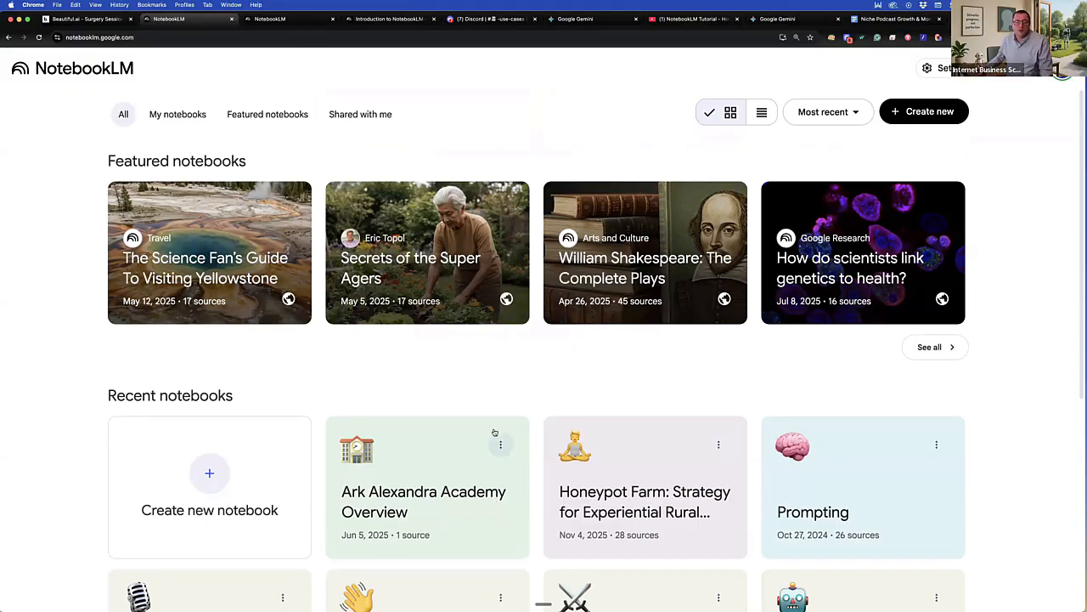
scroll(495, 432, "down", 3)
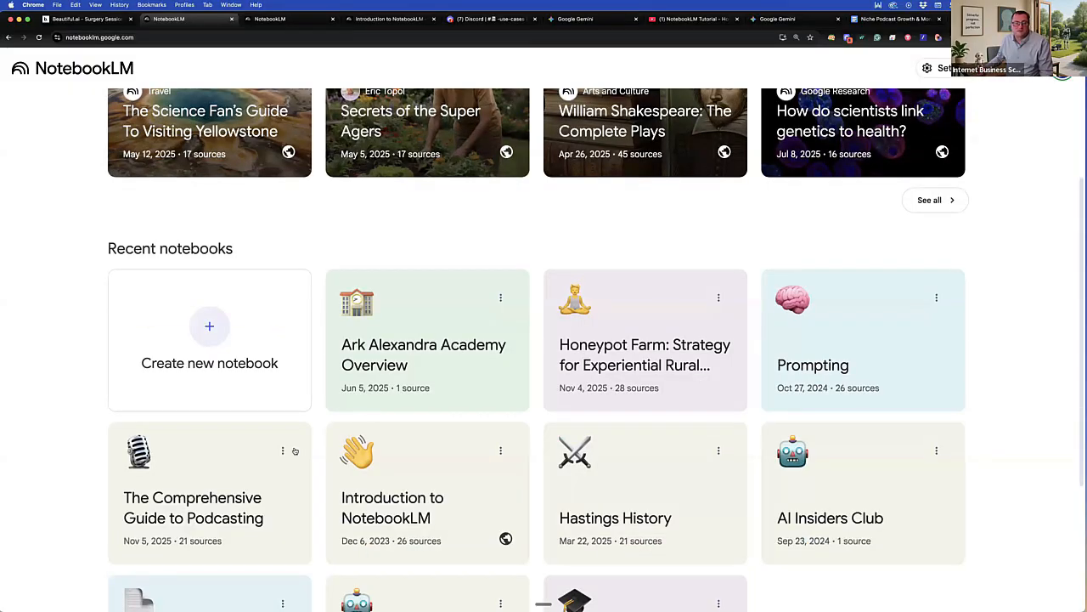
left_click(187, 510)
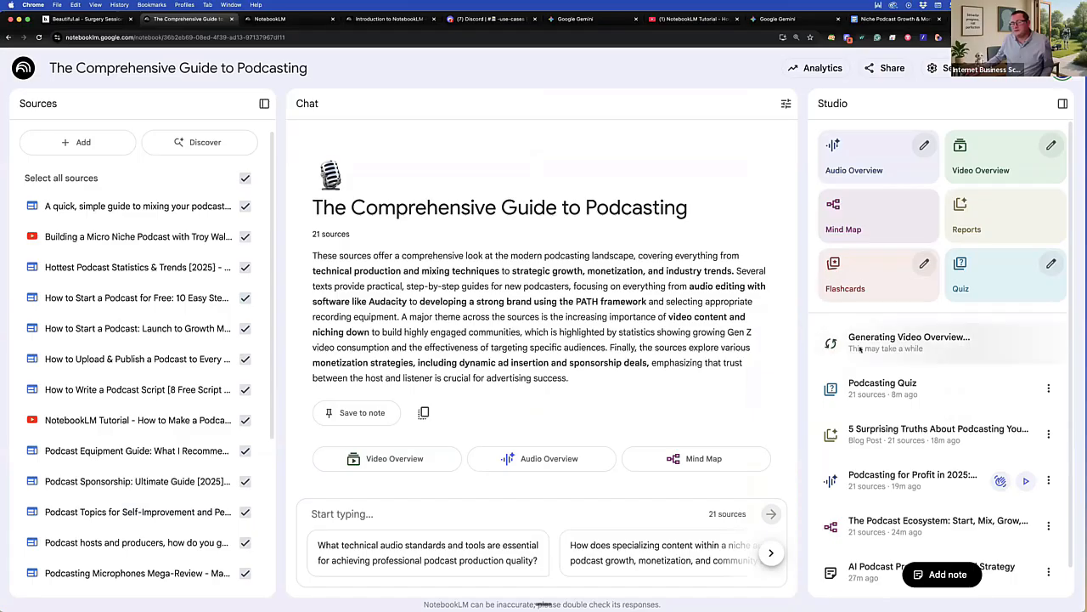
Step: Switch to the Honeypot Farm: Strategy for Experiential Rural Hospitality notebook and open its Explainer Video in full screen
left_click(23, 67)
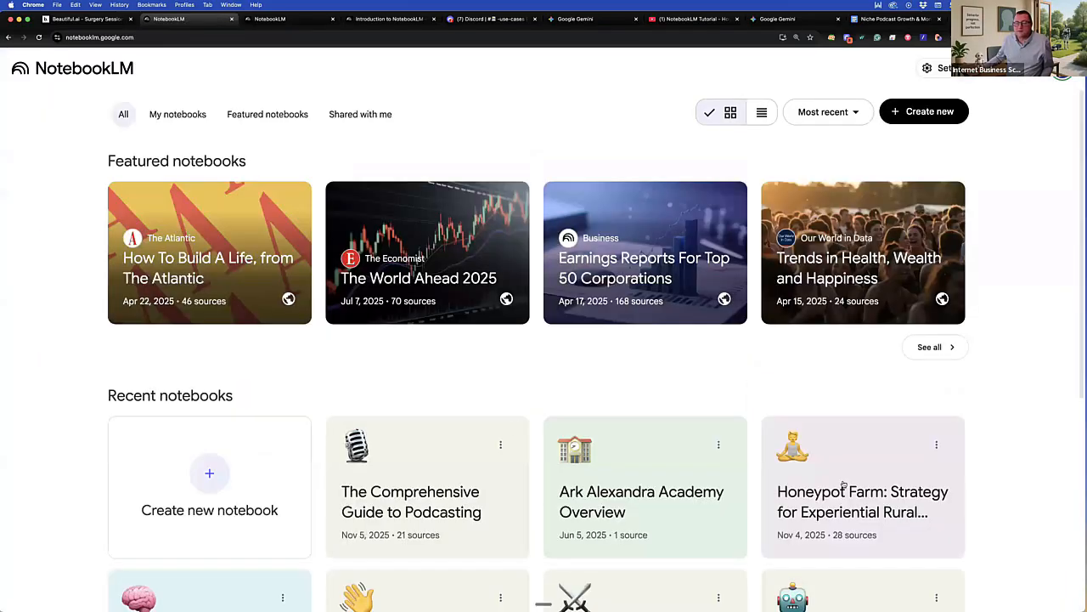
left_click(854, 493)
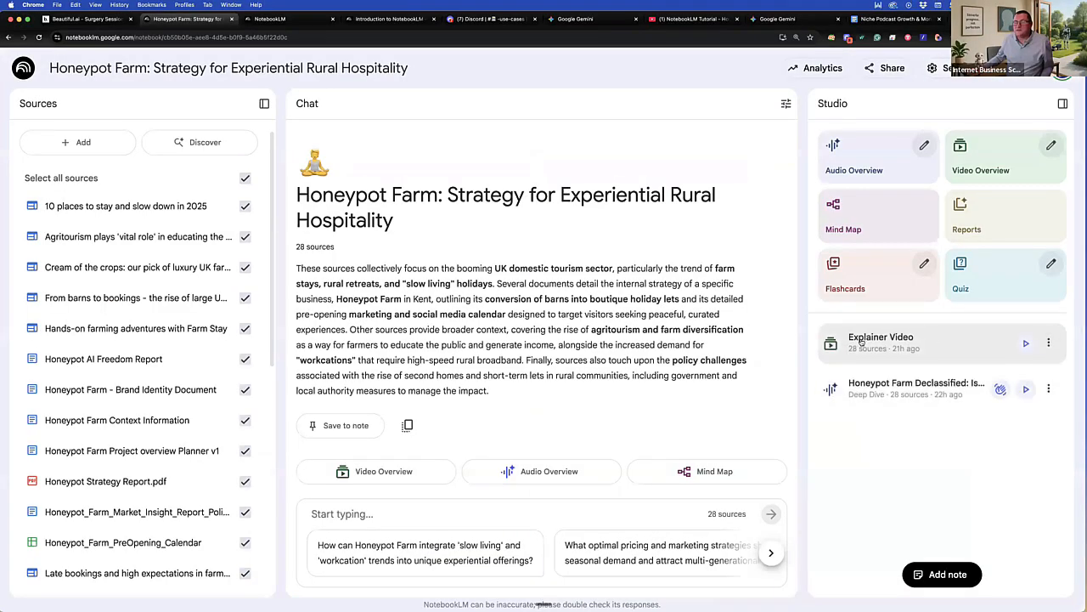
left_click(1026, 344)
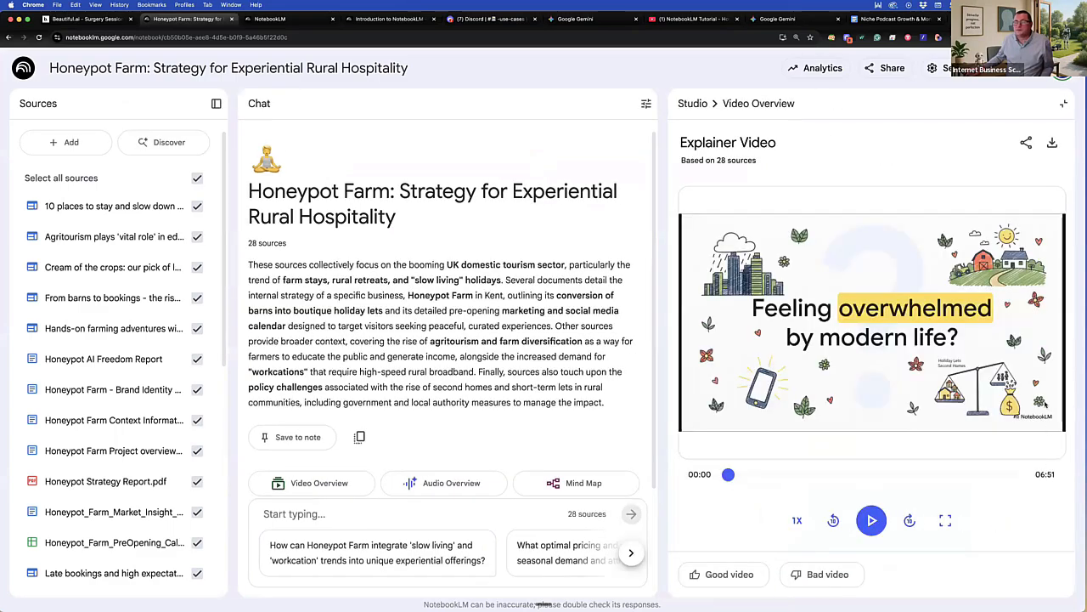
left_click(945, 520)
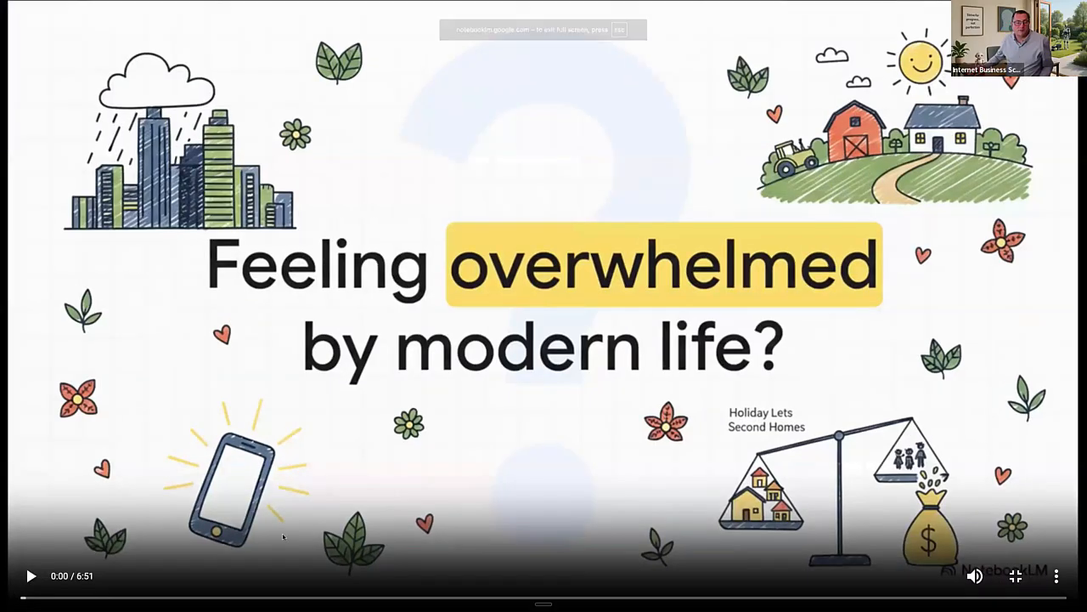